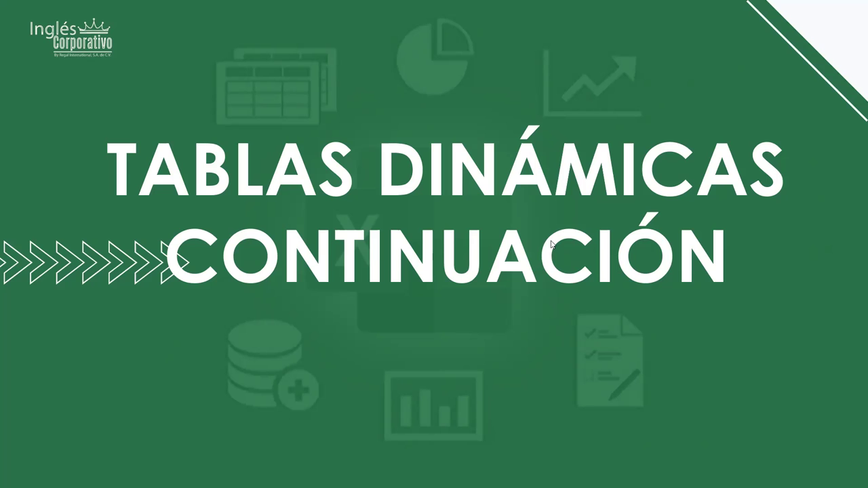
Advance past the title slide to the Excel sheet Actividad 1 with the employee data.
left_click(576, 277)
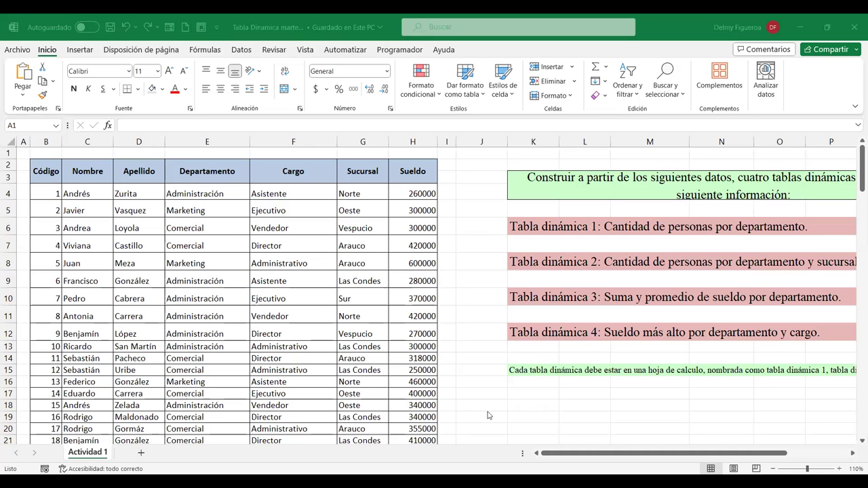
Insert a pivot table from Actividad 1 range B2:H153 on a new worksheet.
left_click(522, 395)
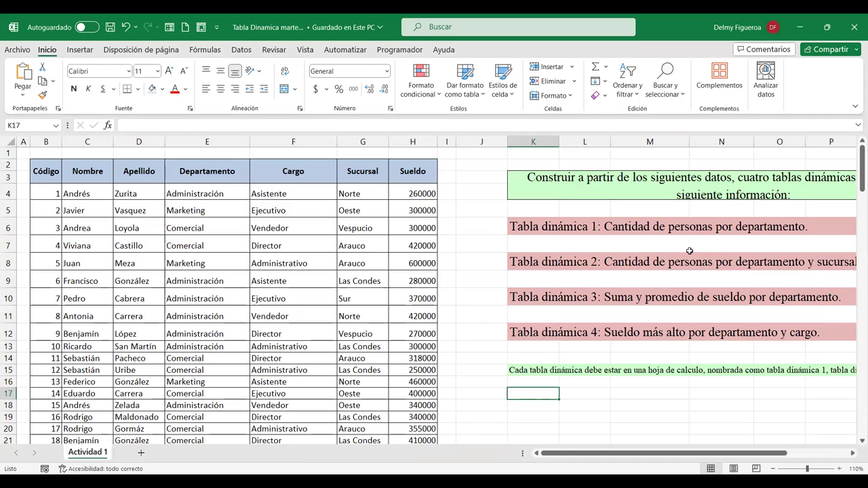
left_click(82, 52)
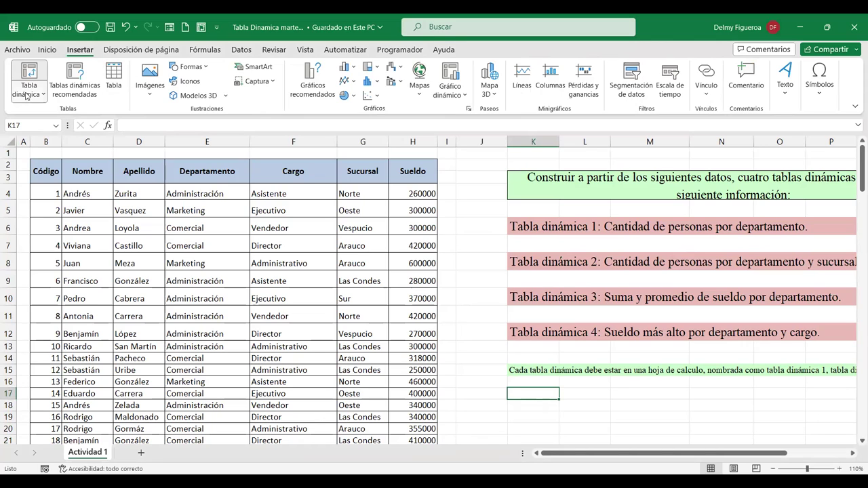
left_click(38, 73)
left_click(42, 174)
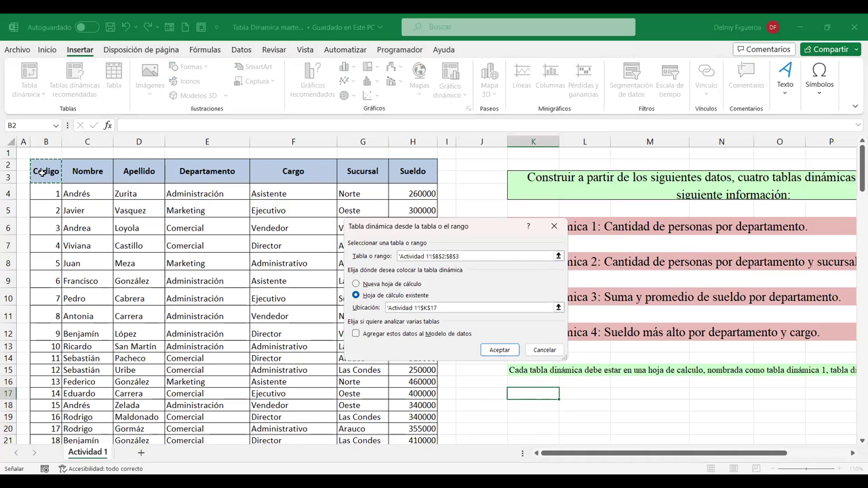
key("BackSpace")
key("BackSpace")
key("BackSpace")
key("BackSpace")
key("BackSpace")
key("BackSpace")
key("BackSpace")
key("BackSpace")
key("BackSpace")
key("BackSpace")
key("BackSpace")
key("BackSpace")
key("BackSpace")
key("BackSpace")
key("BackSpace")
key("BackSpace")
left_click(42, 172)
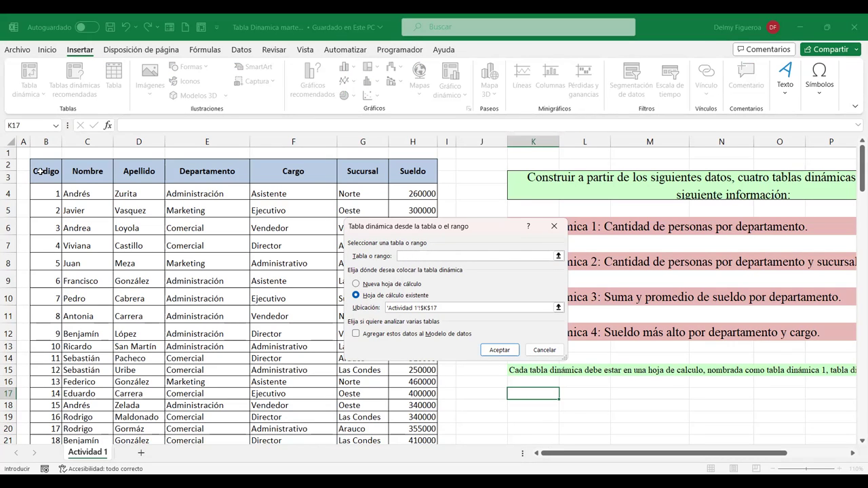
key("ctrl+shift+Right")
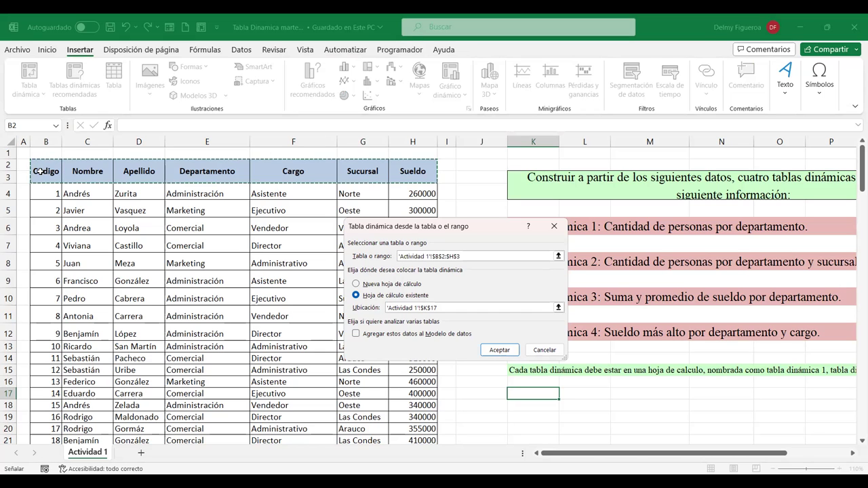
key("shift+Down")
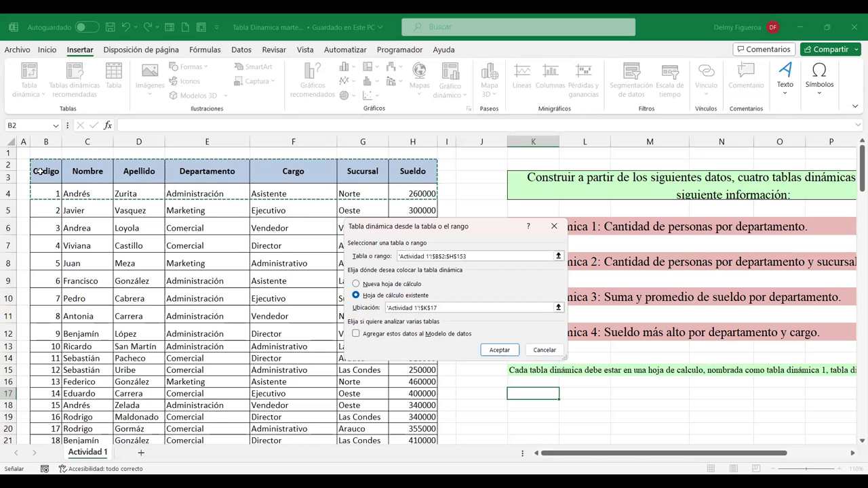
key("ctrl+shift+Down")
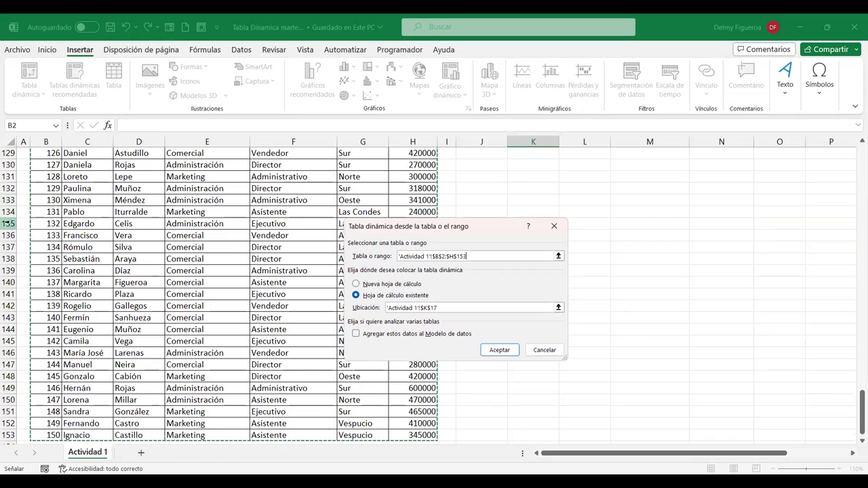
left_click(406, 286)
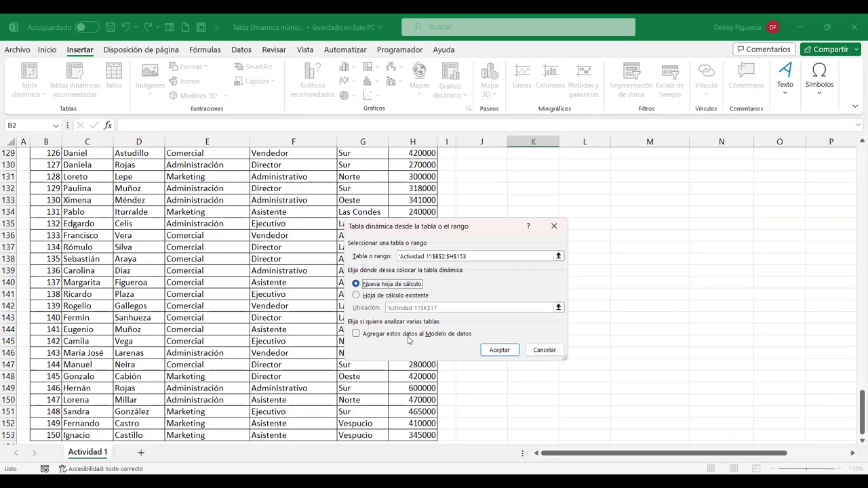
left_click(501, 351)
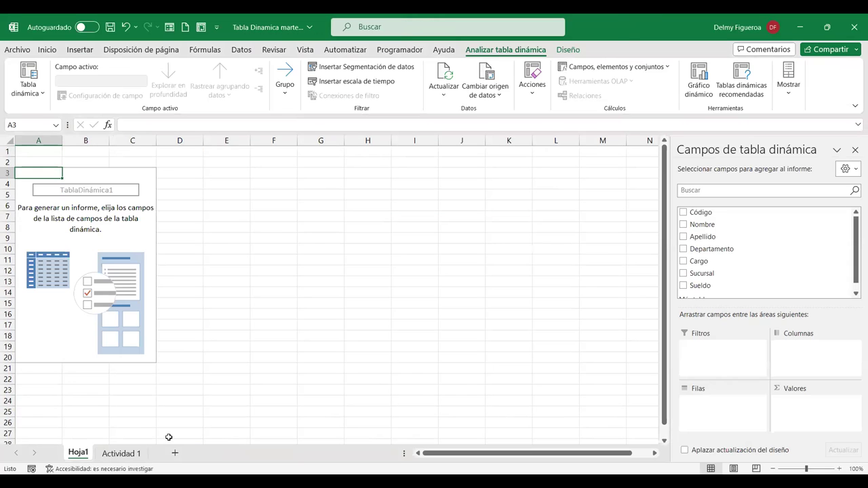
Add Código as values and Departamento as rows in the Hoja1 pivot.
left_click(123, 453)
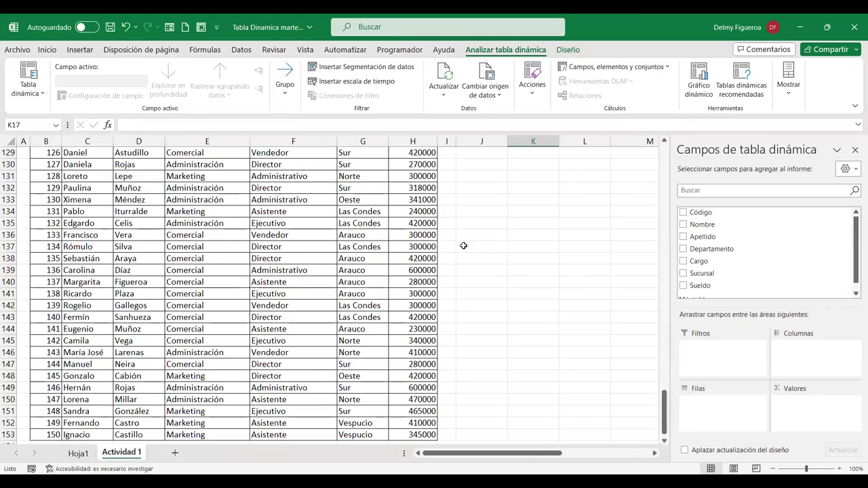
scroll(502, 291, "up", 12)
scroll(730, 259, "up", 11)
scroll(731, 259, "up", 8)
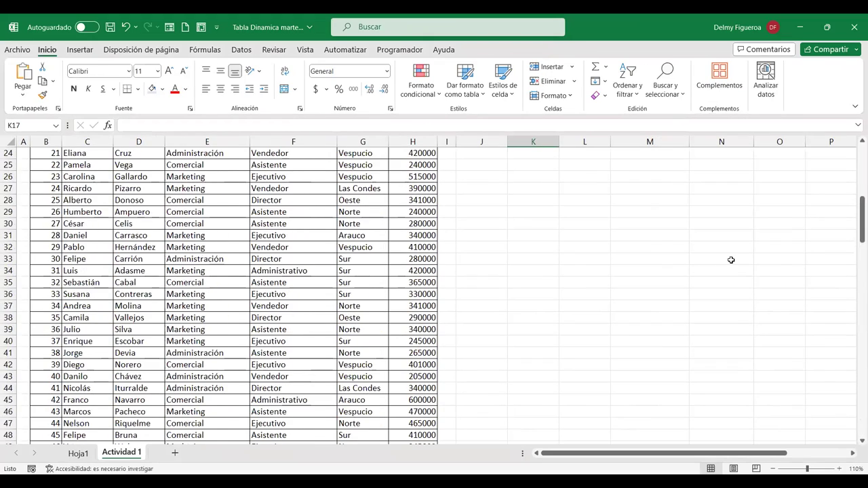
scroll(731, 260, "up", 8)
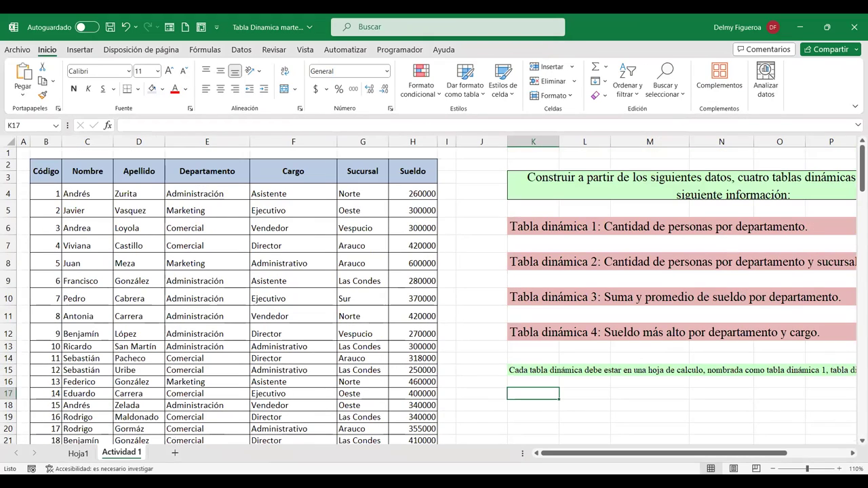
left_click(78, 453)
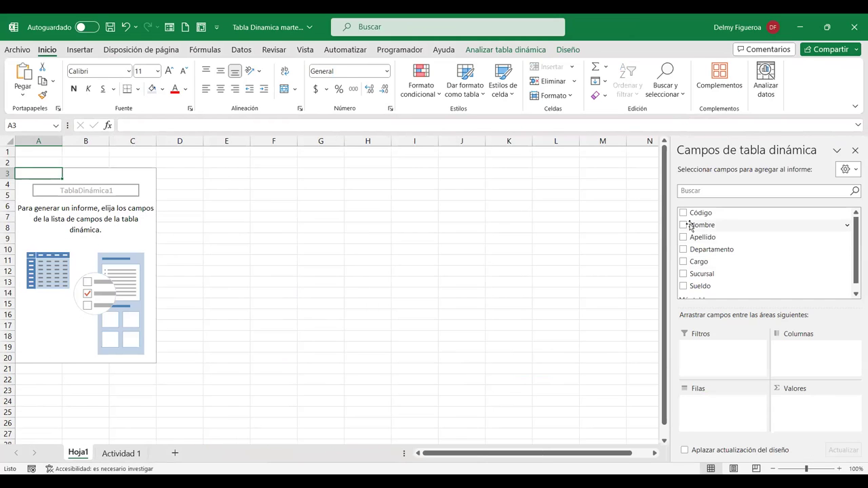
left_click(683, 213)
left_click(683, 250)
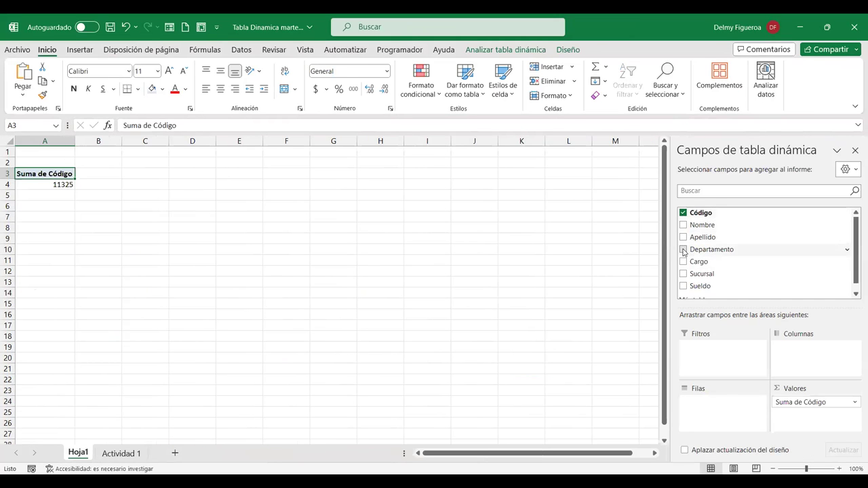
Summarize Código as a count per department (44, 64, 42, total 150).
left_click(854, 403)
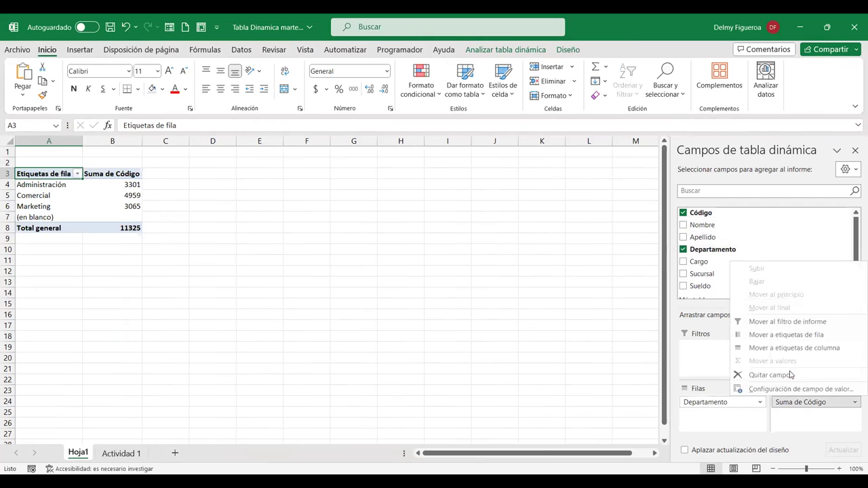
left_click(124, 183)
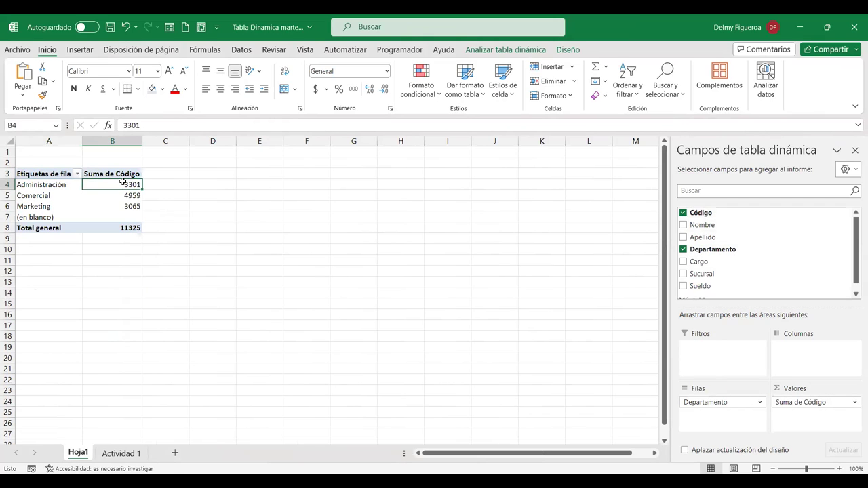
right_click(123, 184)
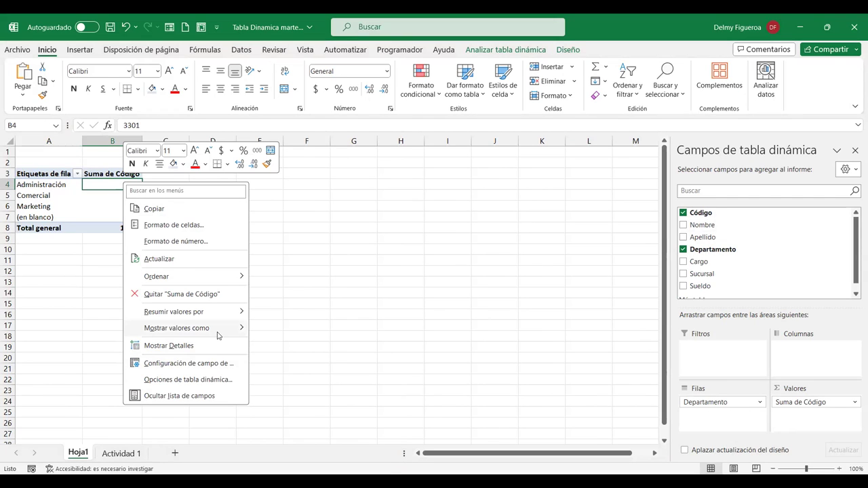
mouse_move(217, 335)
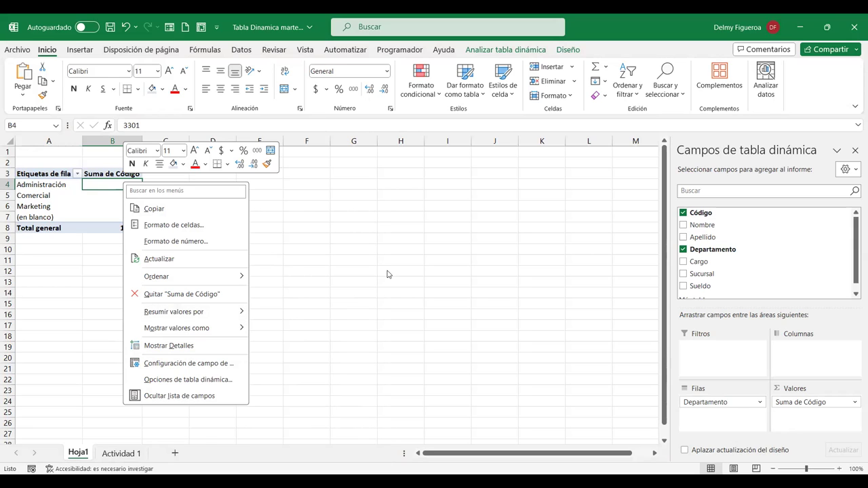
left_click(856, 452)
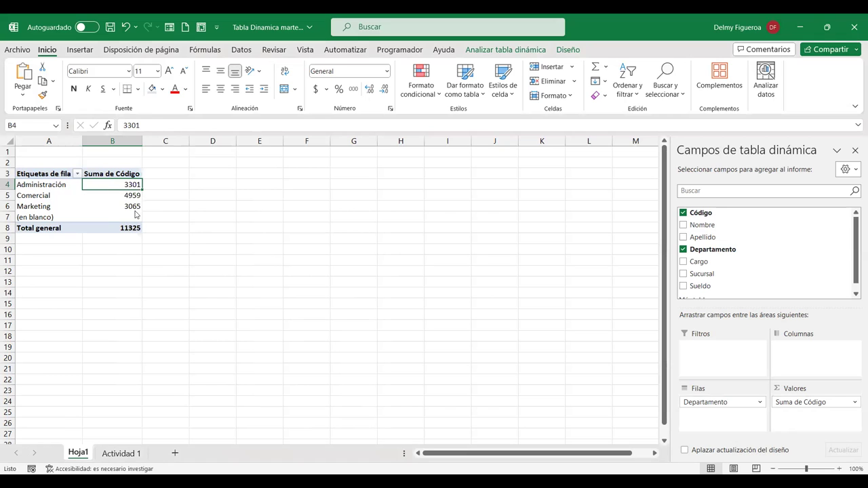
right_click(113, 184)
mouse_move(173, 314)
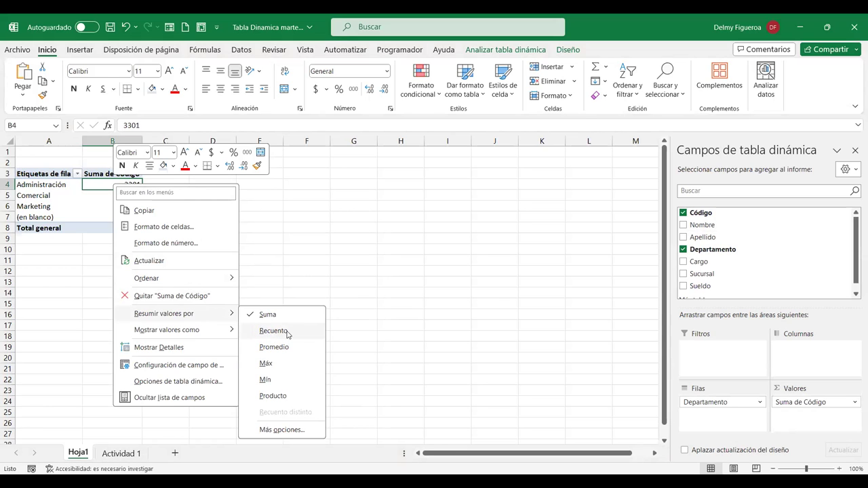
left_click(274, 331)
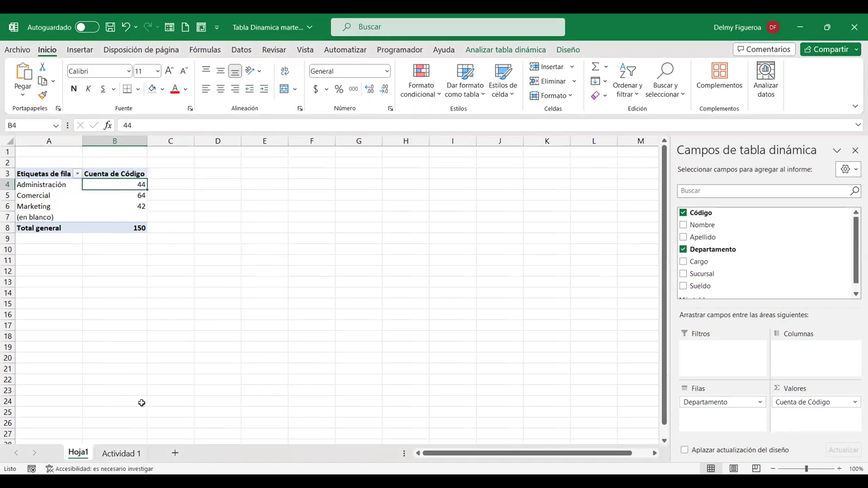
left_click(124, 453)
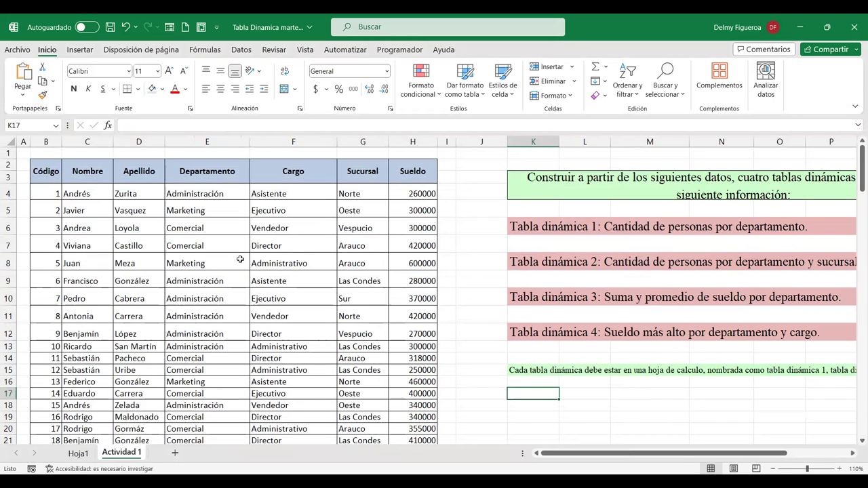
Create a second pivot table from Actividad 1 range B2:H153 at Hoja1 cell A12.
left_click(85, 52)
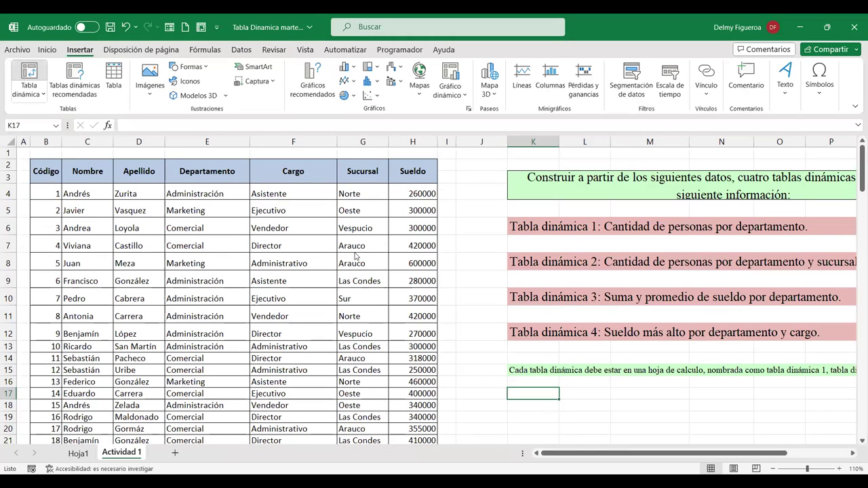
left_click(28, 74)
left_click(47, 166)
key("ctrl+shift+Right")
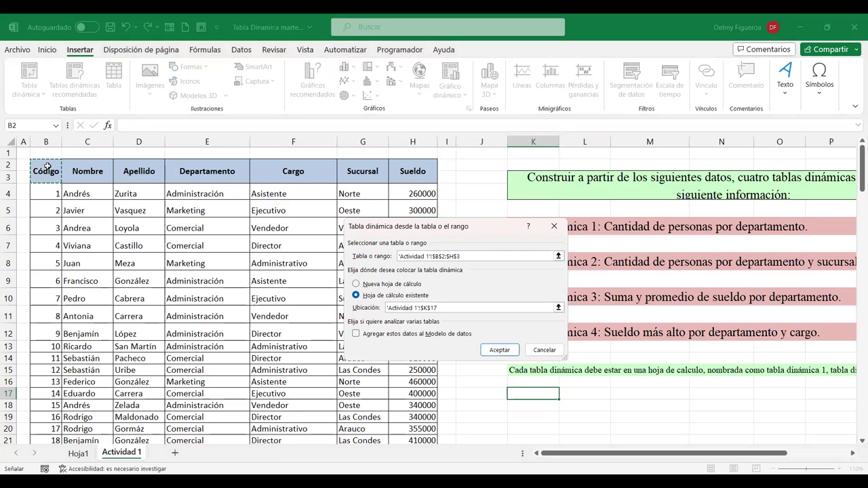
key("ctrl+shift+Down")
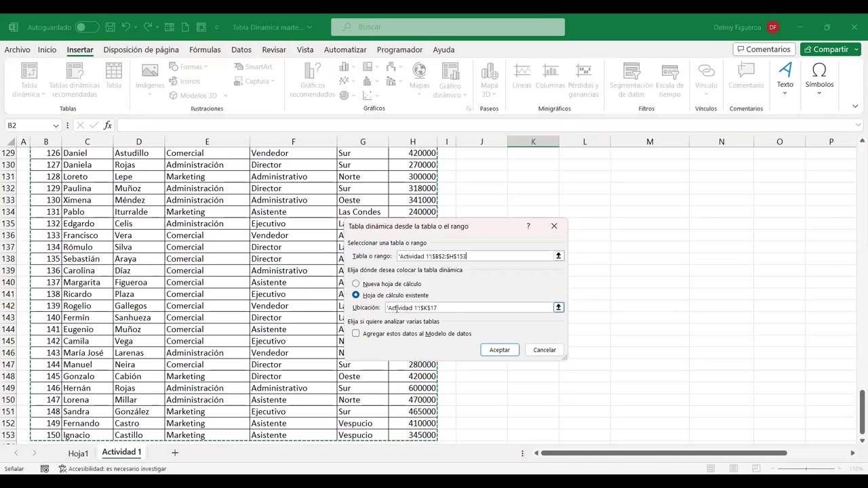
left_click(455, 310)
left_click_drag(436, 309, 386, 308)
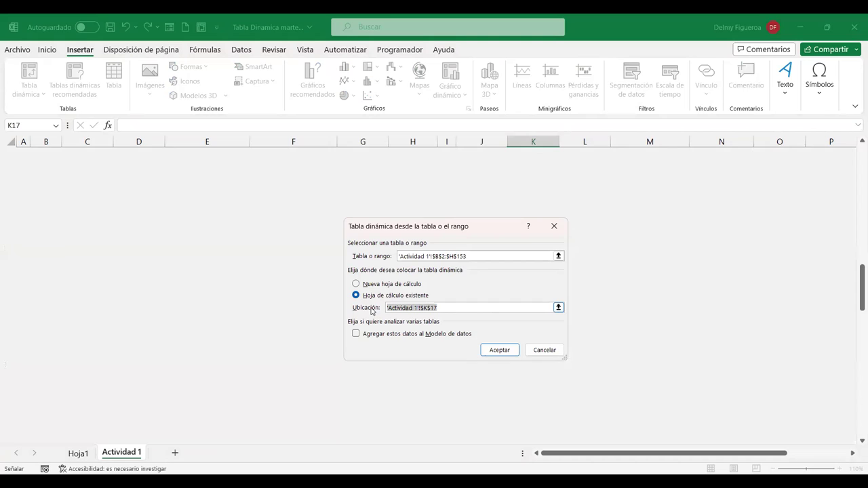
key("BackSpace")
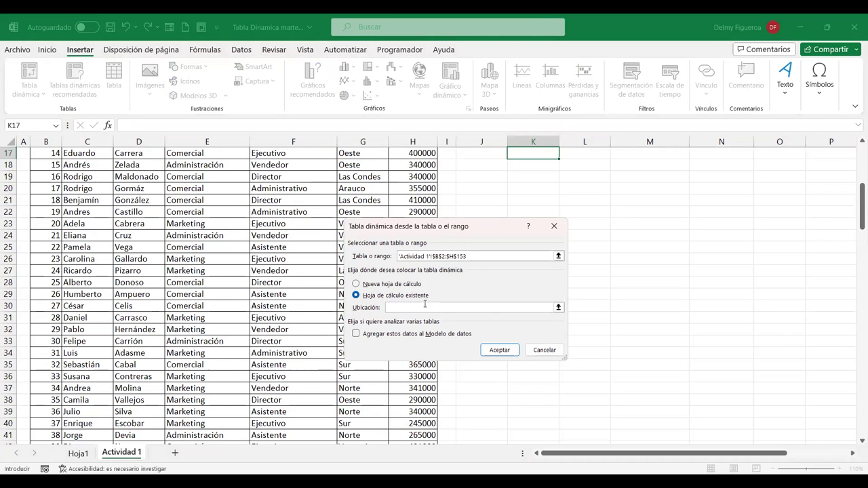
left_click(87, 456)
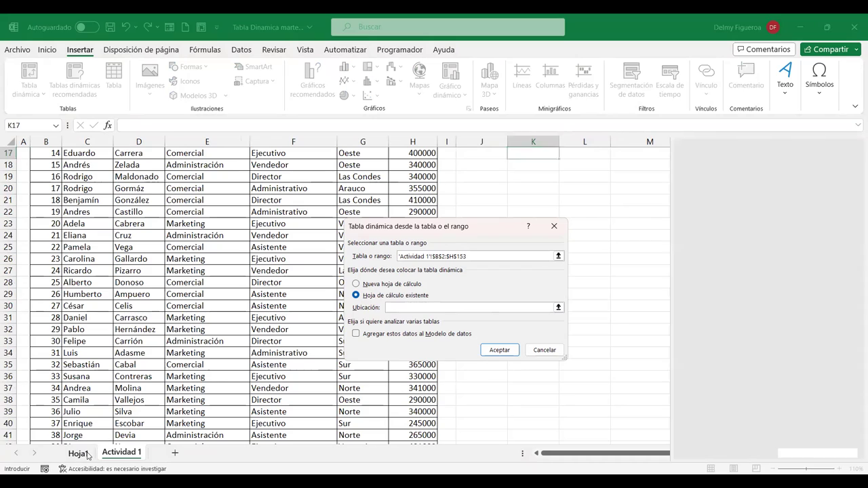
left_click(42, 271)
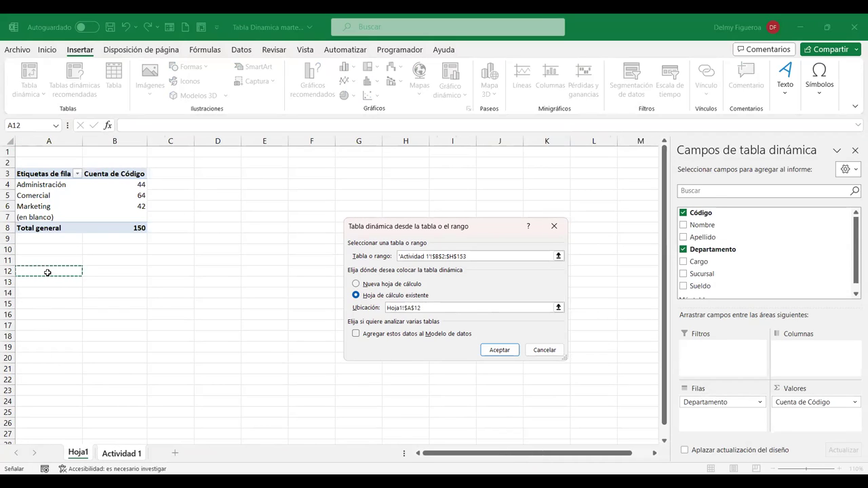
left_click(505, 352)
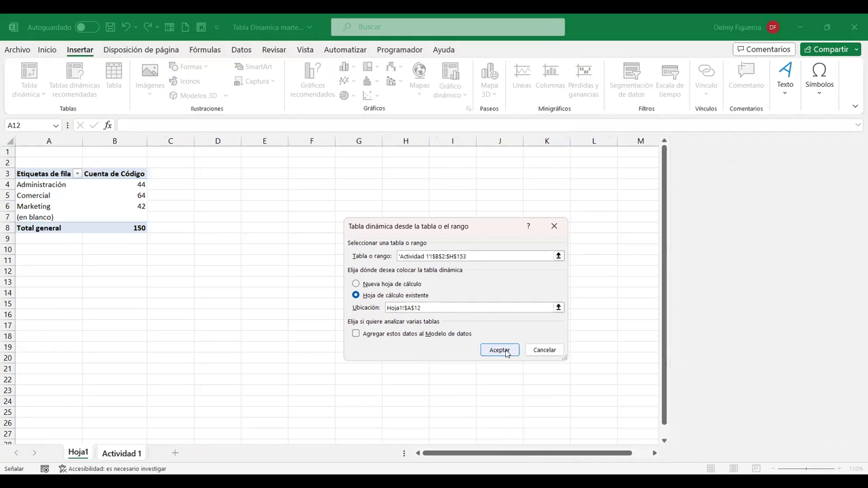
Make the A12 pivot count Código by Departamento, broken down by Sucursal.
left_click(122, 455)
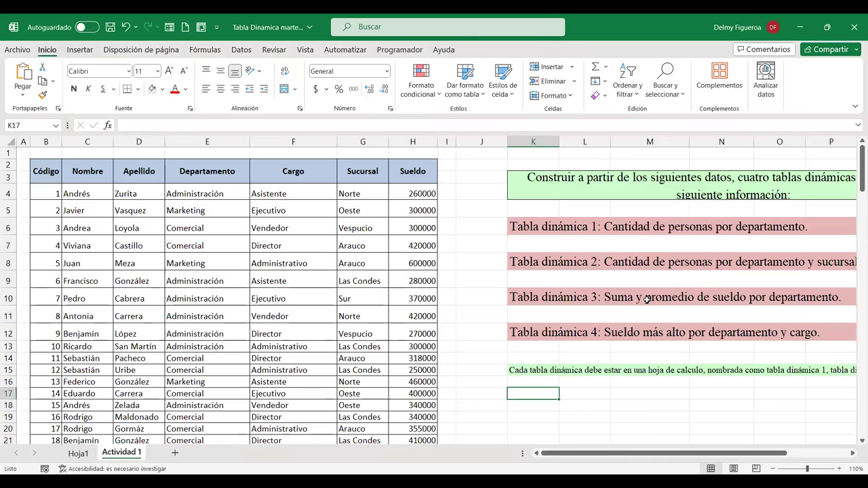
left_click(78, 453)
left_click(683, 212)
left_click(683, 249)
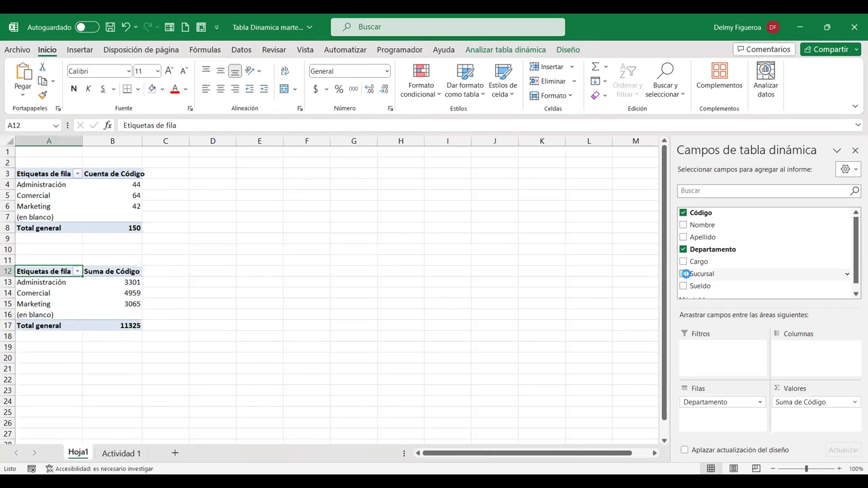
left_click(682, 273)
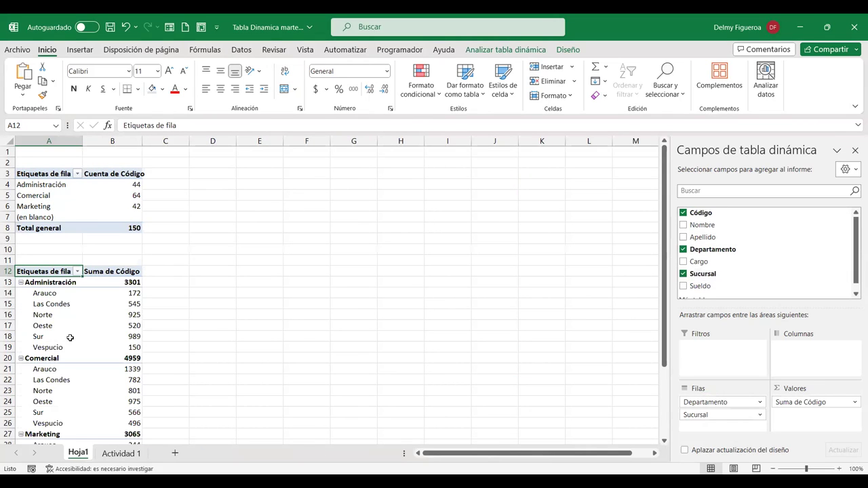
right_click(110, 282)
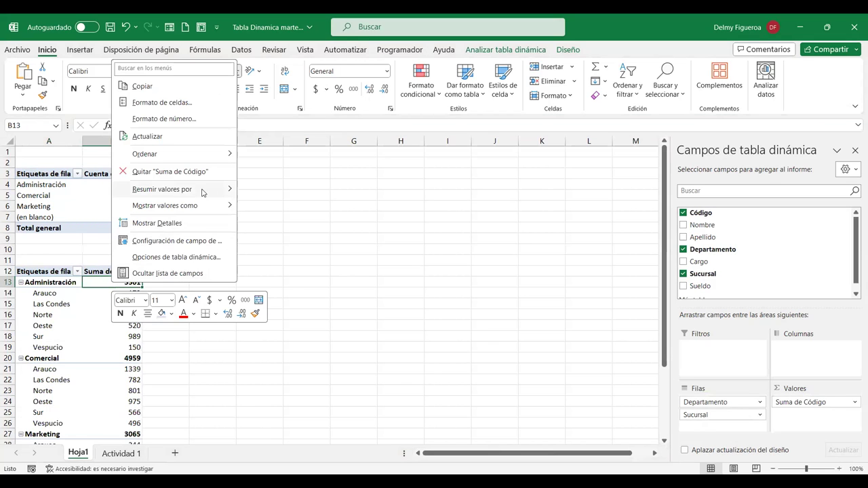
mouse_move(202, 191)
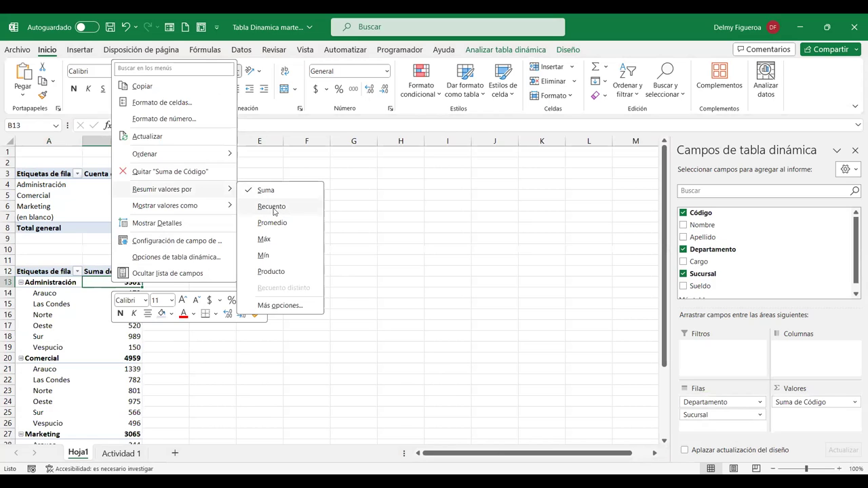
left_click(272, 207)
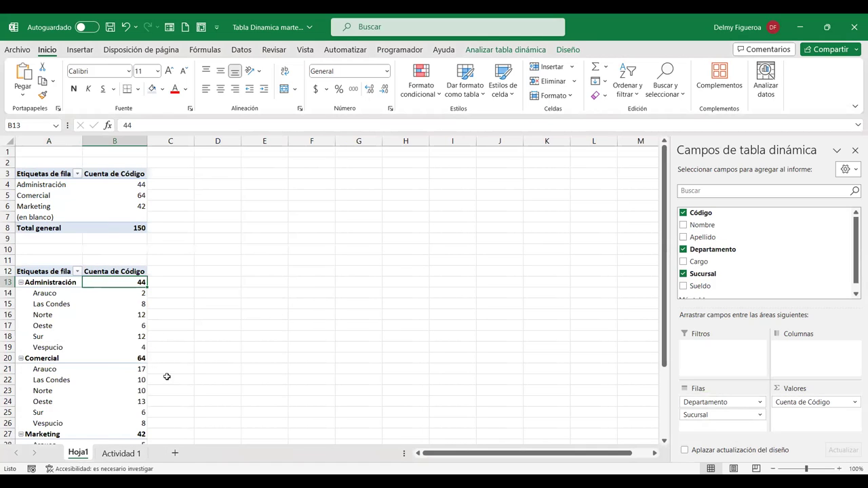
left_click(119, 453)
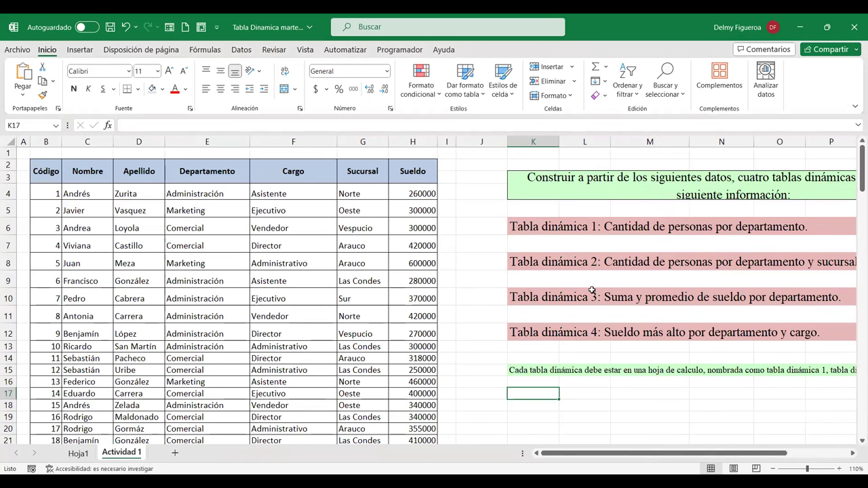
Create a third pivot table from Actividad 1 range B2:H153 at Hoja1 cell F3.
left_click(81, 51)
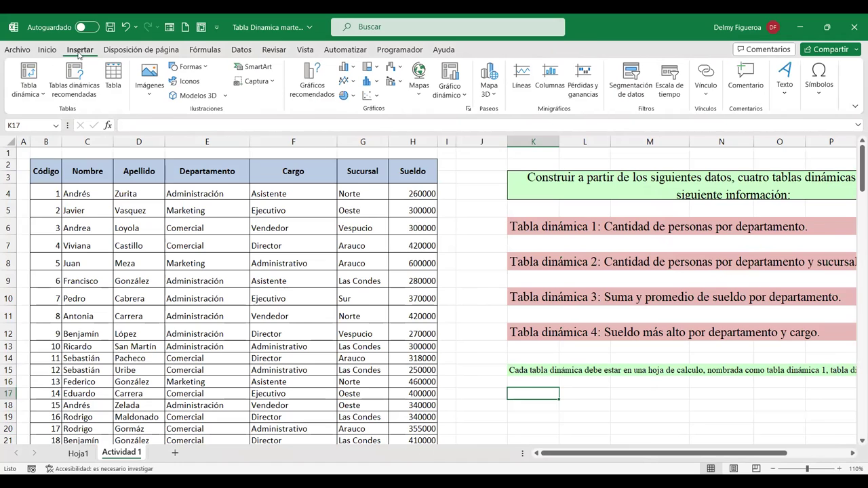
left_click(29, 70)
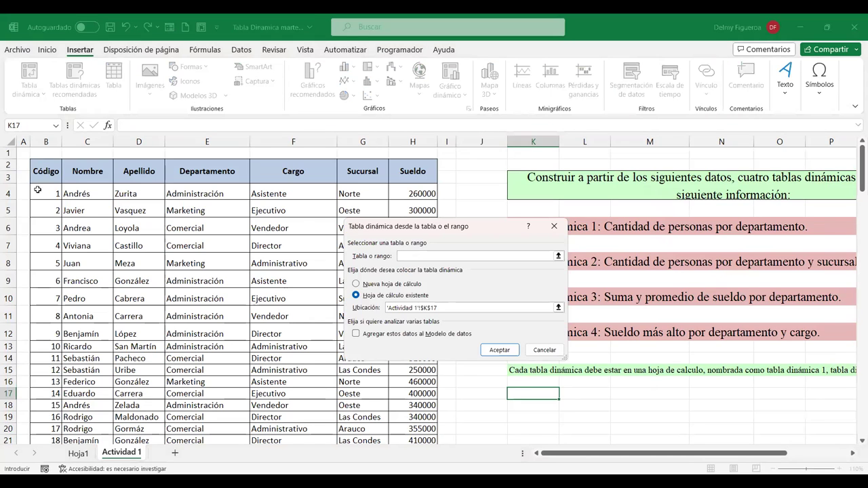
left_click(45, 170)
key("ctrl+shift+Right")
key("ctrl+shift+Down")
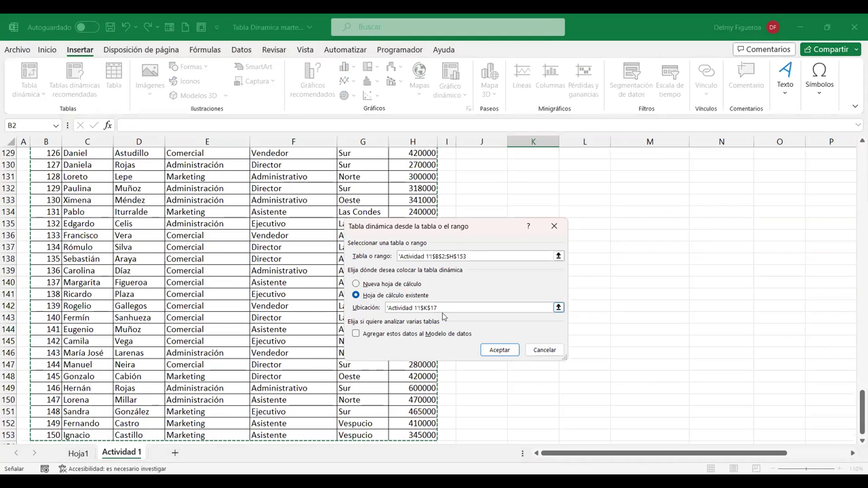
left_click_drag(444, 307, 304, 301)
key("BackSpace")
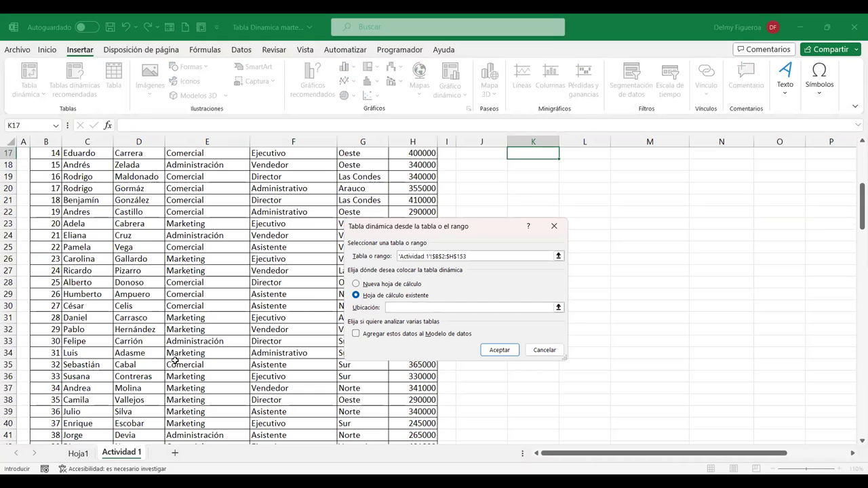
left_click(78, 453)
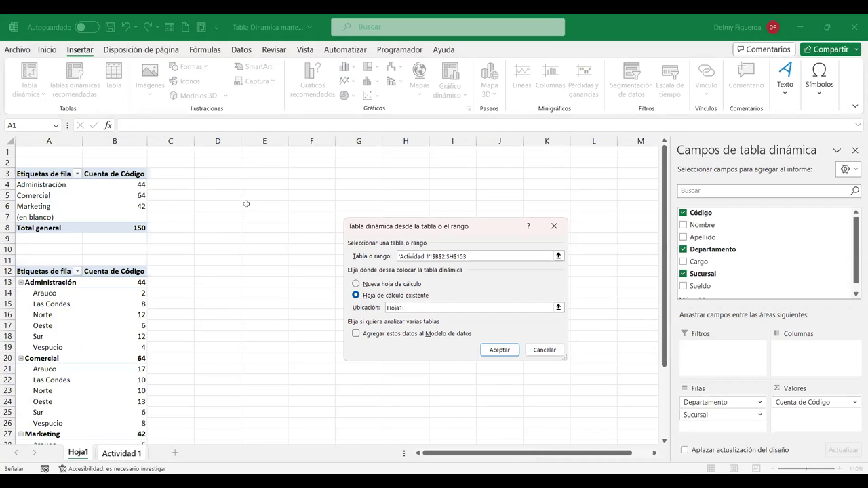
left_click(302, 174)
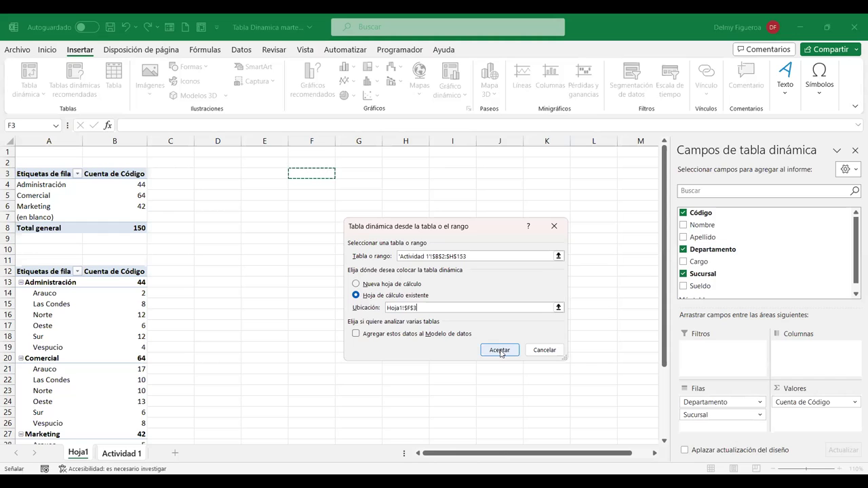
left_click(500, 349)
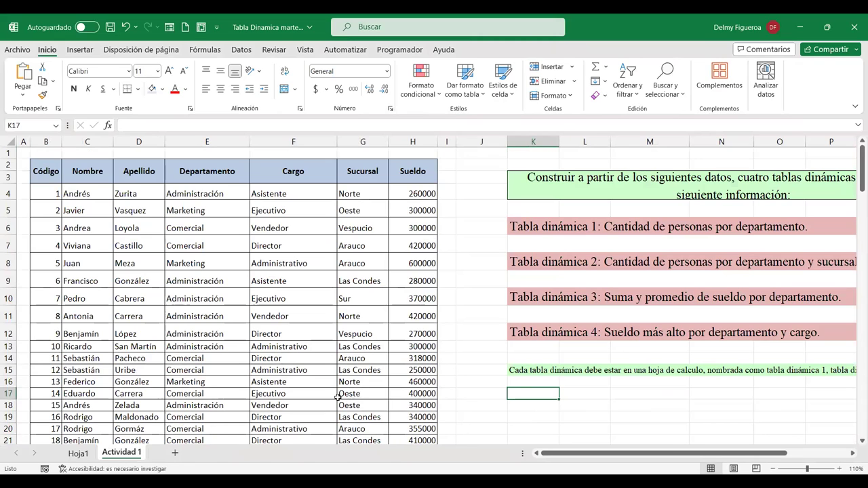
Add Sueldo twice as values and Departamento as rows in the F3 pivot.
left_click(78, 453)
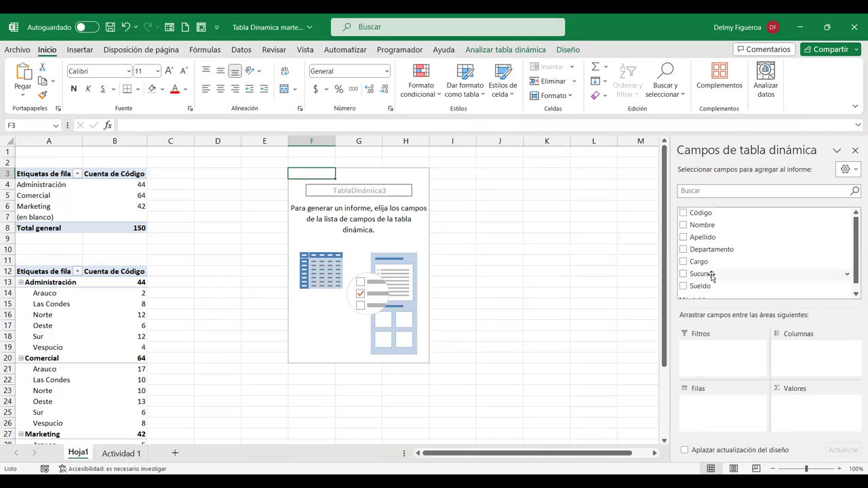
left_click(683, 286)
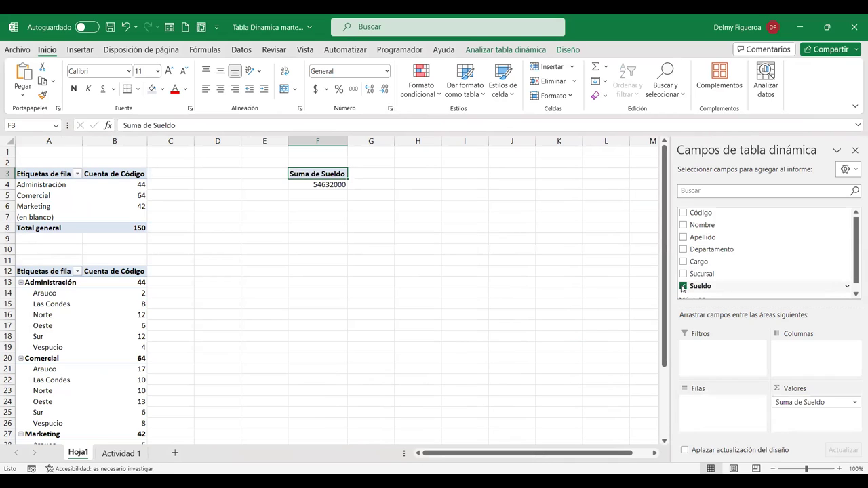
mouse_move(702, 286)
left_mouse_down()
mouse_move(811, 424)
mouse_move(808, 408)
left_mouse_up()
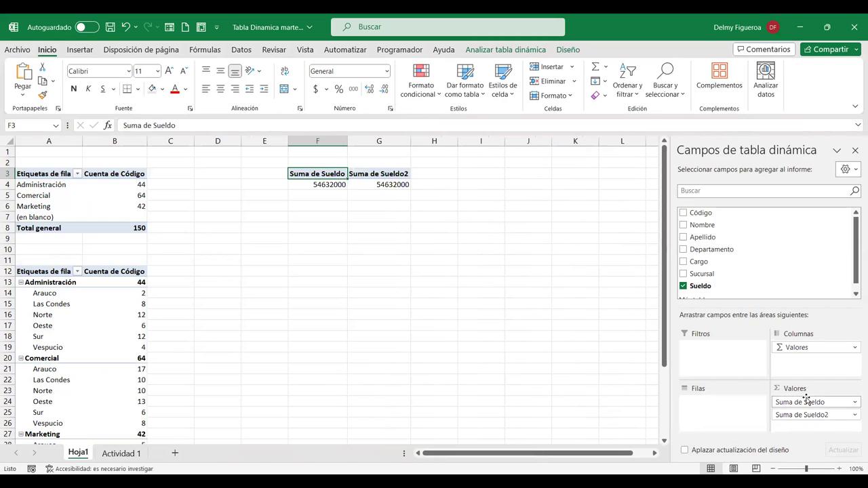
left_click(683, 250)
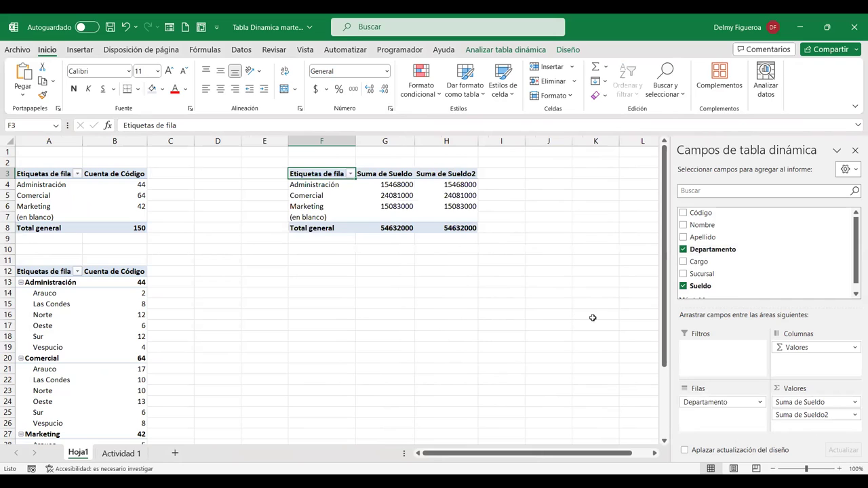
left_click_drag(852, 417, 455, 166)
left_click(458, 173)
Change Suma de Sueldo2 to an average, Promedio de Sueldo2.
right_click(459, 174)
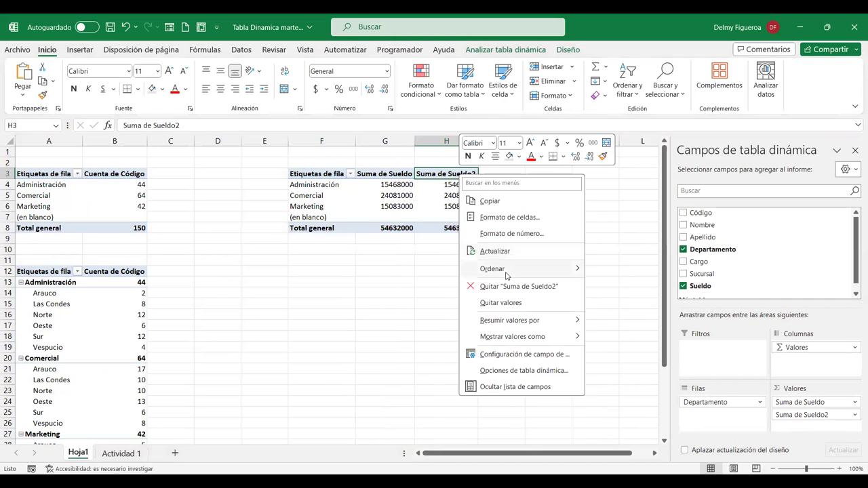
mouse_move(513, 325)
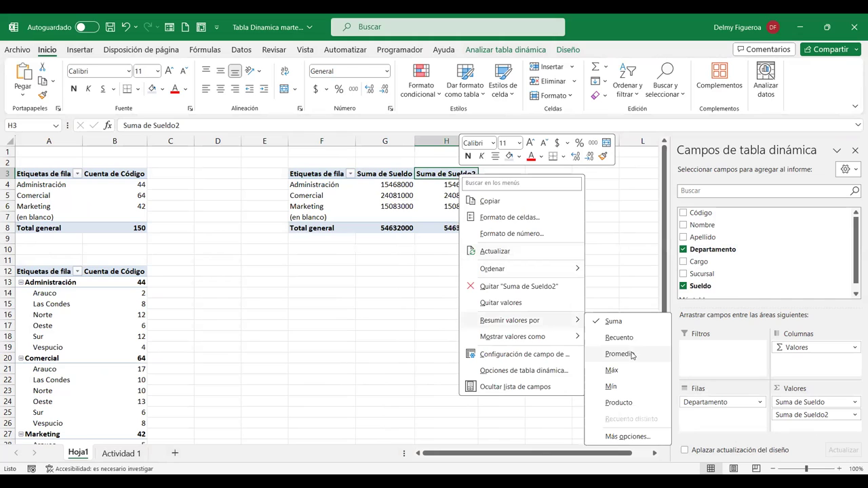
left_click(619, 353)
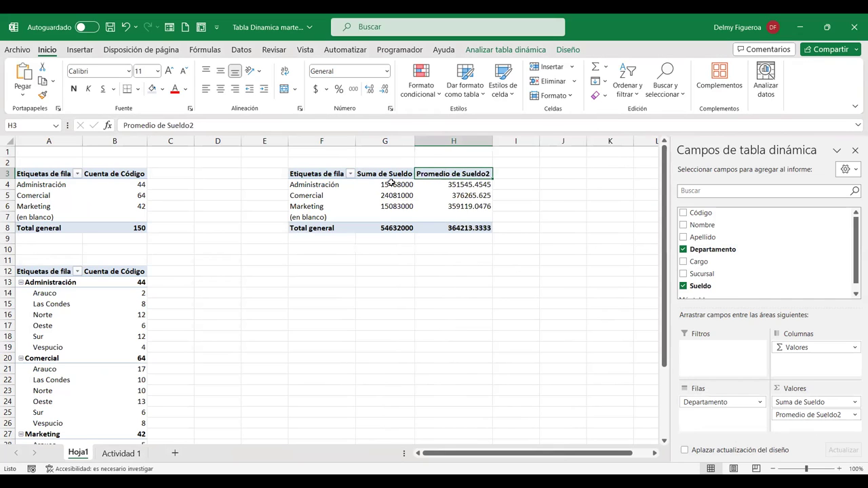
Apply Accounting number format to the salary figures G4:H6 and totals G8:H8.
left_click_drag(389, 183, 474, 211)
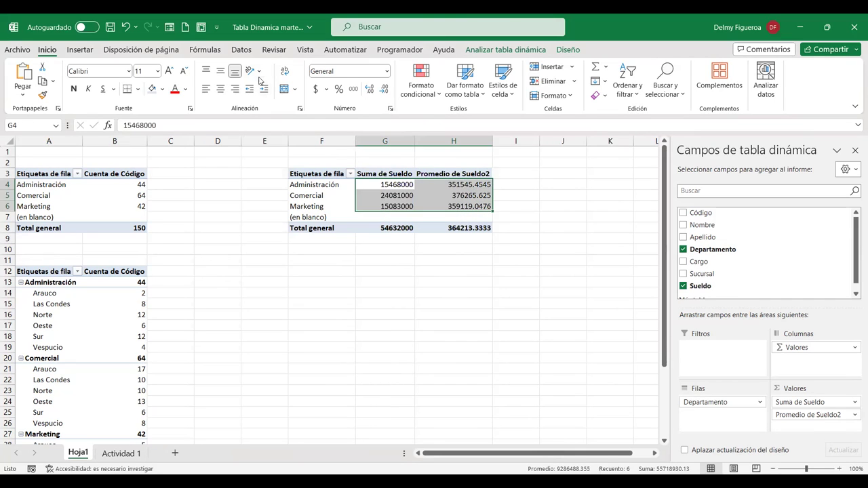
left_click(317, 89)
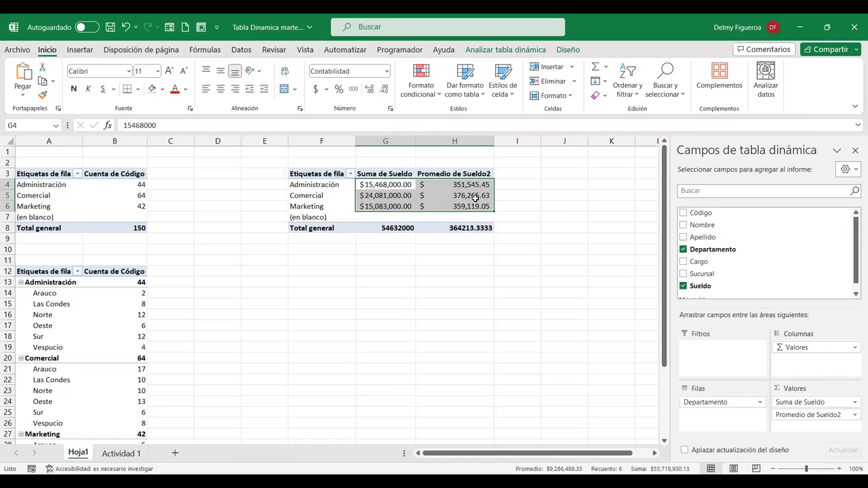
left_click_drag(396, 230, 470, 237)
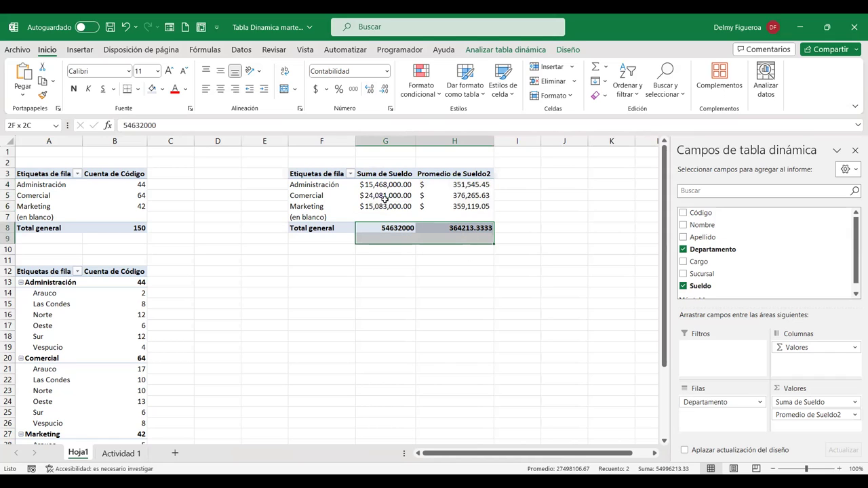
left_click_drag(386, 227, 449, 232)
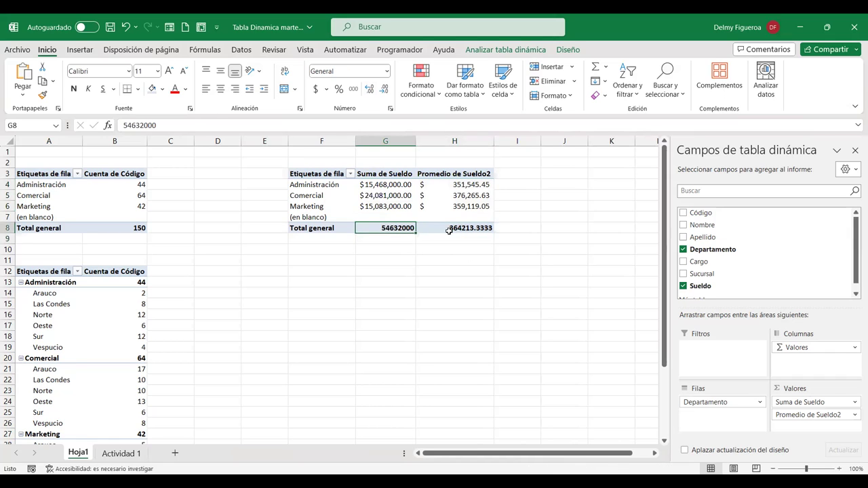
left_click(314, 89)
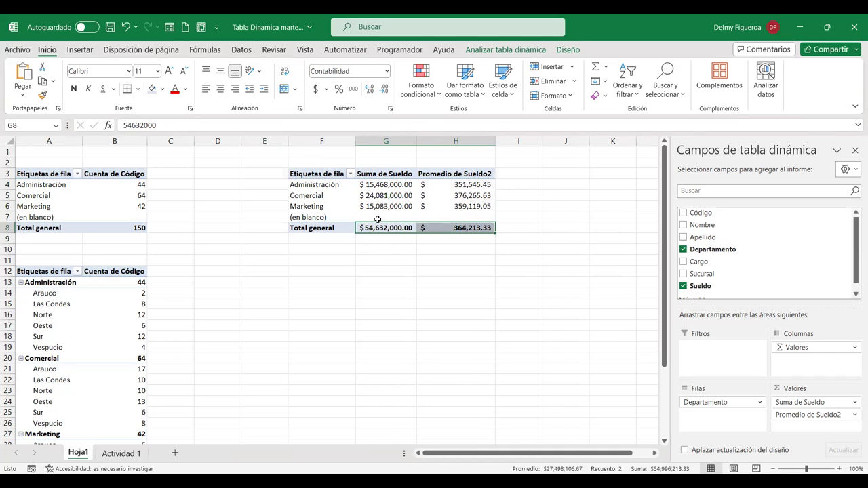
left_click(122, 452)
left_click(93, 175)
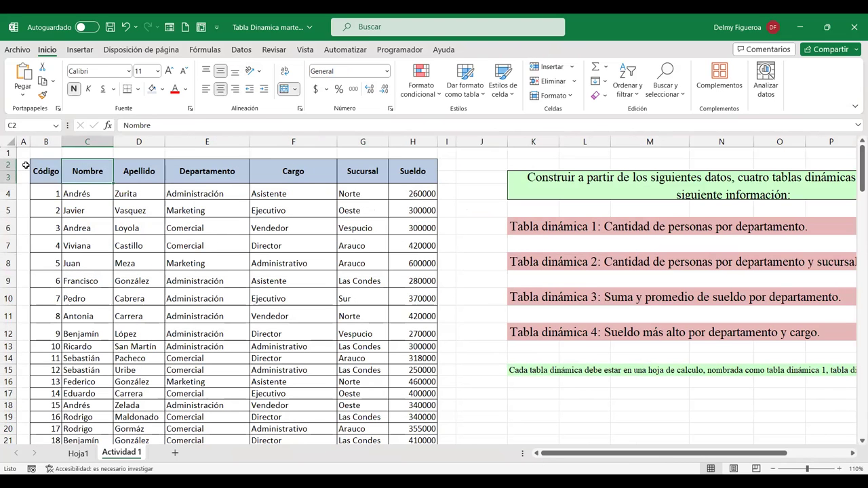
left_click(78, 452)
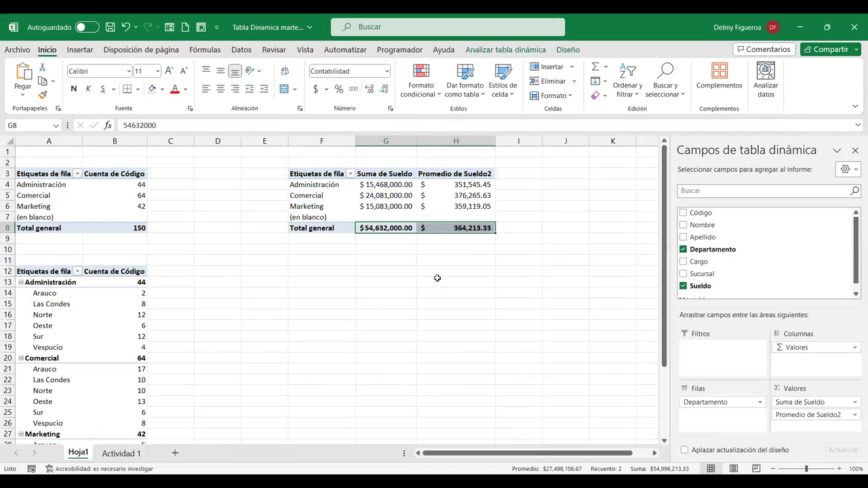
left_click(122, 452)
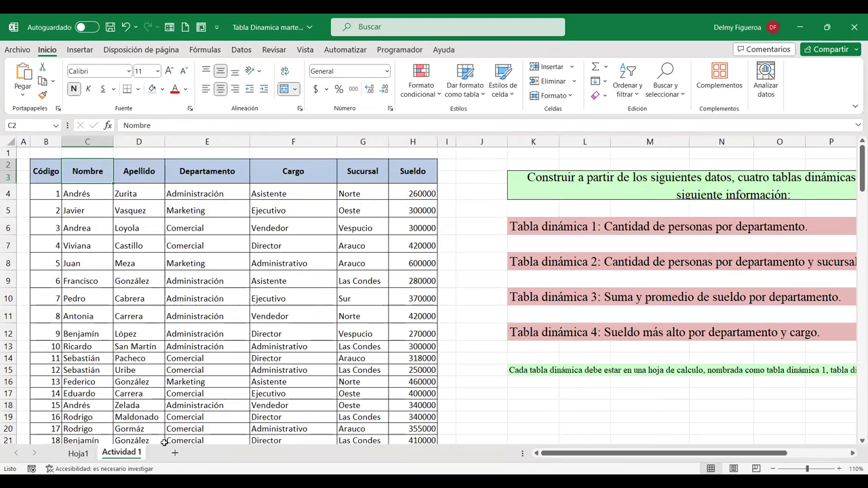
left_click(274, 299)
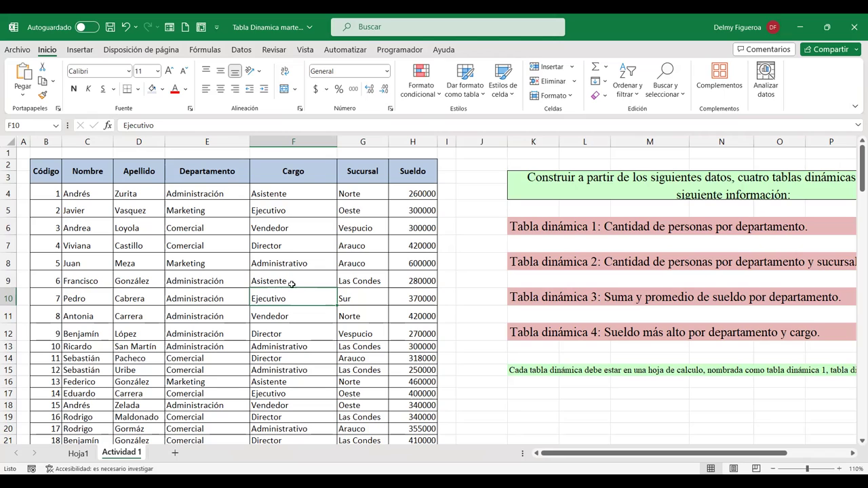
Create a fourth pivot table from the Actividad 1 data at Hoja1 cell F12.
left_click(78, 51)
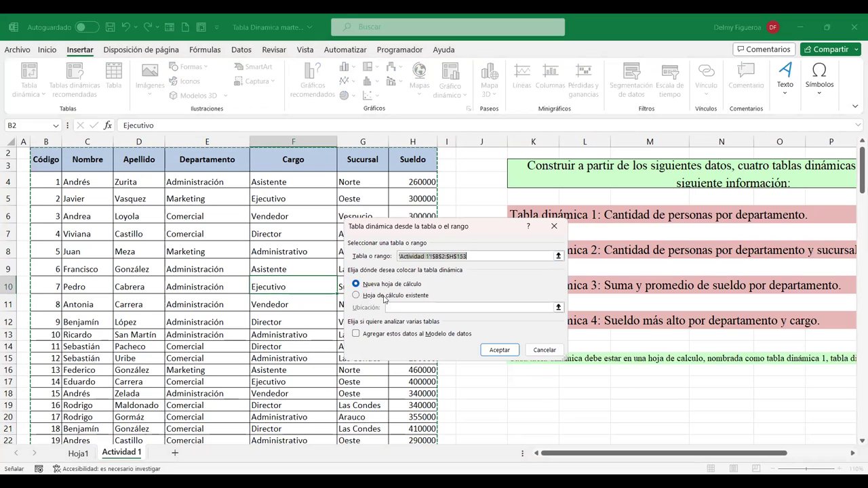
left_click(387, 295)
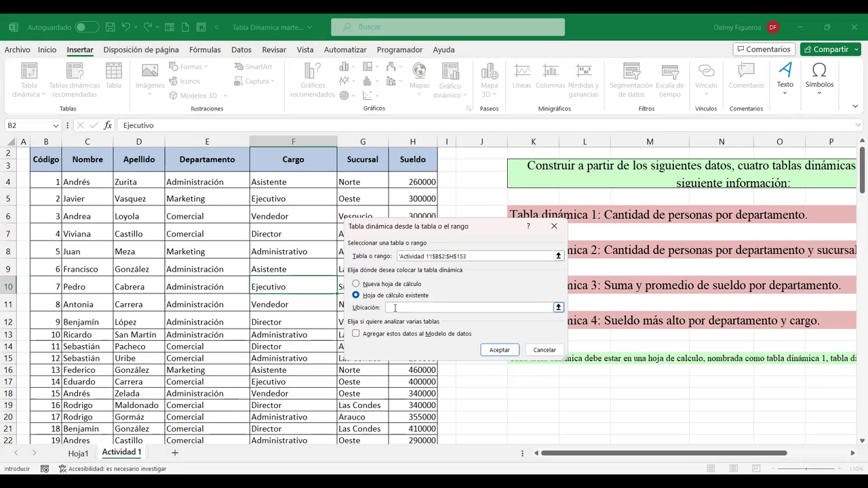
left_click(77, 454)
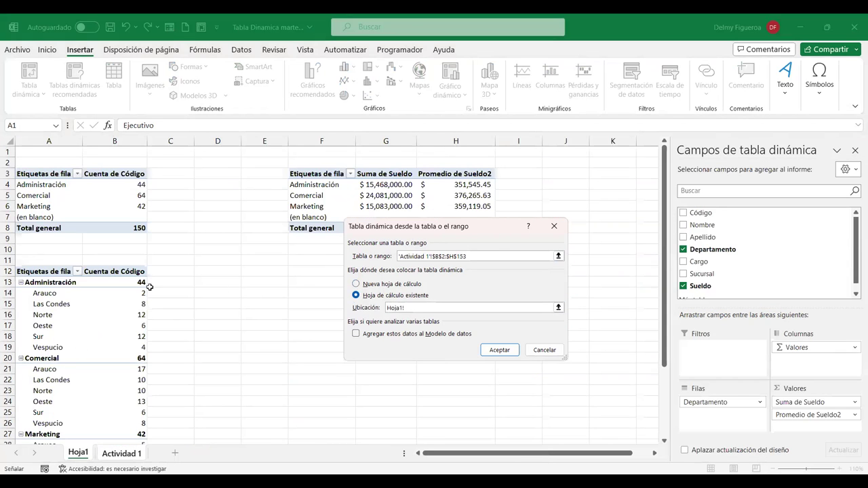
left_click(316, 271)
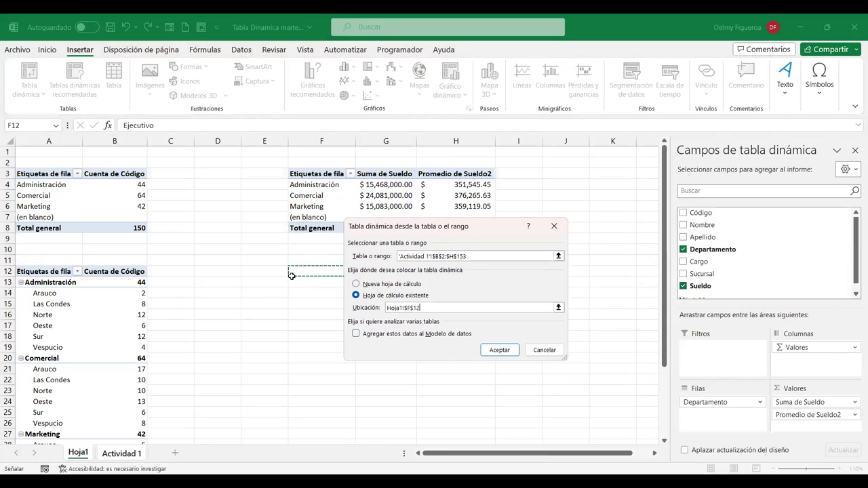
left_click(500, 350)
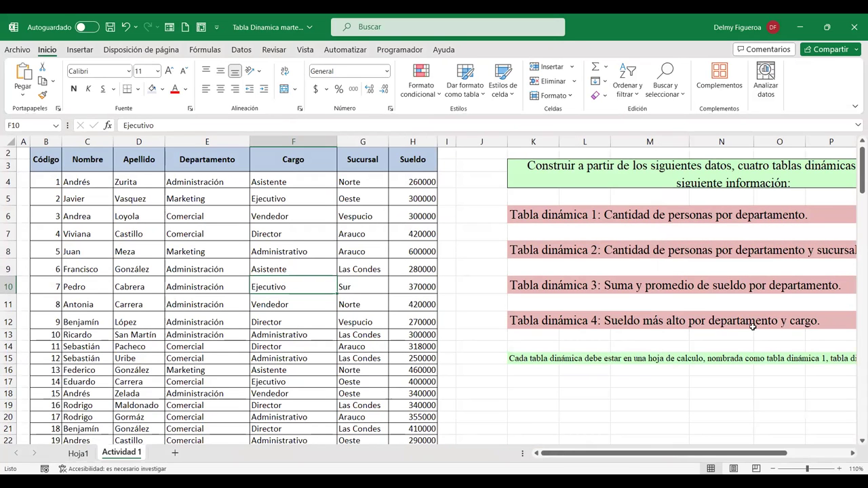
Make the F12 pivot sum Sueldo by Departamento, then by Cargo.
left_click(86, 452)
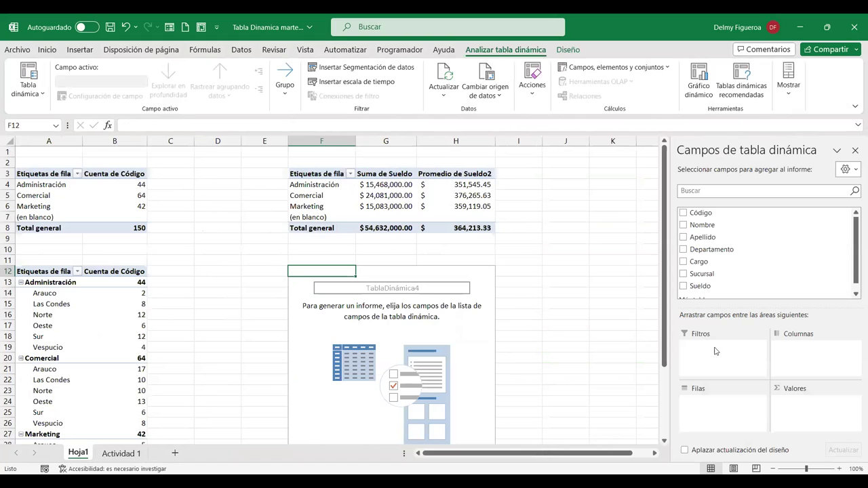
left_click(683, 286)
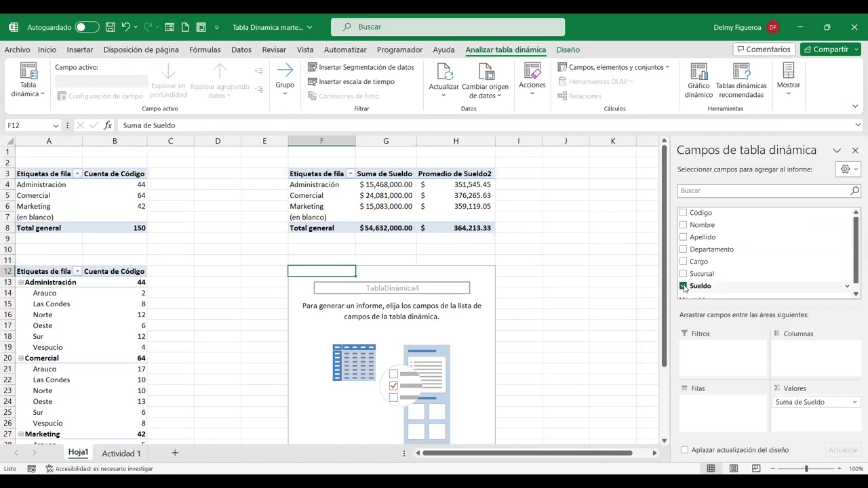
left_click(683, 249)
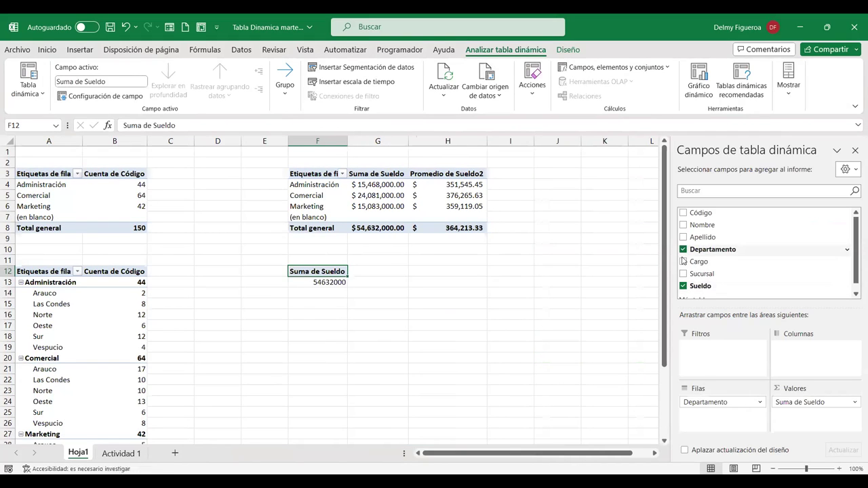
left_click(683, 261)
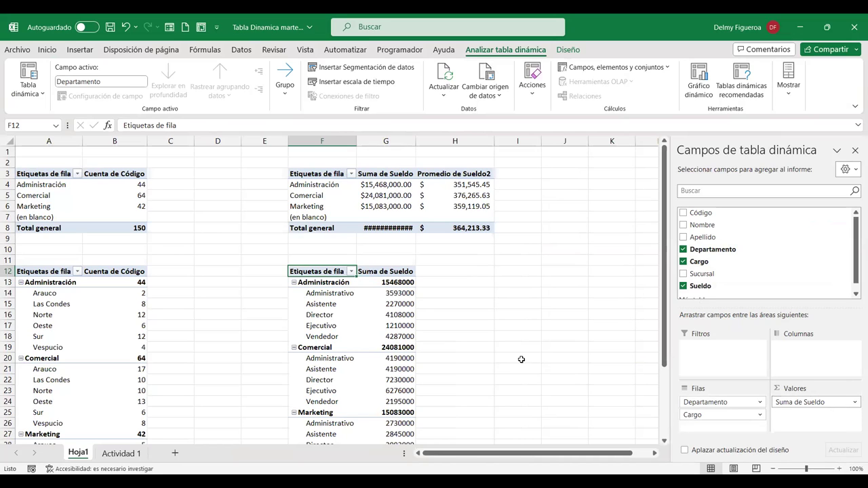
left_click(397, 292)
Change the F12 pivot's salary values to summarize by maximum (Máx. de Sueldo).
right_click(398, 293)
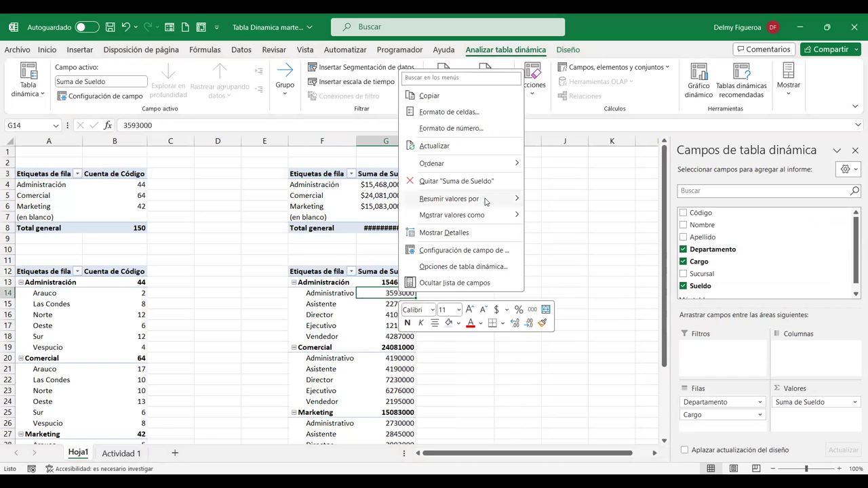
mouse_move(486, 202)
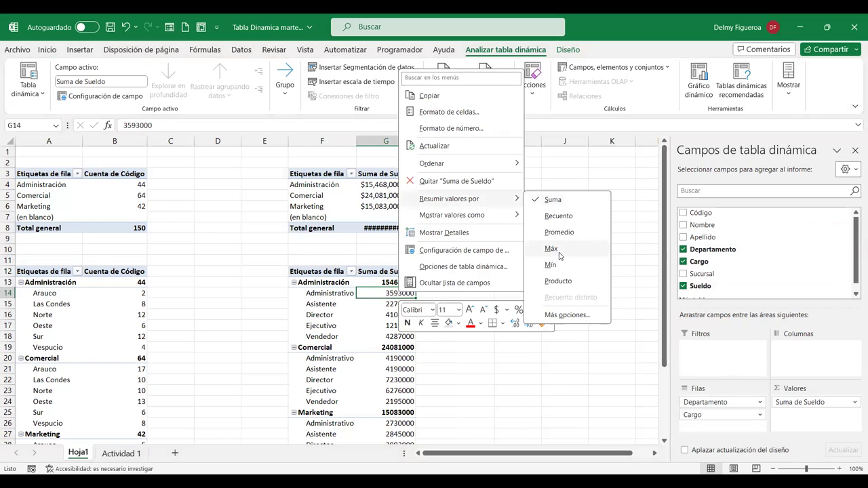
left_click(553, 249)
Format the column G maximum salaries as Accounting currency and autofit column G.
left_click_drag(400, 282, 404, 420)
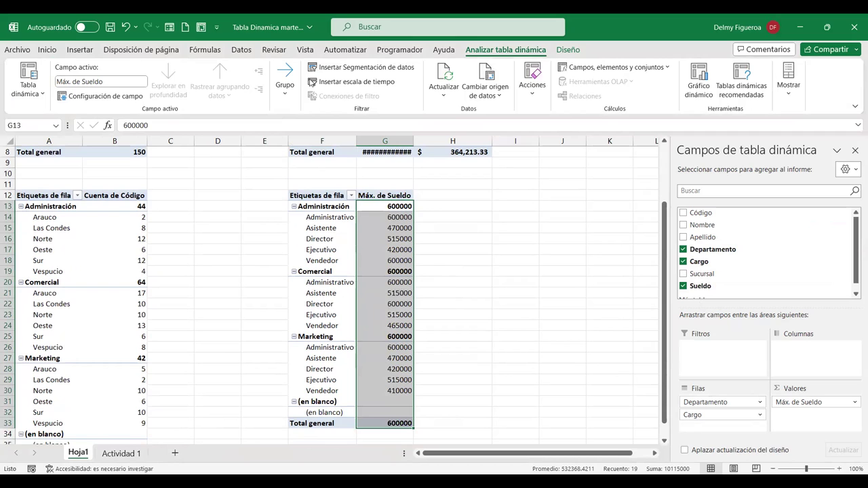
left_click(46, 51)
left_click(316, 88)
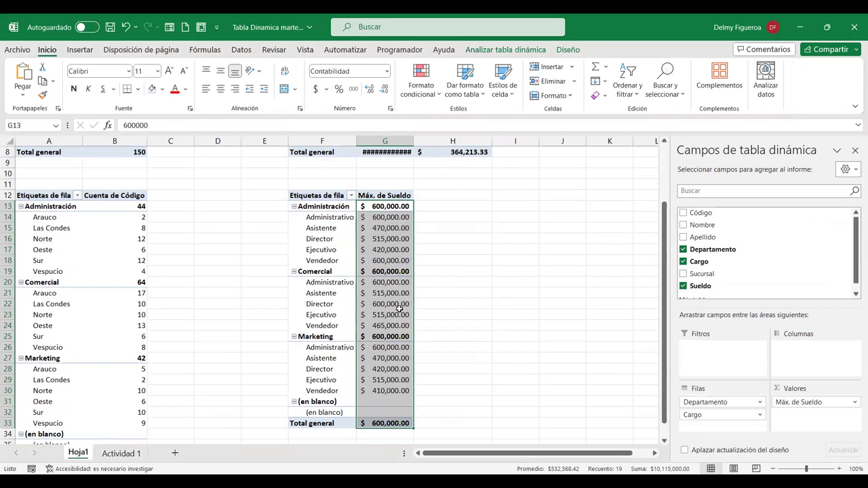
scroll(412, 203, "up", 3)
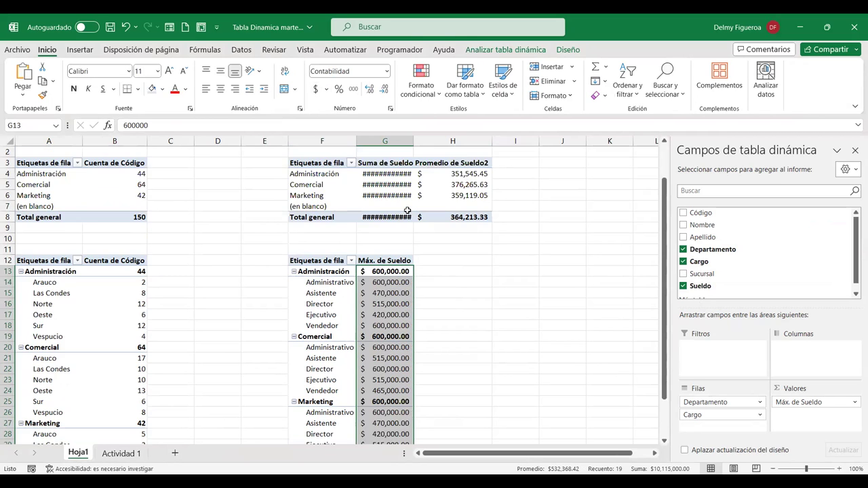
double_click(413, 139)
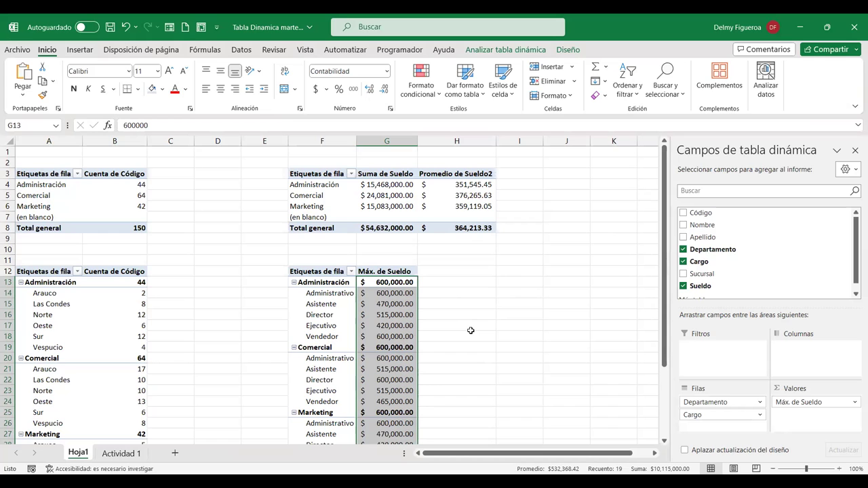
left_click(467, 282)
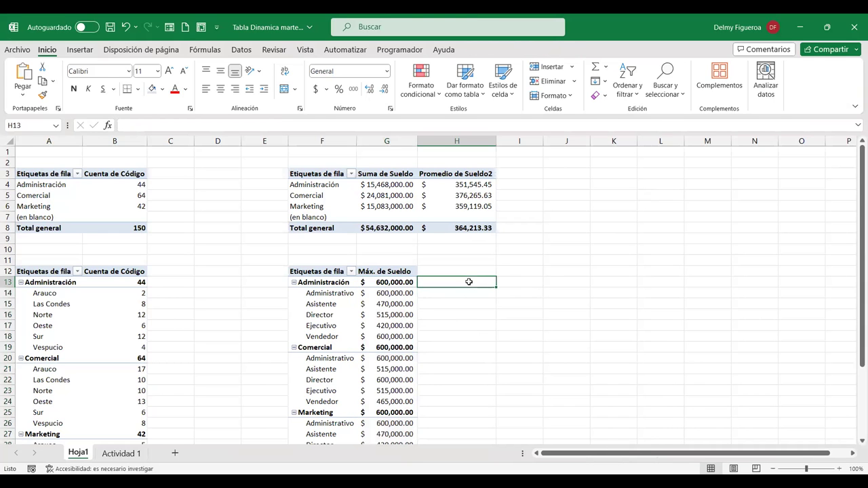
left_click(122, 453)
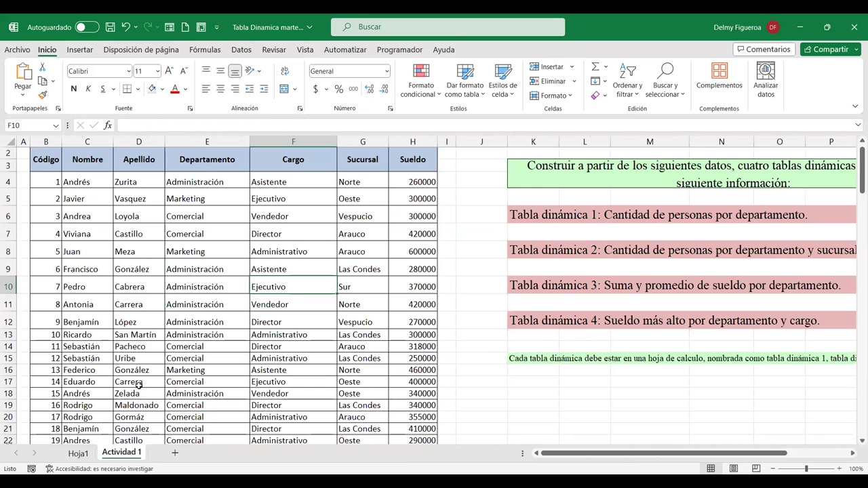
scroll(555, 358, "up", 1)
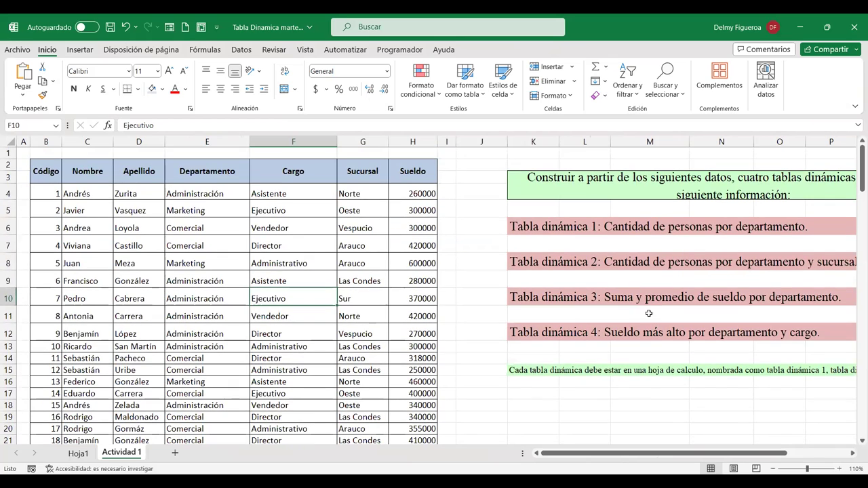
left_click(78, 453)
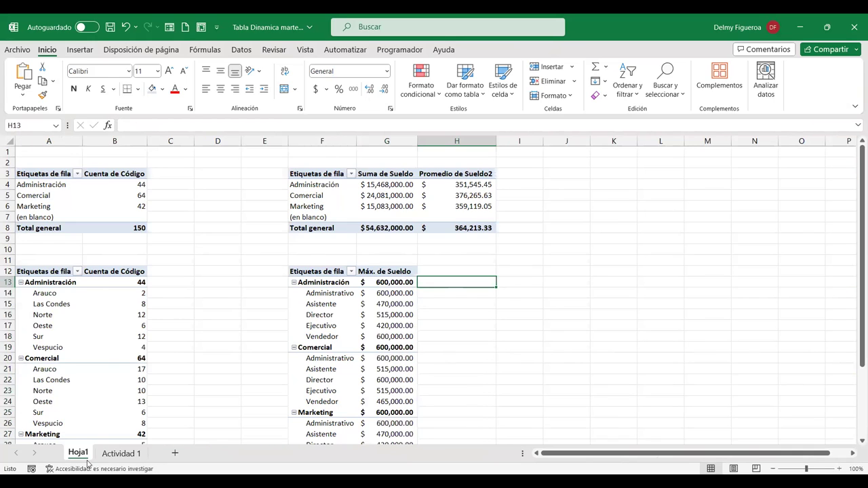
left_click(327, 327)
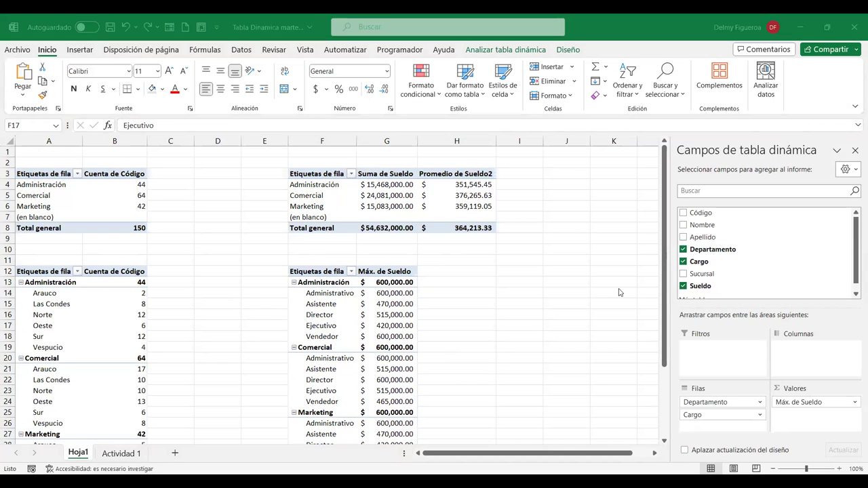
left_click(509, 285)
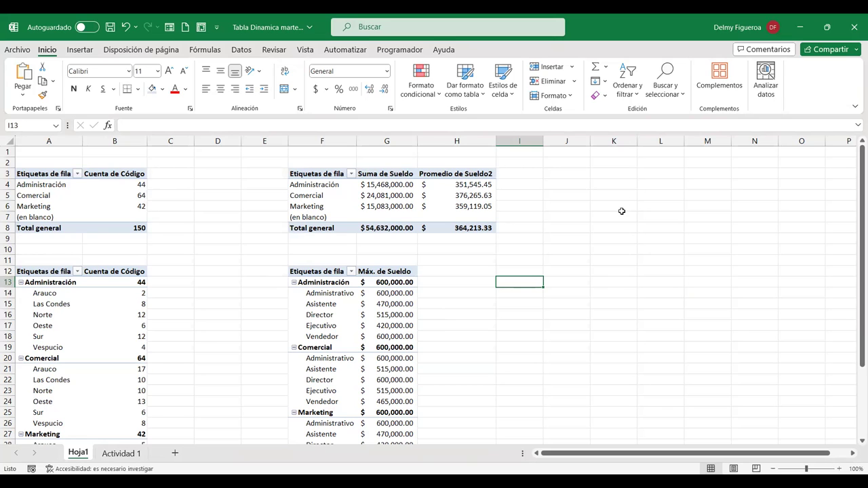
left_click(383, 303)
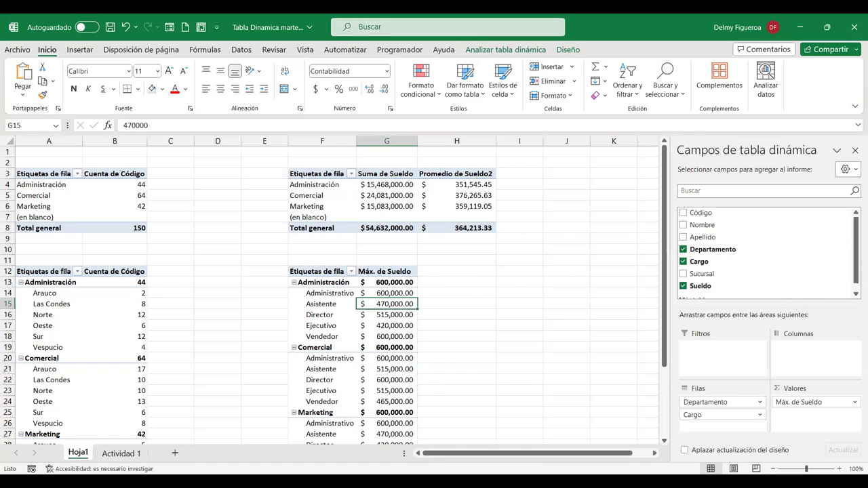
left_click(563, 182)
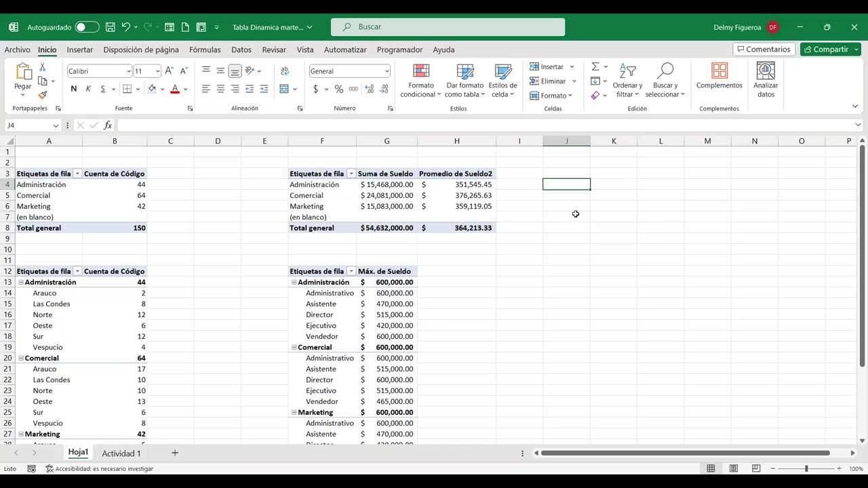
left_click(389, 183)
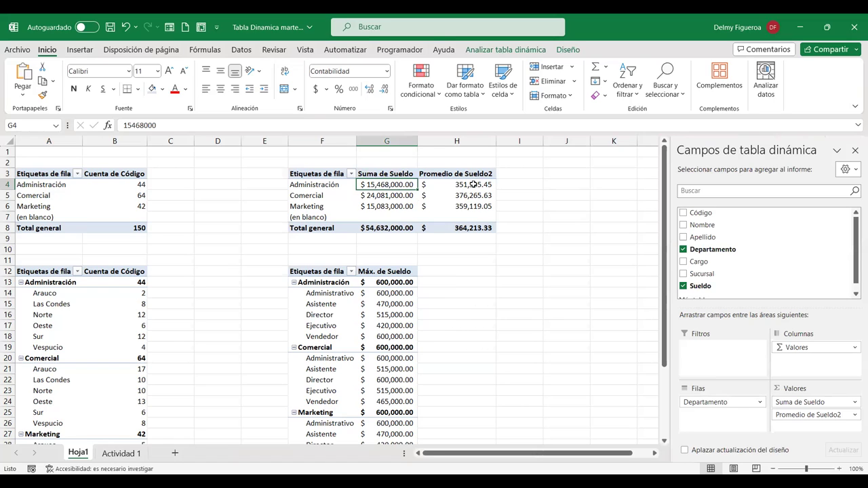
mouse_move(487, 196)
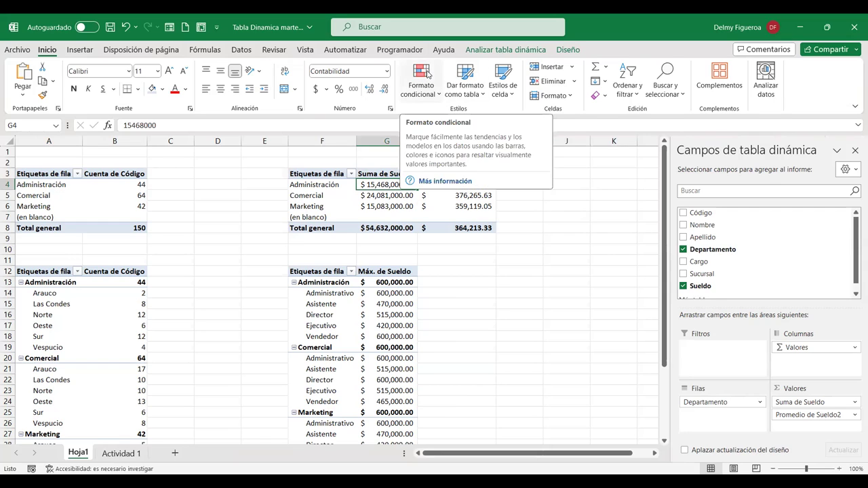
Apply blue solid-fill data bars to the three department salary sums in G4:G6.
left_click(427, 75)
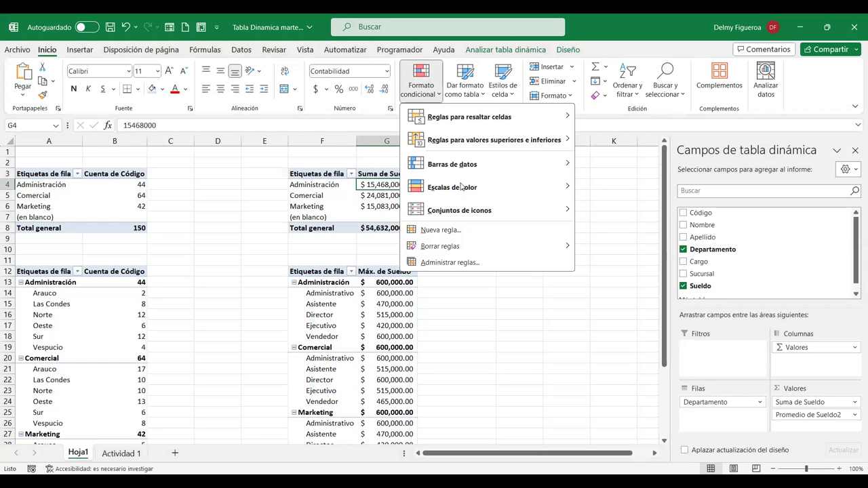
mouse_move(480, 166)
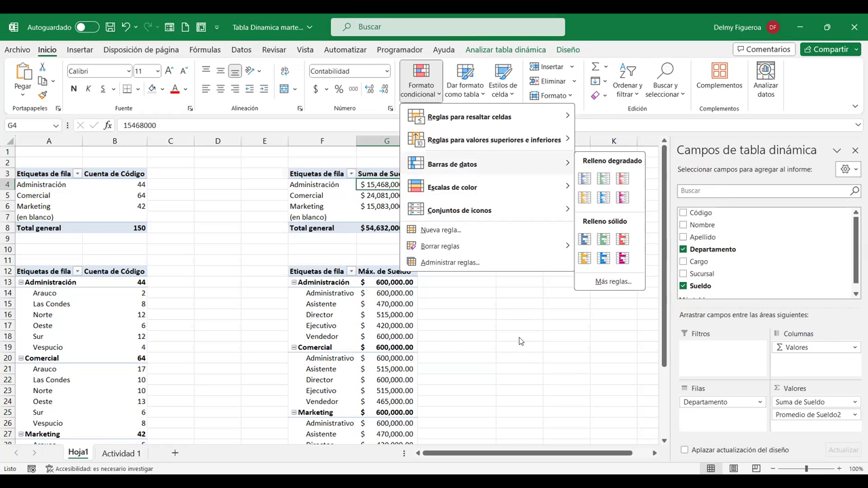
key("Escape")
left_click(394, 175)
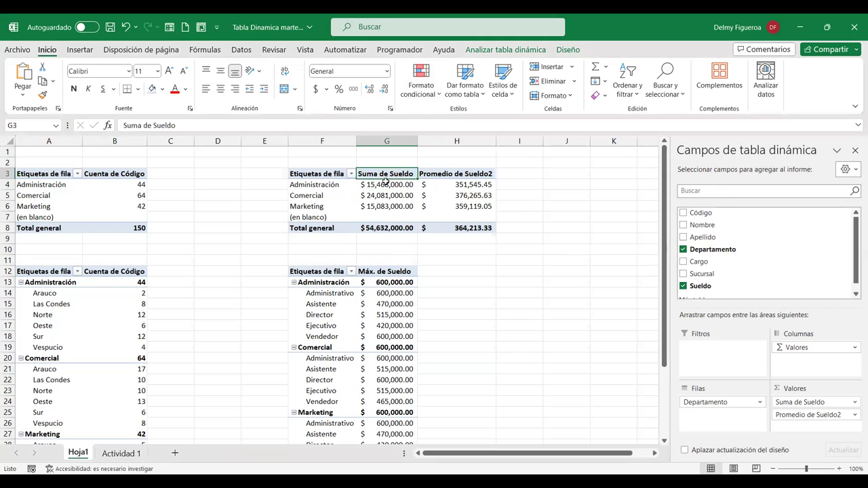
mouse_move(386, 182)
left_mouse_down()
mouse_move(385, 203)
mouse_move(479, 207)
left_mouse_up()
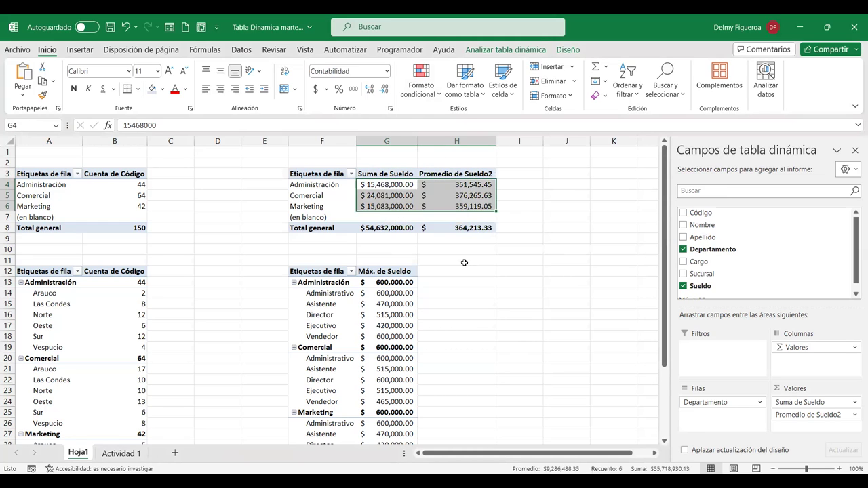
left_click(437, 98)
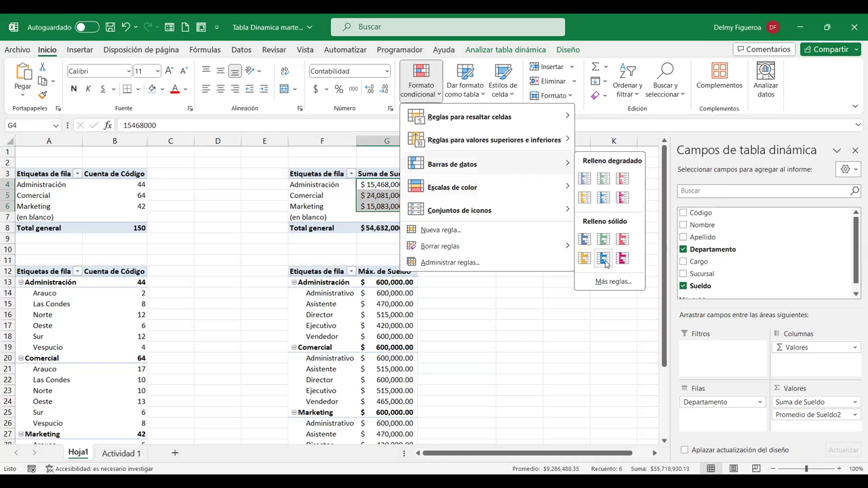
mouse_move(480, 168)
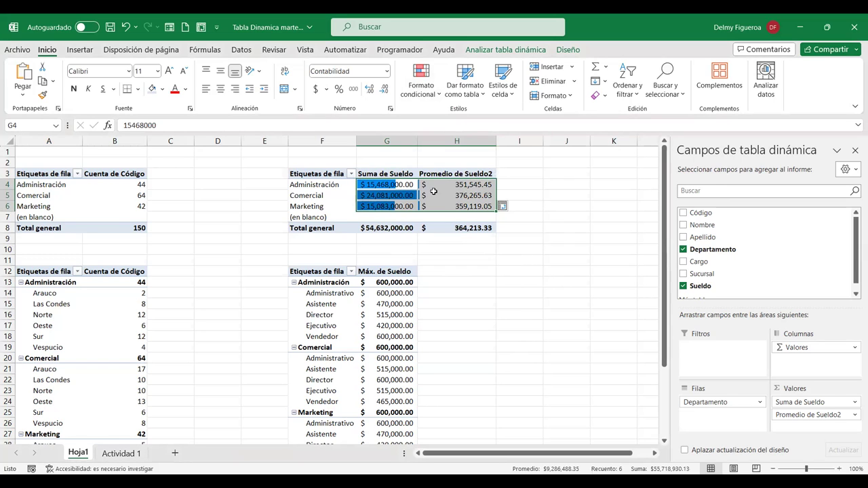
left_click(423, 192)
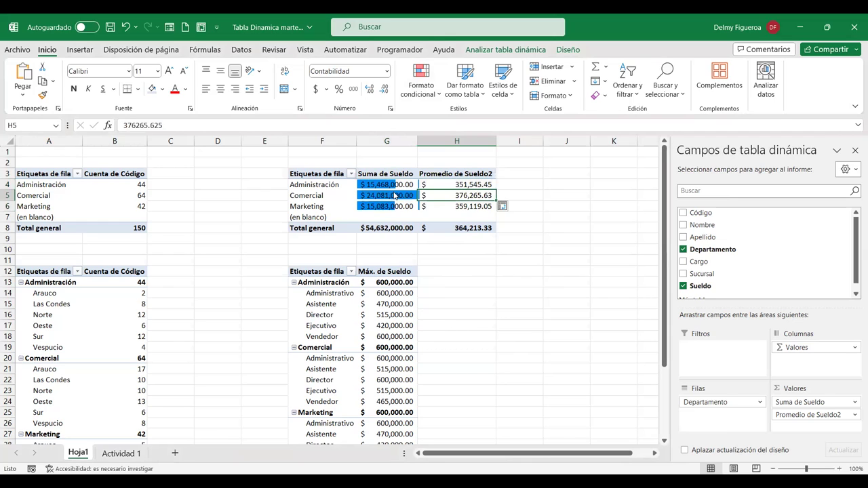
left_click(393, 187)
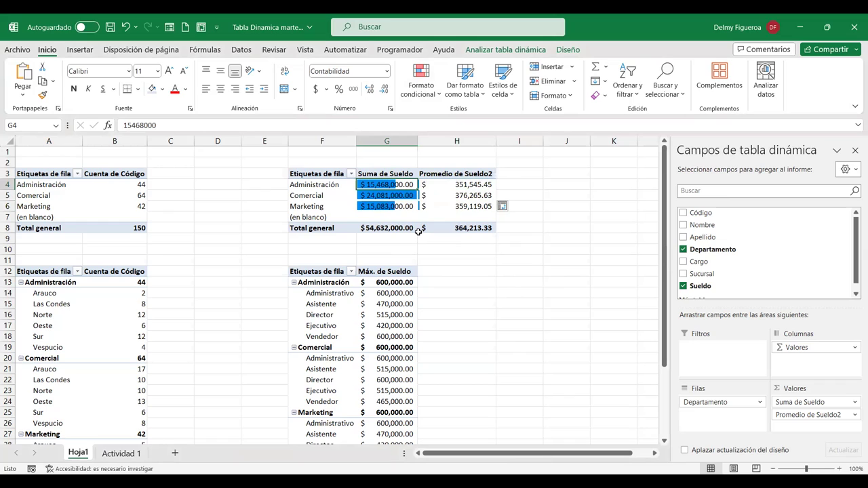
Open the Suma de Sueldo data-bar rule for editing from the conditional formatting rules manager.
mouse_move(418, 231)
left_click(439, 98)
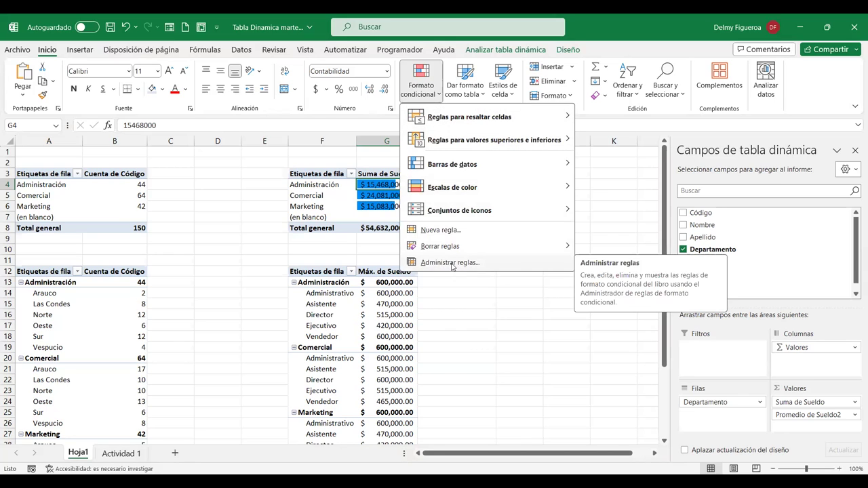
left_click(502, 264)
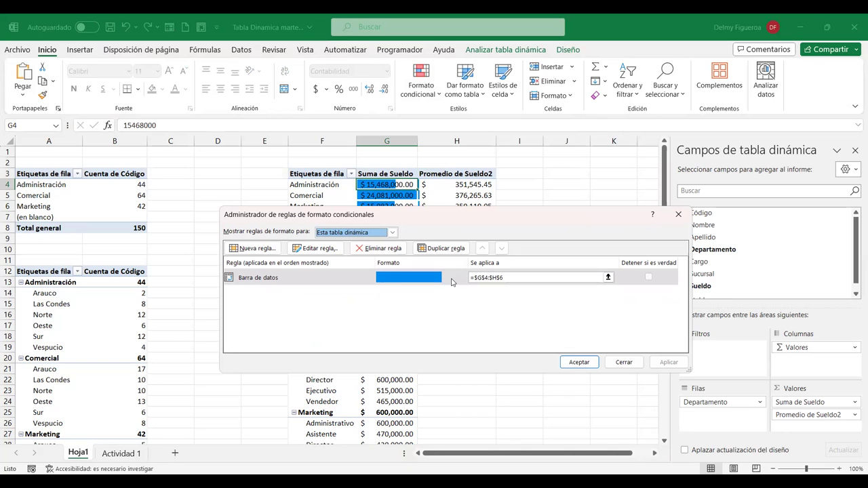
left_click(326, 250)
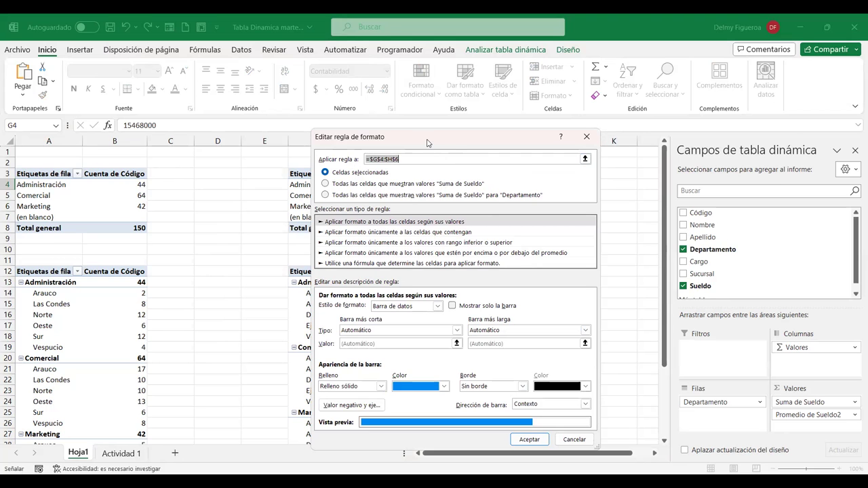
Apply the data-bar rule to all Suma de Sueldo cells, showing only the bar.
left_click_drag(427, 143, 618, 81)
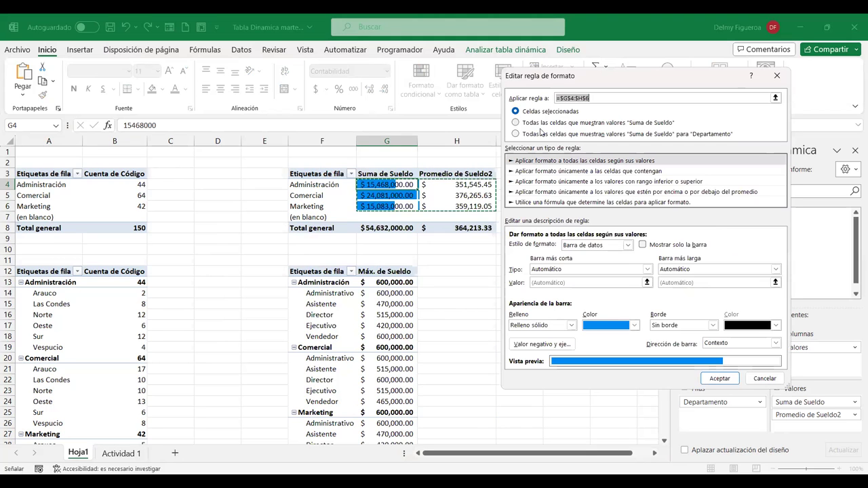
left_click(614, 123)
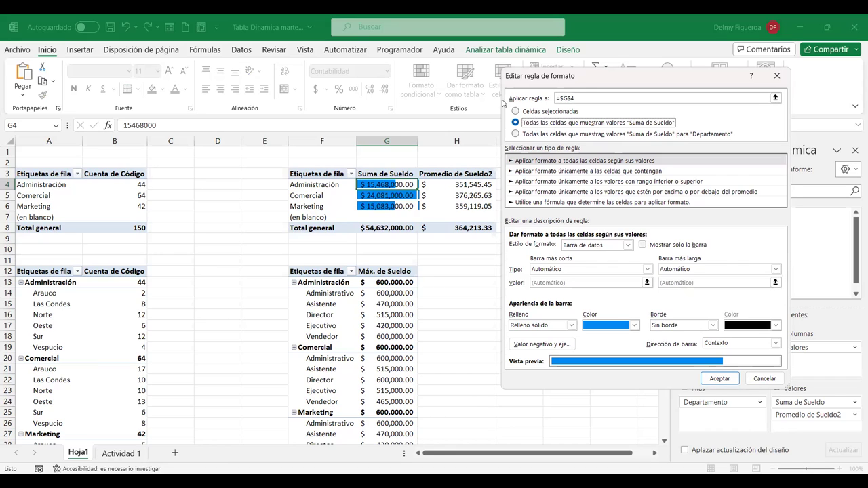
left_click(643, 246)
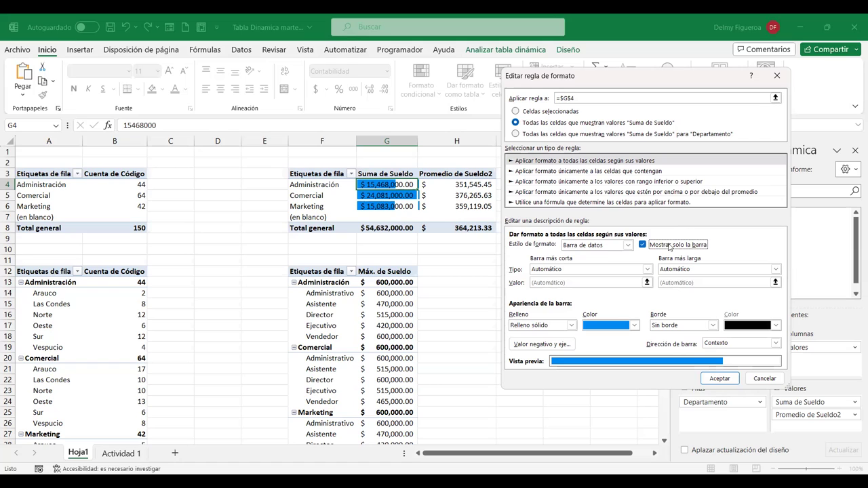
left_click(729, 378)
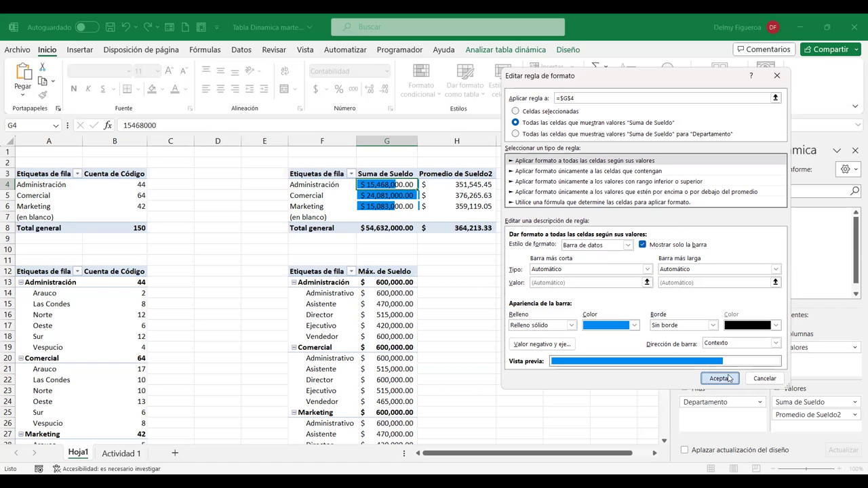
left_click(585, 364)
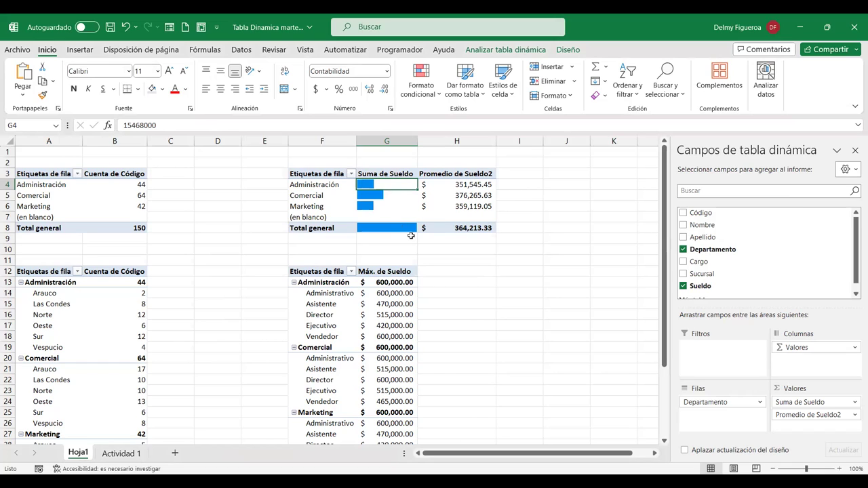
Set the salary pivot's Totales generales to Desactivado para filas y columnas.
left_click(518, 51)
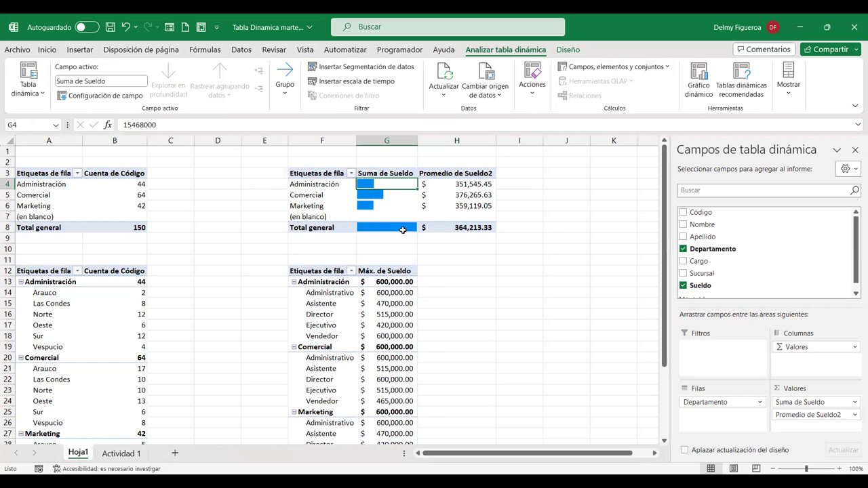
left_click(42, 95)
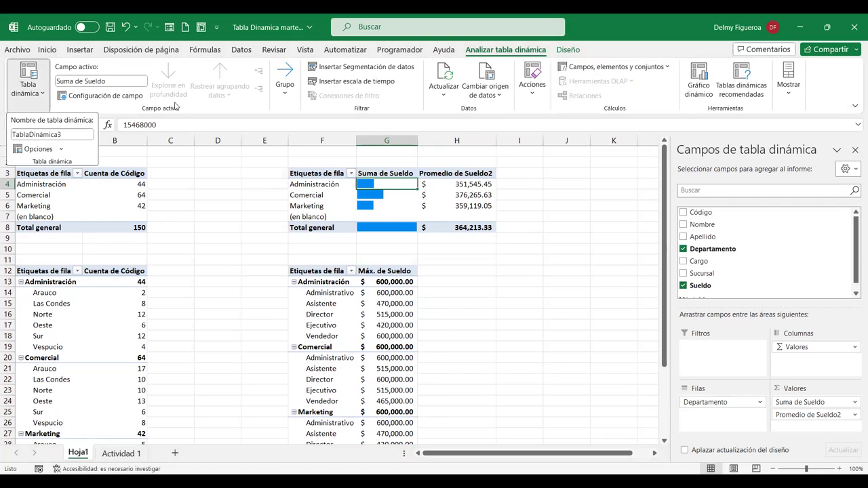
left_click(570, 51)
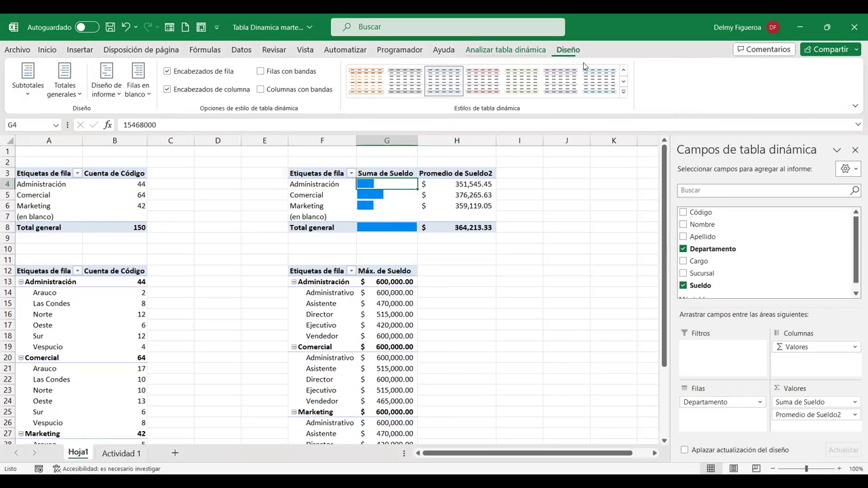
left_click(78, 95)
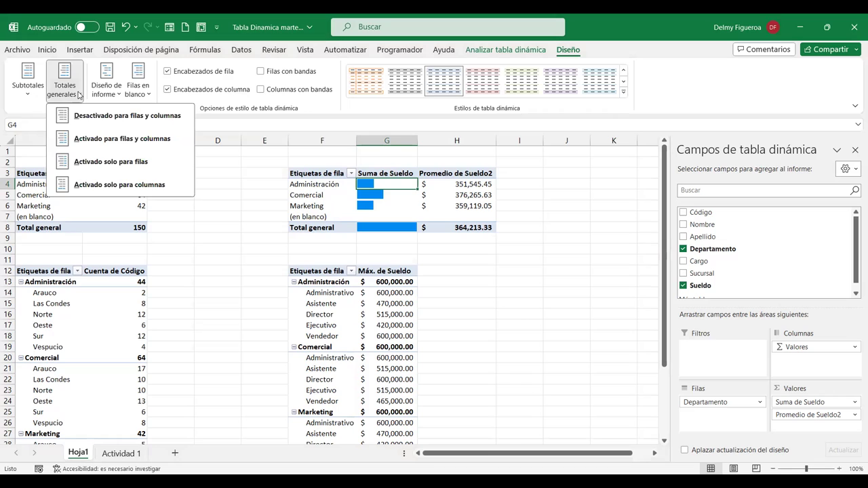
left_click(101, 116)
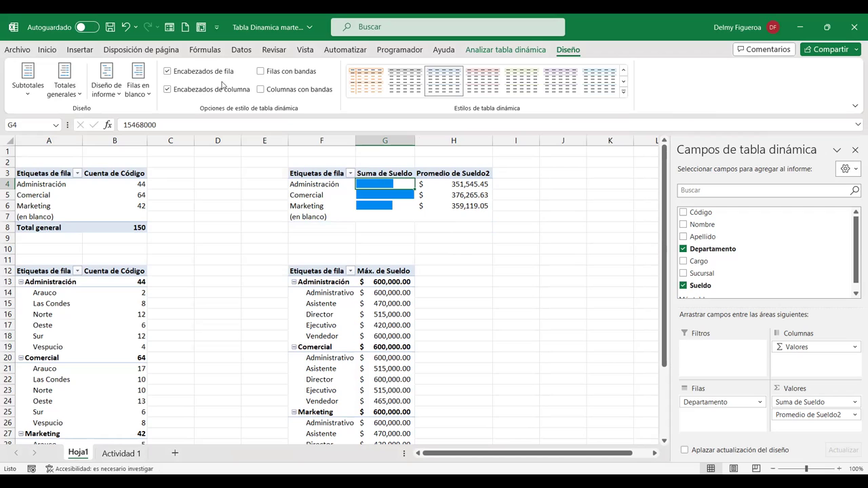
Reopen the data-bar rule and show the salary numbers beside the bars again.
left_click(43, 52)
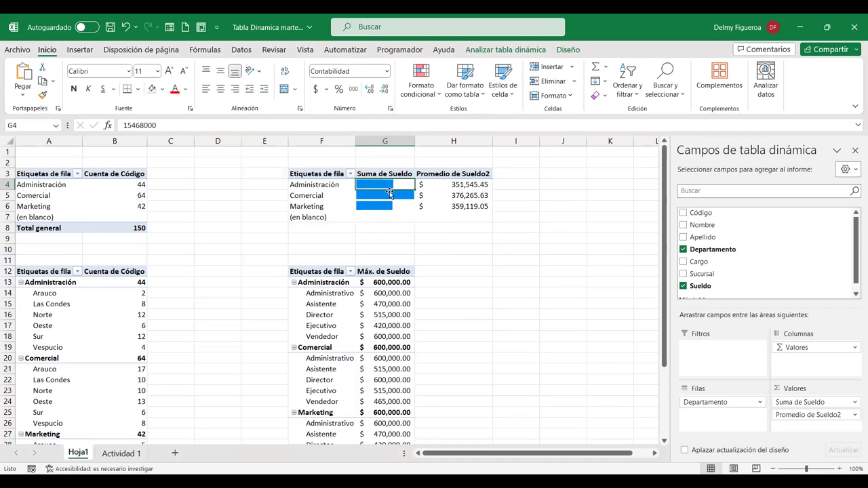
mouse_move(406, 212)
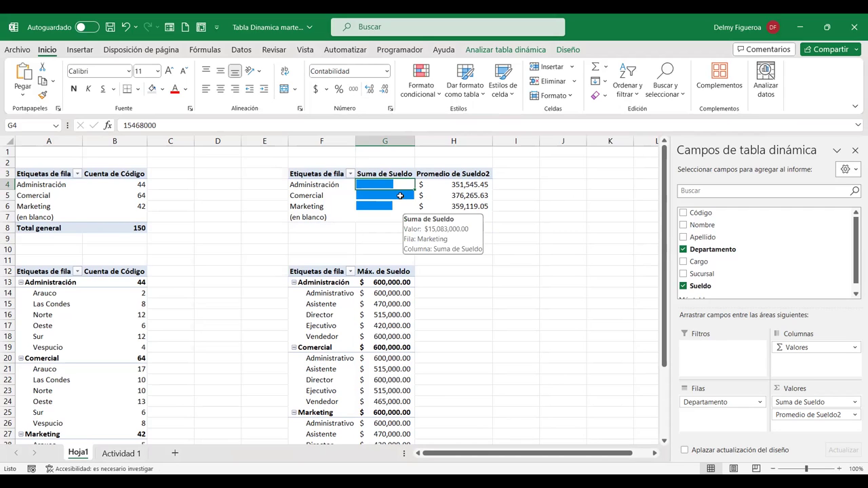
left_click(438, 99)
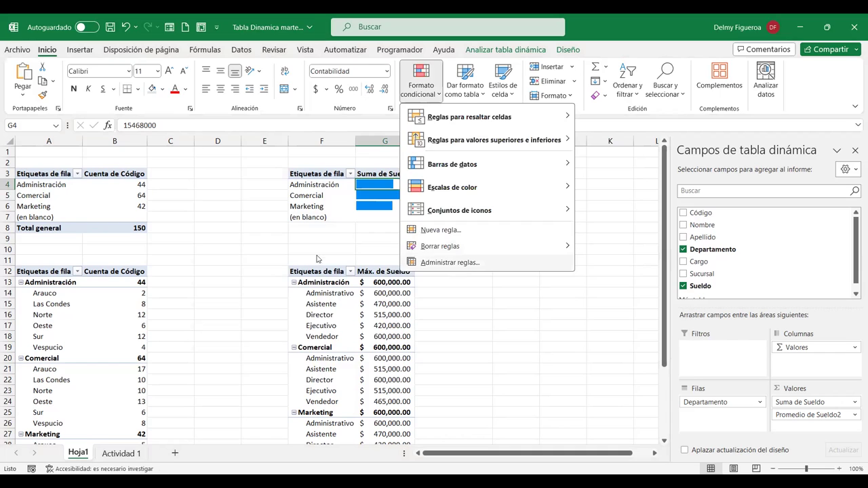
left_click(421, 260)
double_click(406, 280)
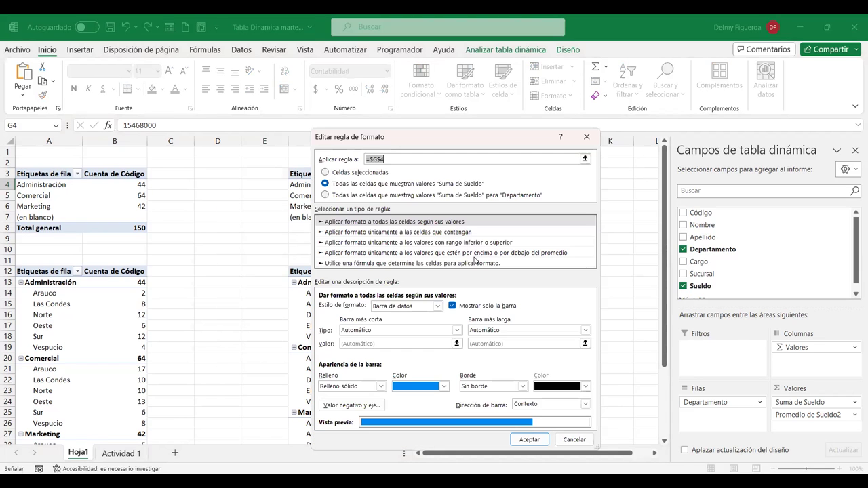
left_click(456, 307)
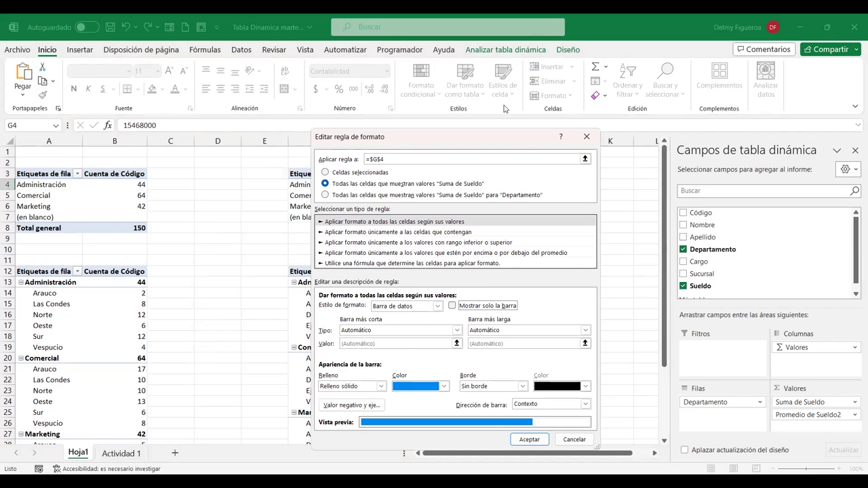
left_click_drag(503, 136, 512, 66)
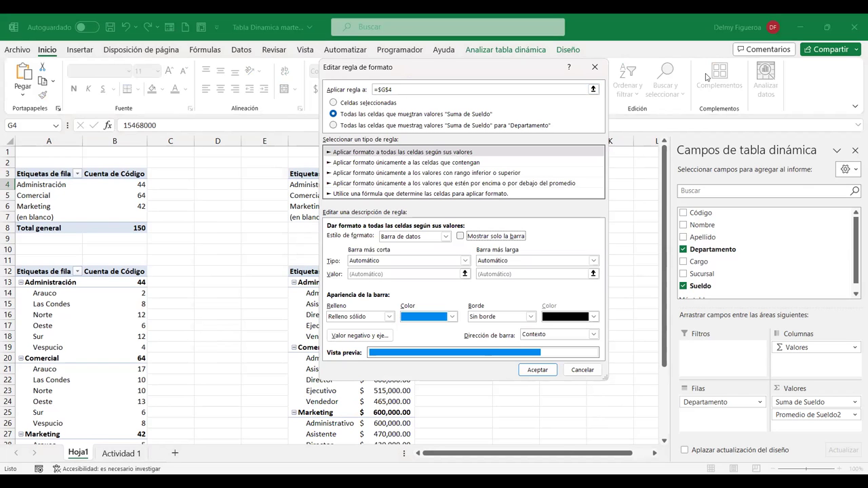
left_click_drag(406, 66, 705, 77)
Restrict the data-bar rule's range to G4:G6 and confirm the rule.
left_click(698, 100)
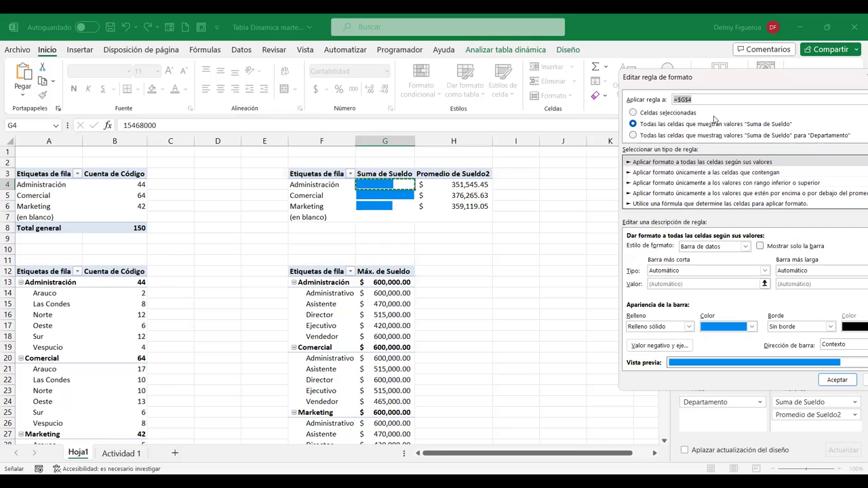
left_click(378, 182)
key("shift+Down")
key("shift+Down")
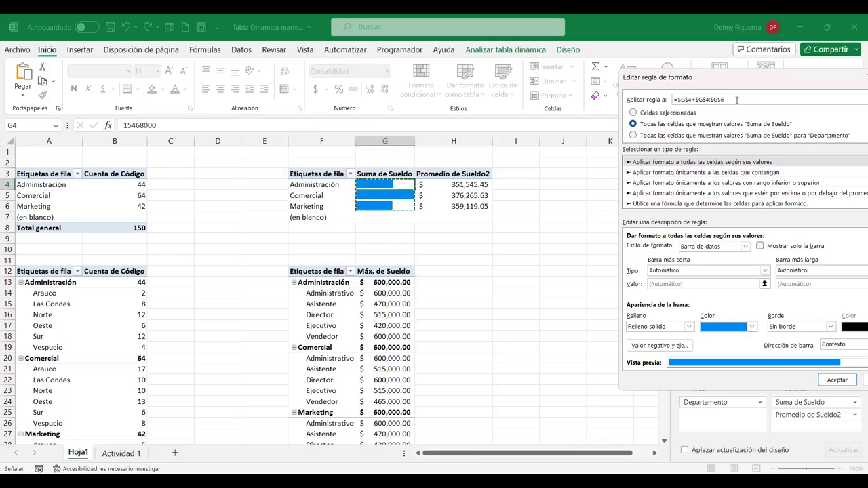
key("BackSpace")
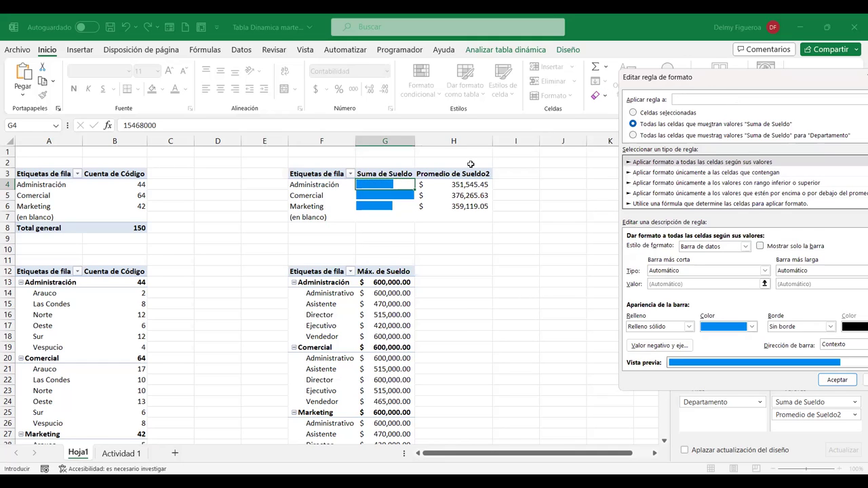
left_click(383, 185)
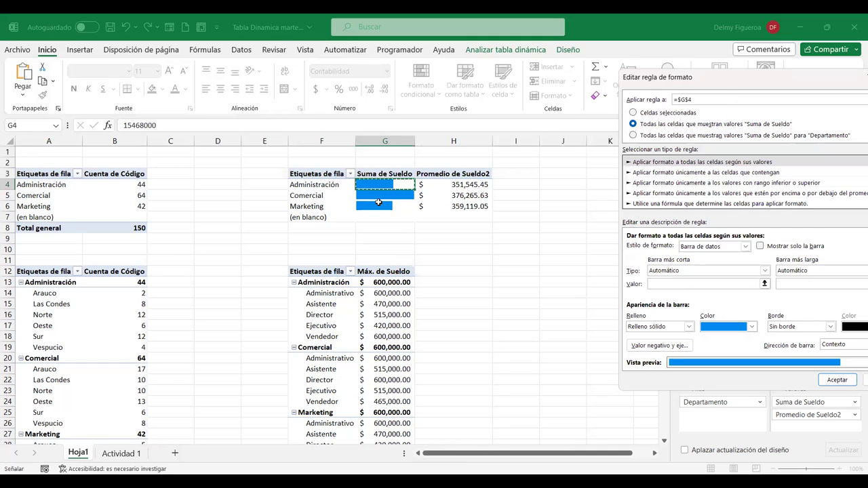
left_click_drag(383, 184, 378, 202)
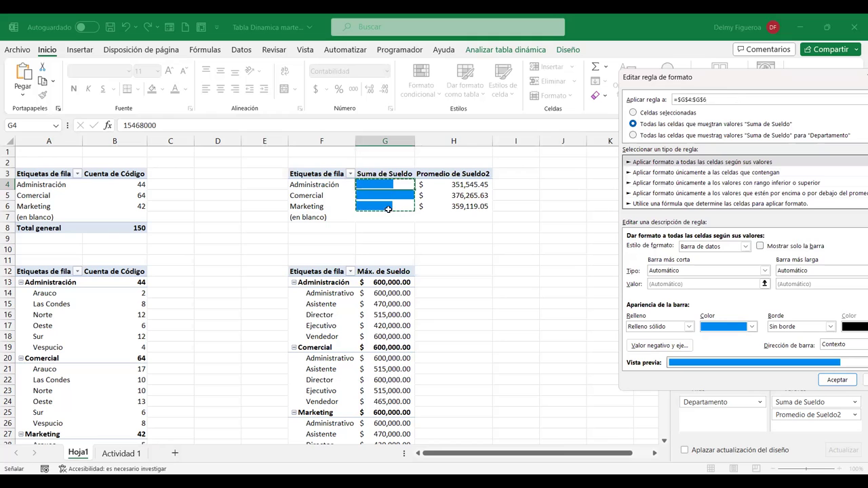
left_click(836, 380)
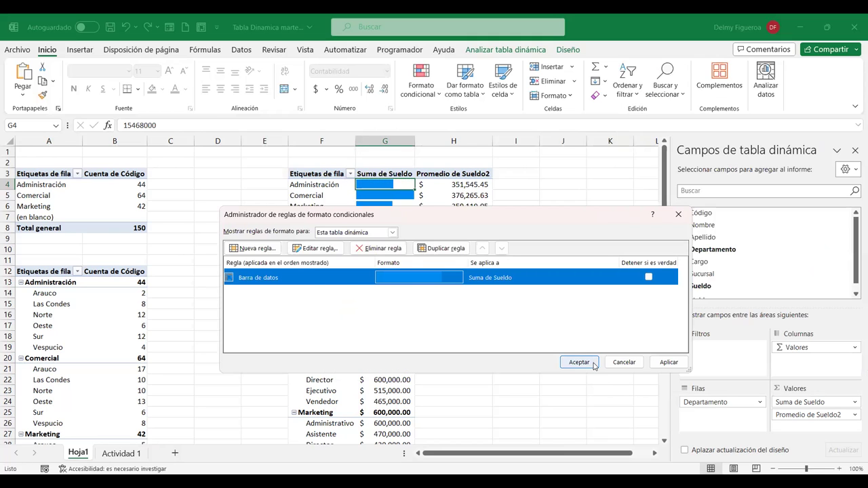
left_click(594, 365)
left_click(478, 230)
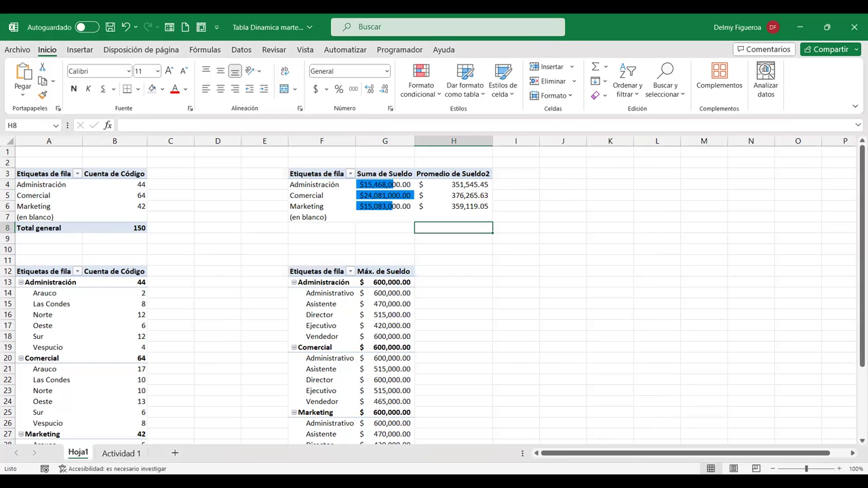
Select the lower-left branch-count pivot so its fields show Departamento, Sucursal and Cuenta de Código.
left_click(453, 195)
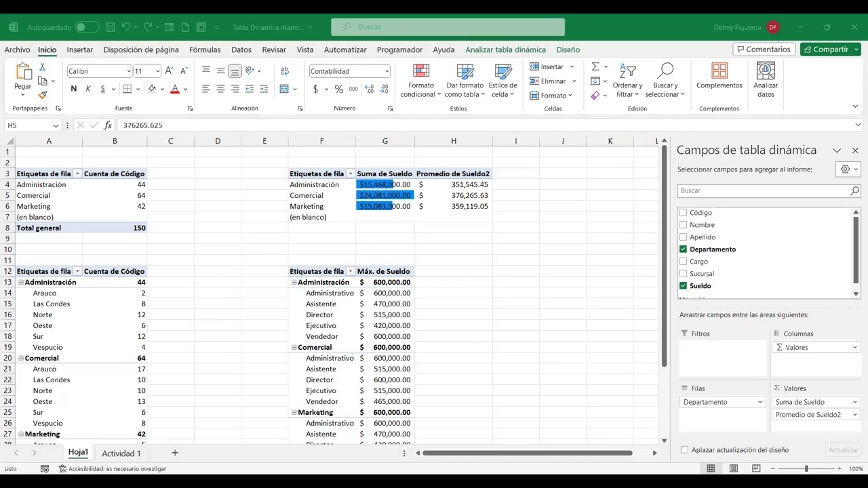
left_click(797, 300)
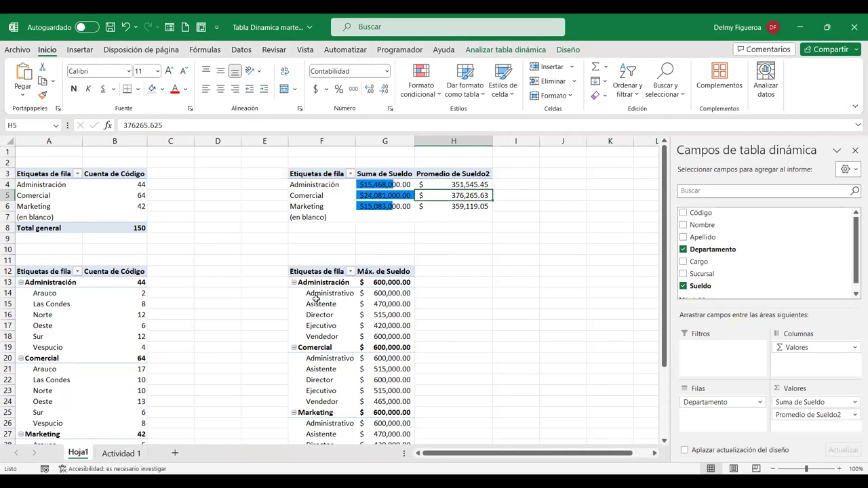
left_click(60, 305)
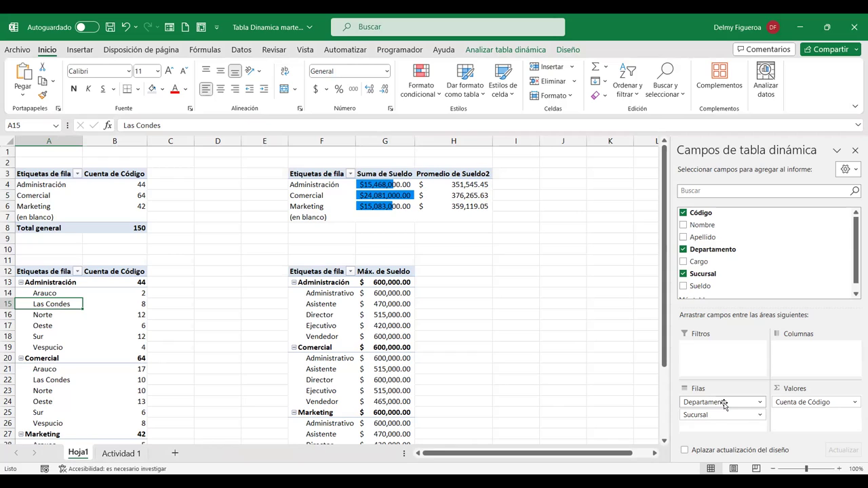
Move Departamento into the pivot's Filtros area and insert a blank row at row 9.
left_click_drag(724, 403, 729, 362)
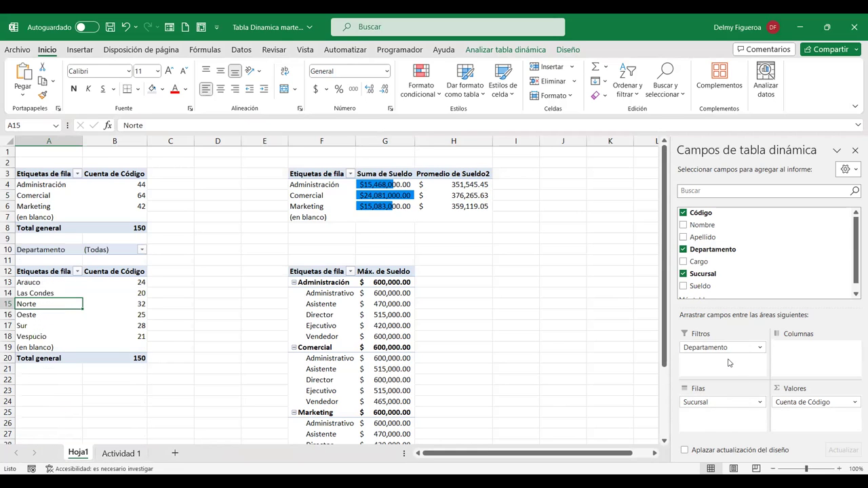
left_click_drag(70, 250, 6, 238)
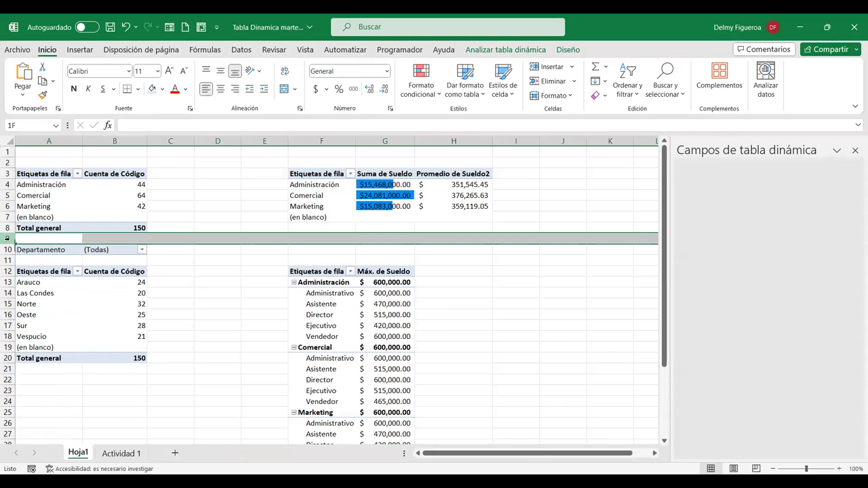
right_click(7, 238)
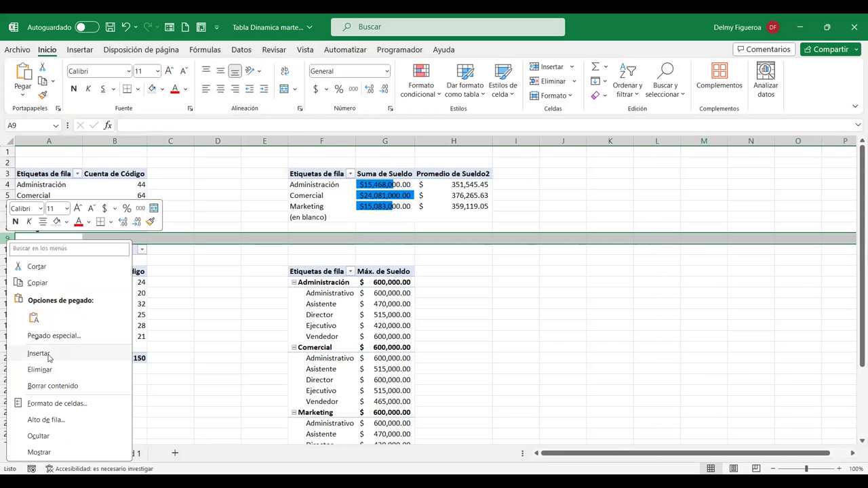
key("i")
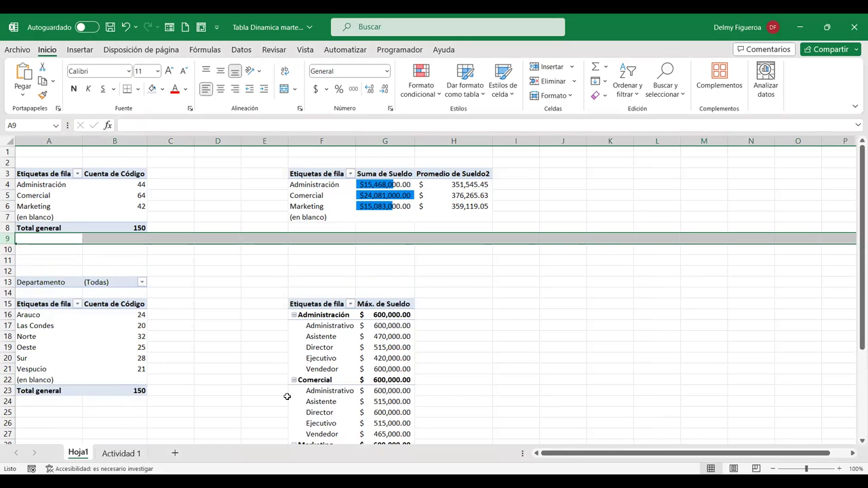
left_click(184, 283)
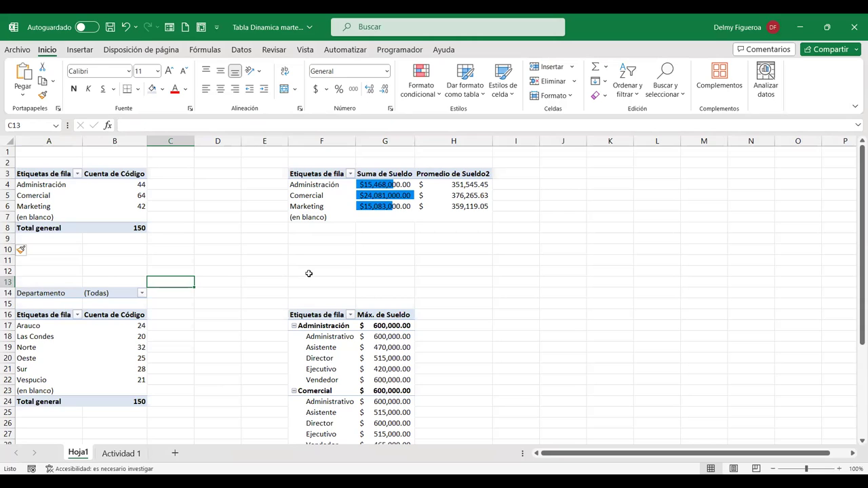
Filter the branch pivot's Departamento to Administración, then change it to Comercial.
left_click(88, 371)
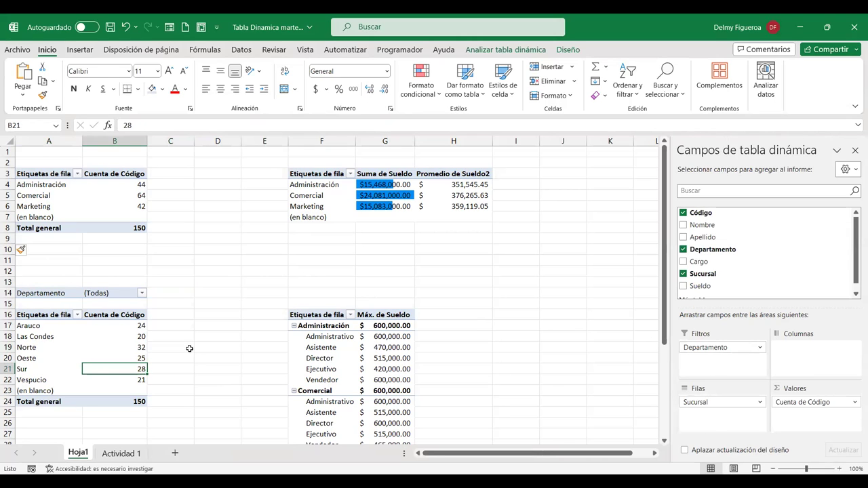
left_click(142, 293)
left_click(62, 331)
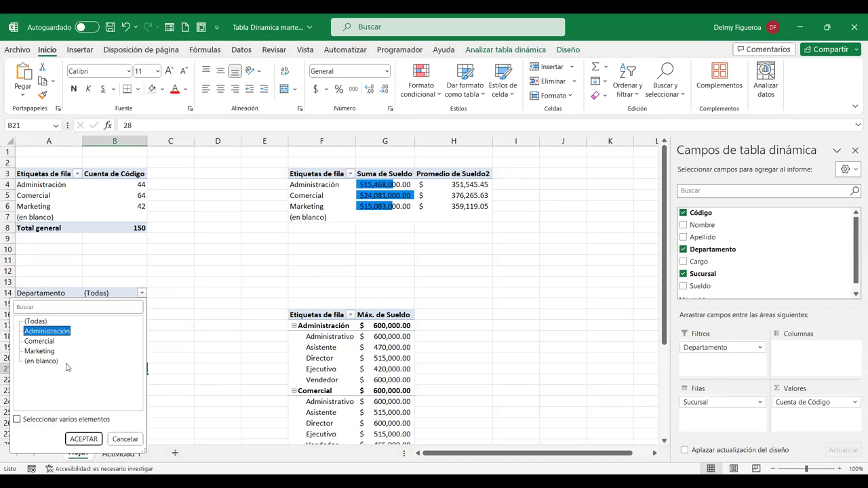
left_click(92, 438)
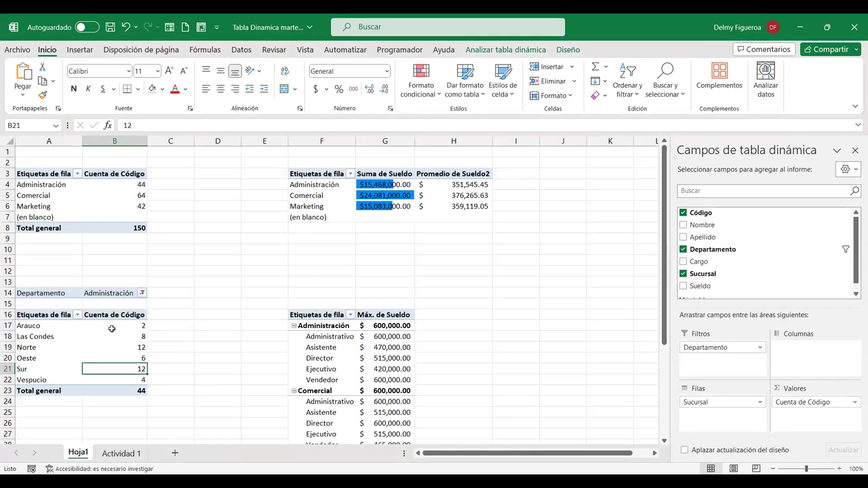
left_click(142, 292)
left_click(41, 341)
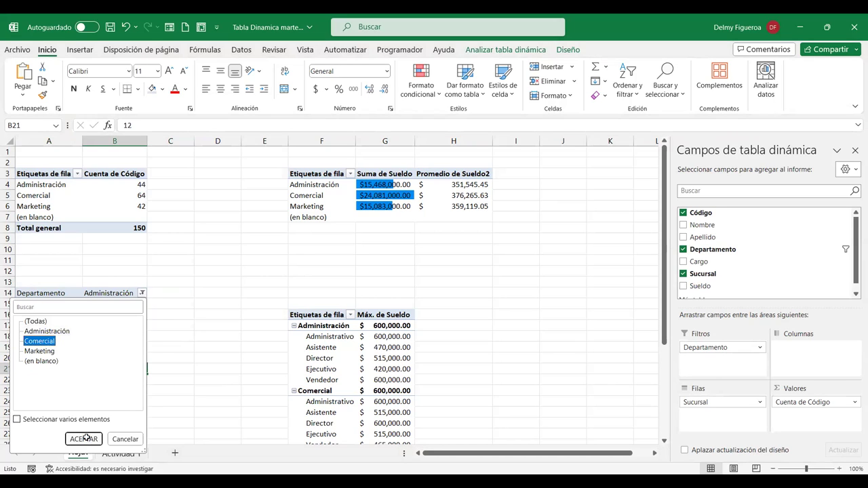
left_click(84, 440)
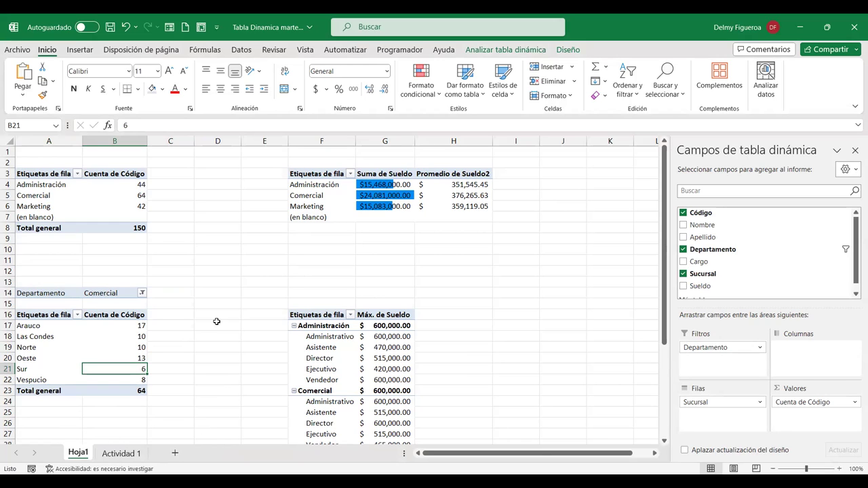
Compare the Opciones dropdowns of the branch and position pivots, ending on TablaDinámica2's options.
left_click(505, 50)
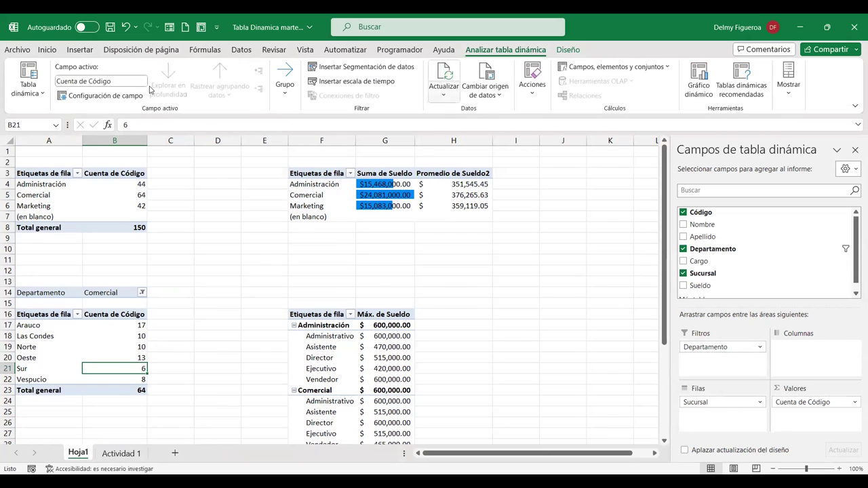
left_click(46, 97)
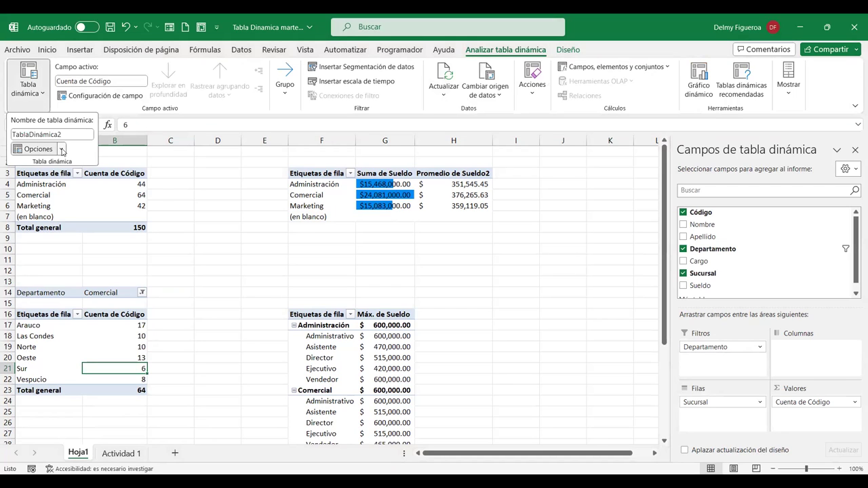
left_click(61, 149)
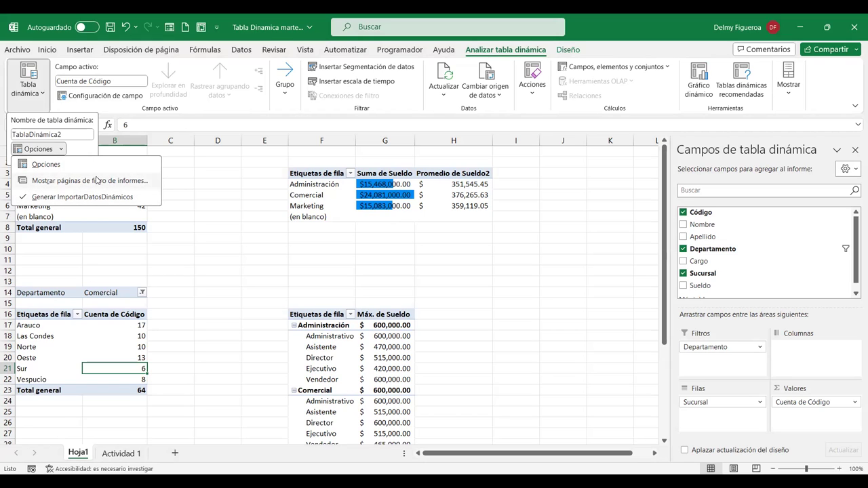
left_click(341, 347)
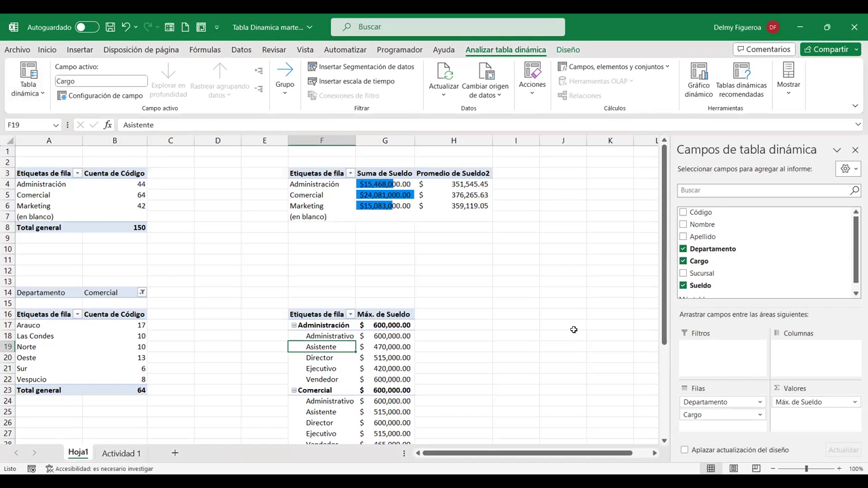
left_click(42, 97)
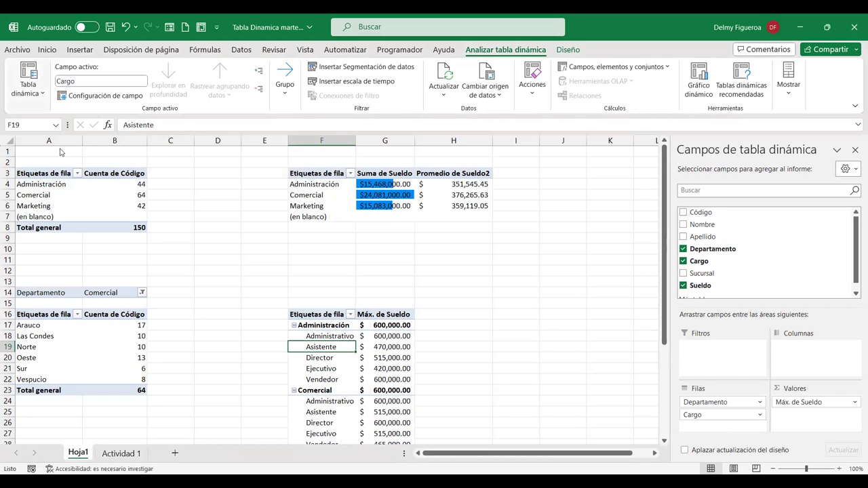
left_click(61, 149)
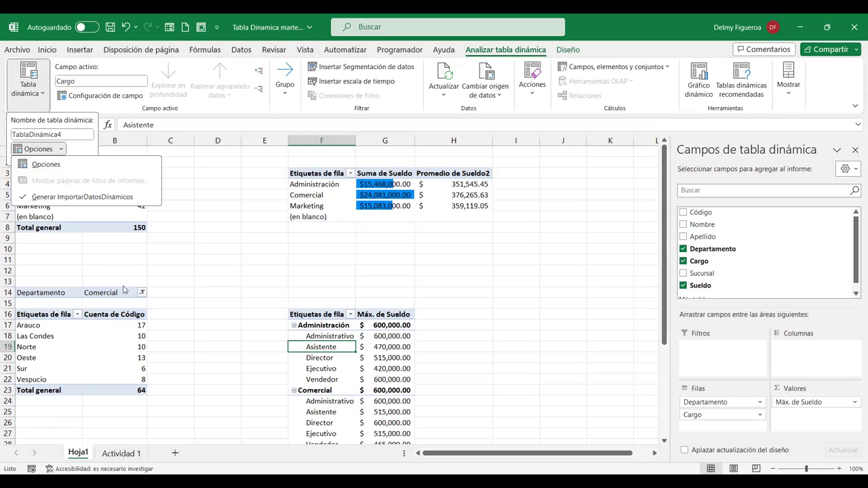
mouse_move(106, 346)
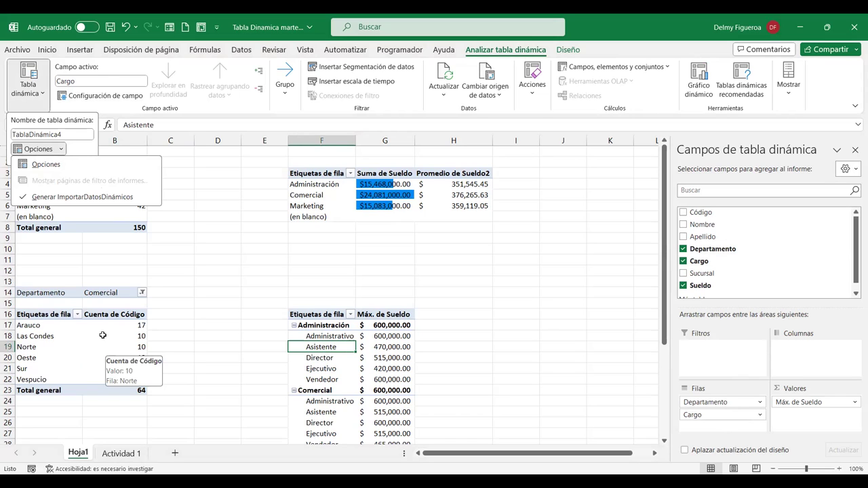
left_click(102, 335)
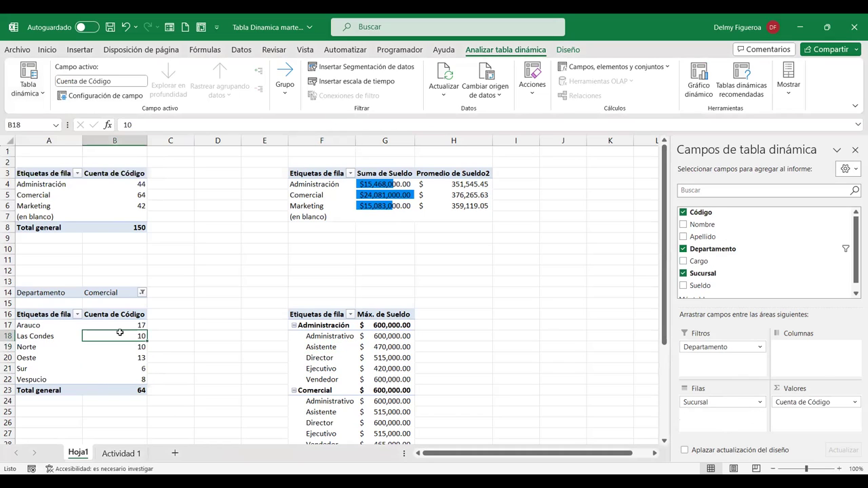
left_click(41, 99)
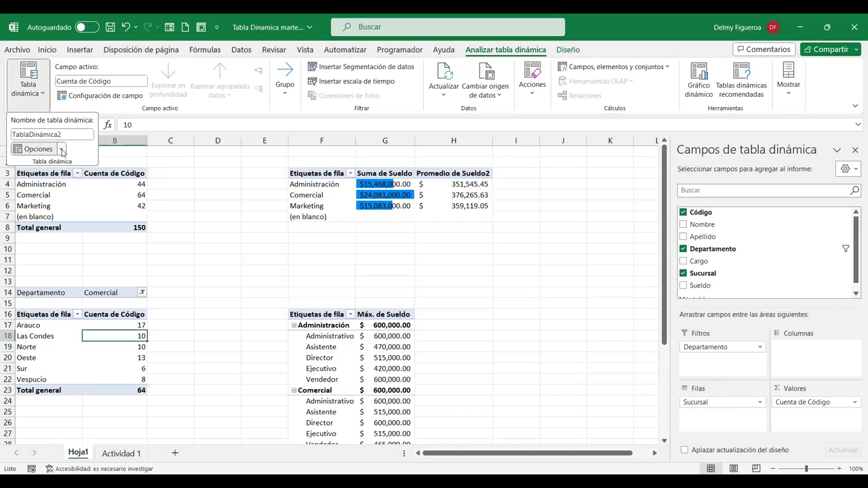
left_click(60, 149)
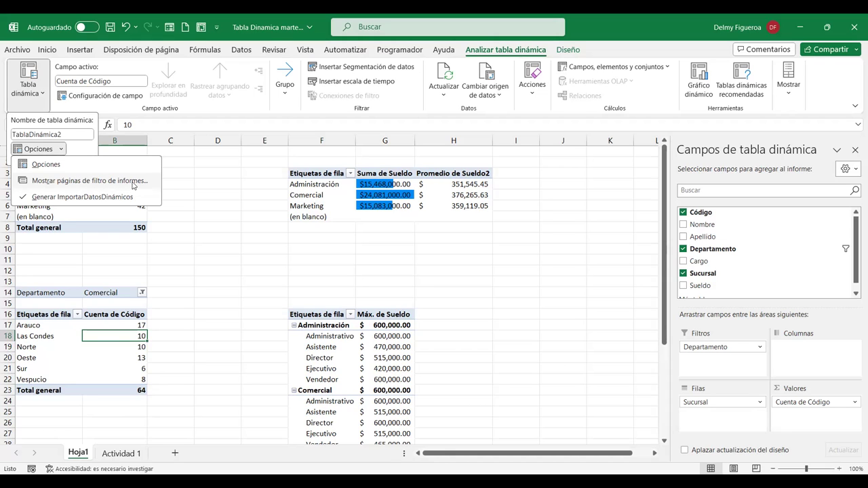
Split the branch-count pivot into one report filter page per Departamento value.
left_click(133, 185)
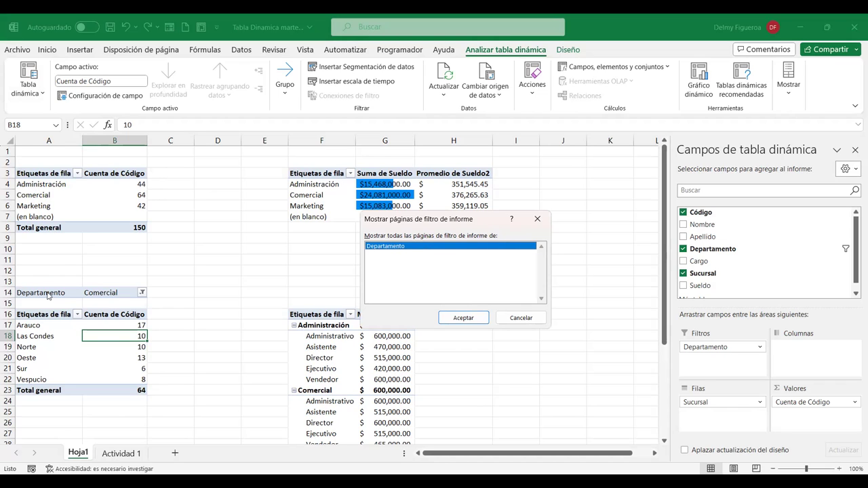
left_click(463, 318)
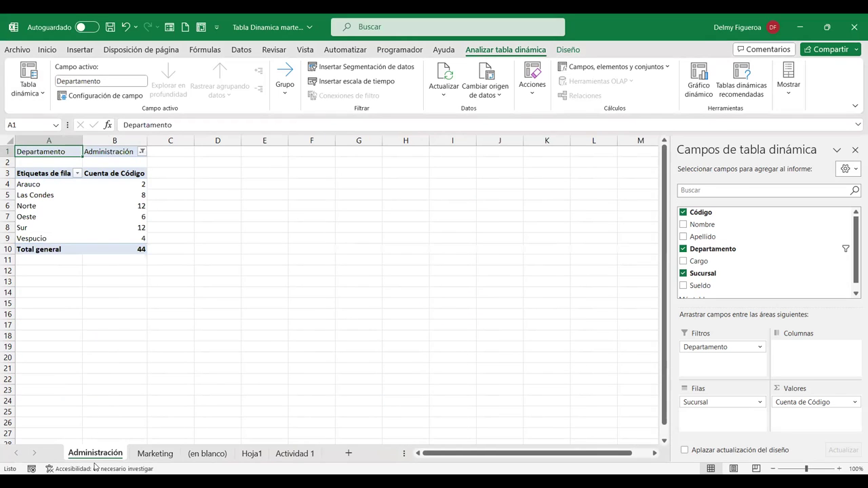
Look through the new Marketing and Administración department sheets, then return to Hoja1.
left_click(154, 454)
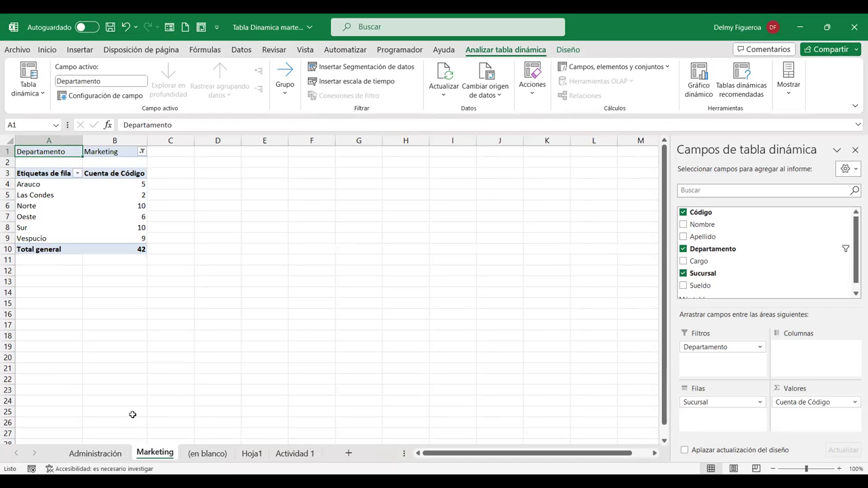
left_click(95, 453)
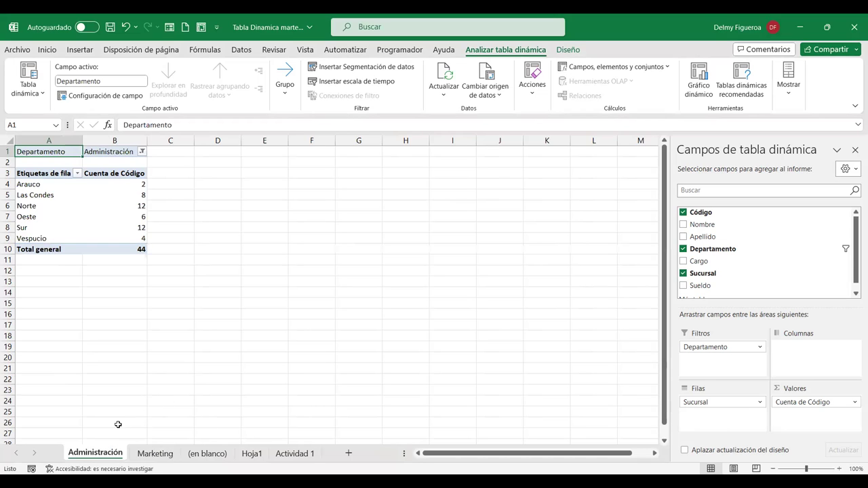
left_click(156, 457)
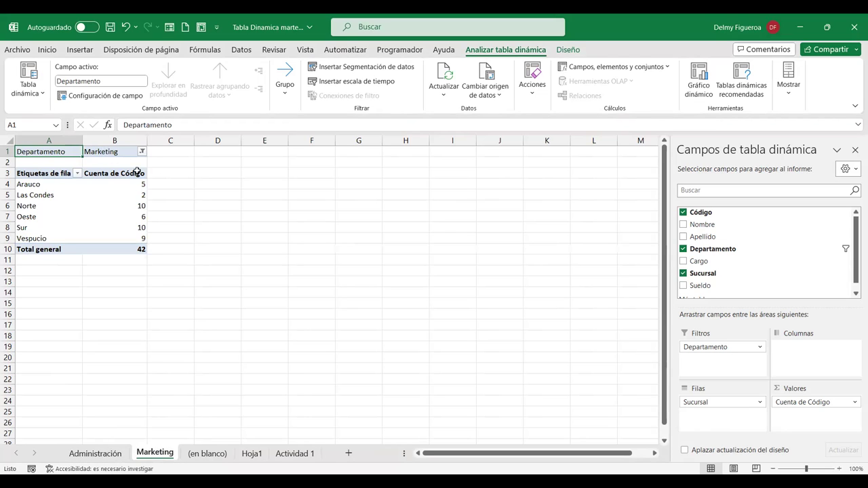
left_click(257, 455)
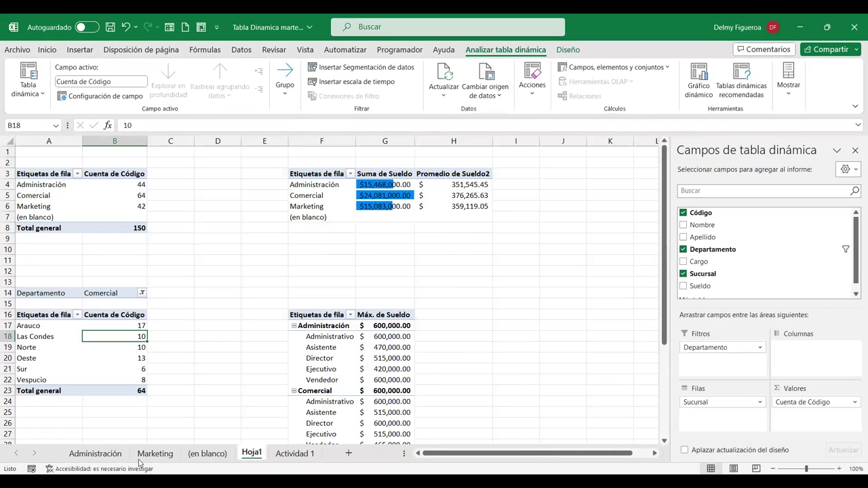
Set the branch-count pivot's Departamento filter to (Todas) and check the (en blanco) sheet.
left_click(142, 293)
left_click(35, 322)
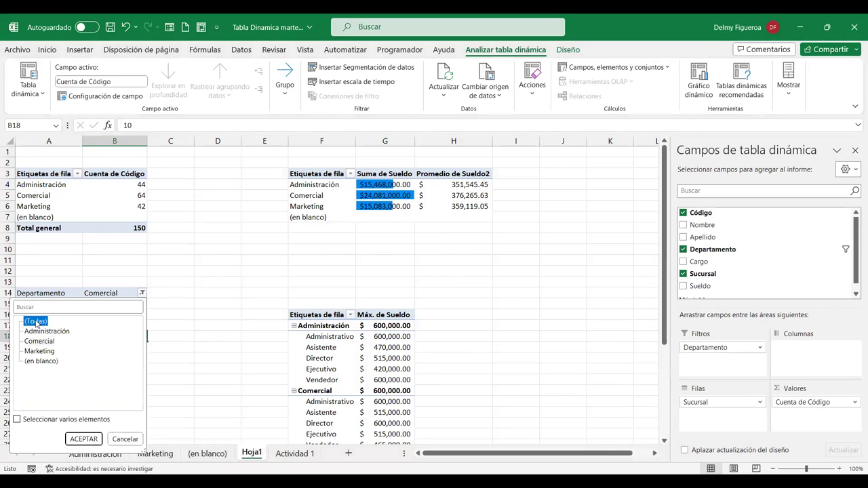
left_click(87, 439)
left_click(196, 452)
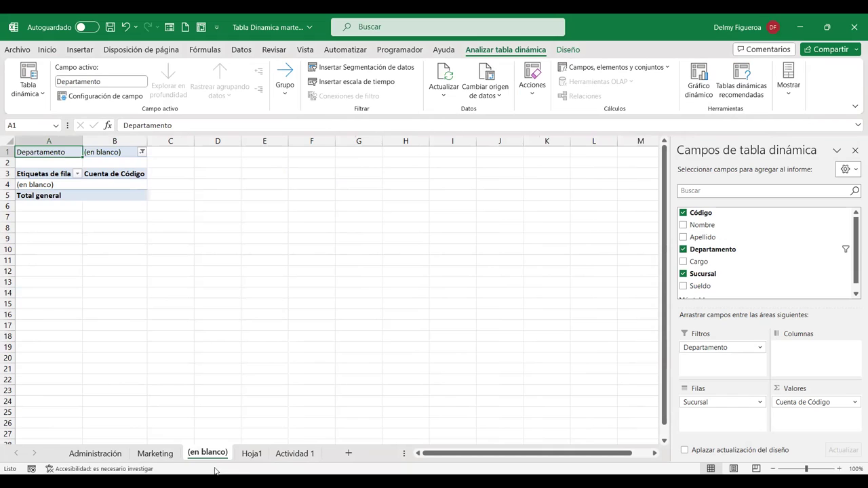
left_click(251, 455)
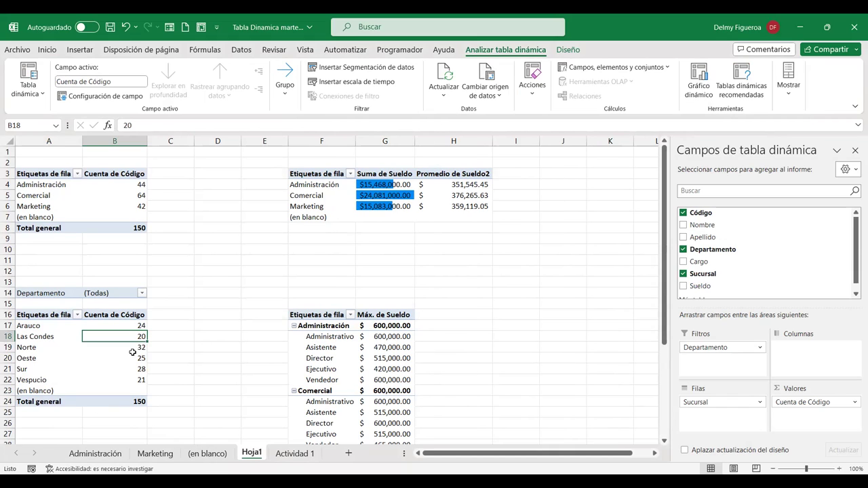
mouse_move(142, 355)
Check the Actividad 1 data, then undo on Hoja1 to restore the Comercial filter.
left_click(294, 453)
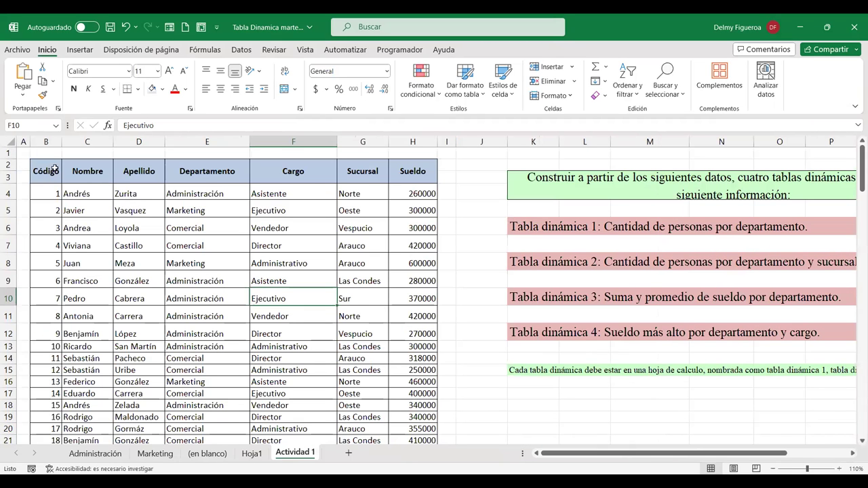
left_click(251, 453)
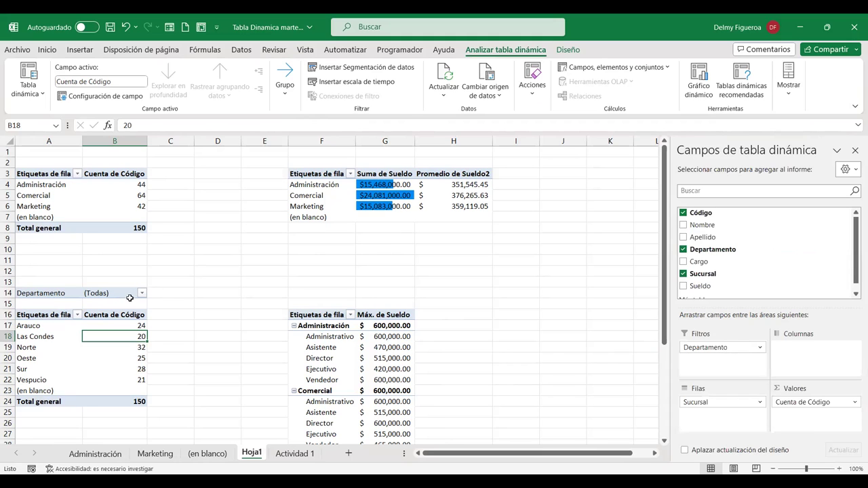
left_click(217, 372)
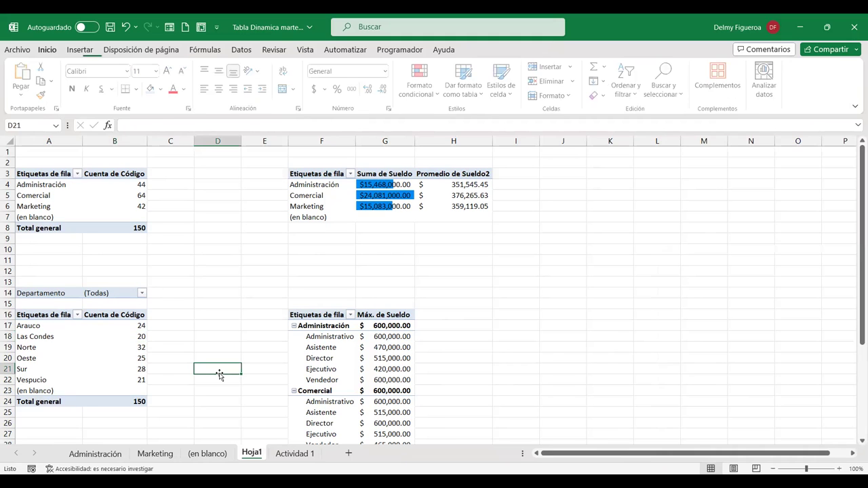
key("ctrl+z")
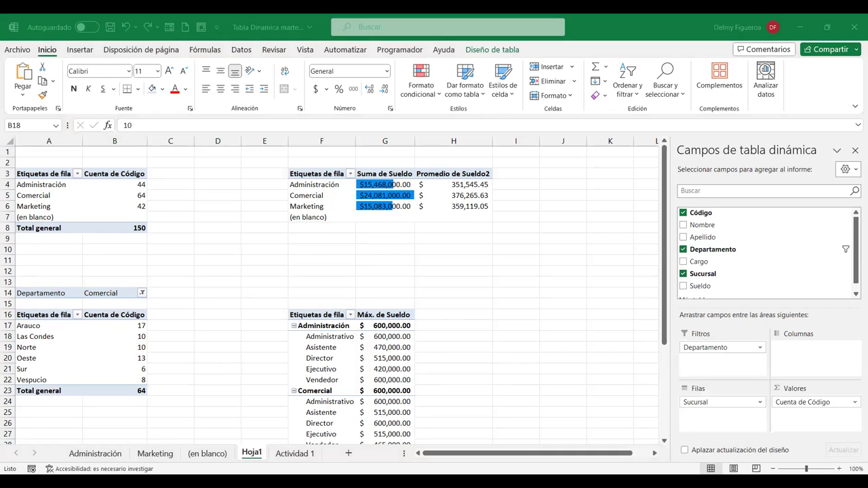
left_click(214, 381)
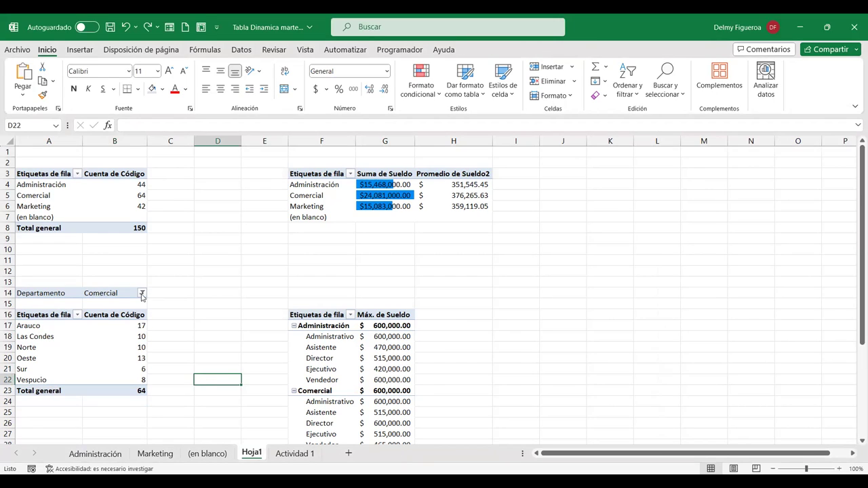
left_click(59, 294)
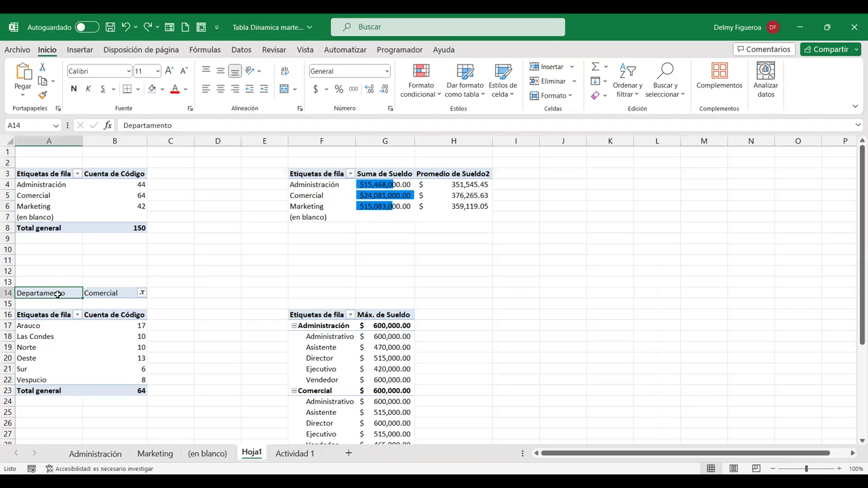
Review the Administración and Marketing sheets, then select Administrativo in the salary pivot on Hoja1.
left_click(96, 454)
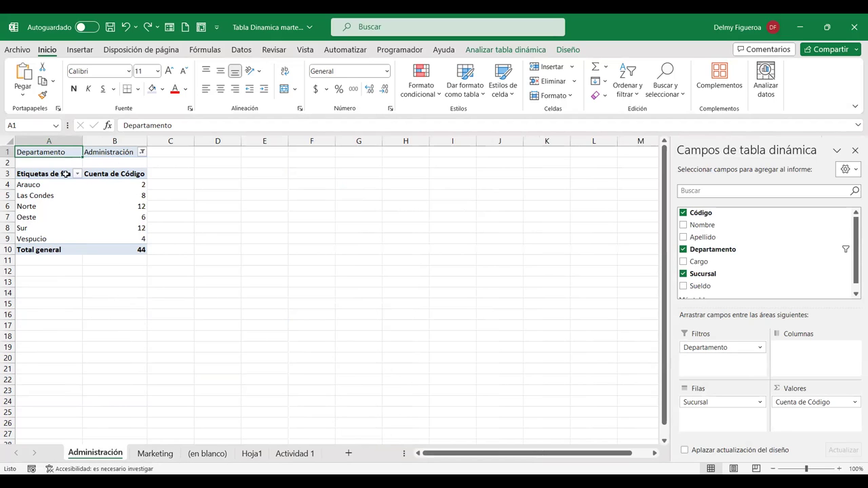
left_click(163, 452)
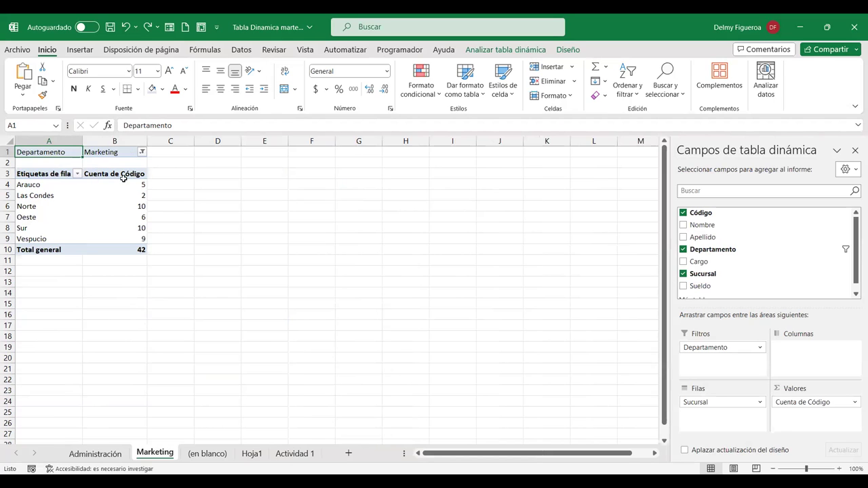
left_click(252, 453)
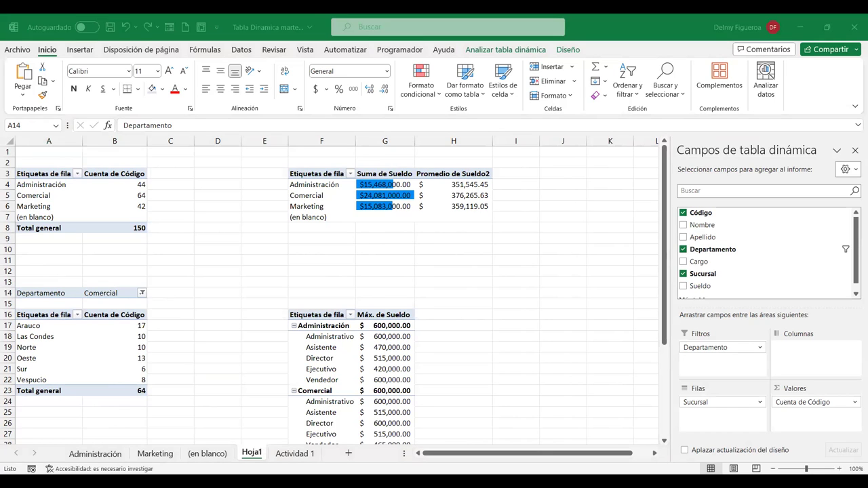
left_click(339, 336)
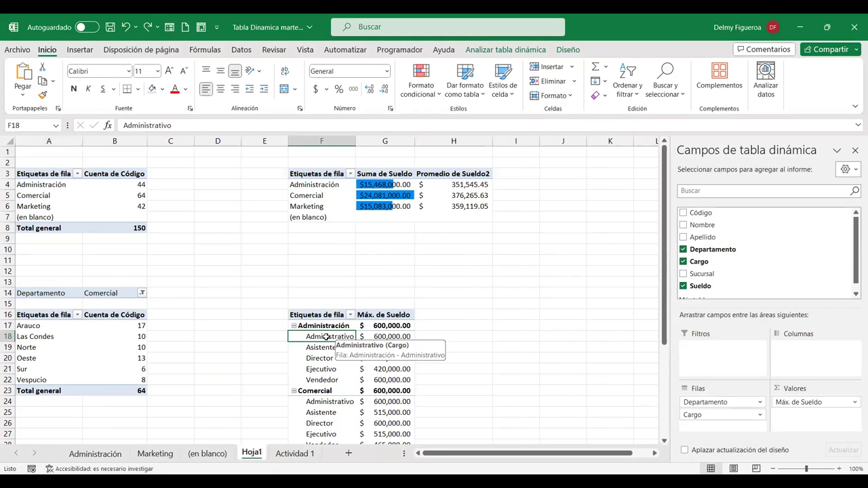
Expand Administrativo in the maximum-salary pivot to show detail by Sucursal.
double_click(326, 336)
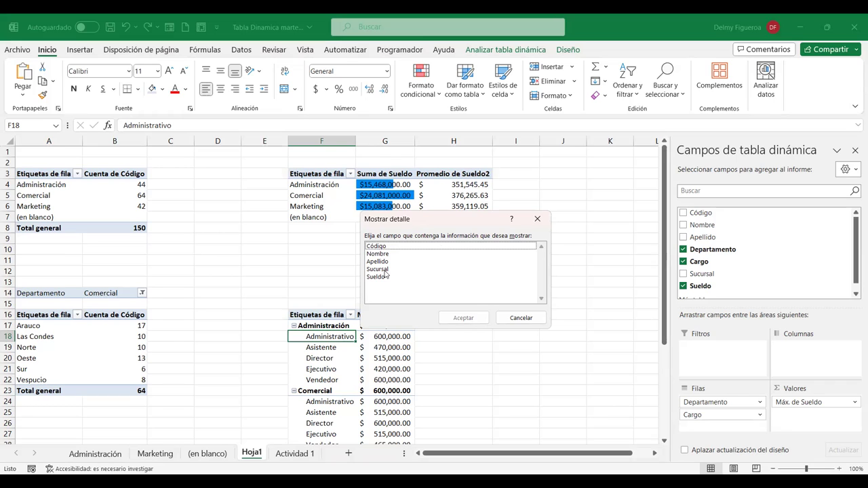
left_click(384, 271)
left_click(380, 263)
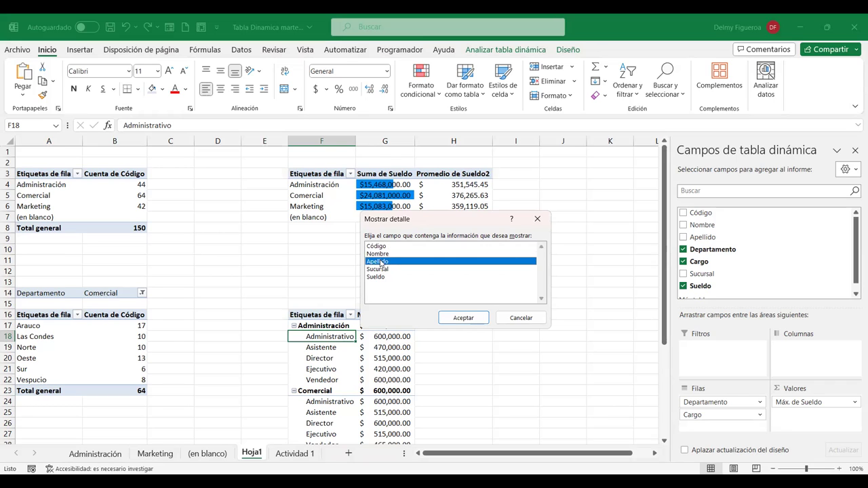
left_click(389, 270)
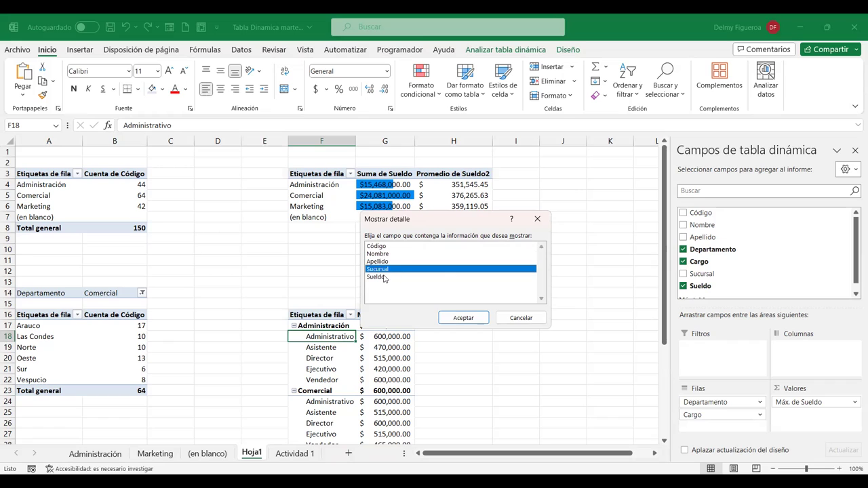
left_click(381, 277)
left_click(385, 254)
left_click(386, 269)
left_click(477, 319)
left_click(478, 319)
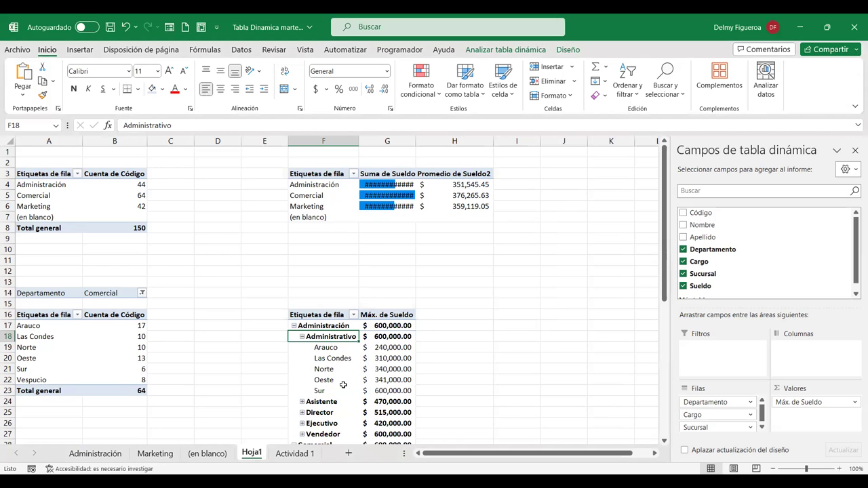
Undo the Sucursal breakdown and reopen Mostrar detalle with Sucursal selected.
key("ctrl+z")
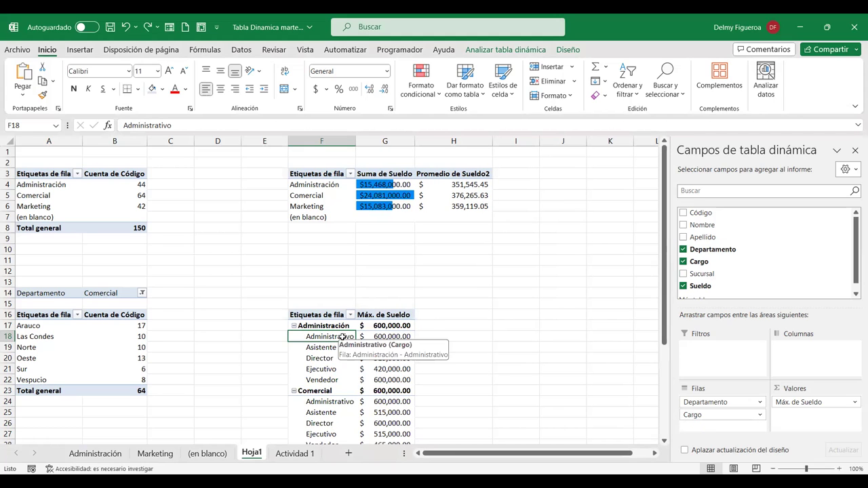
double_click(342, 337)
left_click(385, 269)
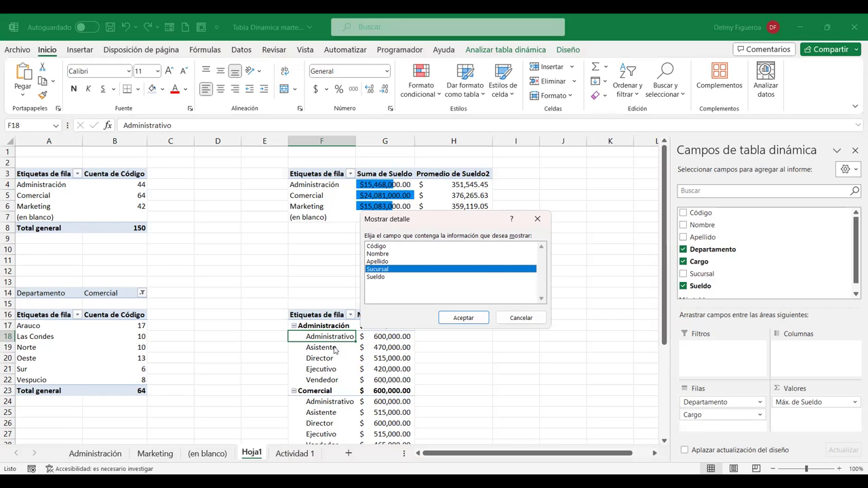
Confirm Sucursal as the detail field for Administrativo and scroll down through the result.
left_click(474, 319)
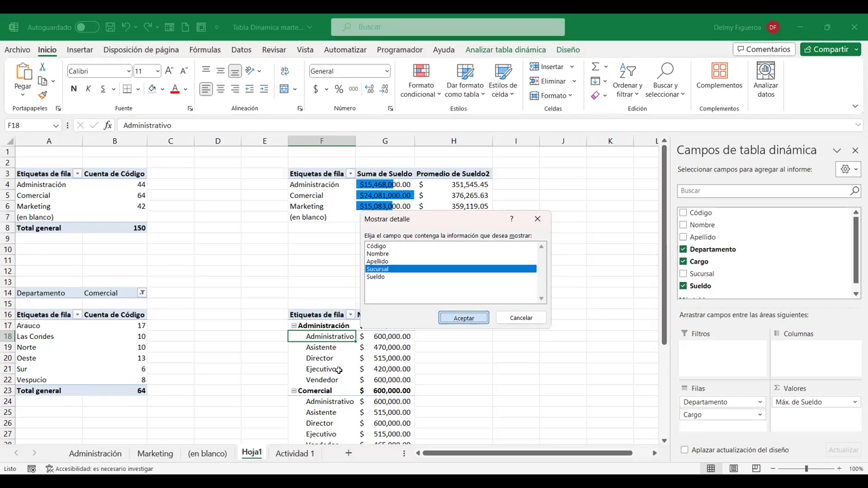
scroll(347, 377, "down", 1)
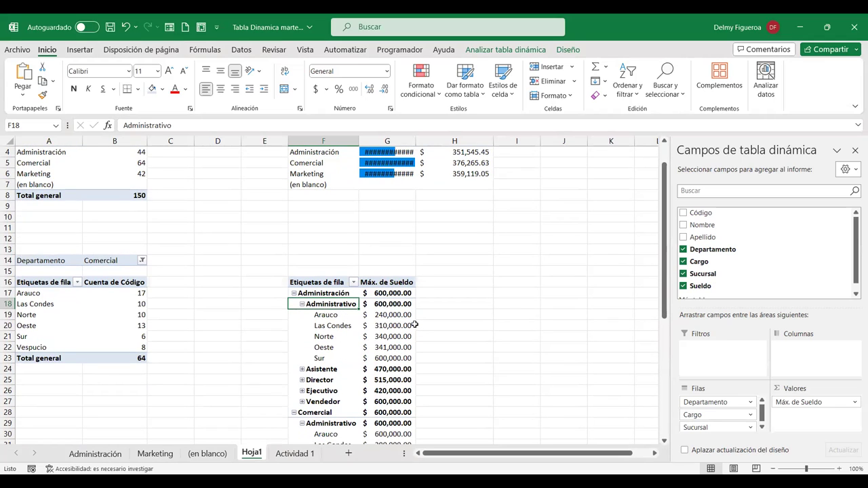
mouse_move(414, 325)
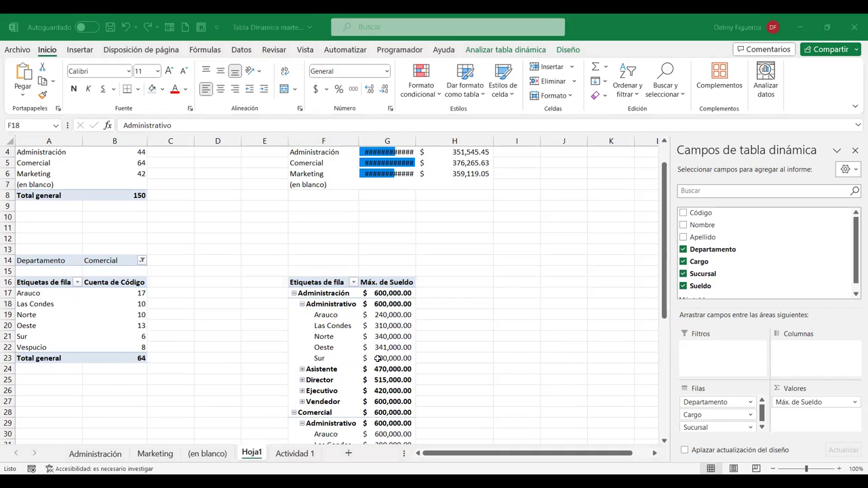
scroll(380, 377, "down", 7)
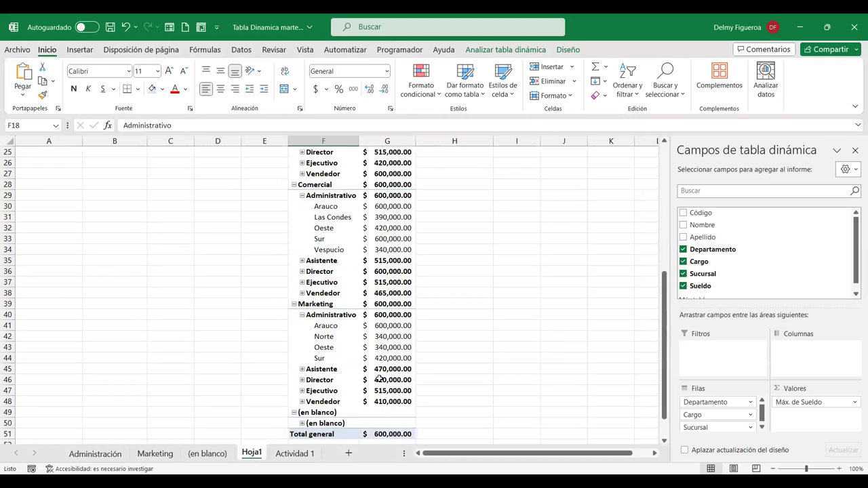
scroll(345, 272, "down", 1)
Inspect the Departamento field settings' Diseño e impresión tab and close without changes.
left_click(337, 270)
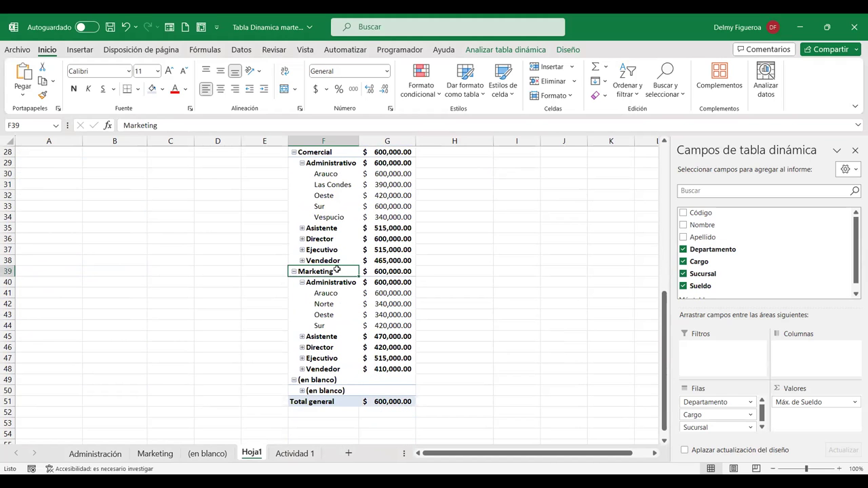
right_click(337, 270)
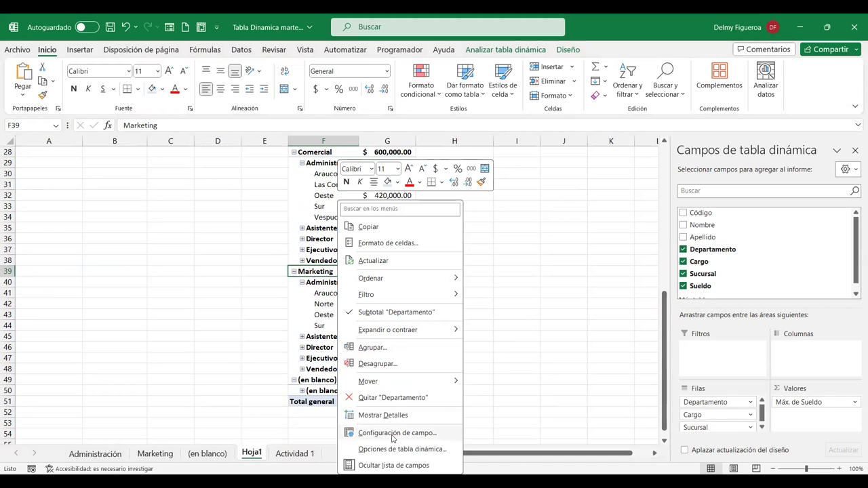
left_click(391, 433)
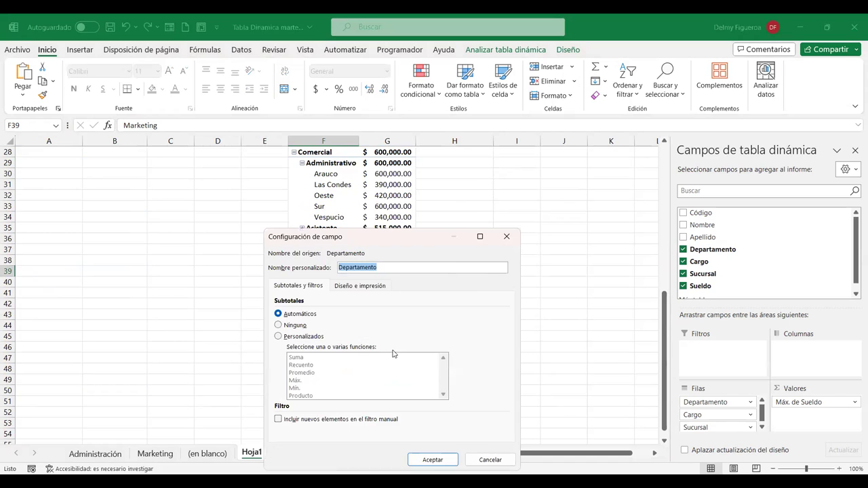
left_click(368, 290)
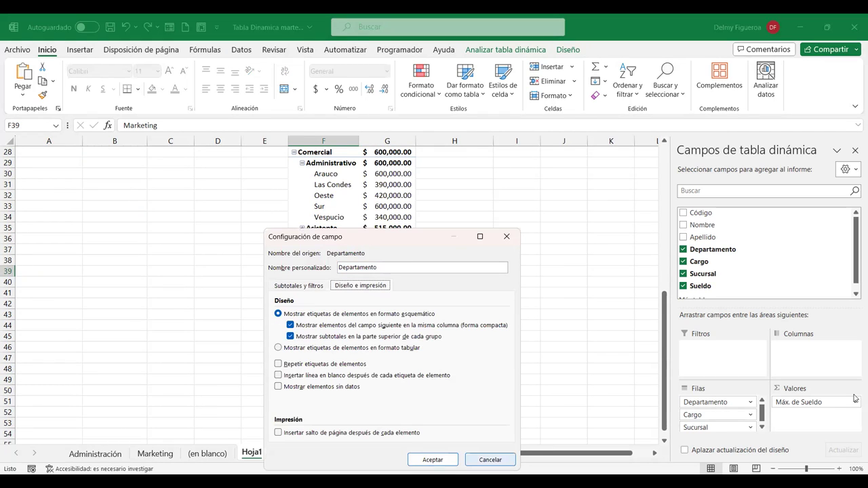
key("Return")
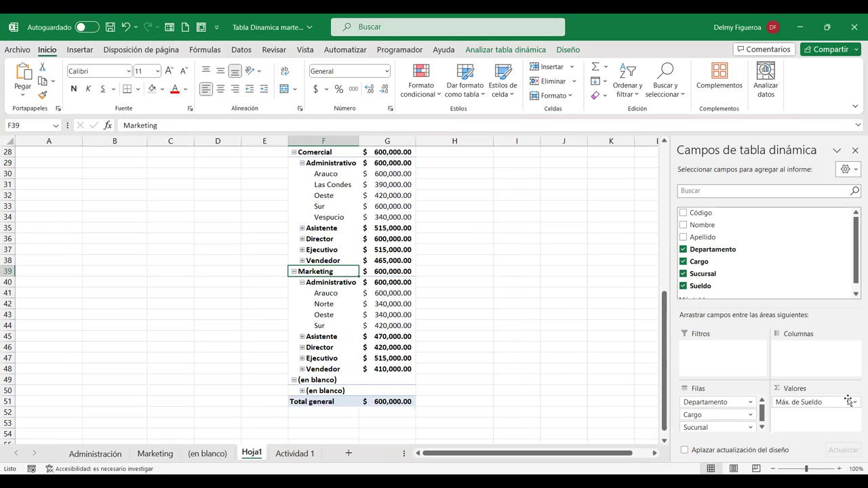
Set the Máx. de Sueldo pivot options to show NA in empty cells.
right_click(382, 370)
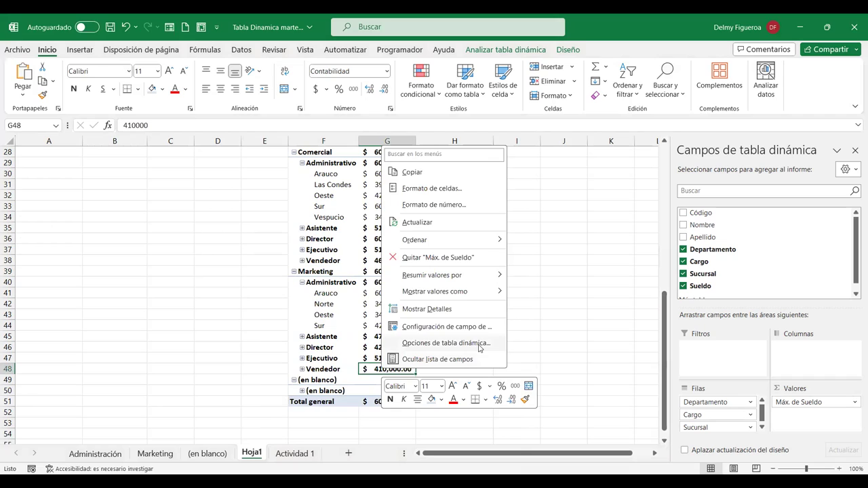
left_click(480, 346)
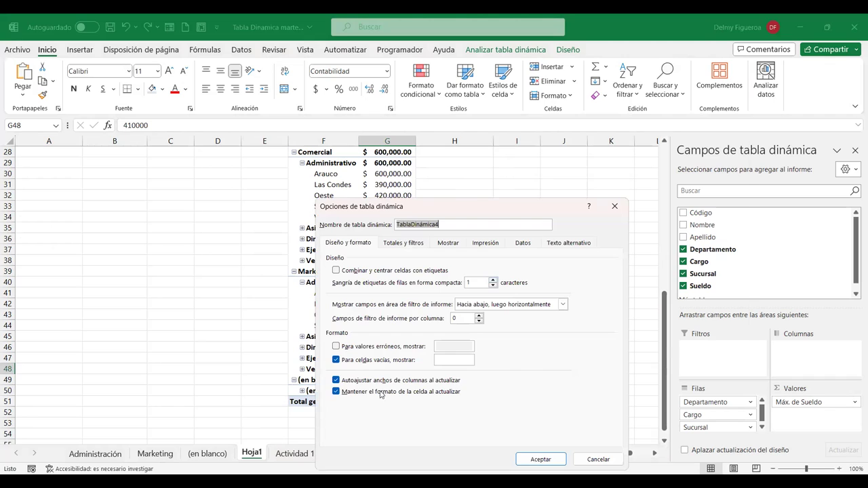
left_click_drag(446, 204, 566, 80)
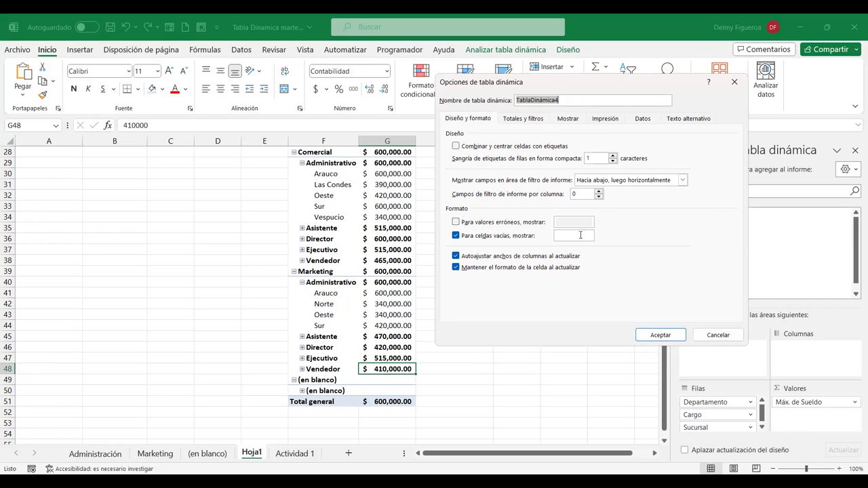
left_click(574, 235)
type("NA")
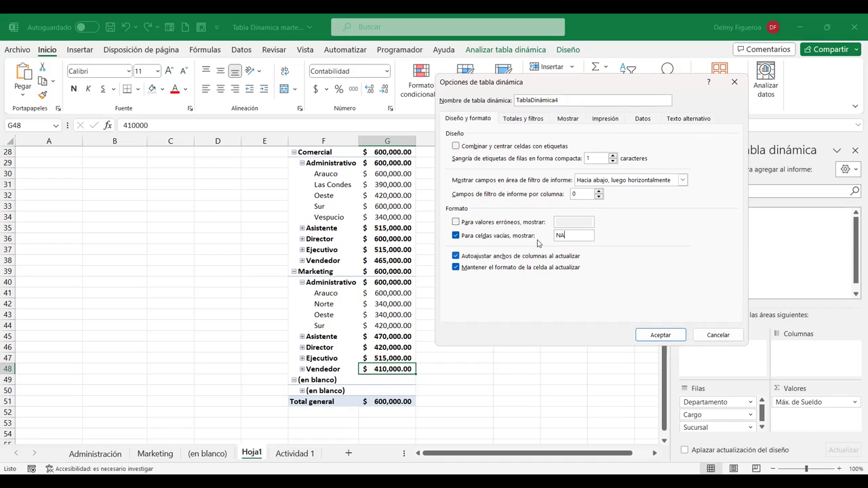
left_click(660, 335)
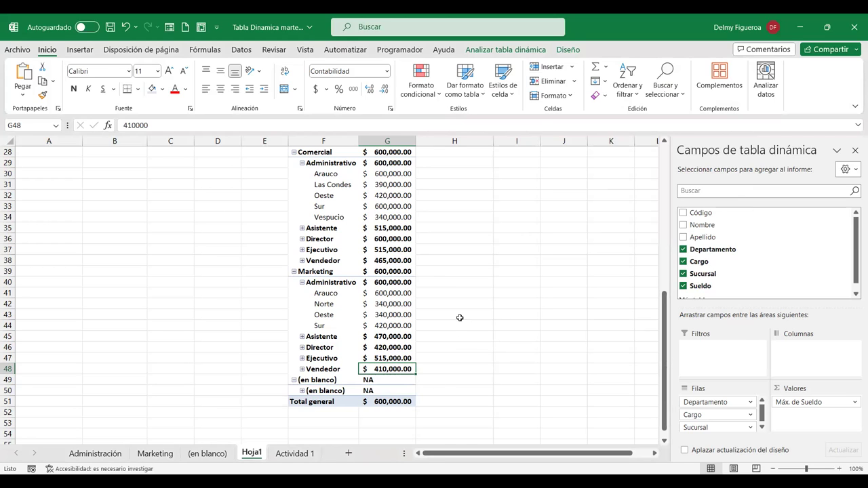
scroll(459, 317, "up", 1)
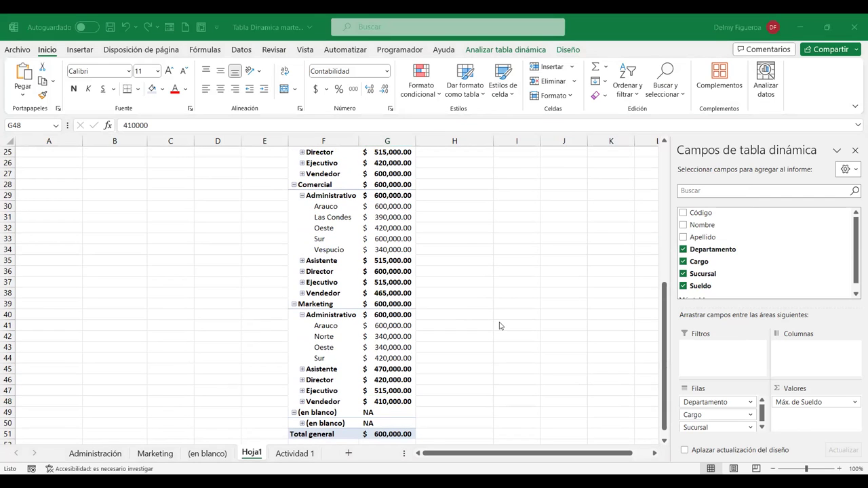
Move Departamento and Sucursal from Filas to Filtros in the Máx. de Sueldo pivot.
scroll(363, 324, "up", 7)
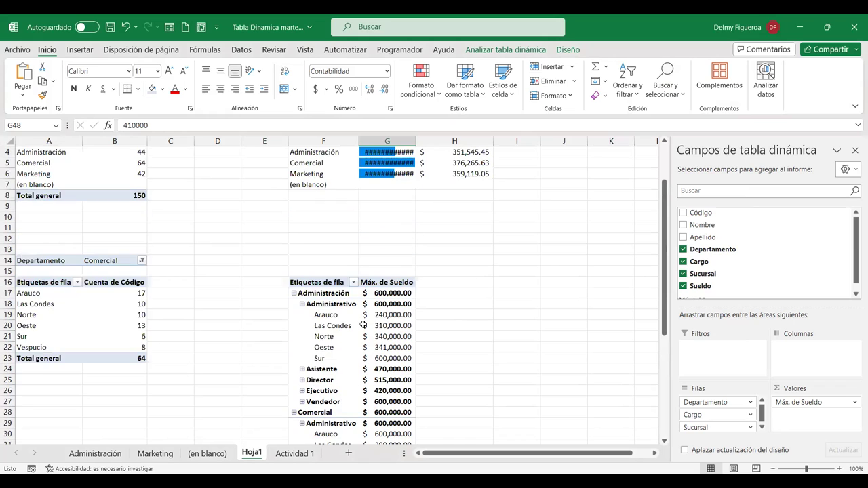
left_click(400, 292)
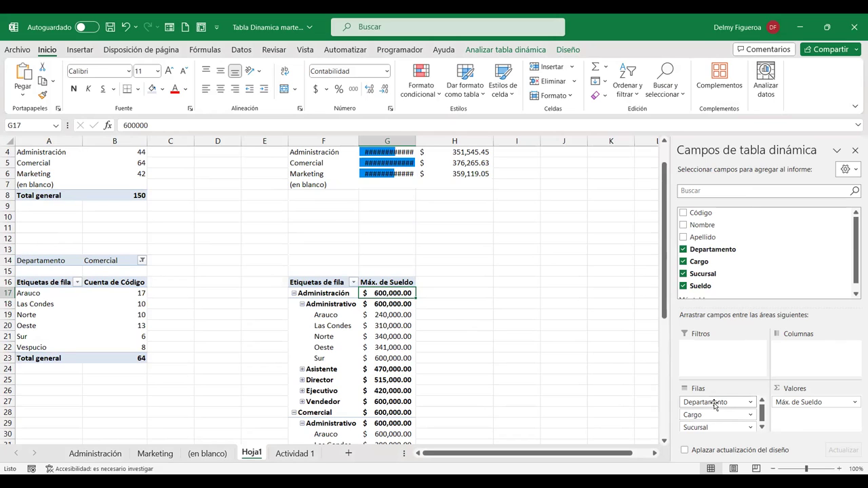
left_click_drag(713, 405, 719, 352)
left_click_drag(702, 415, 712, 363)
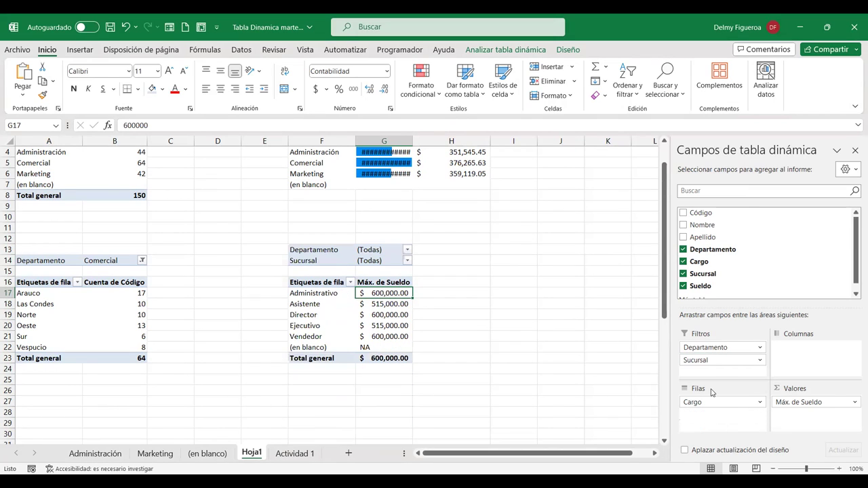
Filter the salary pivot to Departamento Administración and Sucursal Oeste.
left_click(408, 250)
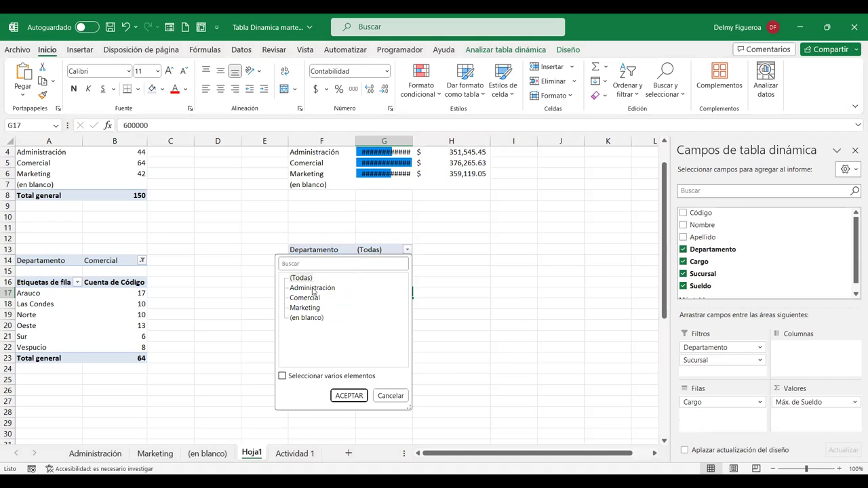
left_click(348, 395)
left_click(412, 260)
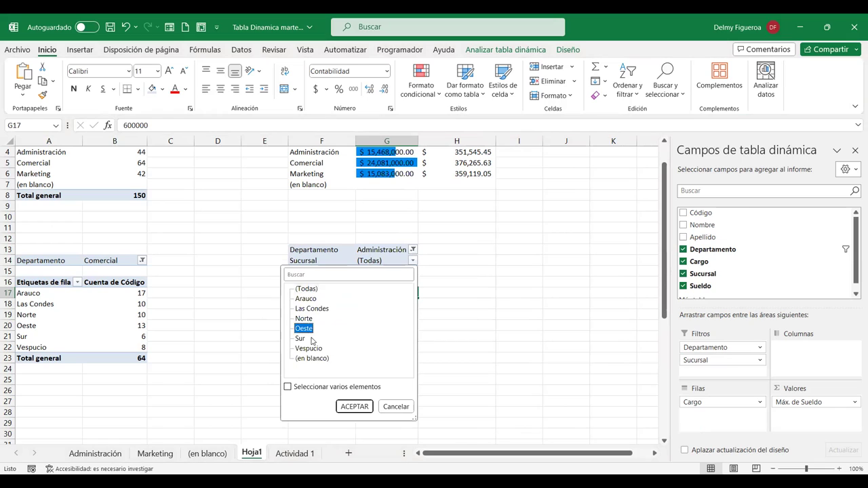
left_click(359, 406)
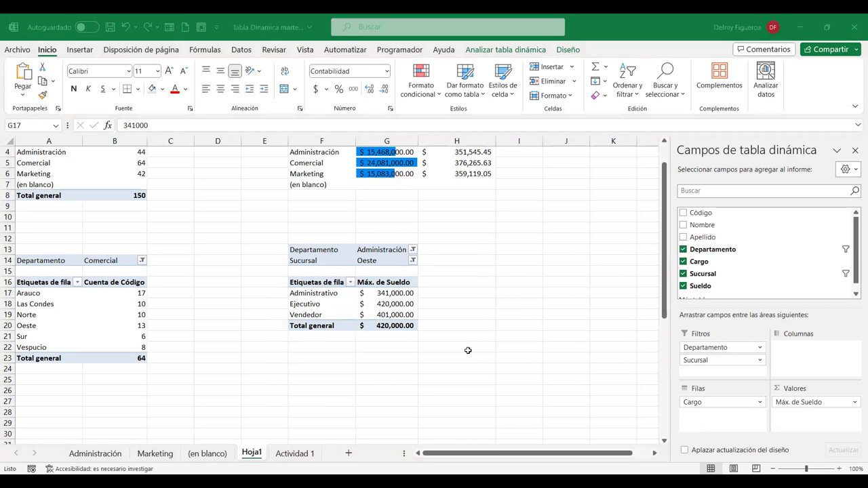
scroll(481, 299, "up", 1)
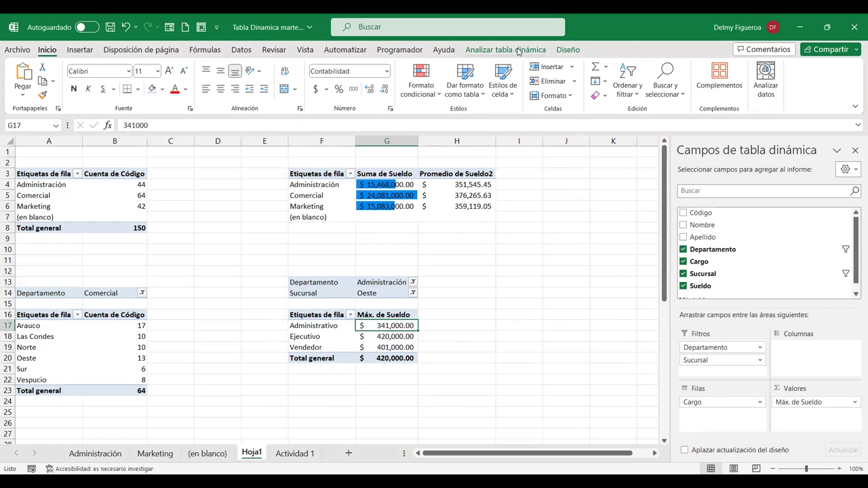
Reset both report filters on the maximum-salary pivot to (Todas).
left_click(412, 281)
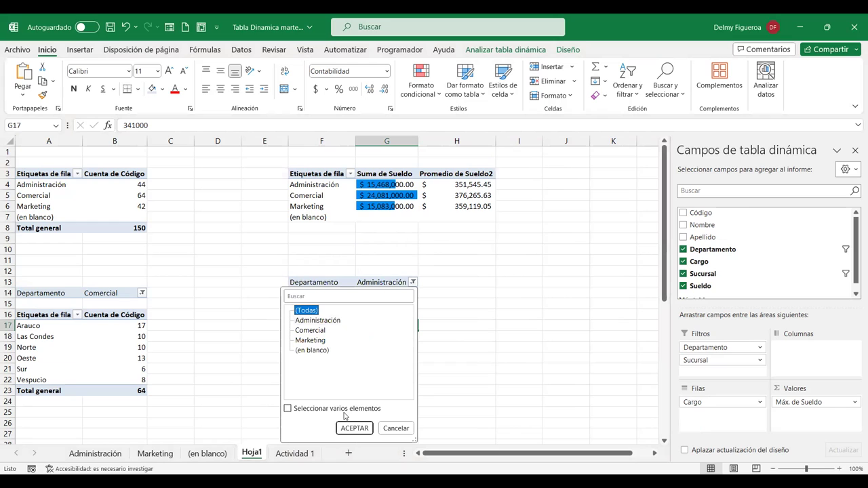
left_click(349, 427)
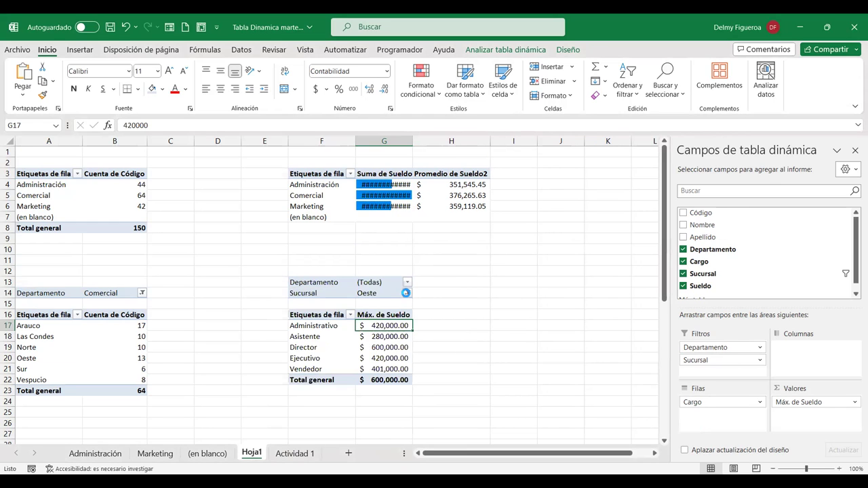
left_click(348, 439)
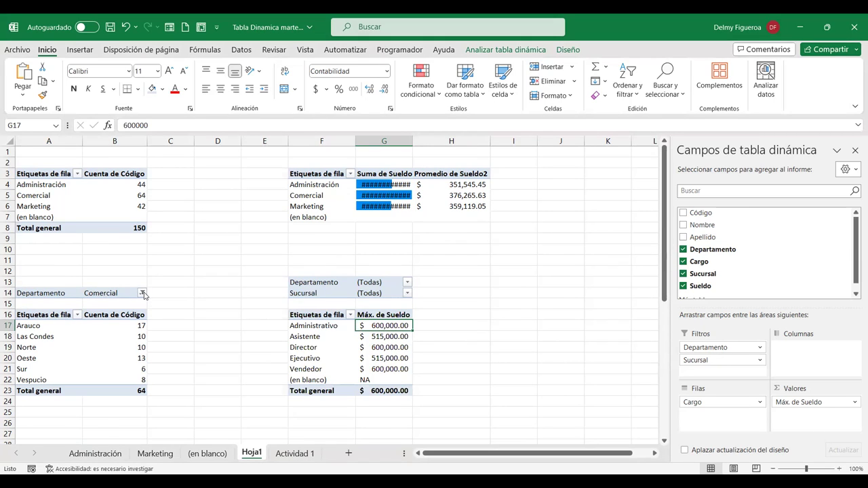
Set the branch-count pivot's Departamento filter to (Todas) and autofit column G.
left_click(142, 293)
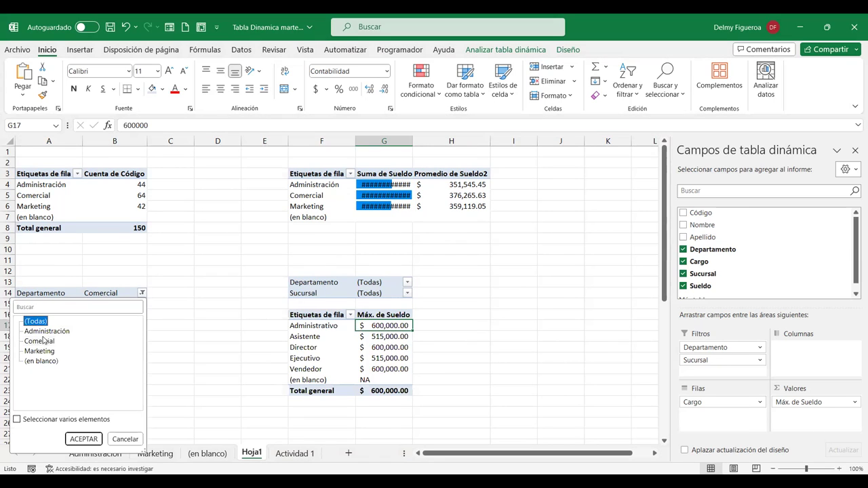
left_click(83, 438)
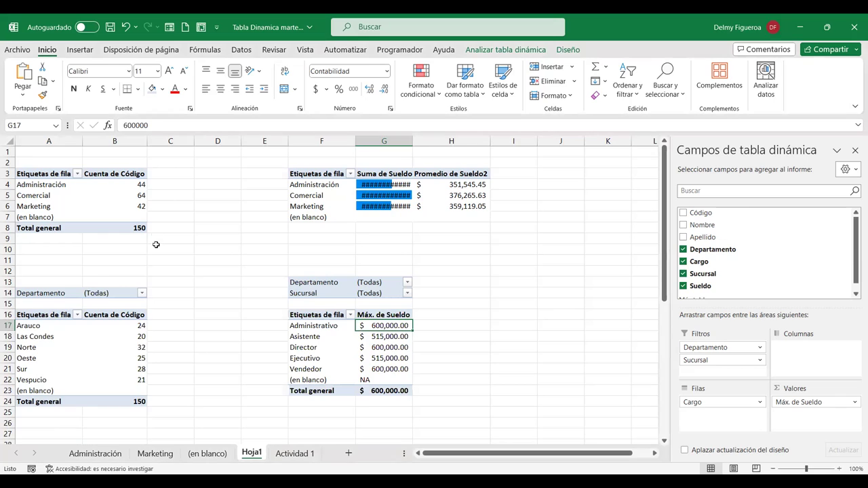
double_click(412, 140)
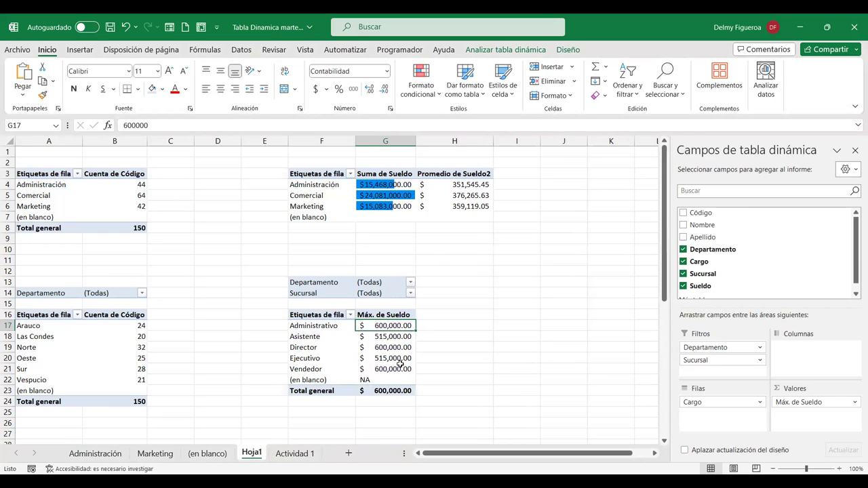
left_click(505, 49)
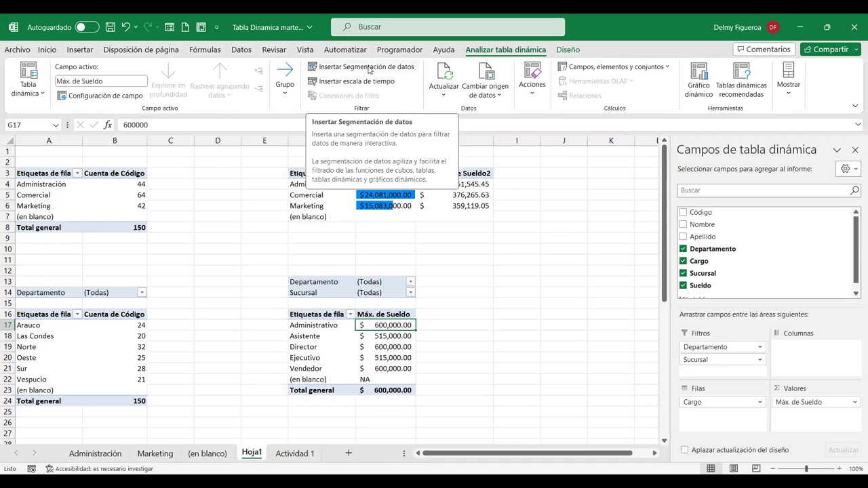
Delete the empty column D from Hoja1.
left_click(229, 162)
left_click(219, 139)
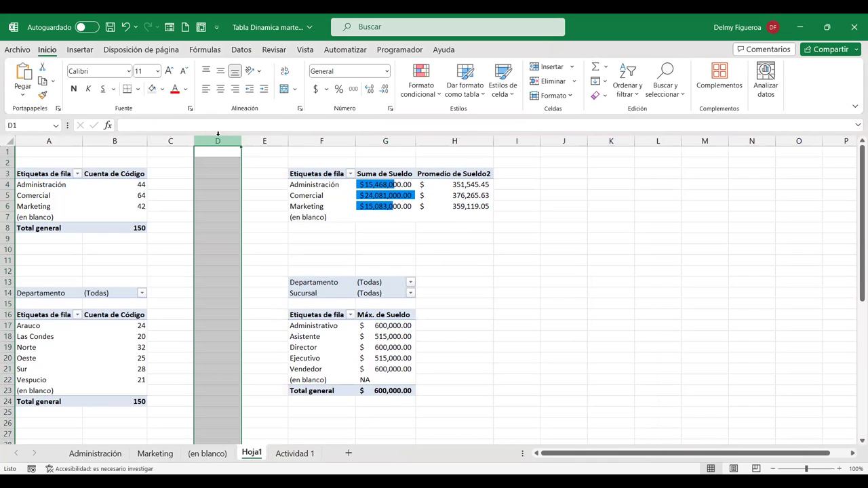
right_click(218, 135)
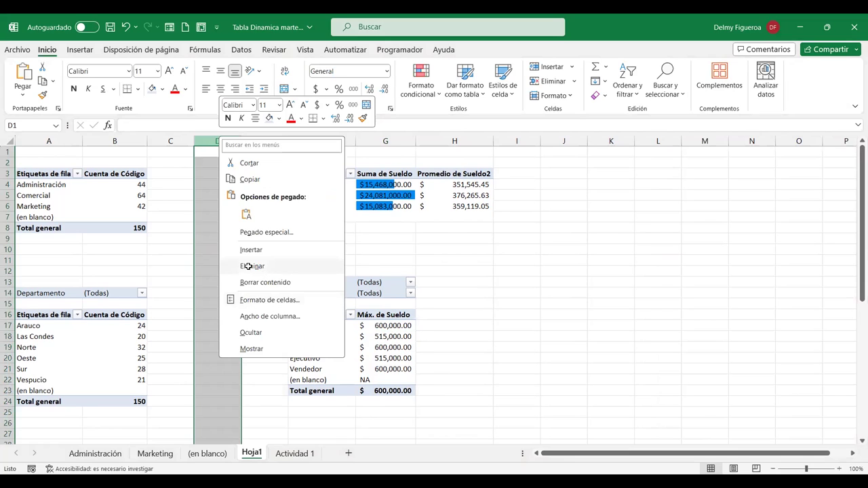
left_click(248, 266)
left_click(577, 196)
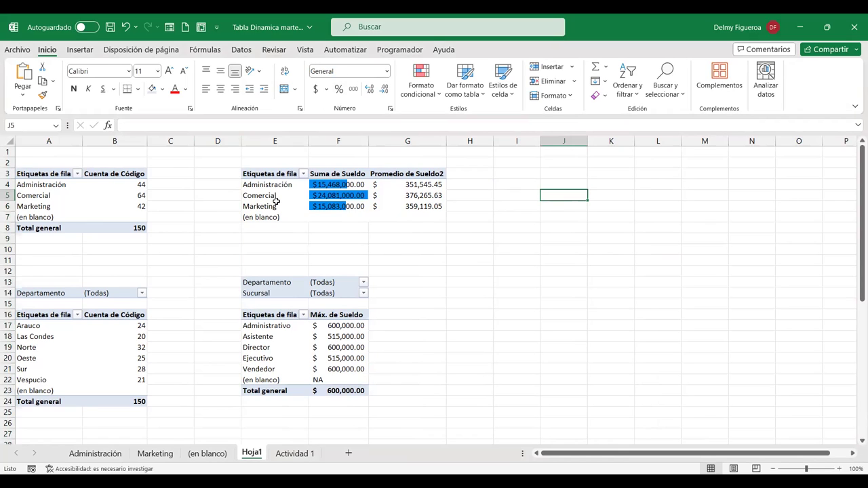
Begin inserting a slicer on the Máx. de Sueldo pivot, then cancel it.
left_click(276, 338)
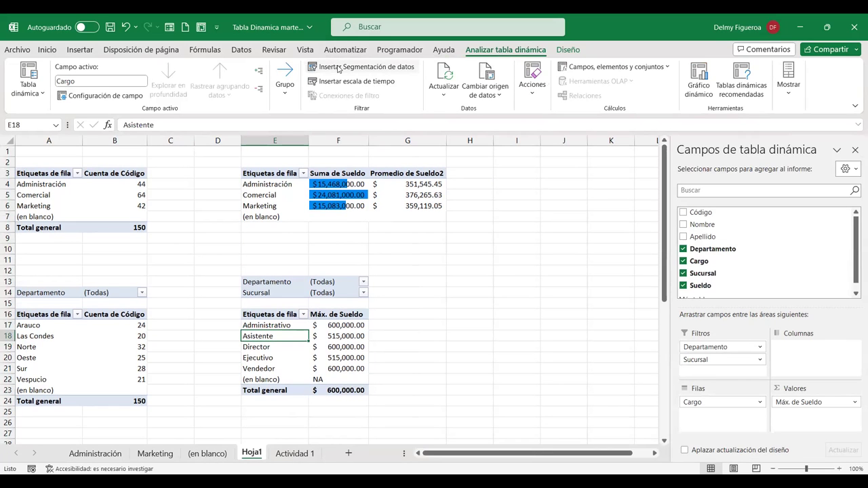
left_click(339, 69)
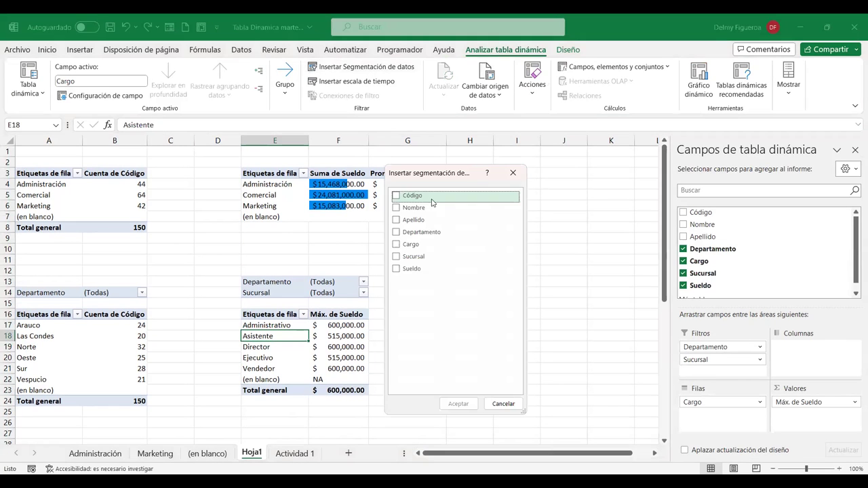
left_click(501, 404)
left_click(610, 249)
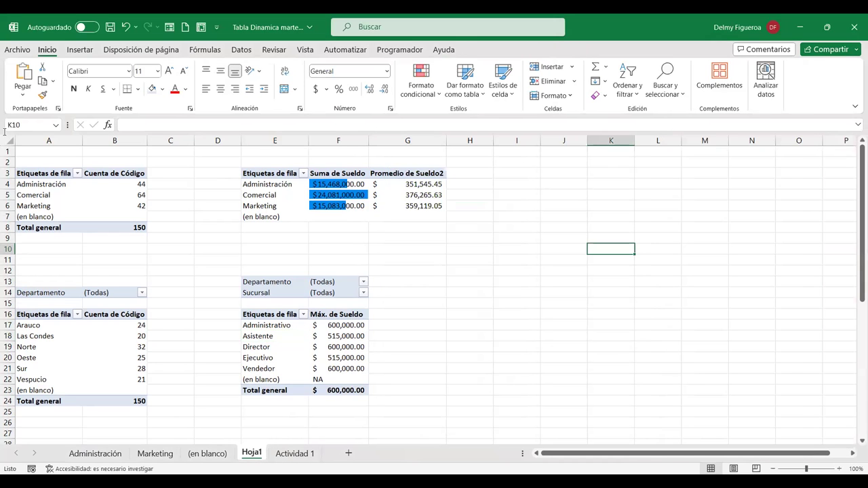
Insert four blank rows above row 1, repeating the insertion with F4.
left_click(7, 151)
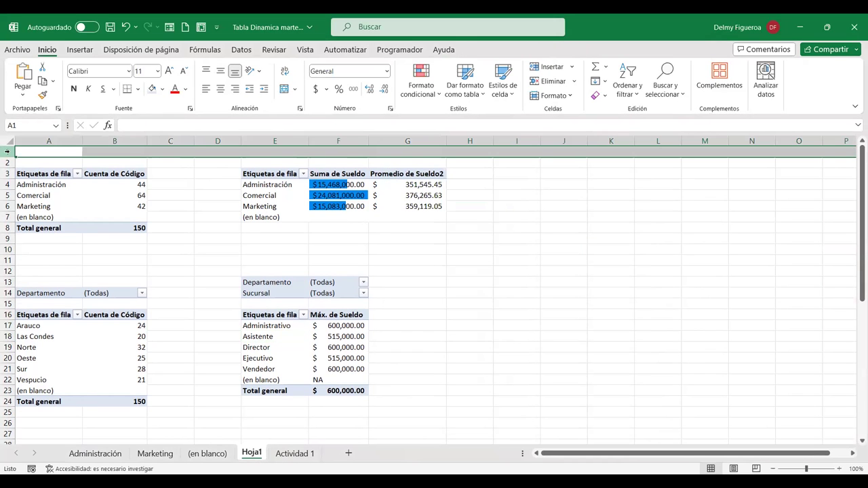
right_click(7, 151)
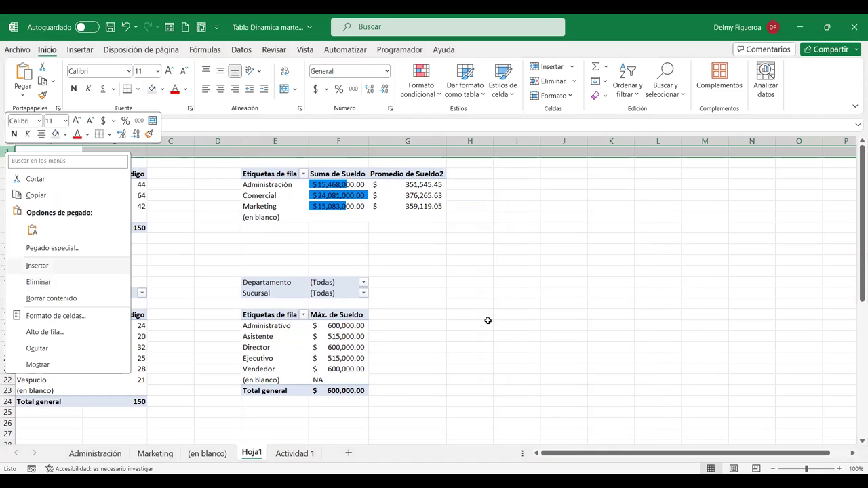
key("Return")
key("F4")
key("F4")
key("F4")
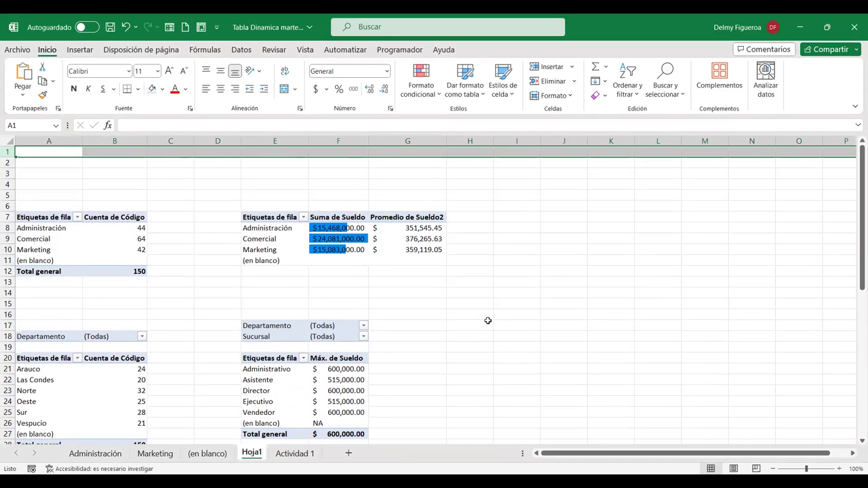
left_click(501, 311)
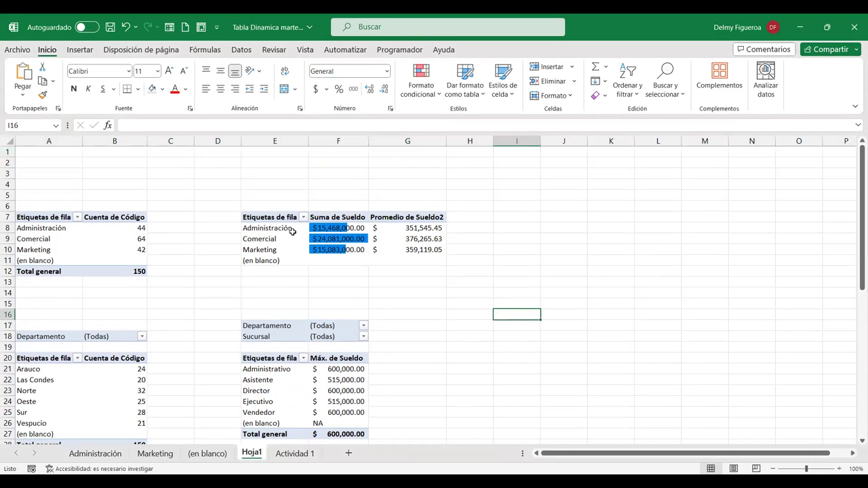
Insert Departamento, Cargo and Sucursal slicers for the Máx. de Sueldo pivot.
left_click(282, 393)
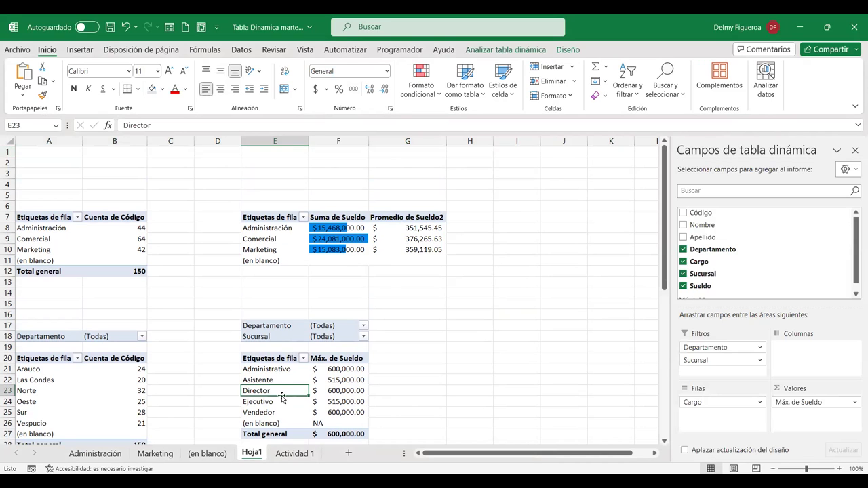
left_click(495, 49)
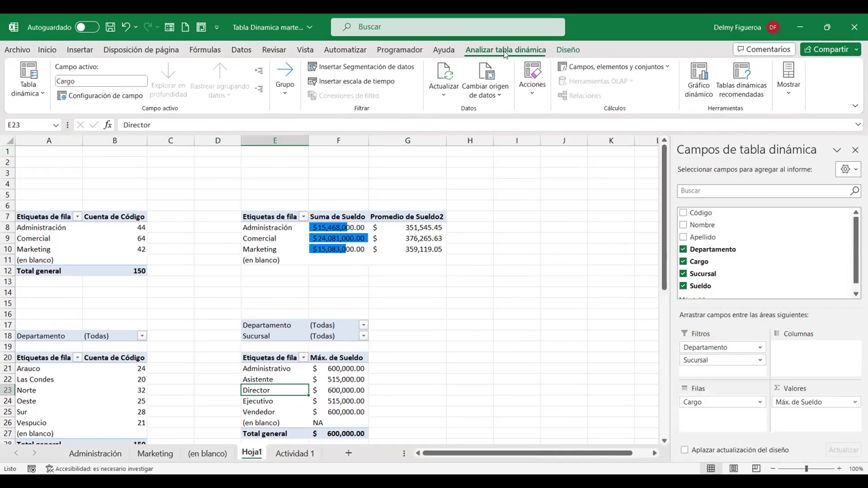
left_click(351, 68)
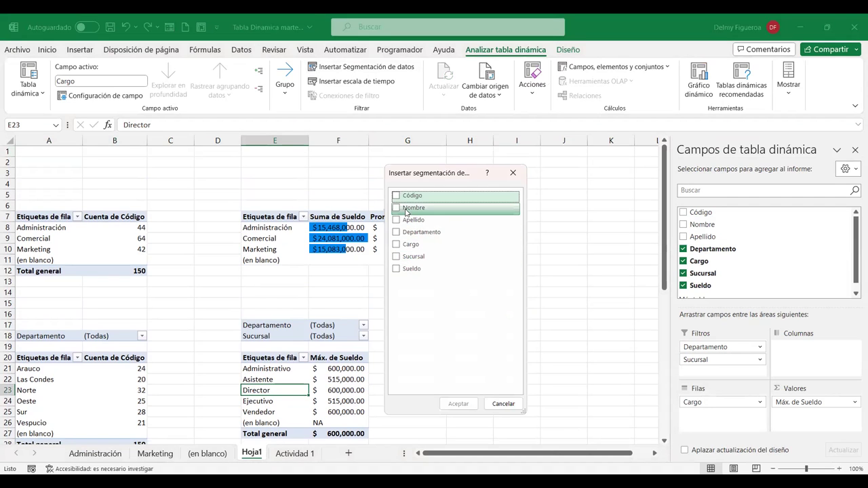
left_click(398, 233)
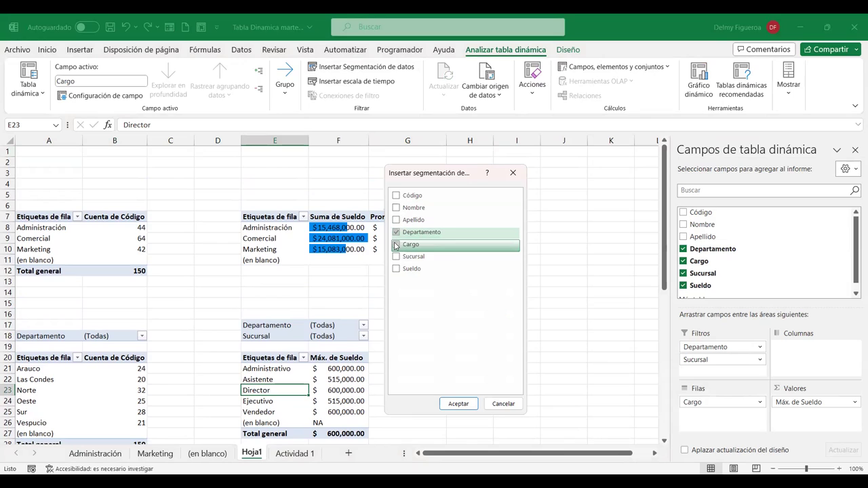
left_click(397, 245)
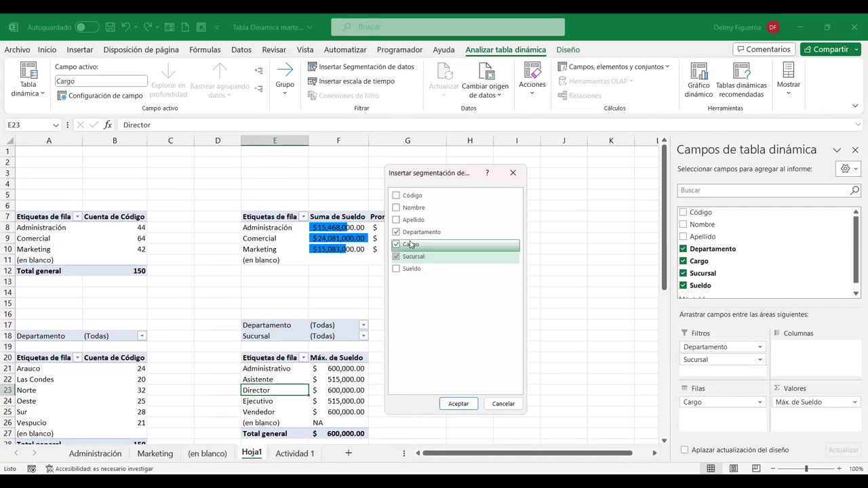
left_click(471, 407)
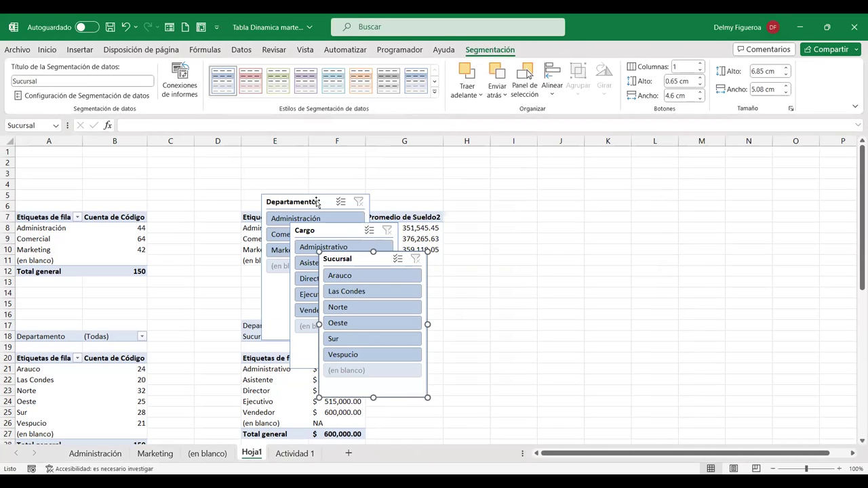
left_click(316, 202)
Move the Departamento slicer to the top-left corner over columns A–B.
left_click(404, 174)
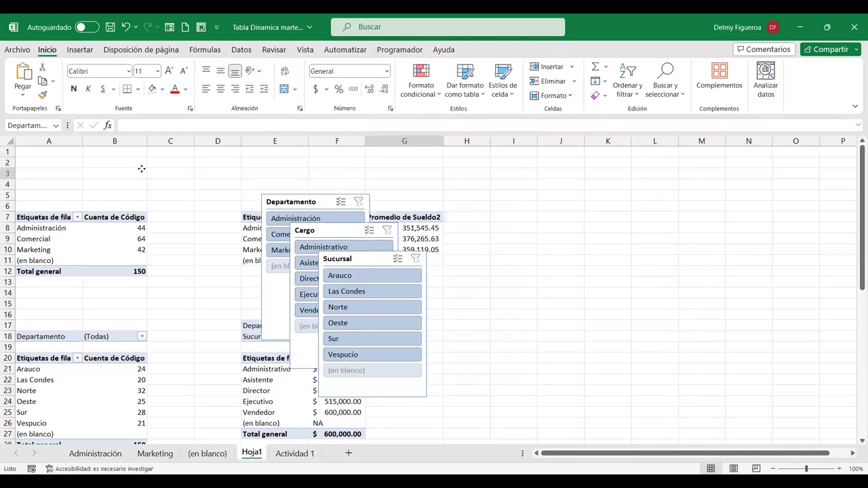
left_click_drag(141, 169, 126, 162)
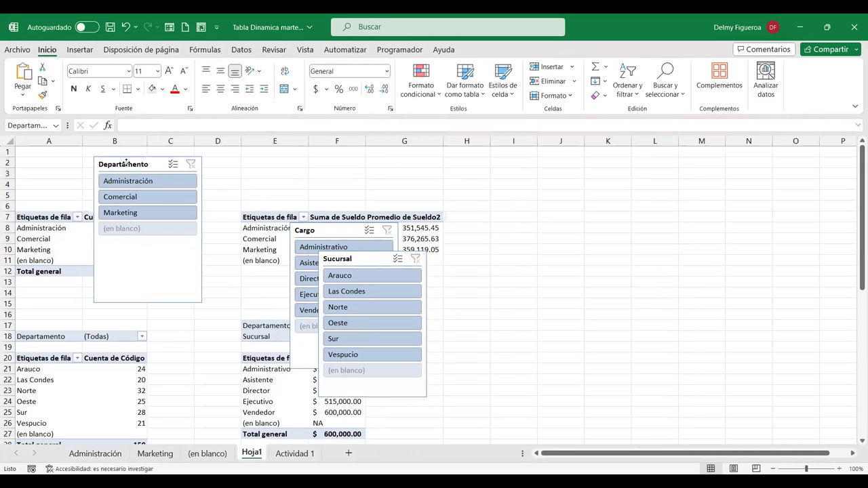
left_click_drag(125, 164, 68, 155)
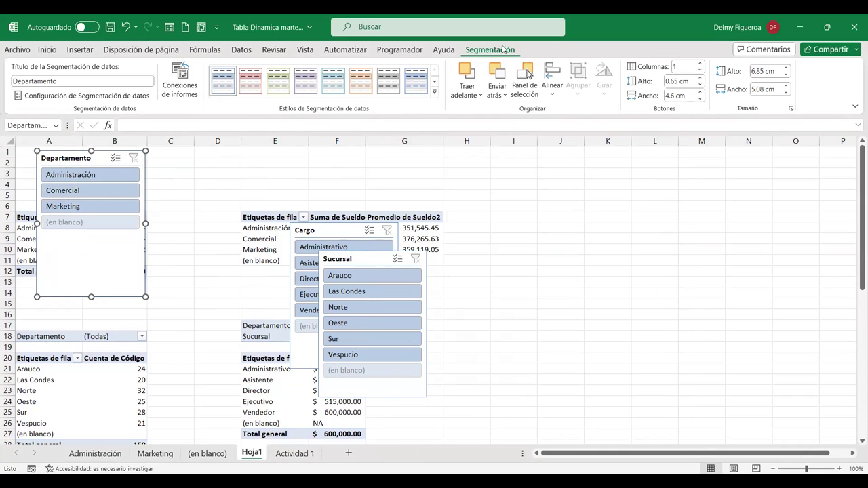
Lay out the Departamento buttons in 3 columns and widen the slicer against the sheet's left edge.
left_click(681, 67)
type("3")
key("Return")
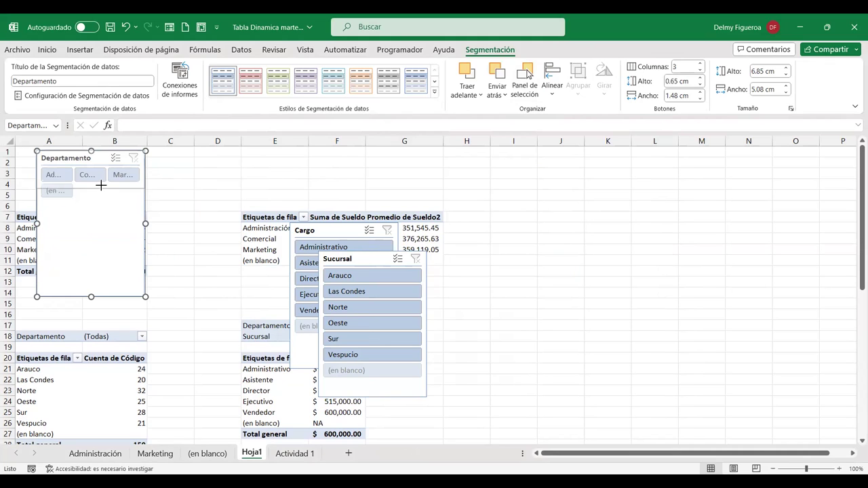
left_click_drag(100, 185, 103, 186)
left_click_drag(194, 168, 255, 169)
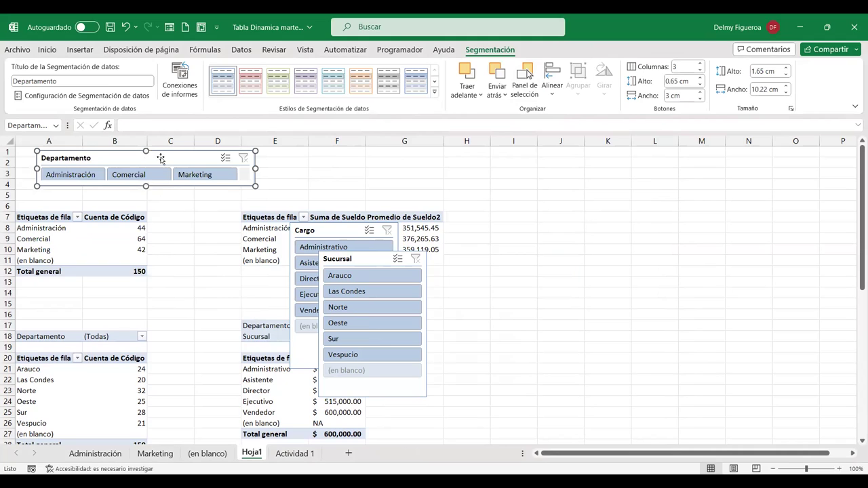
left_click_drag(161, 158, 143, 157)
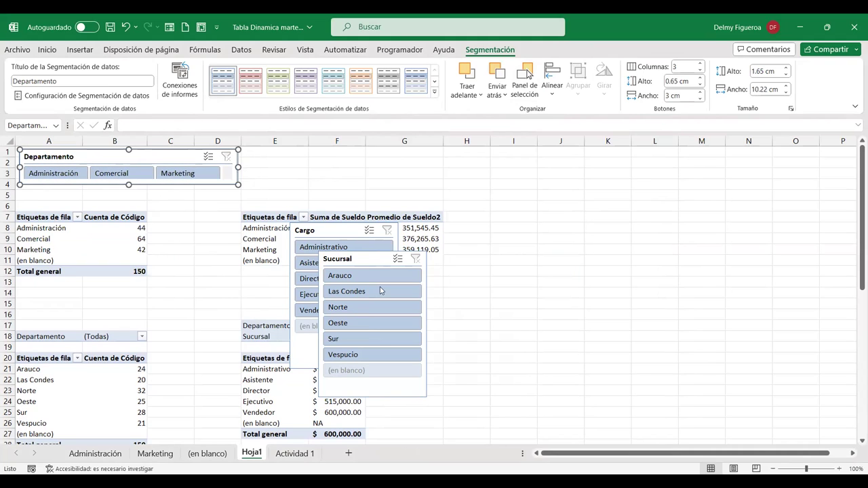
left_click(362, 262)
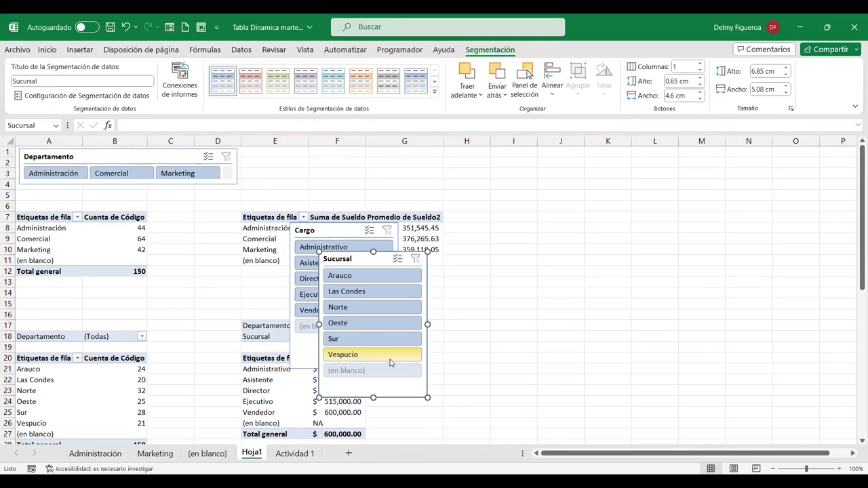
Set the Sucursal slicer to 6 columns, shrink it to one row, and place it beside Departamento.
left_click(646, 67)
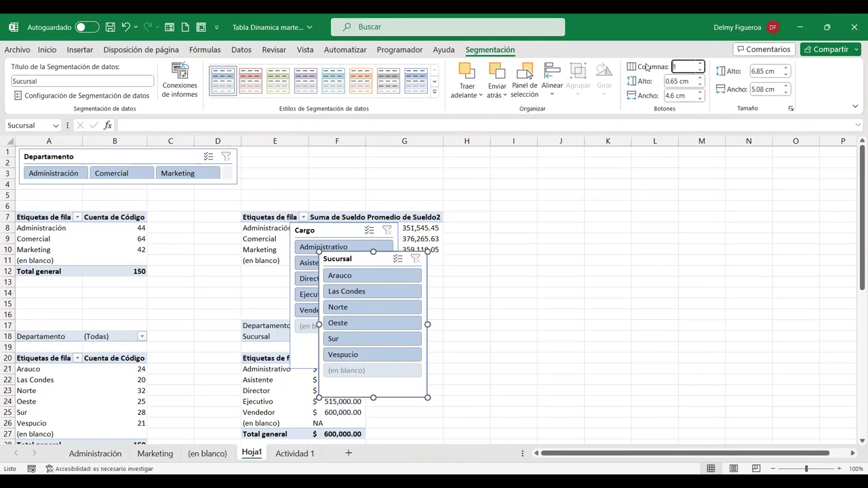
type("6")
key("Return")
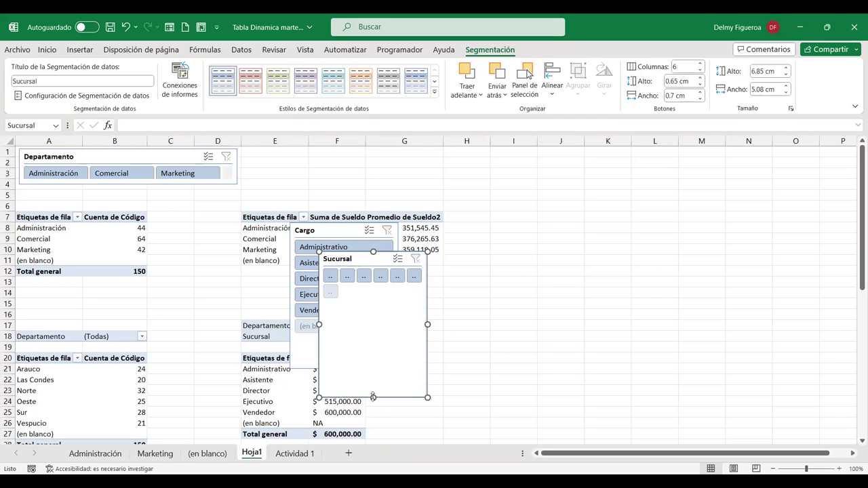
left_click_drag(372, 396, 372, 315)
left_click_drag(429, 283, 609, 284)
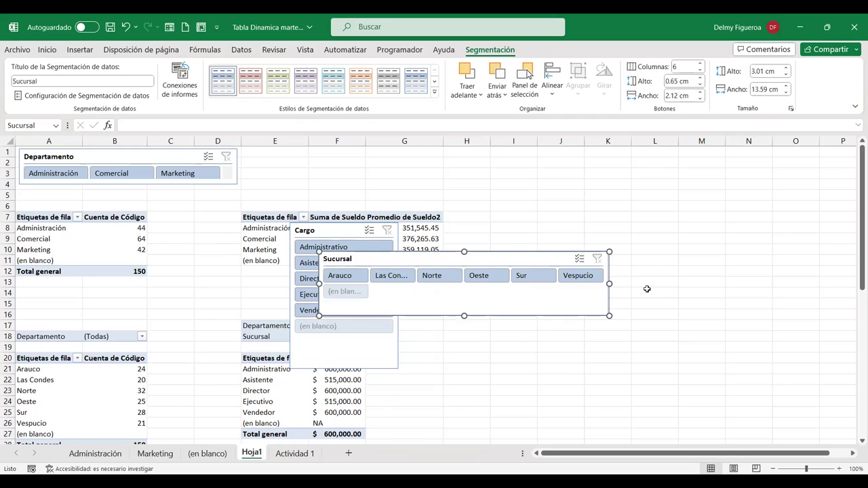
left_click_drag(628, 285, 641, 283)
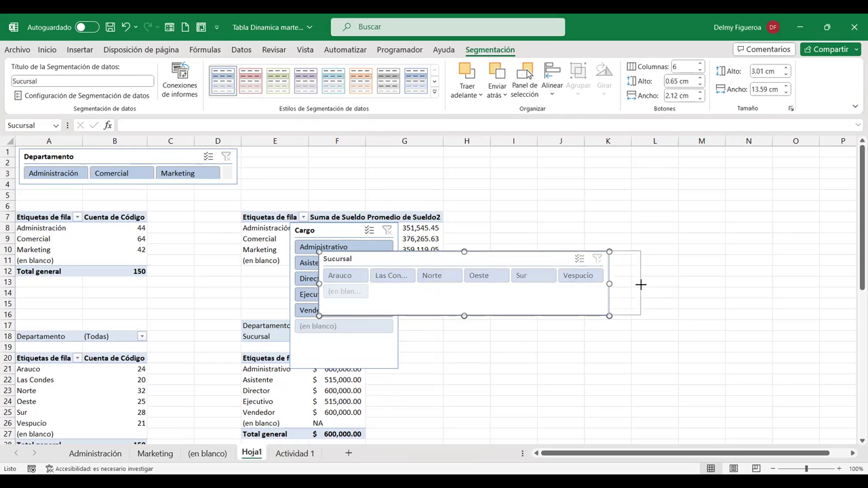
left_click_drag(480, 317, 477, 288)
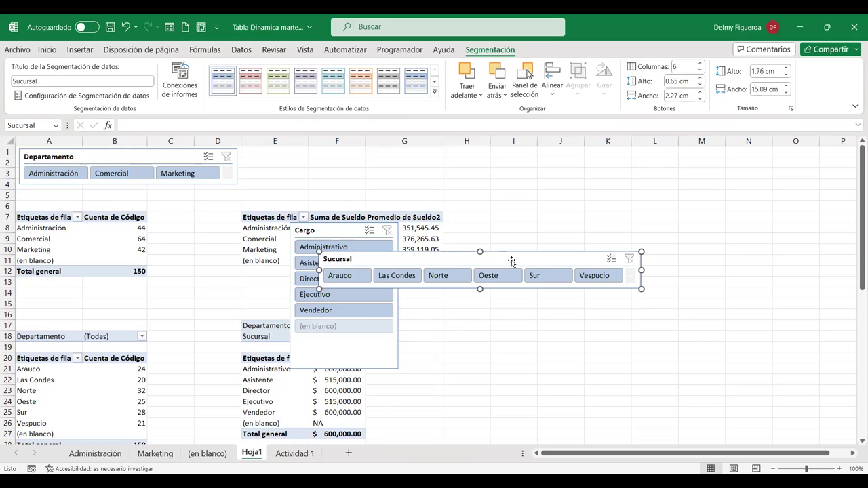
left_click_drag(512, 258, 436, 156)
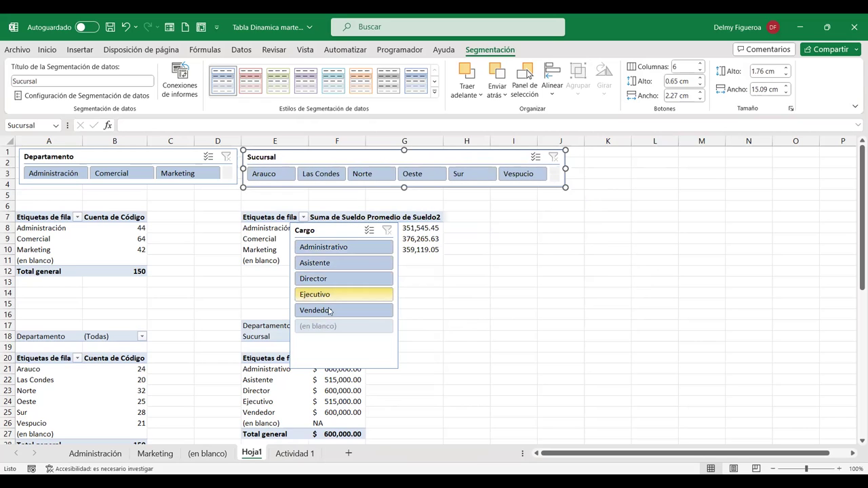
Set the Cargo slicer to 5 columns, resize it to one button row, and move it below the other two slicers.
left_click(337, 228)
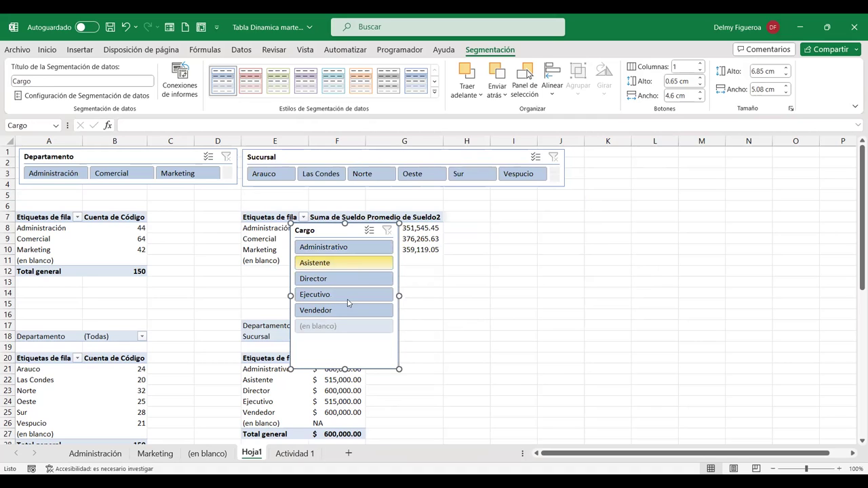
left_click(682, 67)
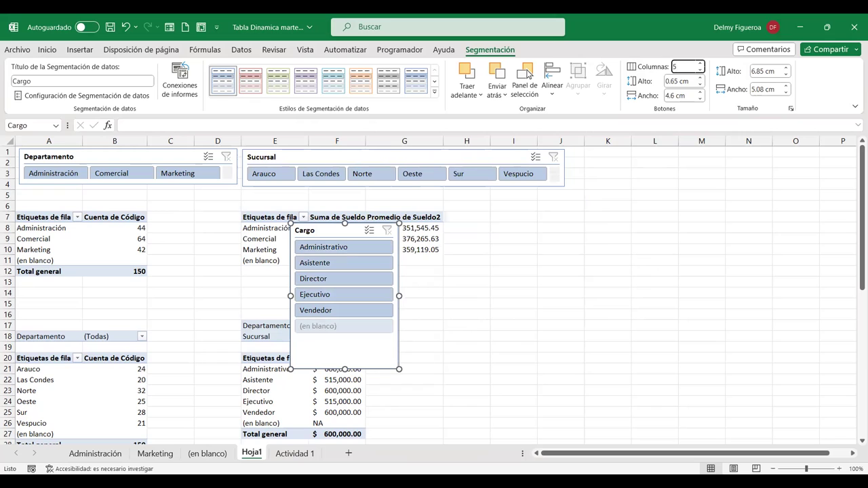
key("Return")
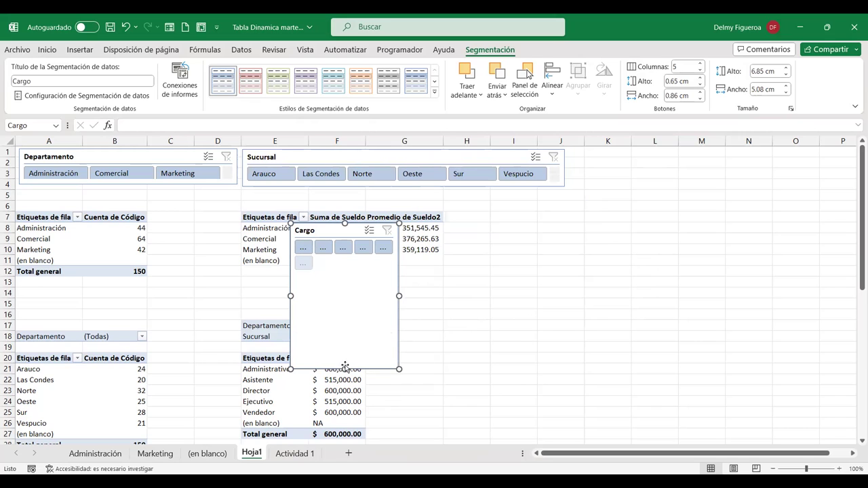
left_click_drag(345, 368, 346, 247)
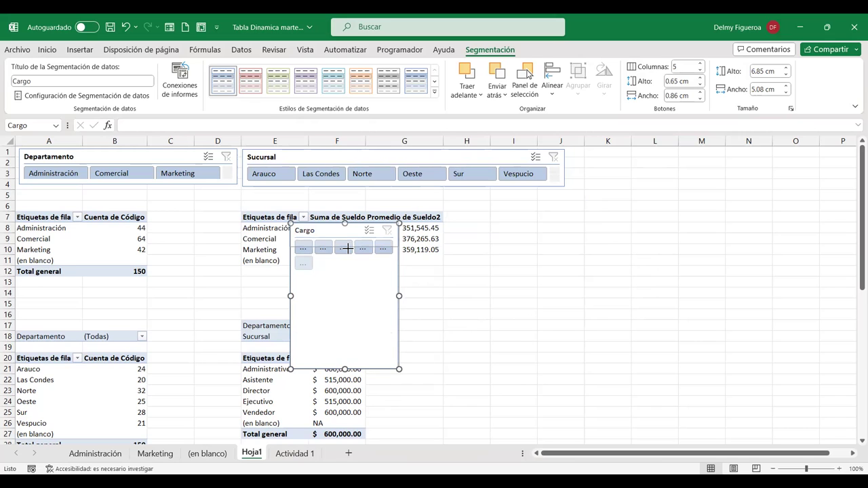
left_click_drag(398, 236, 546, 235)
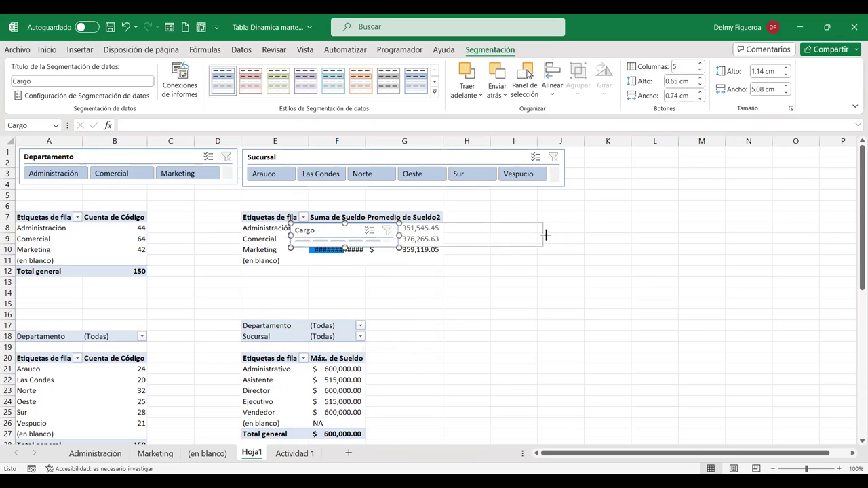
left_click_drag(418, 248, 418, 274)
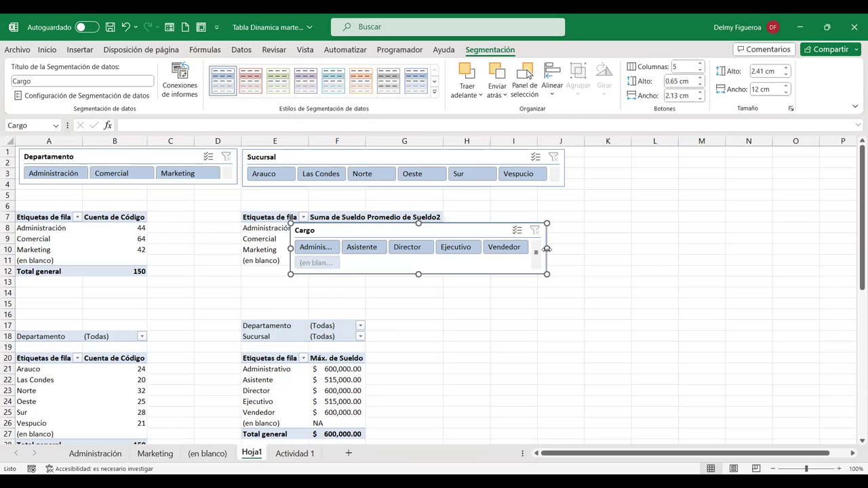
left_click_drag(547, 249, 568, 249)
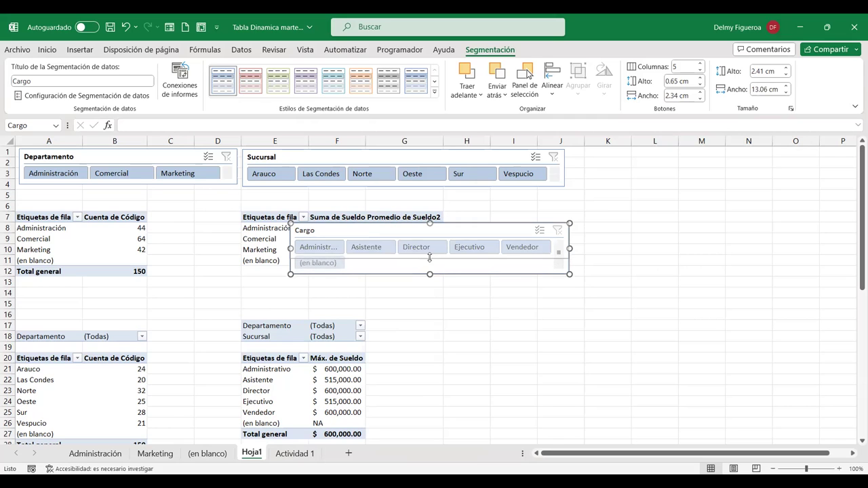
left_click_drag(429, 258, 429, 259)
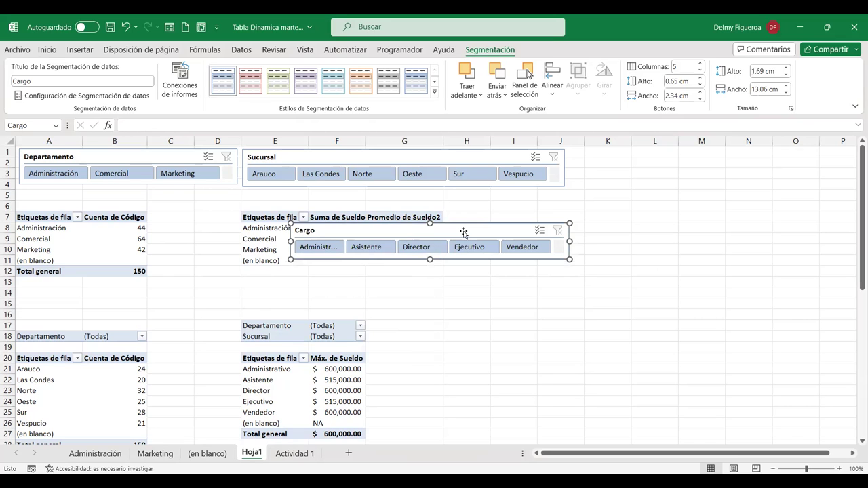
left_click_drag(464, 232, 335, 196)
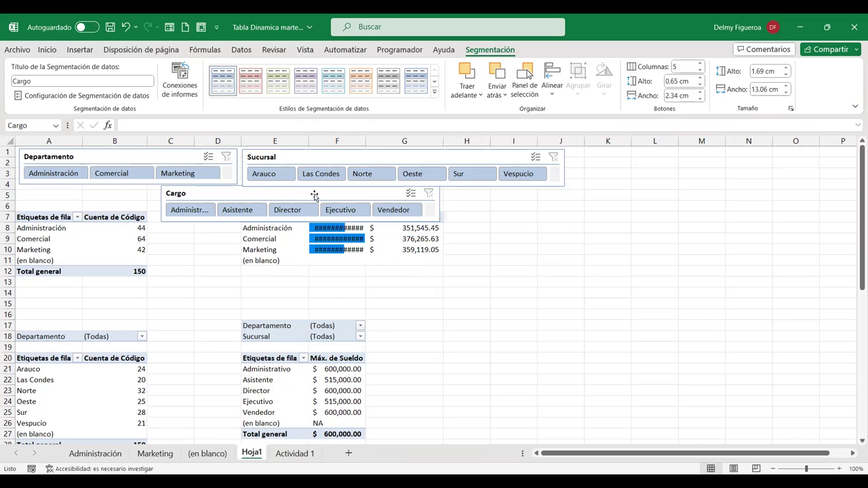
Insert several blank rows at row 5 above the pivot tables.
left_click(129, 195)
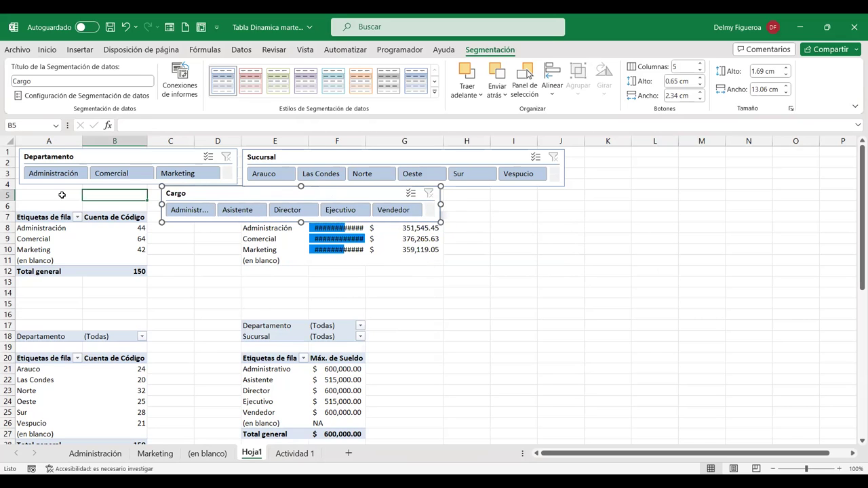
left_click(7, 194)
key("shift+F10")
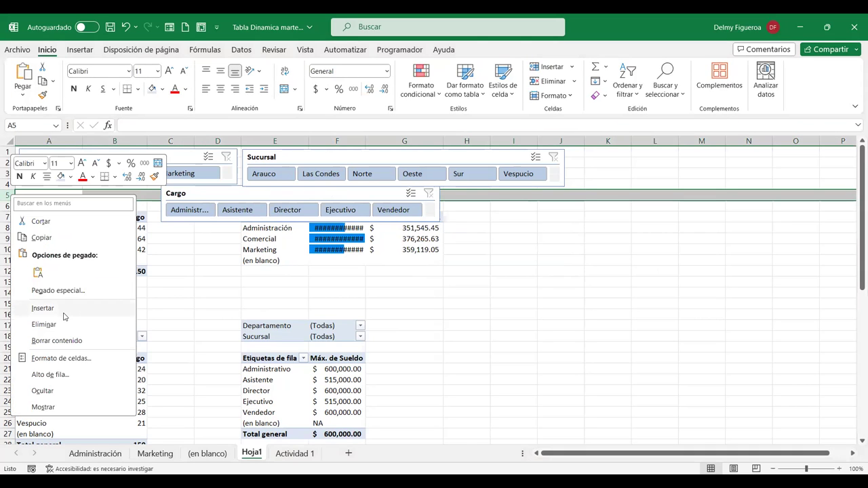
key("Return")
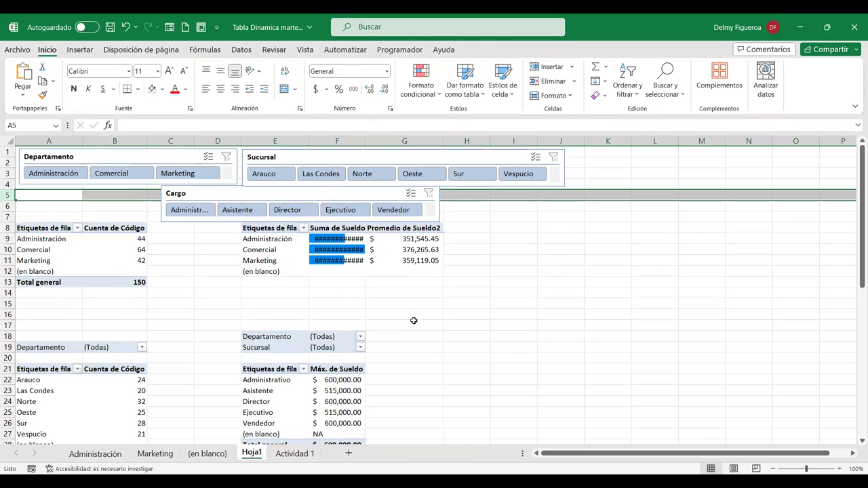
key("F4")
key("F4")
key("F4")
left_click(615, 346)
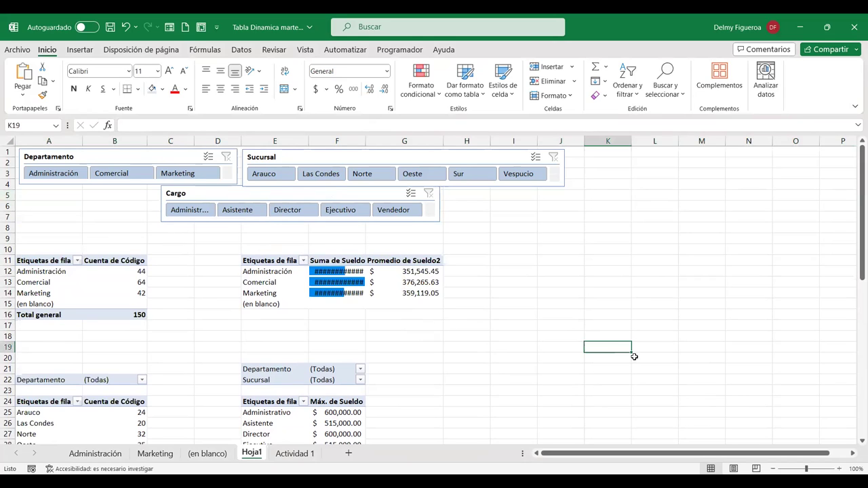
Stretch the Cargo slicer to 17.27 cm wide so all five positions show full names.
mouse_move(282, 195)
left_mouse_down()
mouse_move(217, 206)
mouse_move(139, 198)
left_mouse_up()
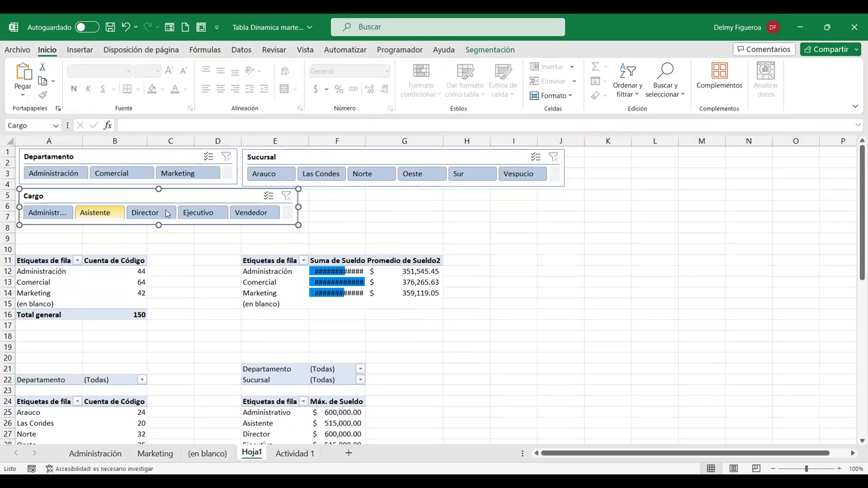
left_click_drag(298, 206, 387, 208)
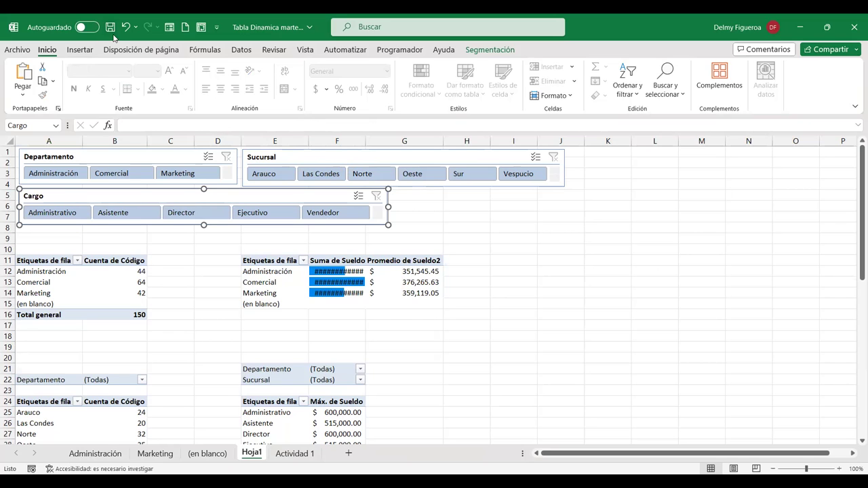
left_click(509, 53)
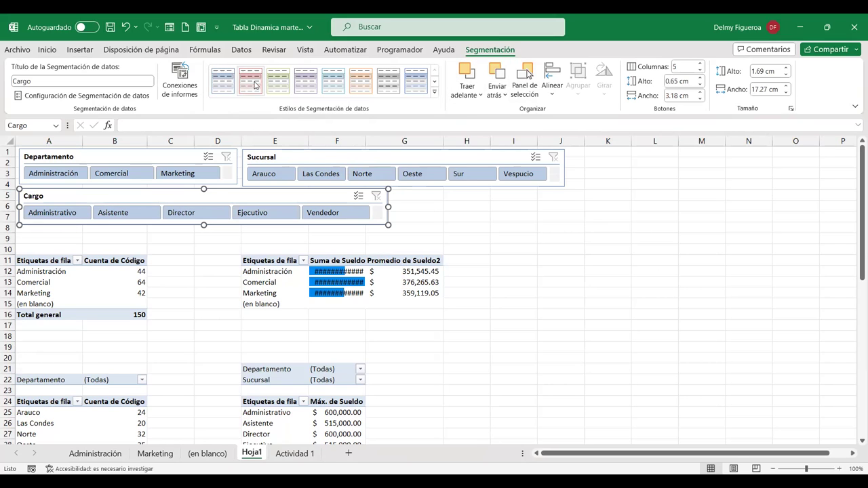
Apply a green slicer style to Sucursal, then select the Departamento slicer and return to the cells.
left_click(270, 159)
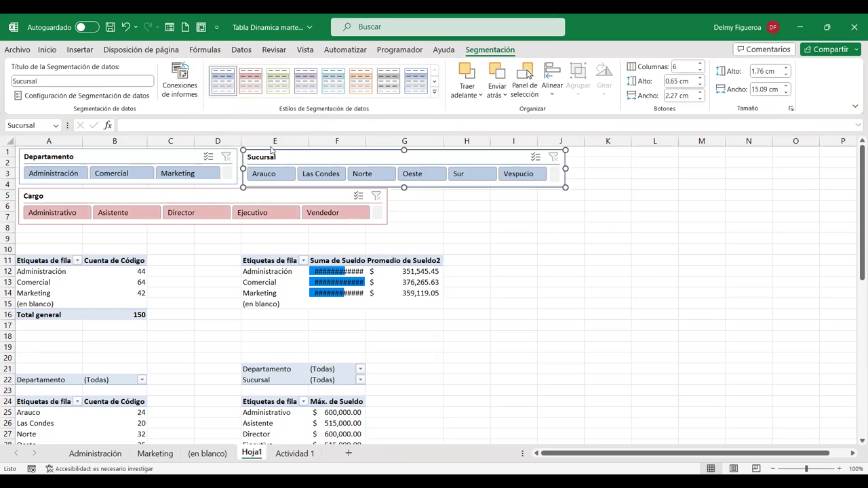
left_click(276, 81)
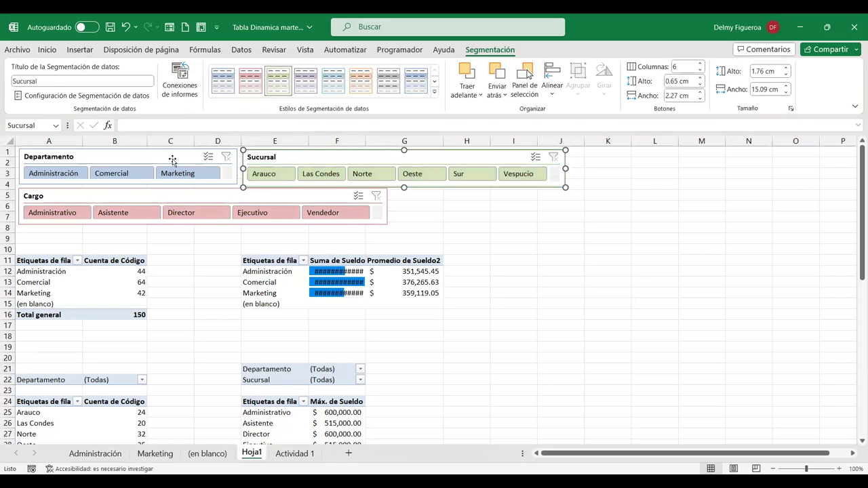
left_click(172, 159)
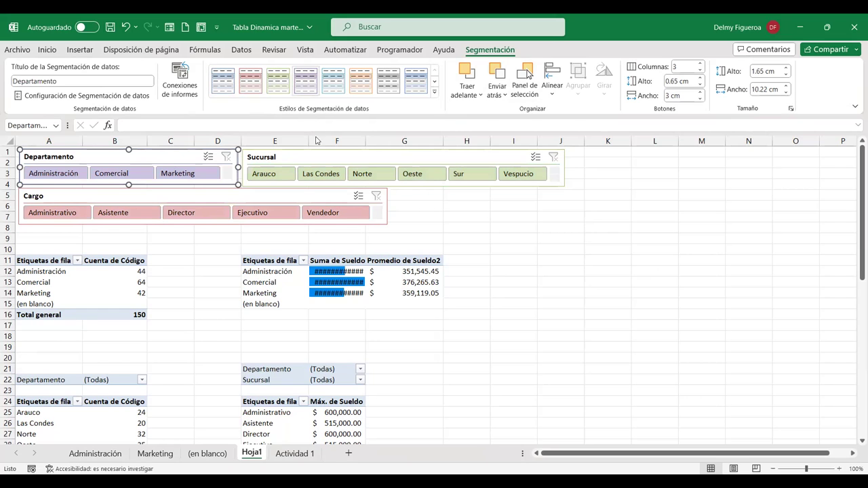
left_click(474, 204)
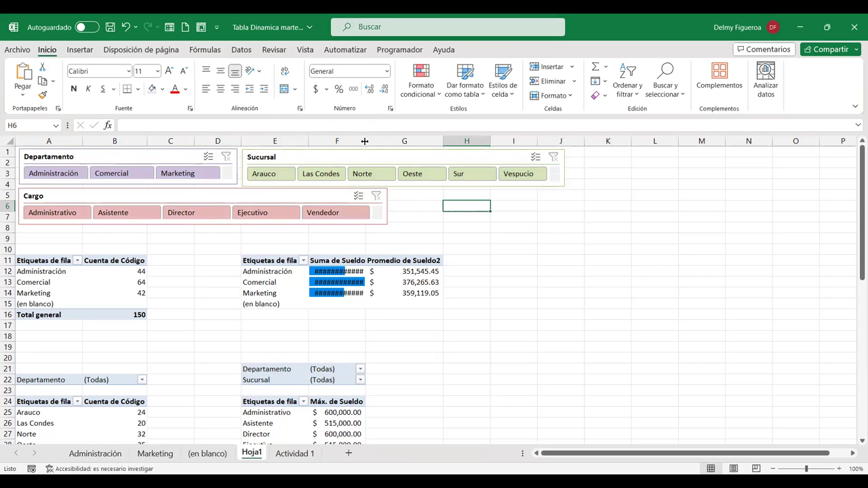
left_click_drag(366, 144, 379, 144)
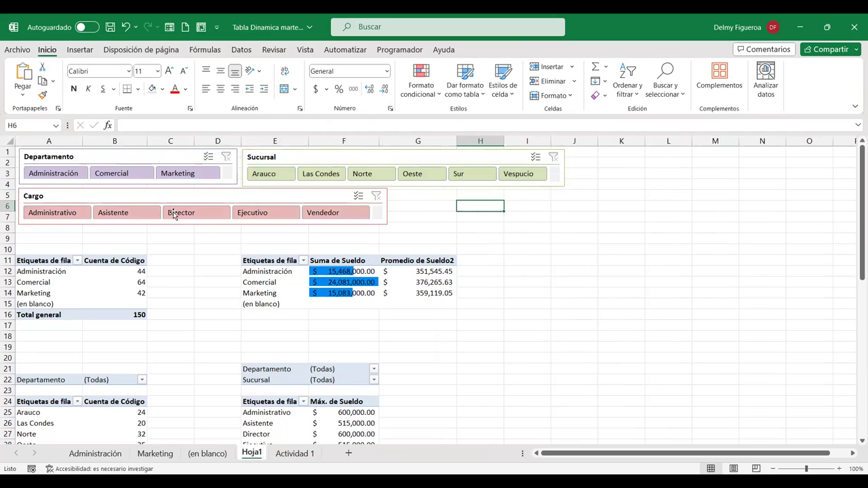
left_click(56, 173)
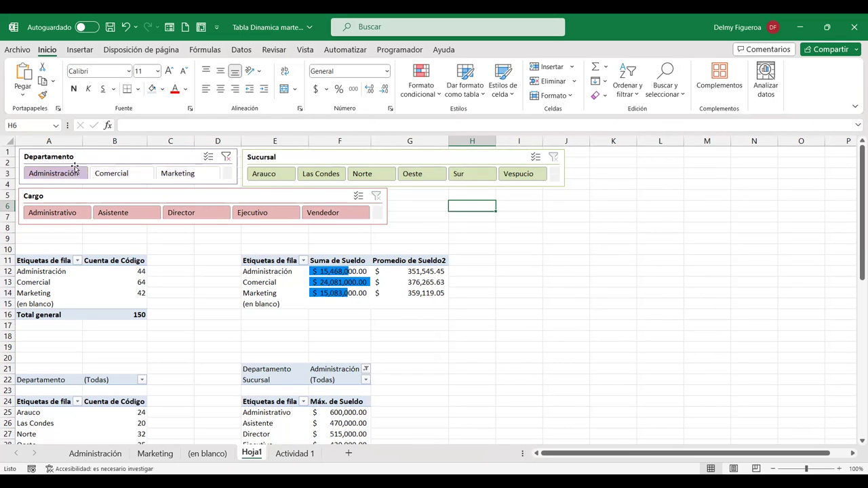
left_click(278, 177)
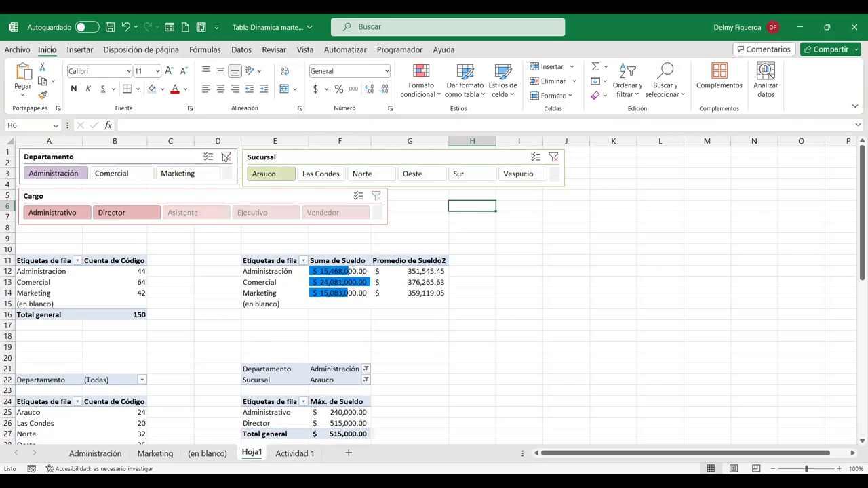
left_click(226, 157)
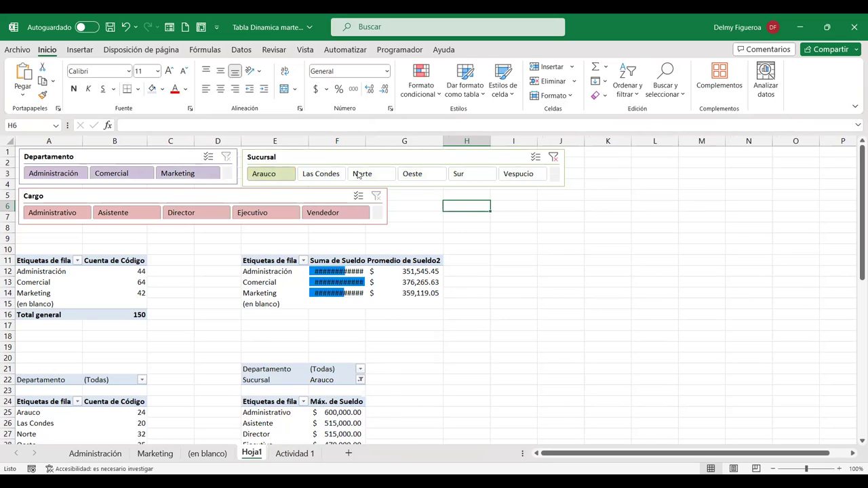
left_click(553, 157)
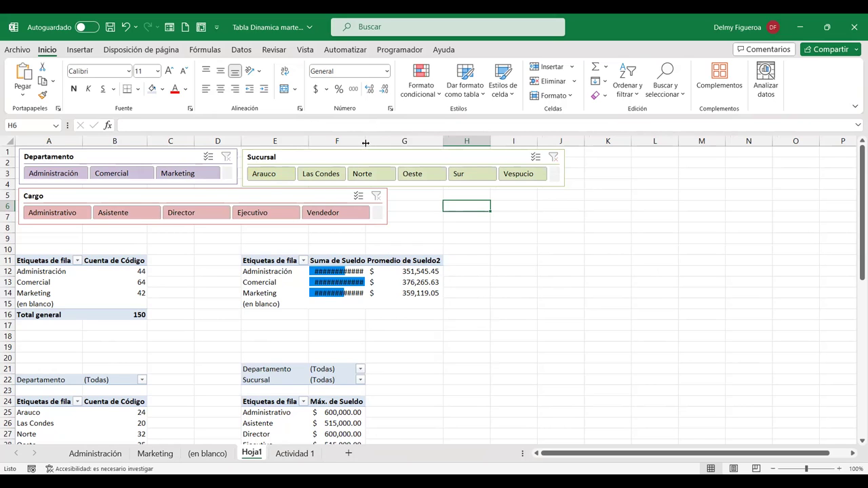
Widen column F through Formato > Ancho de columna so Suma de Sueldo totals show full amounts.
left_click_drag(367, 145, 405, 166)
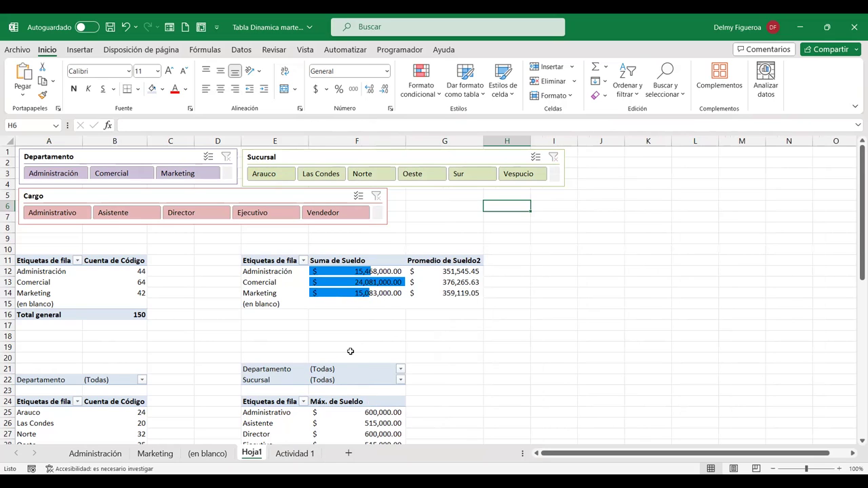
left_click(366, 270)
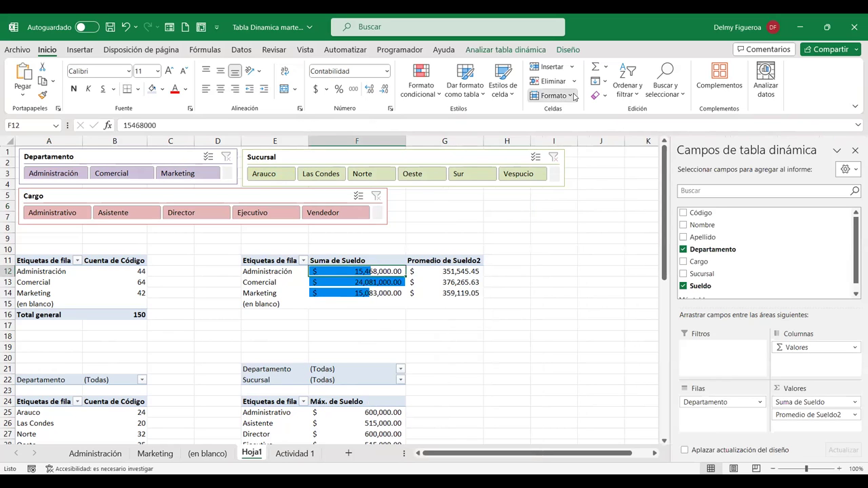
left_click(574, 97)
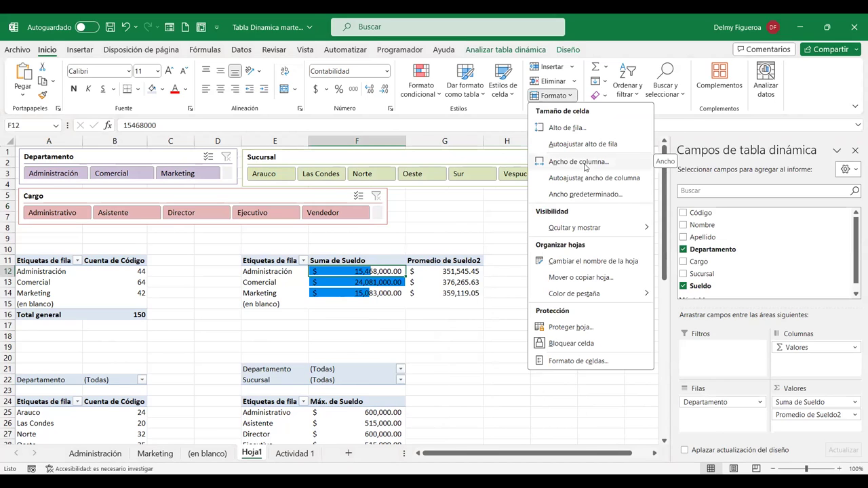
left_click(585, 166)
left_click(450, 309)
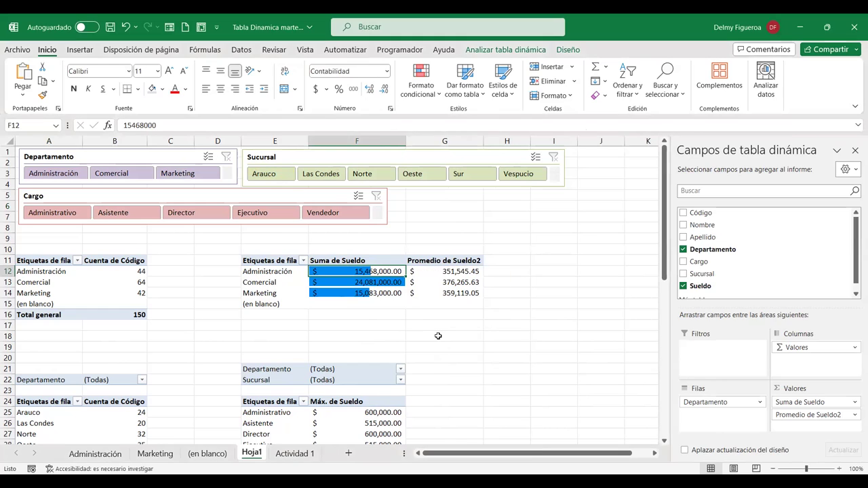
left_click(437, 337)
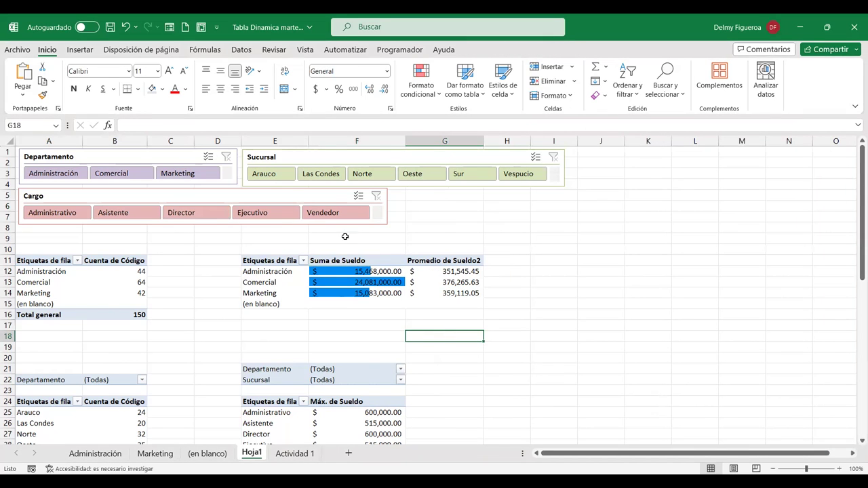
Test the slicers by filtering to Administración, the Arauco branch and the Director position.
scroll(361, 301, "down", 1)
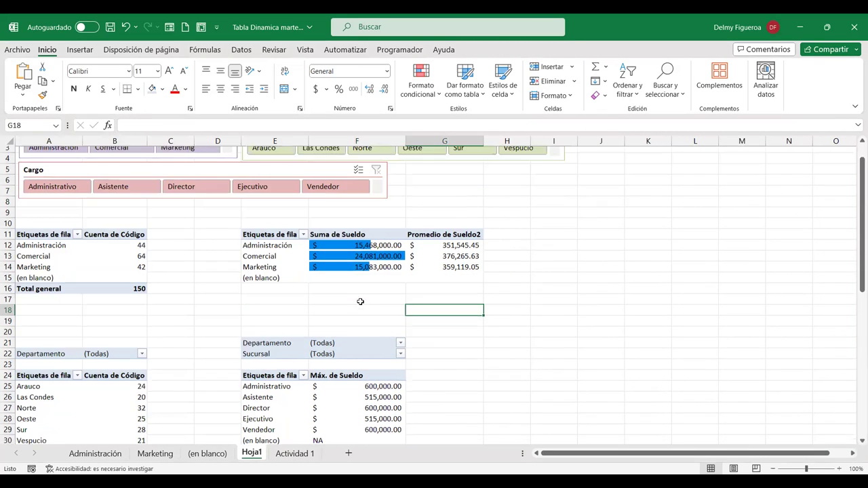
scroll(128, 393, "down", 2)
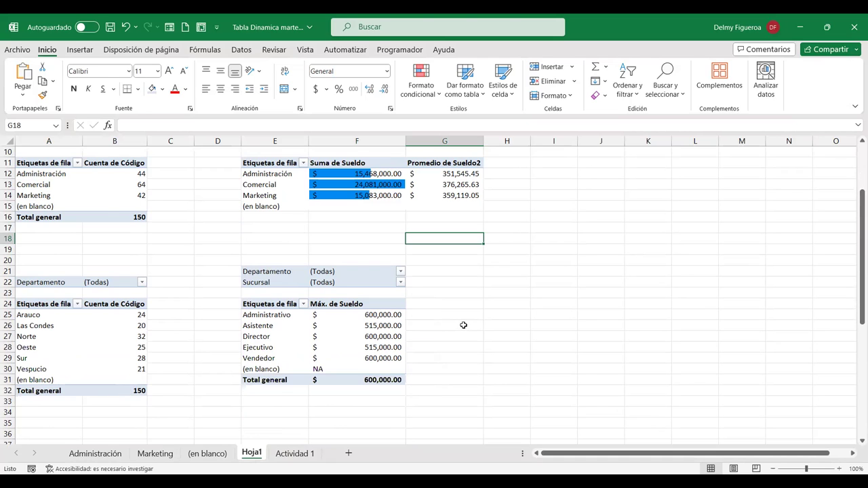
scroll(463, 325, "up", 3)
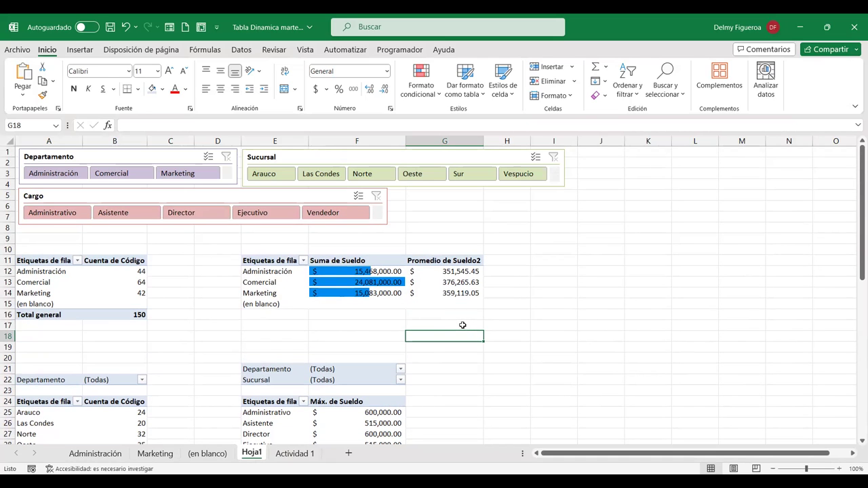
left_click(55, 176)
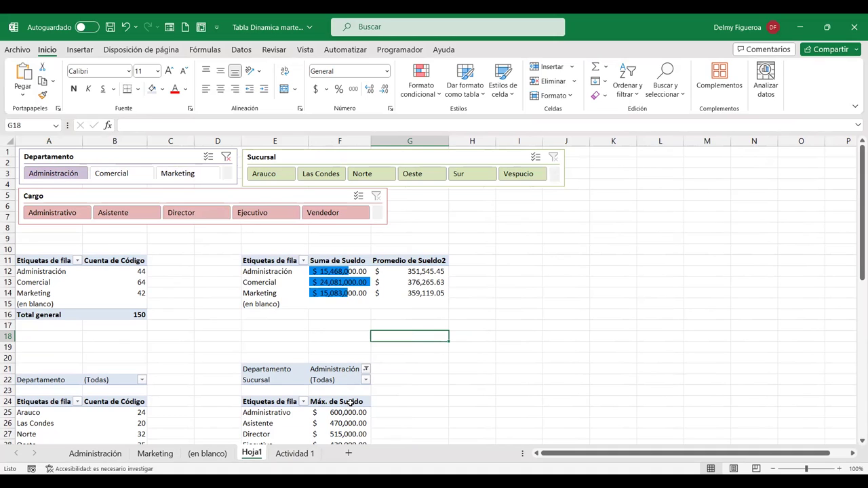
left_click(281, 176)
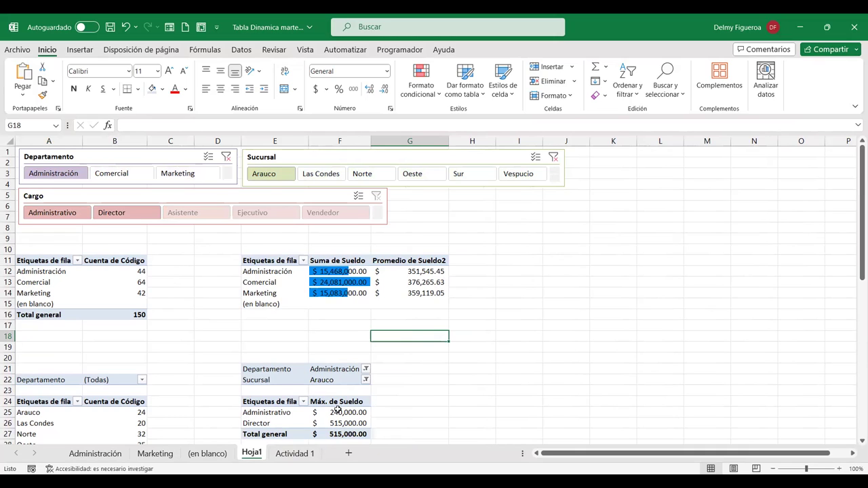
mouse_move(338, 409)
left_click(121, 212)
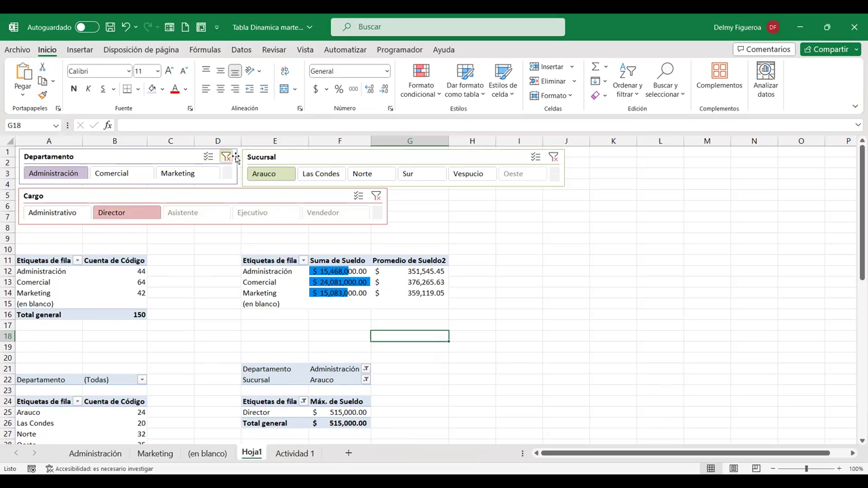
Clear the position, department and branch filters, then show the Departamento slicer's Segmentación settings.
left_click(376, 195)
left_click(226, 157)
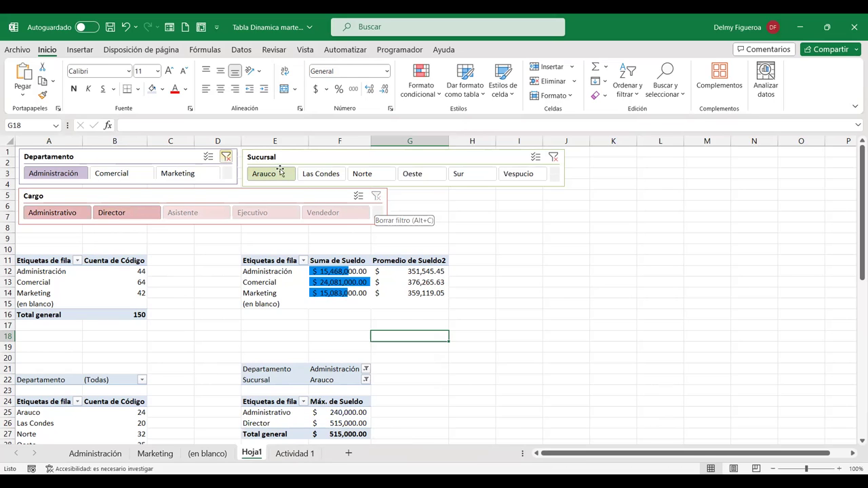
left_click(553, 157)
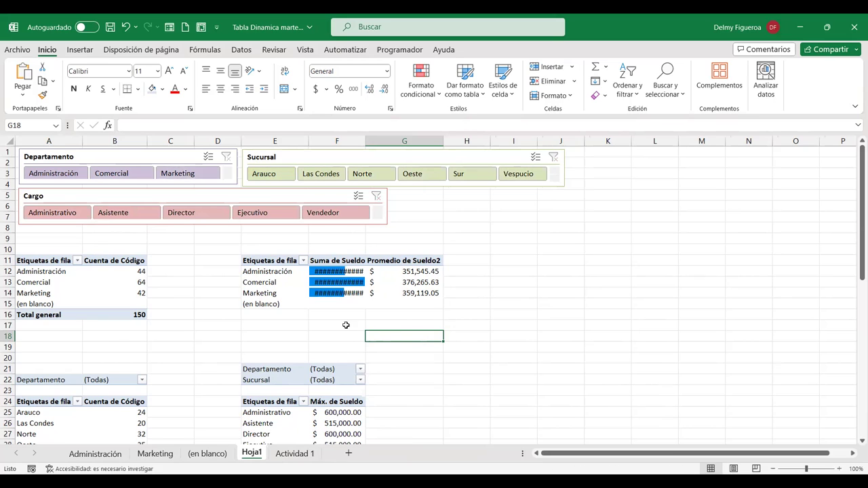
left_click(136, 164)
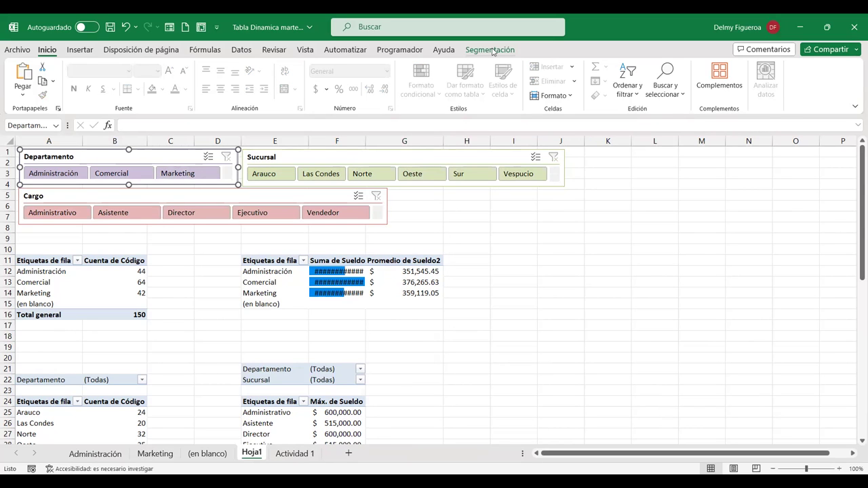
left_click(490, 50)
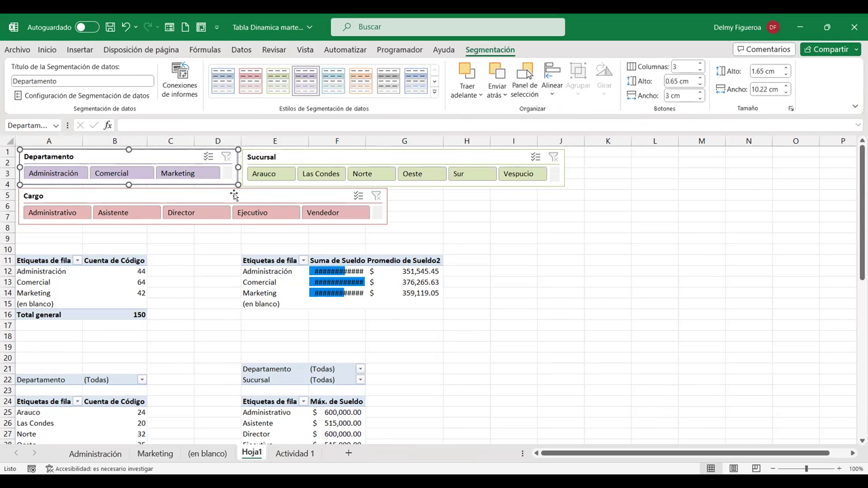
Open Conexiones de informes for the Departamento slicer and enlarge the list to see every pivot table.
right_click(177, 155)
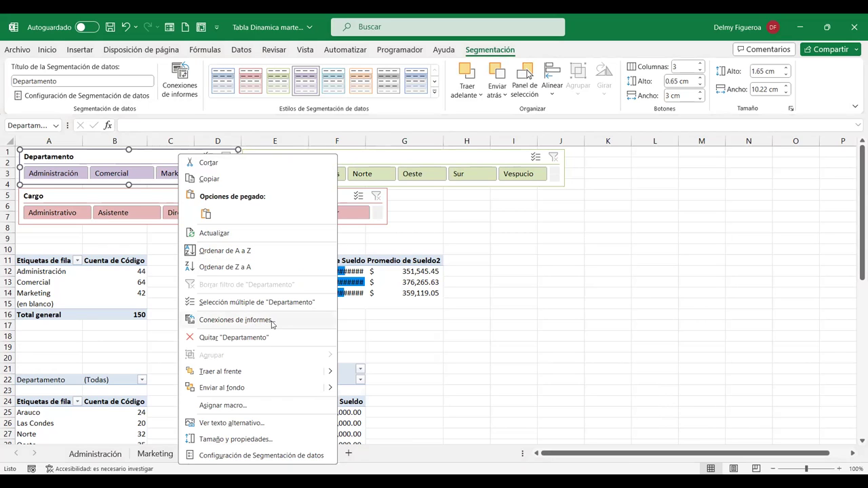
left_click(226, 320)
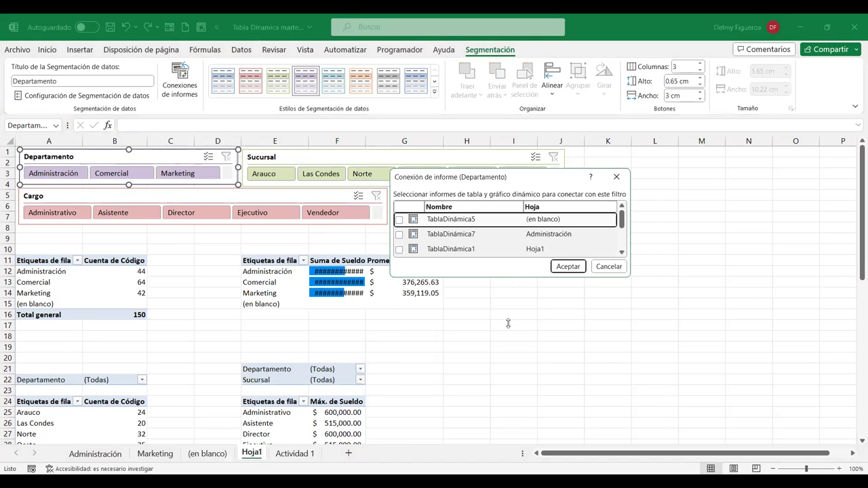
left_click_drag(508, 323, 508, 351)
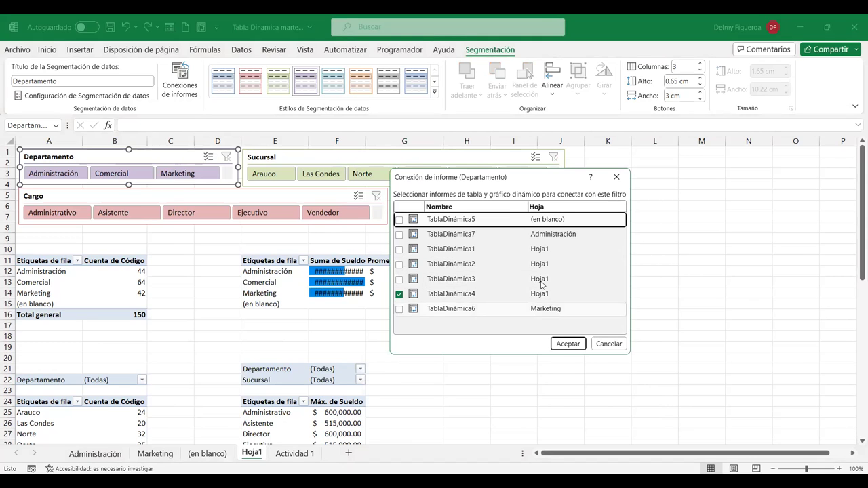
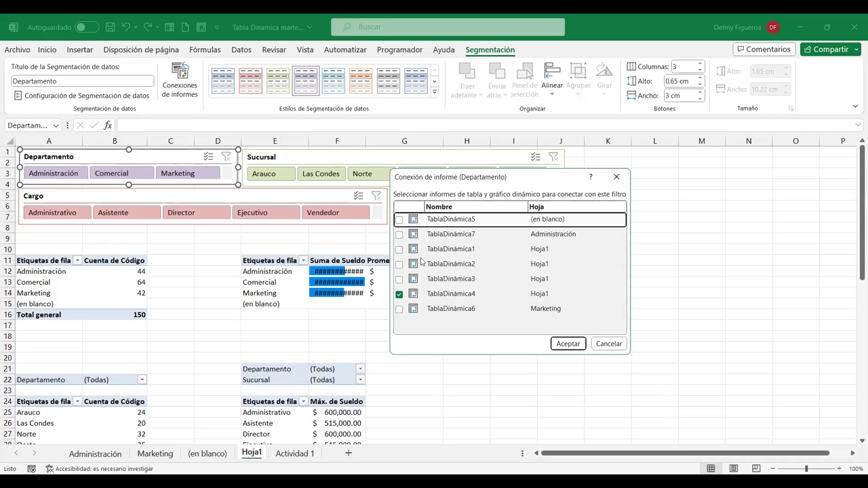
Close the Report Connections dialog unchanged and rename the A11 pivot table from TablaDinámica1 to Departamentos.
left_click(607, 345)
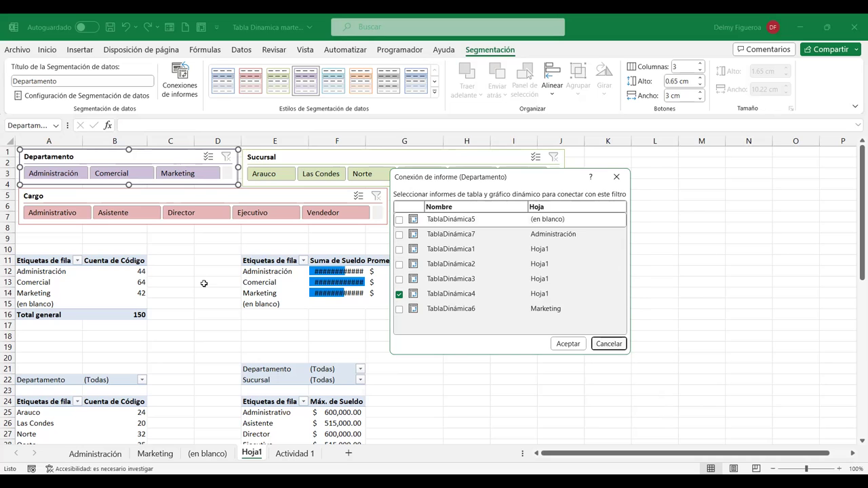
left_click(33, 263)
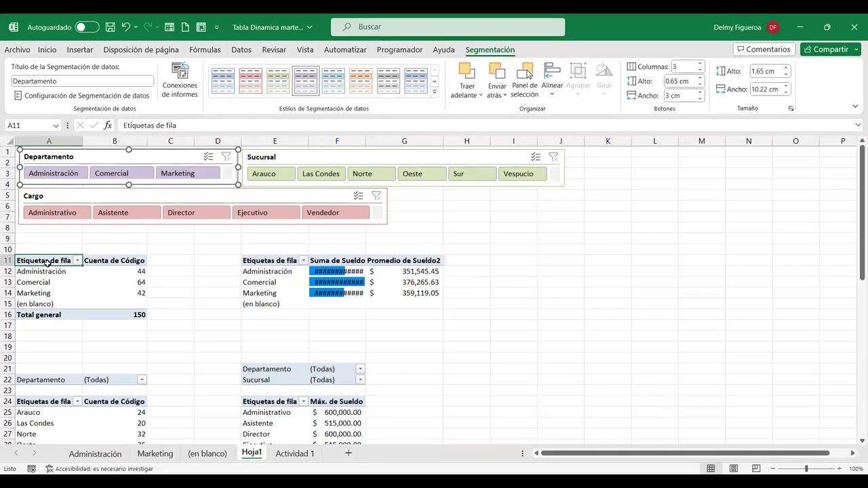
left_click(507, 53)
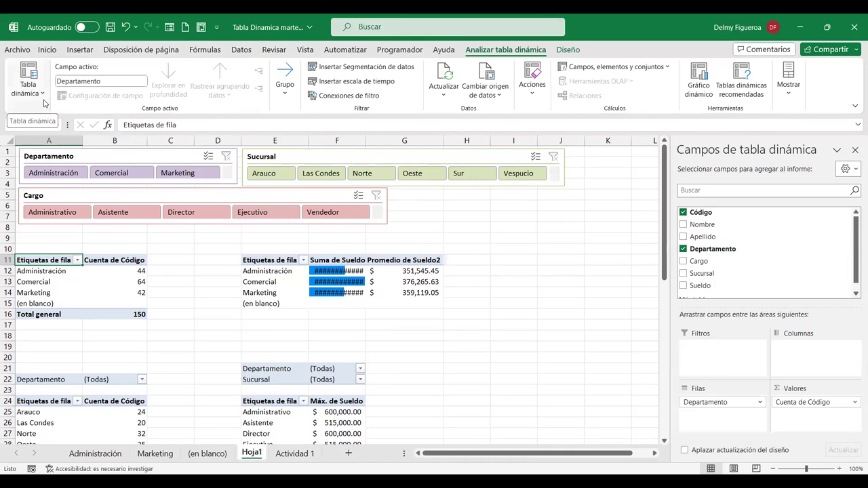
left_click(43, 95)
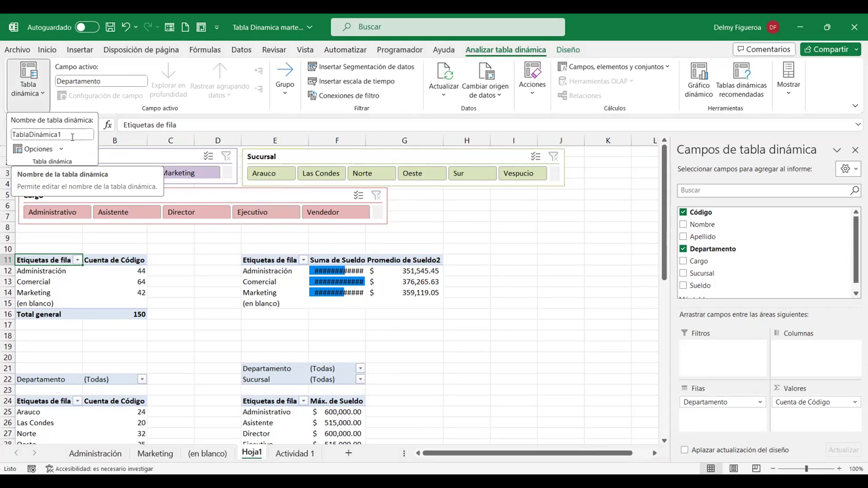
left_click(71, 135)
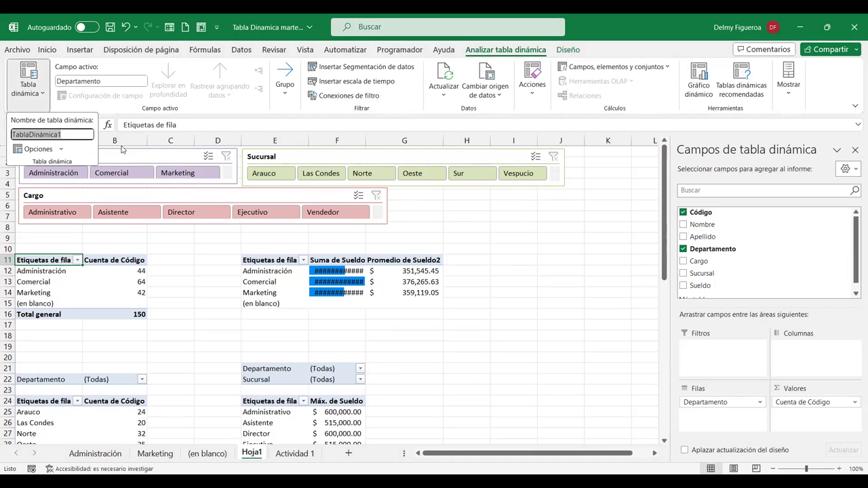
type("Departamentos")
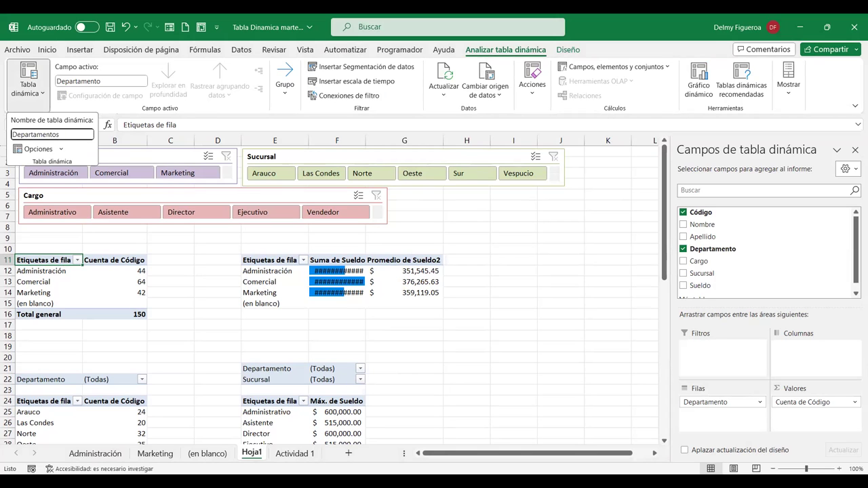
key("Return")
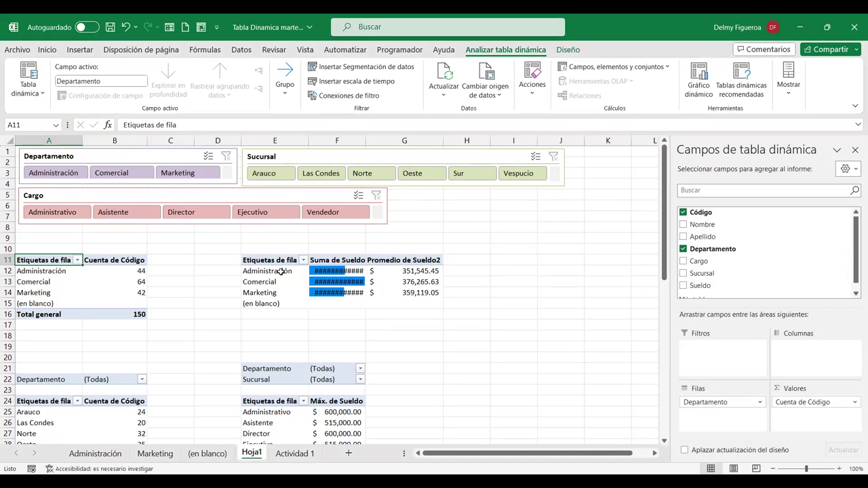
Rename the E12 salary pivot table from TablaDinámica3 to SumaPromedio.
left_click(281, 270)
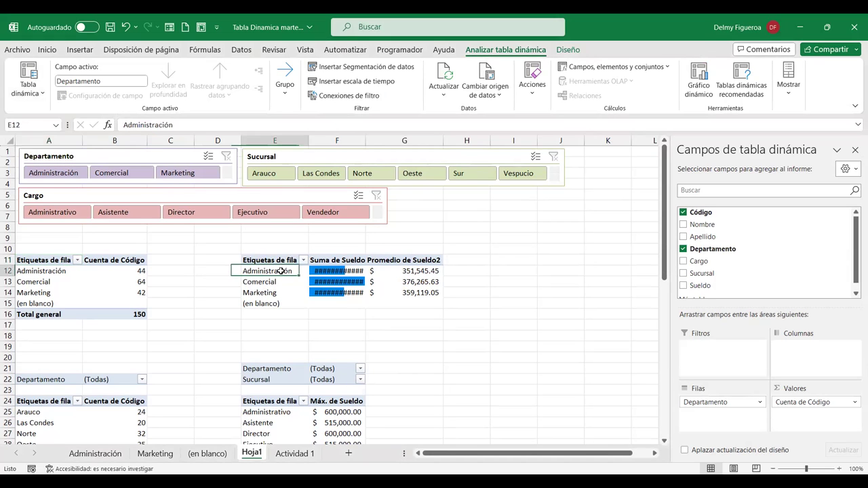
left_click(43, 97)
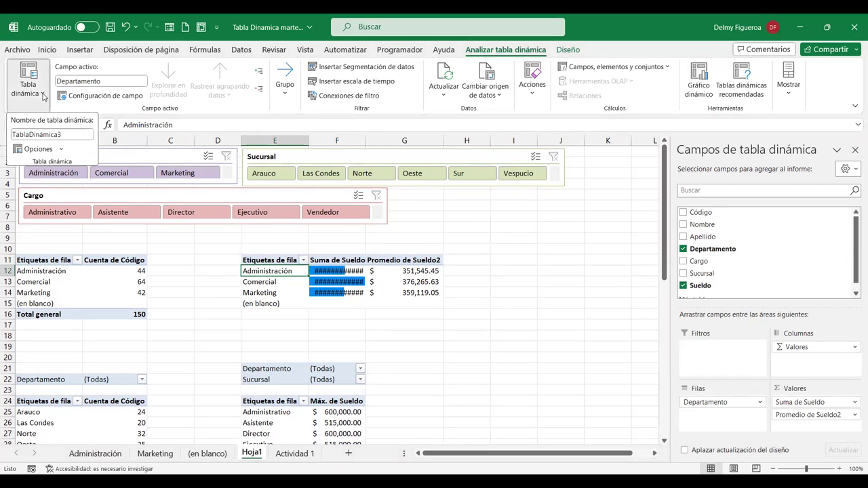
left_click(71, 135)
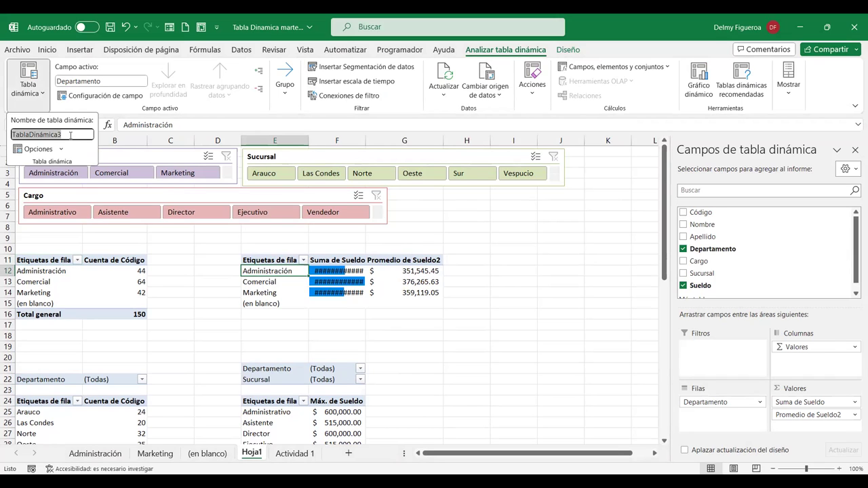
type("SumaPRoemdio")
key("BackSpace")
key("BackSpace")
key("BackSpace")
key("BackSpace")
key("BackSpace")
key("BackSpace")
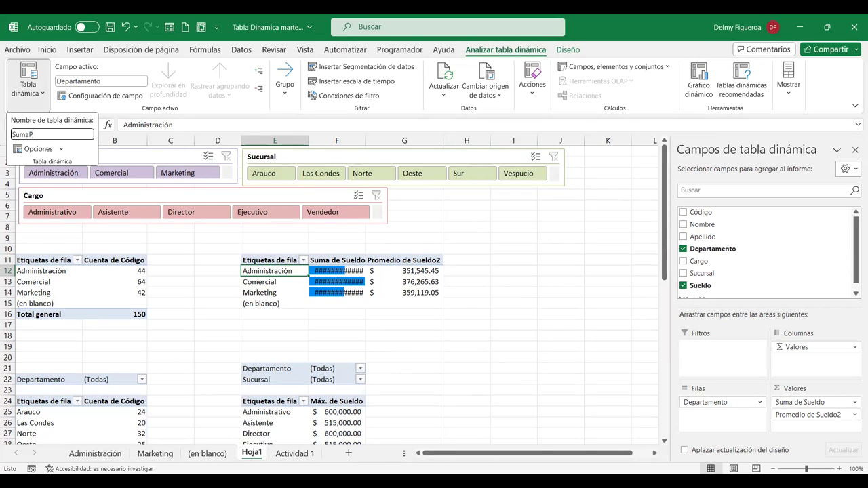
type("omedio")
key("Return")
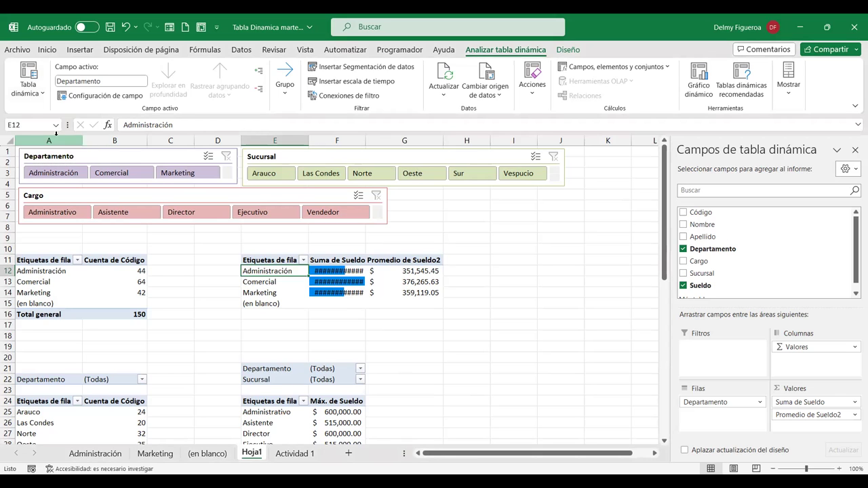
Rename the A25 branch pivot table to Sucursales.
left_click(51, 410)
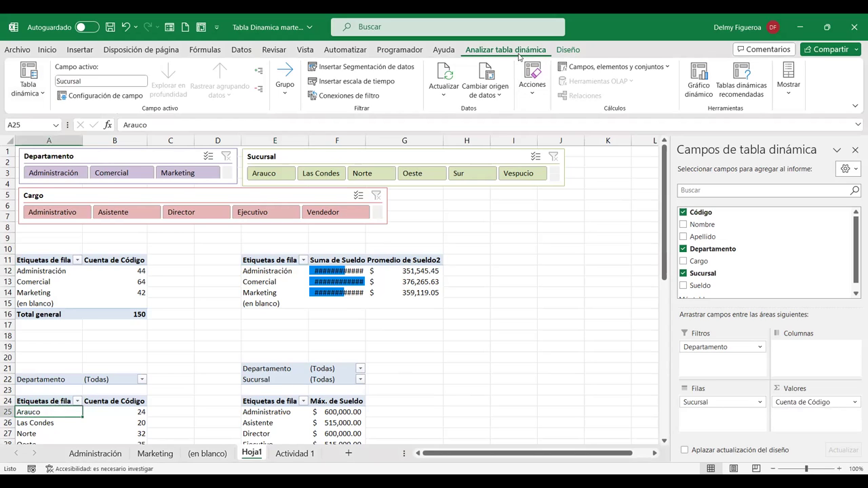
left_click(72, 134)
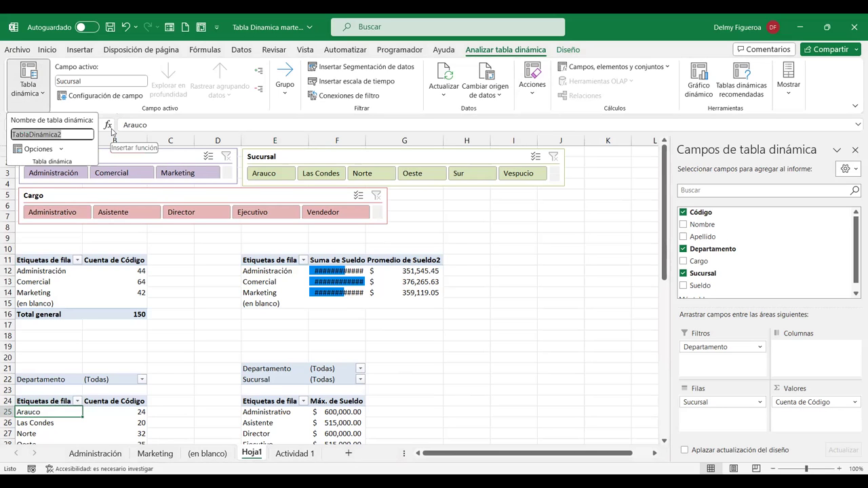
type("Sucursales")
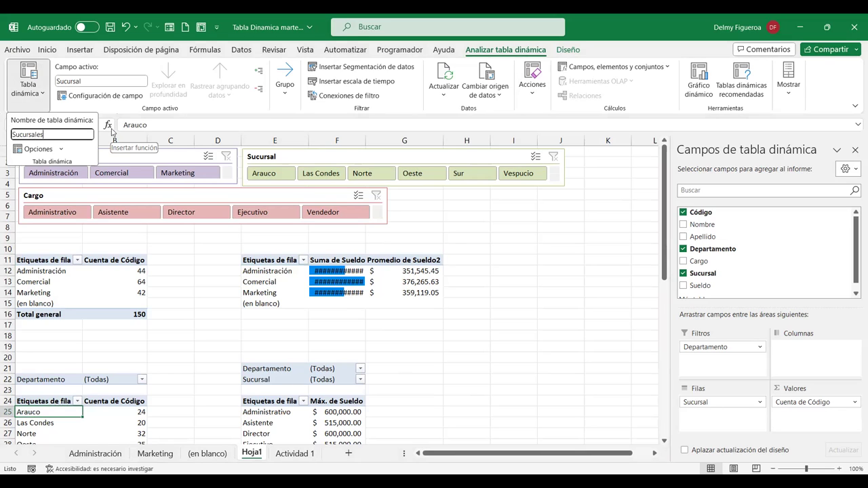
key("Return")
Rename the E24 pivot table from TablaDinámica4 to Cargos.
left_click(274, 400)
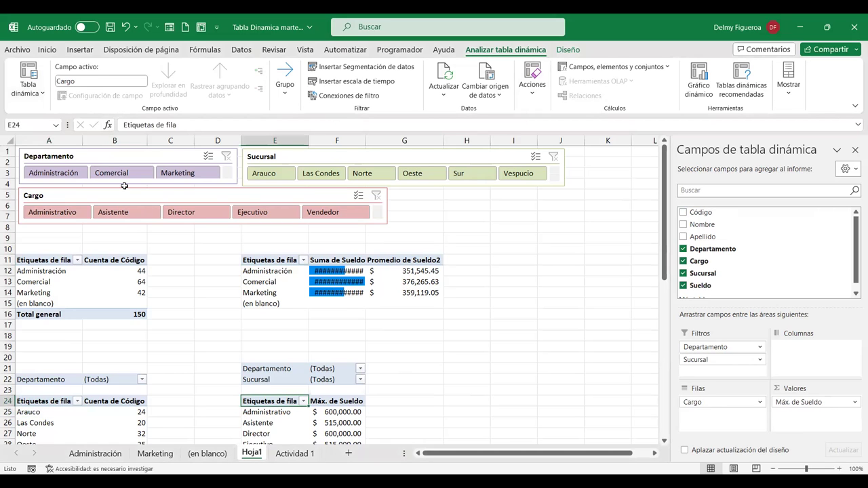
left_click(46, 98)
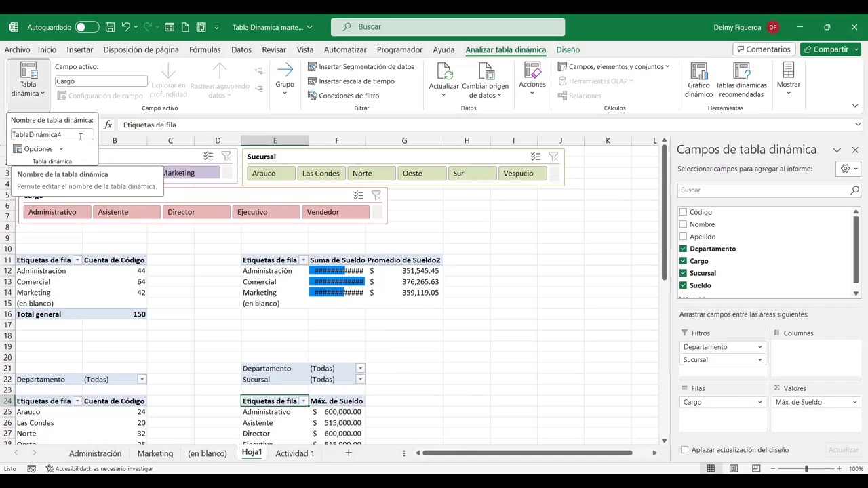
left_click(80, 137)
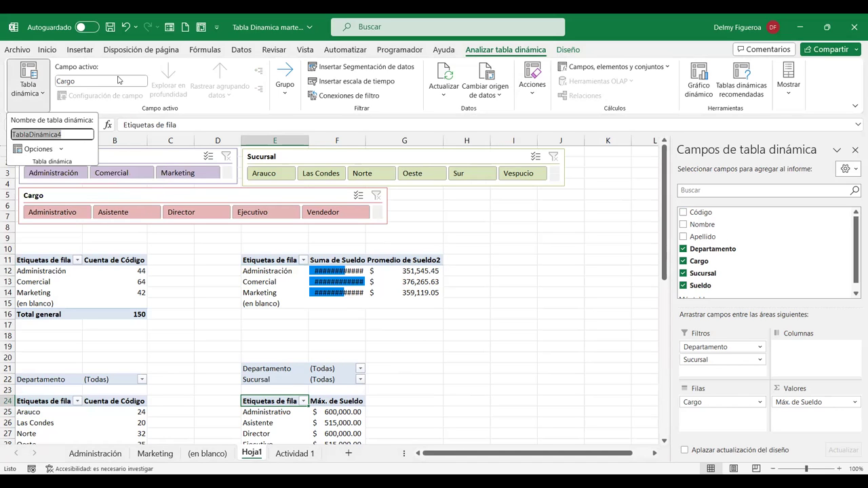
type("Cargoss")
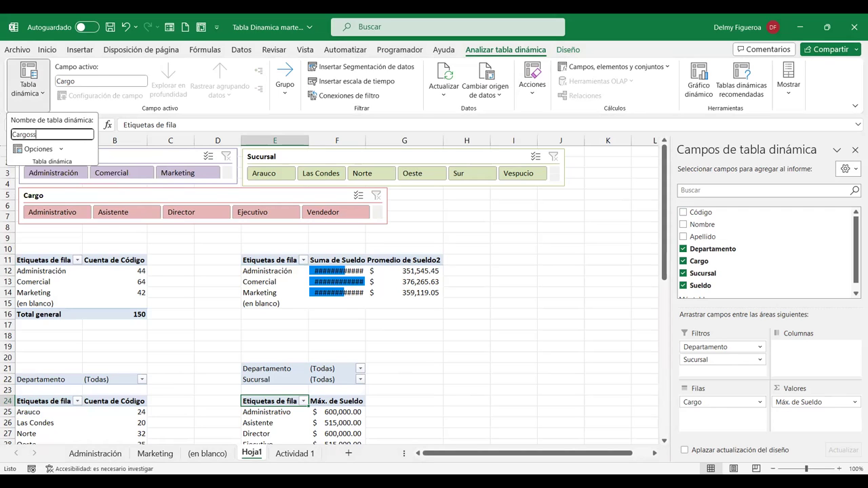
key("Return")
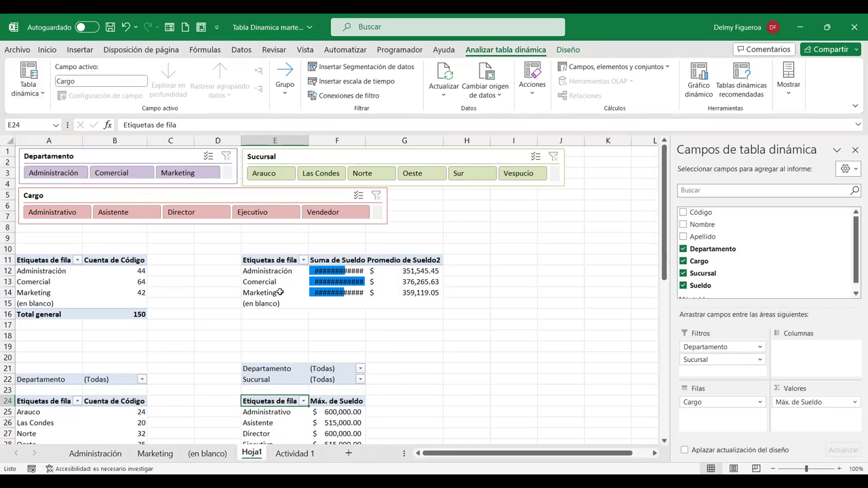
Connect the Departamento slicer to the Departamentos, Sucursales and SumaPromedio pivot tables alongside Cargos.
left_click(157, 156)
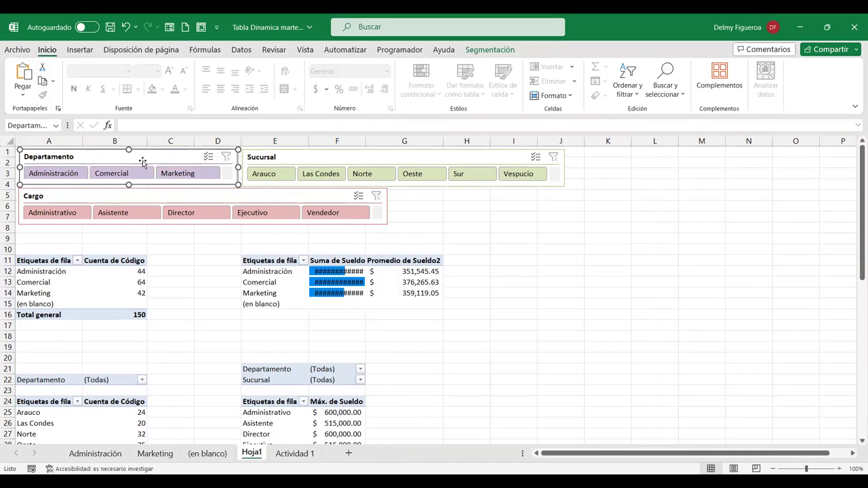
right_click(142, 160)
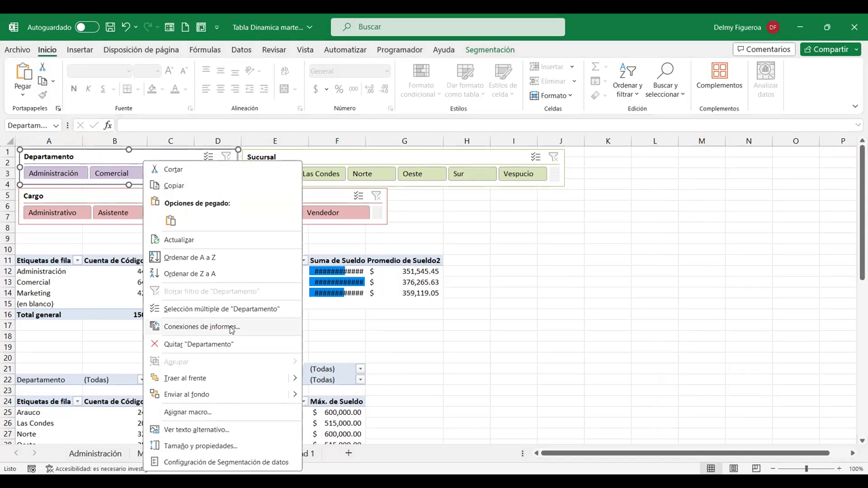
left_click(258, 332)
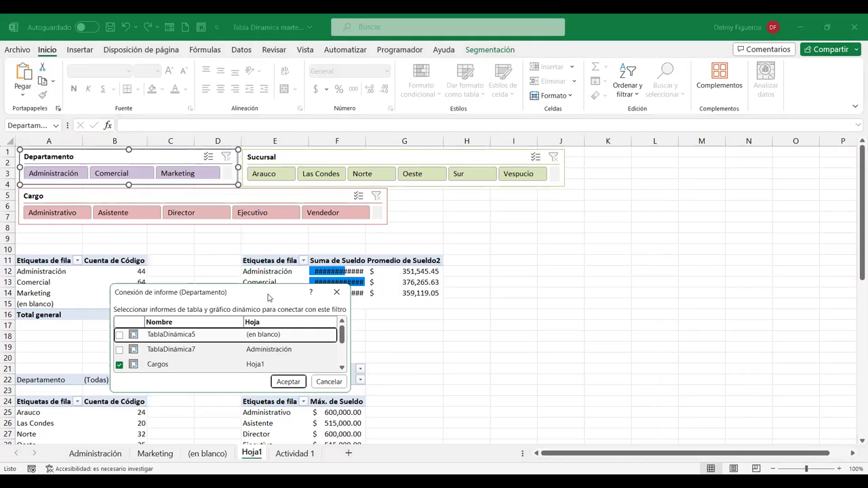
left_click_drag(268, 297, 560, 196)
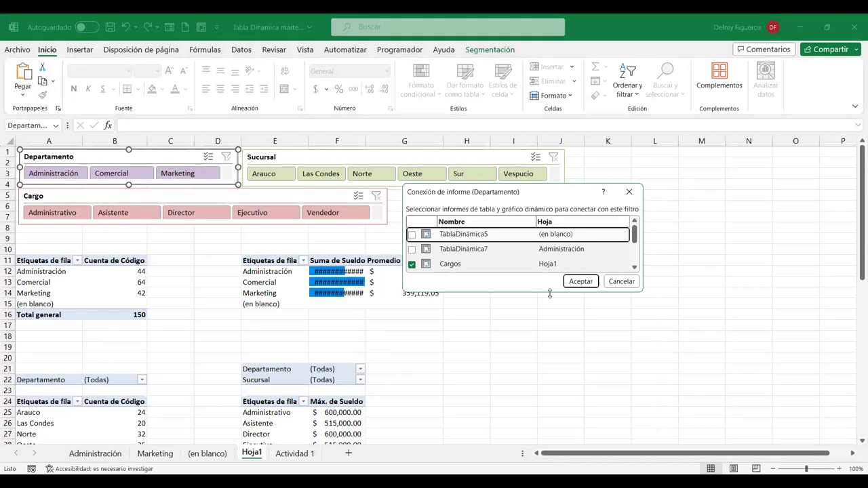
mouse_move(549, 293)
left_mouse_down()
mouse_move(554, 400)
mouse_move(554, 361)
left_mouse_up()
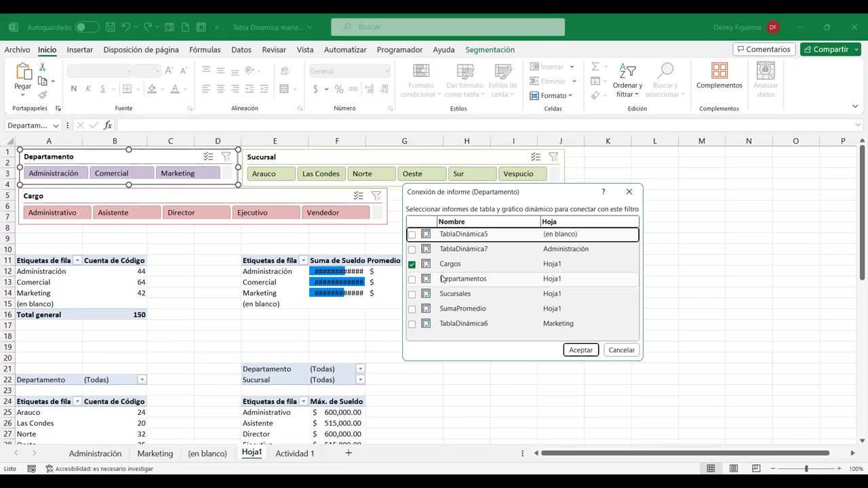
left_click(411, 280)
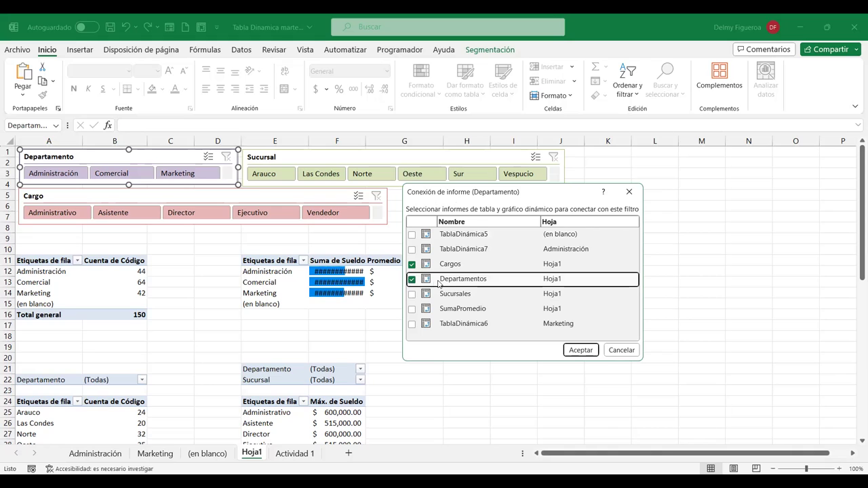
left_click(412, 294)
left_click(412, 309)
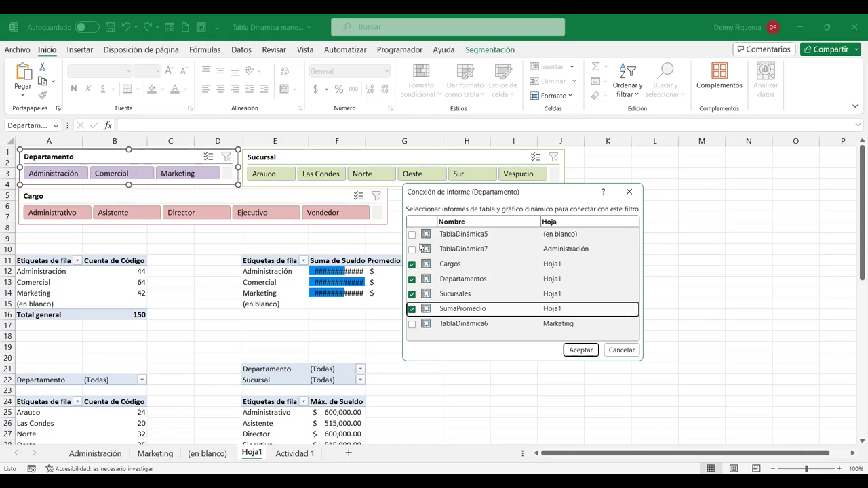
left_click(590, 352)
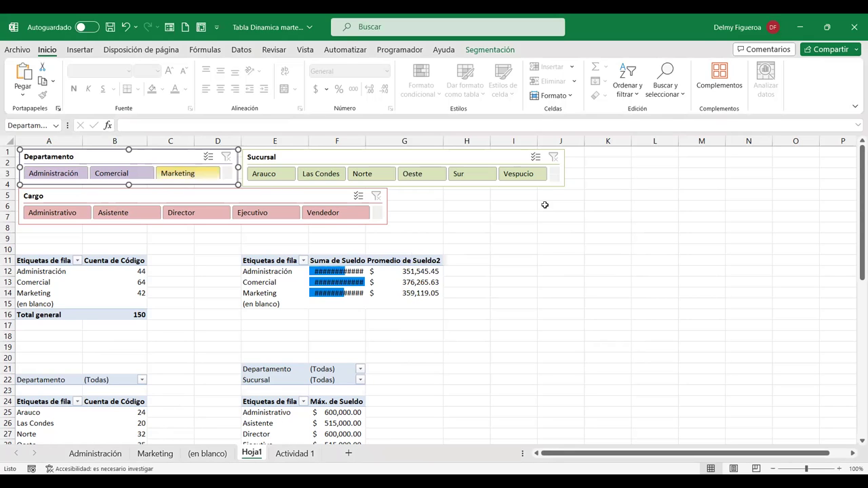
Test department filtering: Comercial, then Marketing plus Administración with multi-select on.
left_click(552, 228)
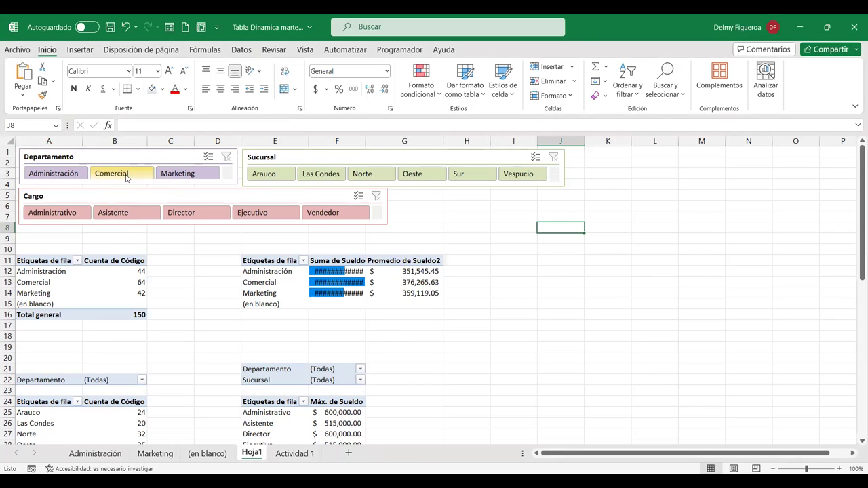
left_click(127, 177)
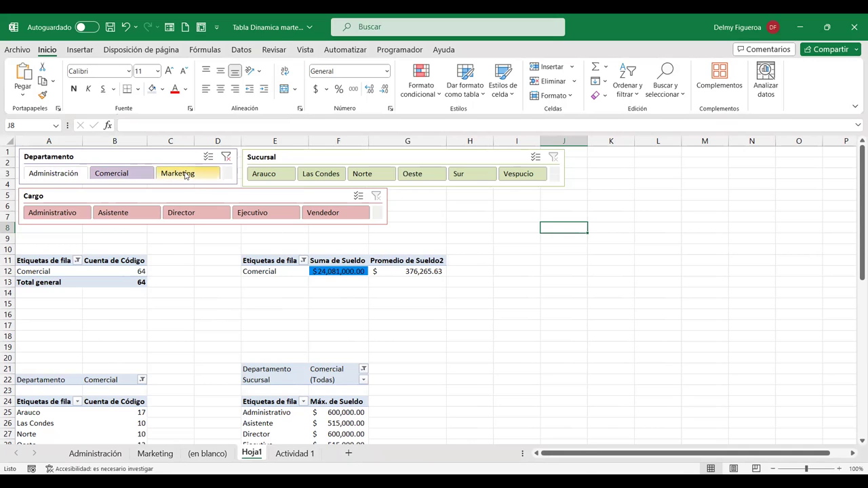
left_click(185, 175)
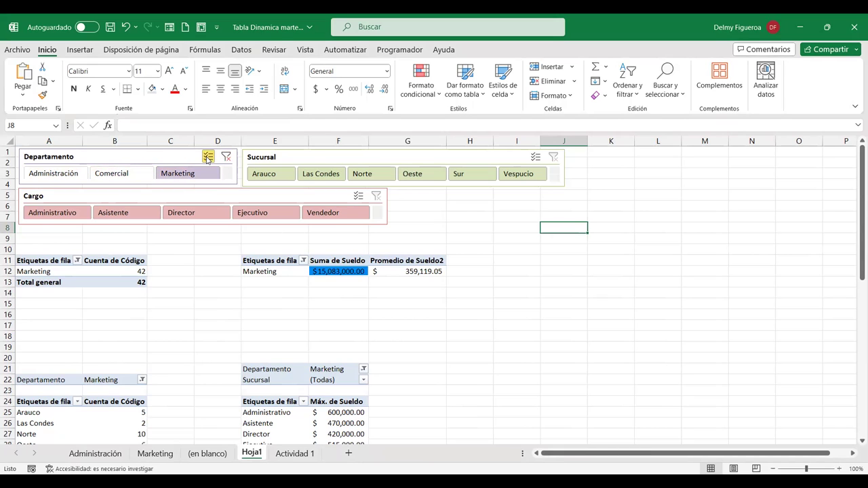
left_click(208, 158)
left_click(45, 172)
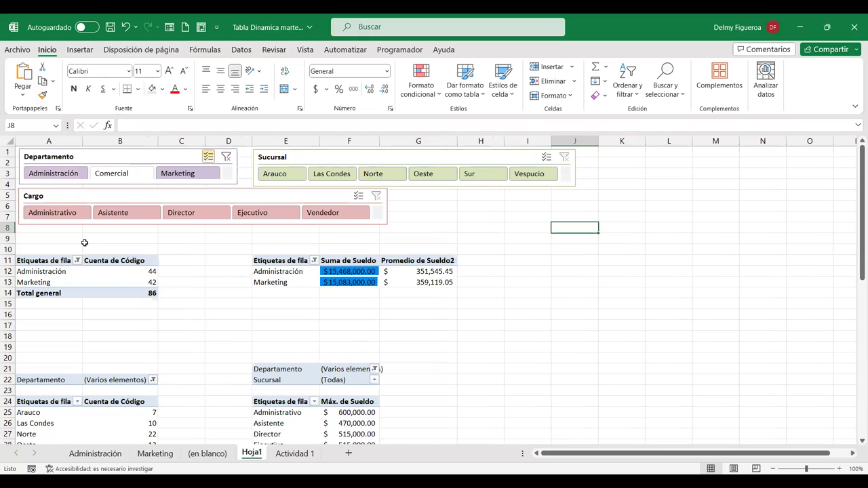
scroll(130, 329, "down", 2)
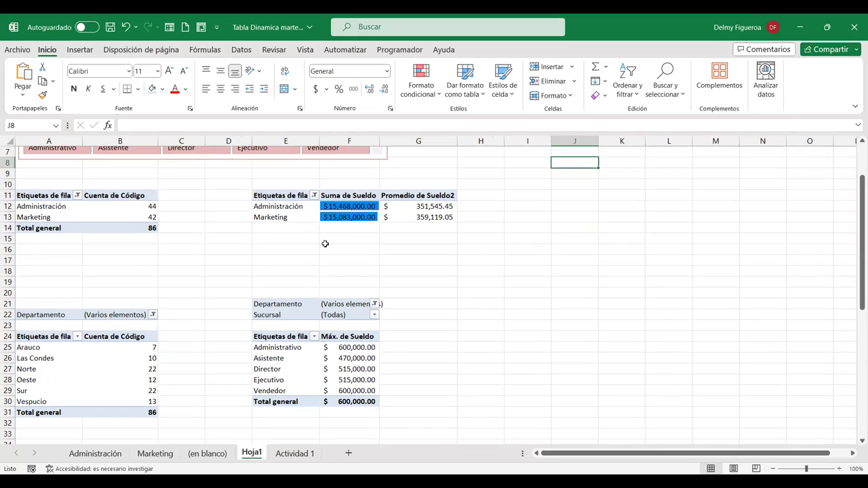
scroll(324, 243, "up", 2)
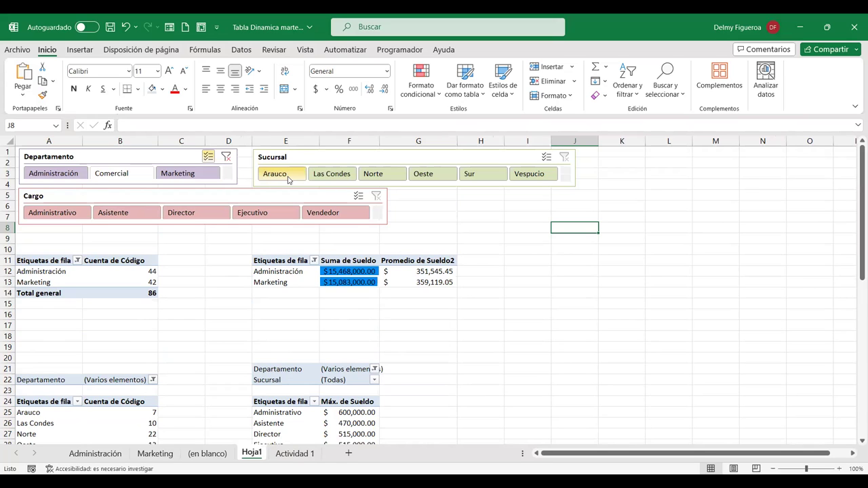
Filter the branch to Arauco, then clear the Departamento filter and turn multi-select off.
left_click(288, 177)
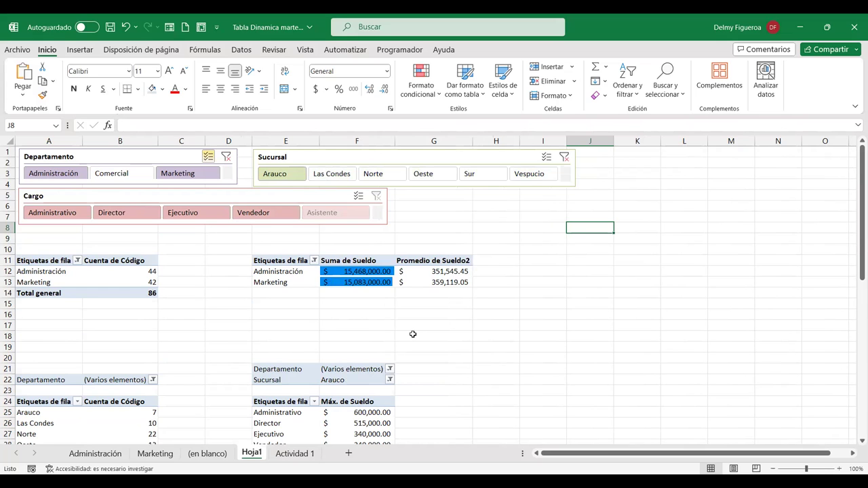
scroll(278, 324, "down", 2)
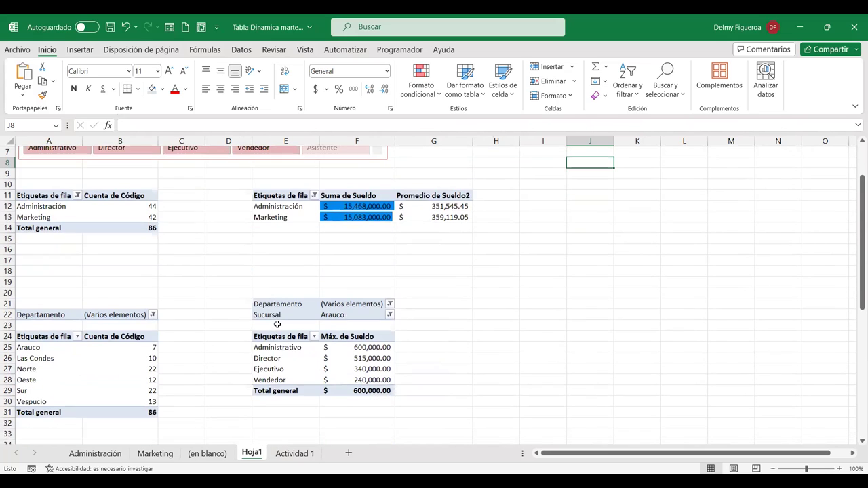
scroll(277, 324, "up", 2)
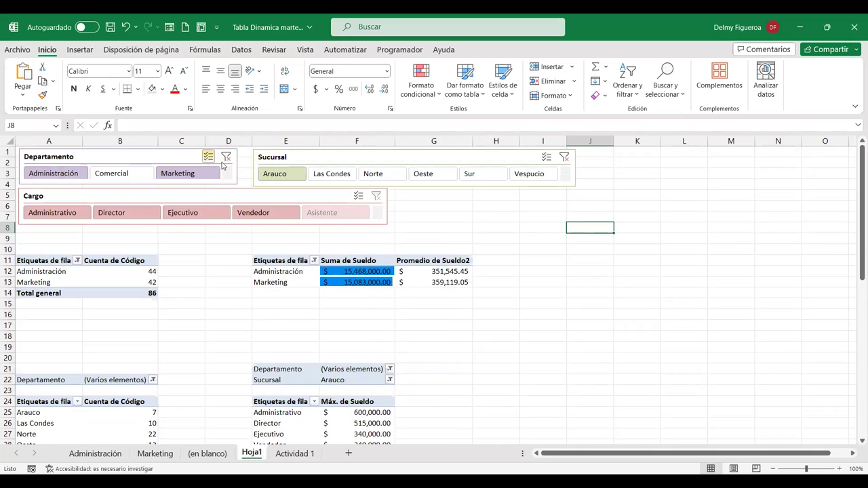
left_click(225, 158)
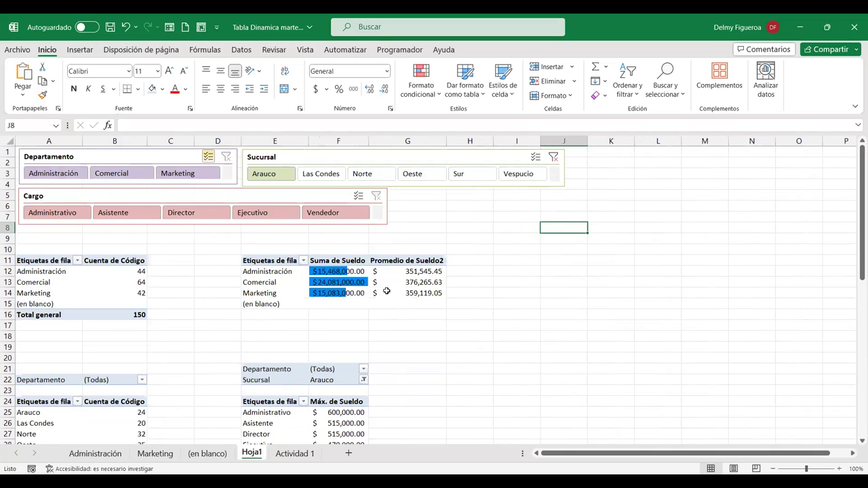
left_click(207, 157)
left_click(122, 159)
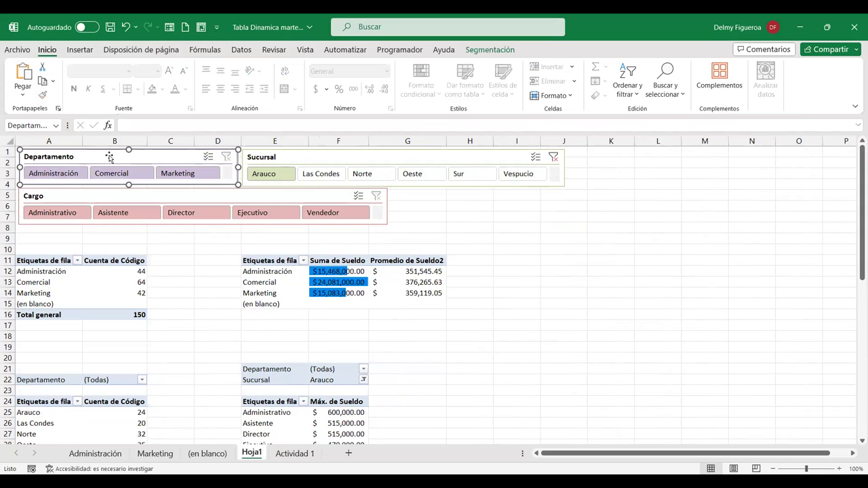
Clear the Sucursal filter and connect its slicer to the Departamentos, Sucursales and SumaPromedio pivots.
left_click(325, 155)
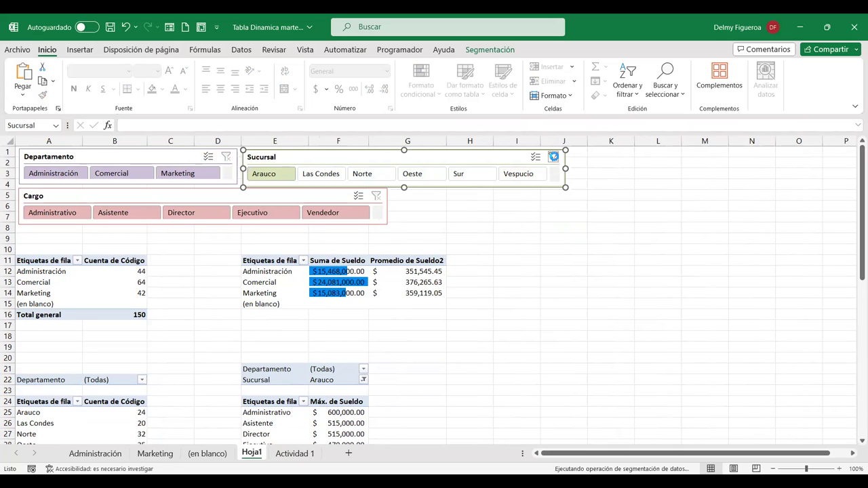
left_click(553, 157)
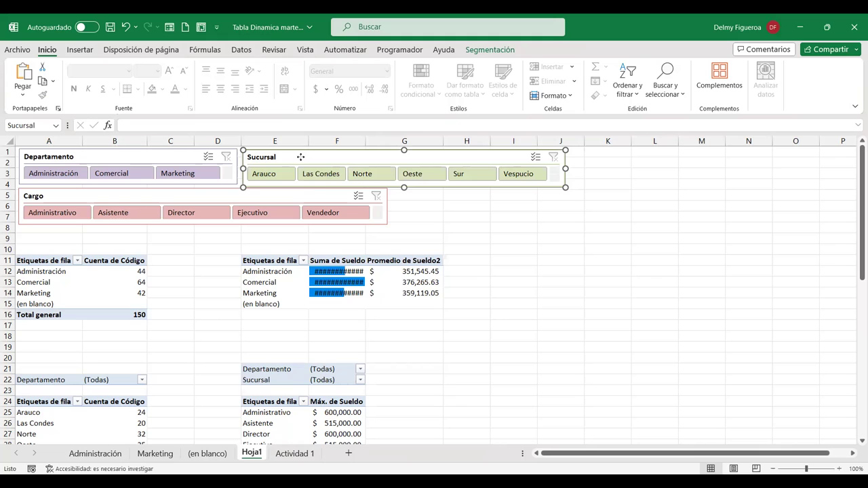
right_click(312, 184)
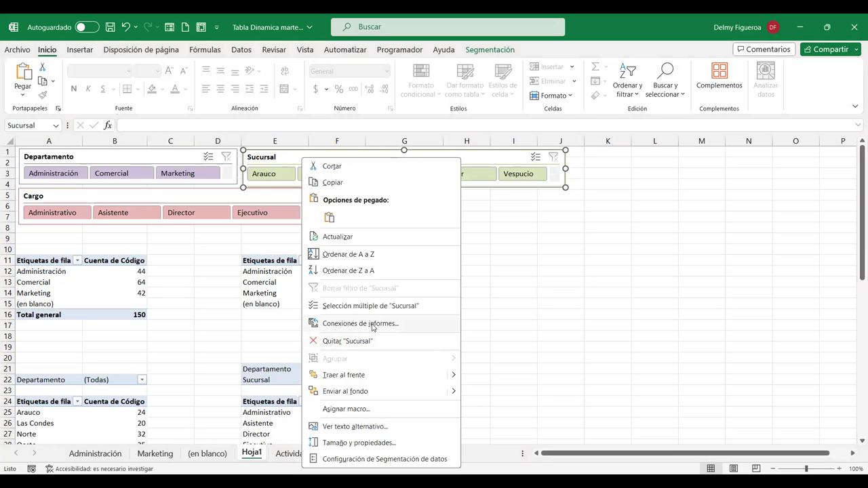
left_click(356, 324)
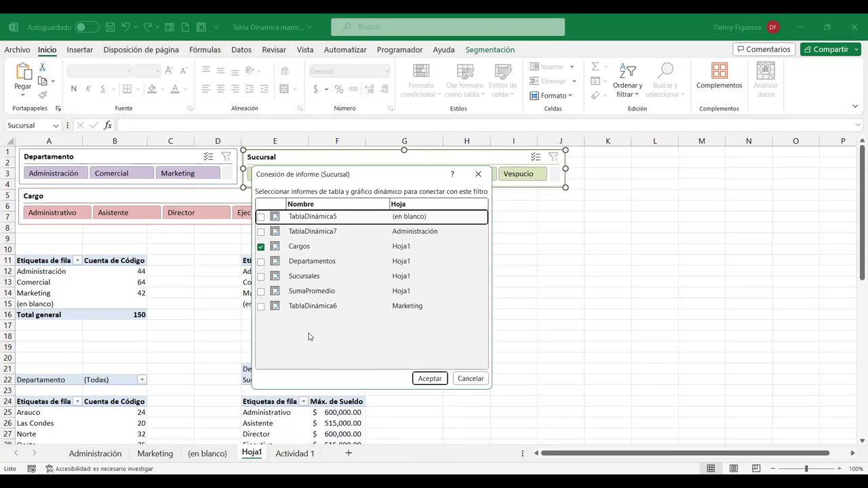
left_click(260, 261)
left_click(260, 277)
left_click(261, 292)
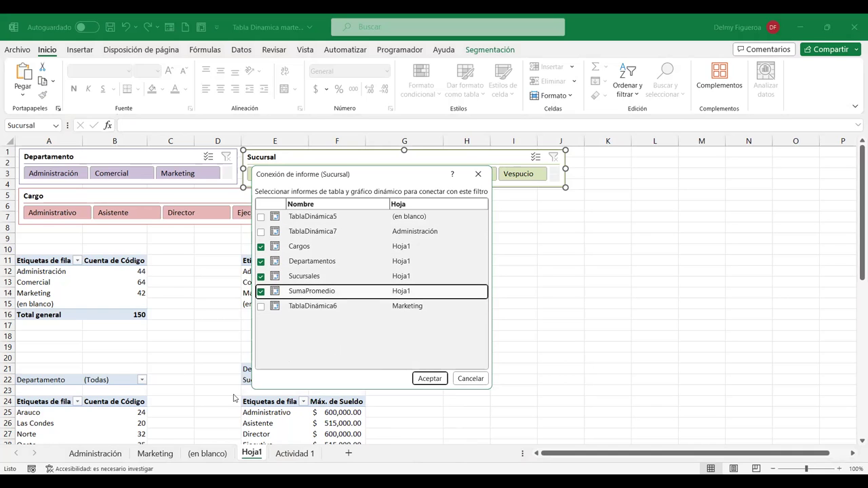
left_click(433, 378)
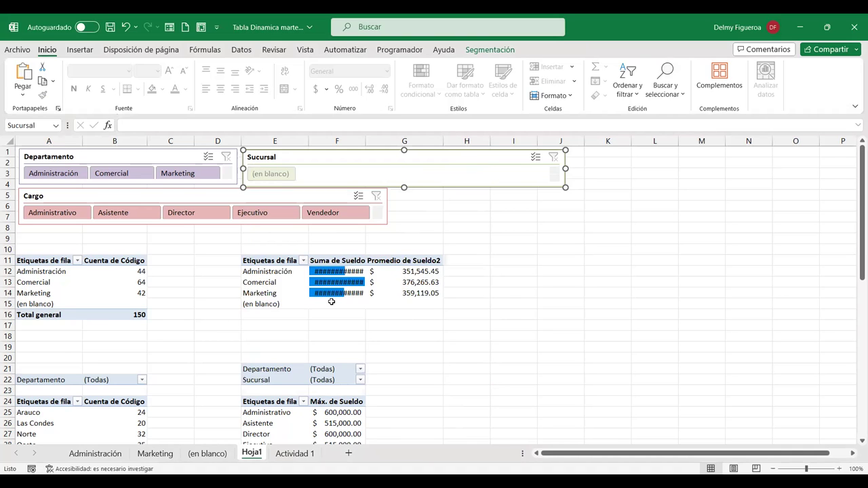
left_click(539, 339)
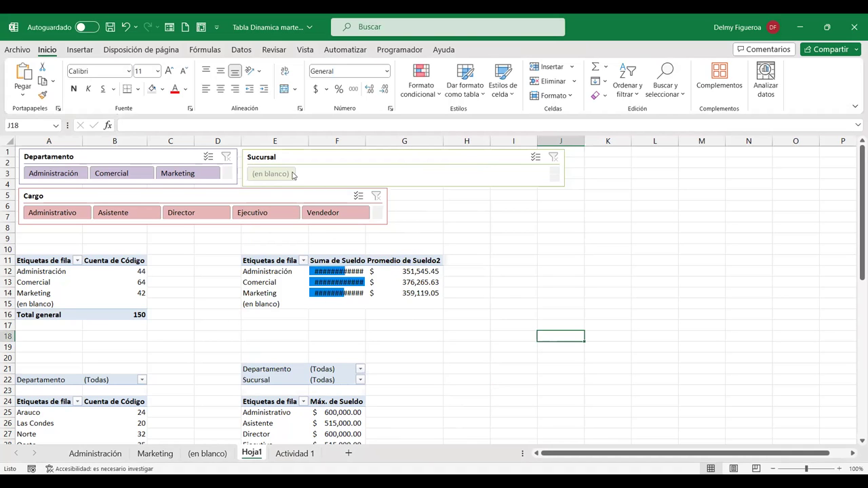
left_click(555, 174)
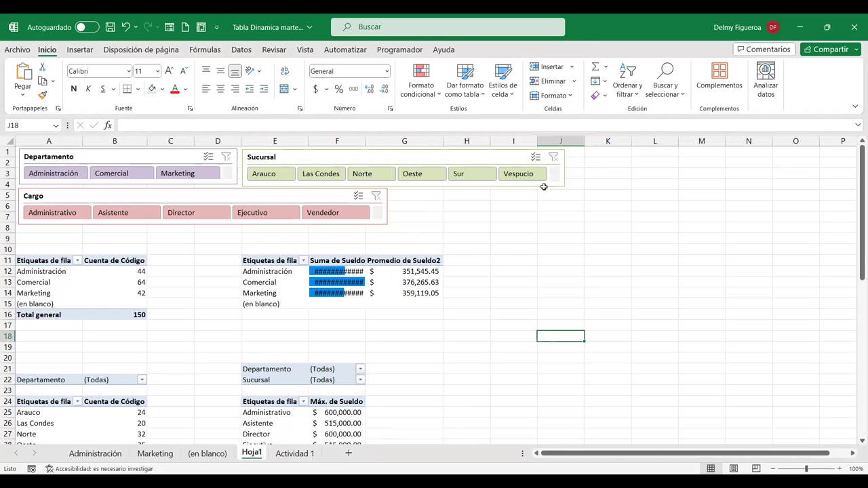
Inspect the fields of the department count, salary sum, maximum salary and branch count pivots.
left_click(510, 280)
left_click(207, 249)
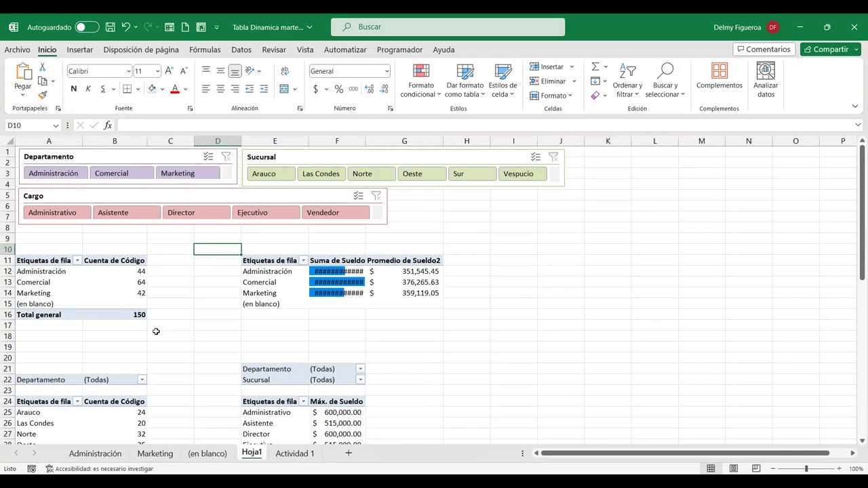
scroll(496, 329, "down", 2)
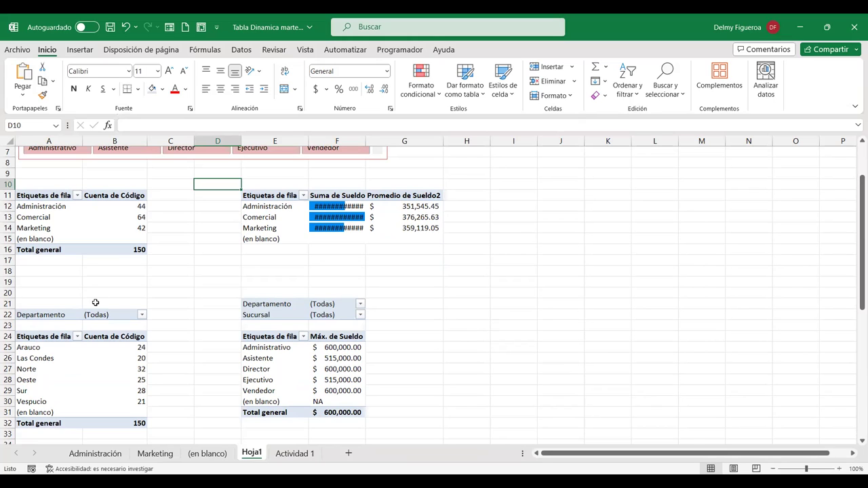
left_click(112, 227)
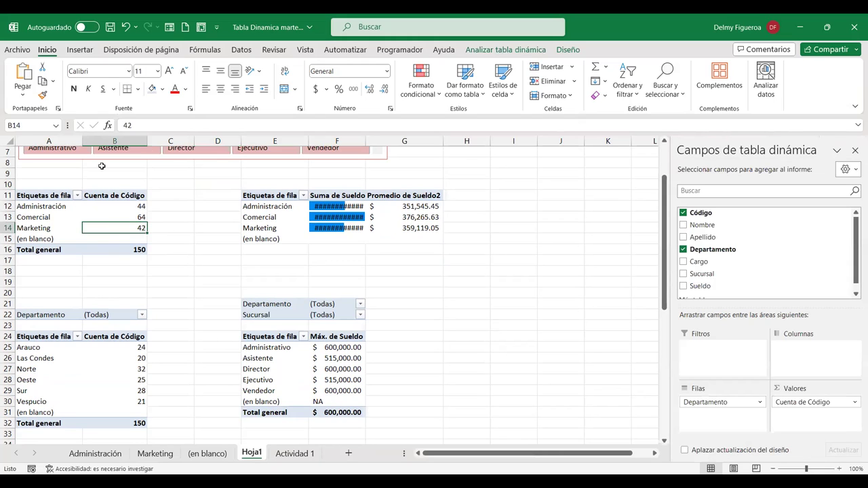
left_click(282, 222)
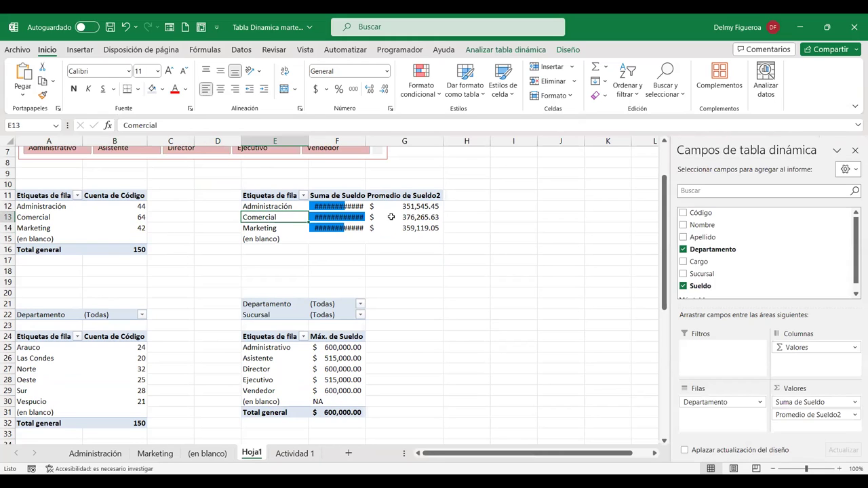
left_click(266, 361)
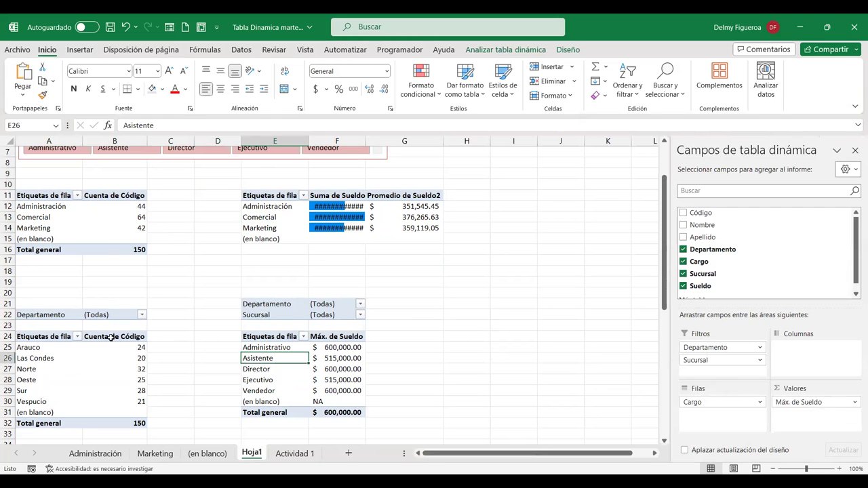
left_click(71, 358)
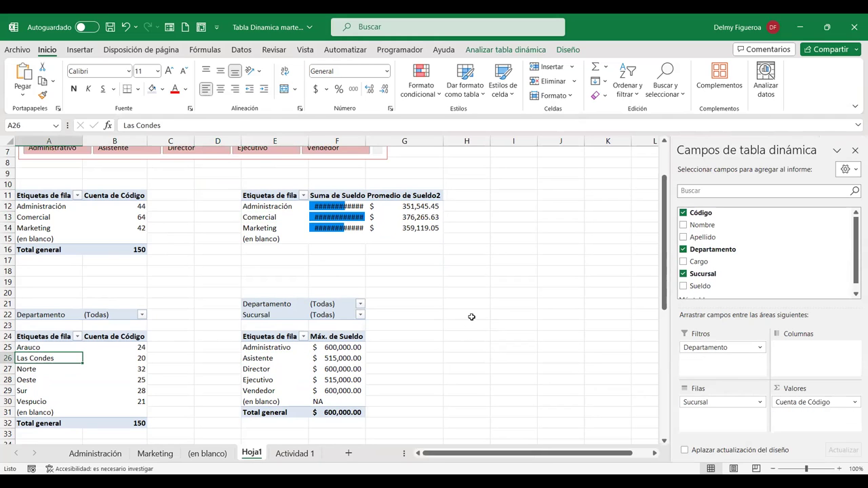
scroll(466, 324, "up", 2)
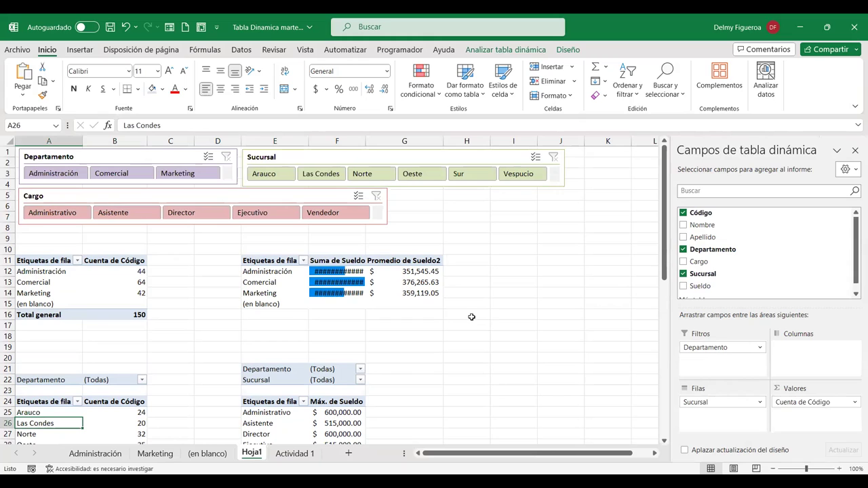
Filter every pivot to the Norte branch and review the 32-employee results.
left_click(375, 176)
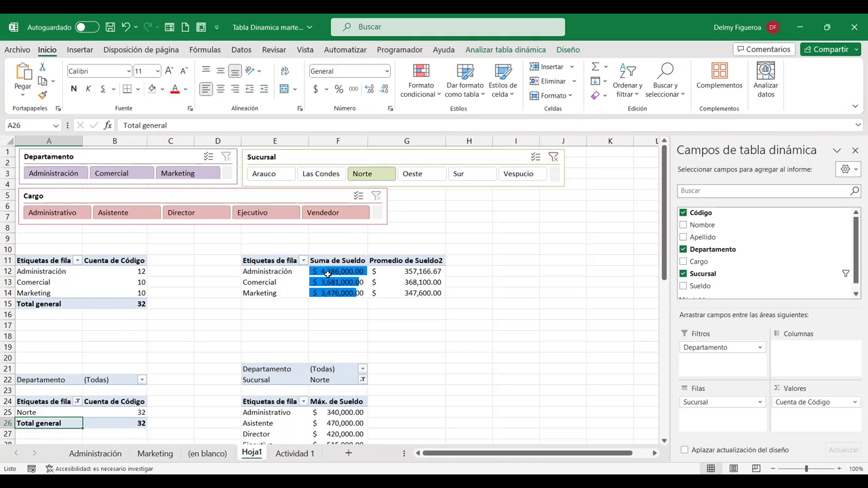
scroll(298, 271, "down", 1)
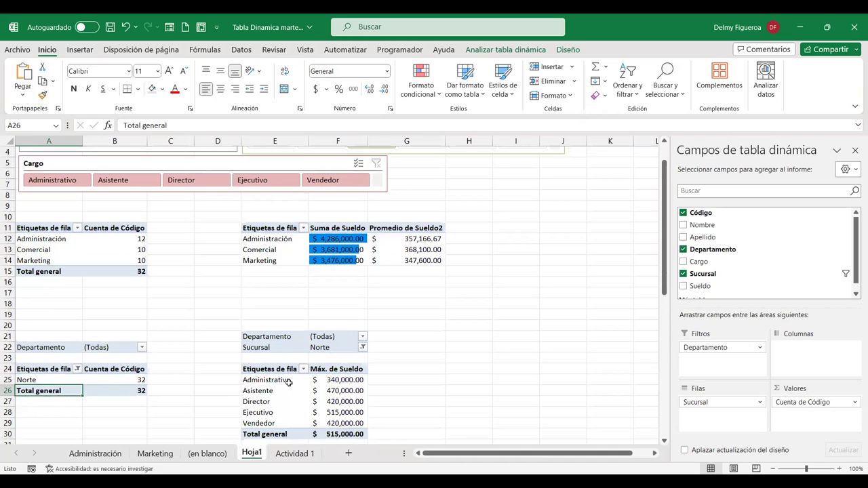
scroll(296, 384, "down", 1)
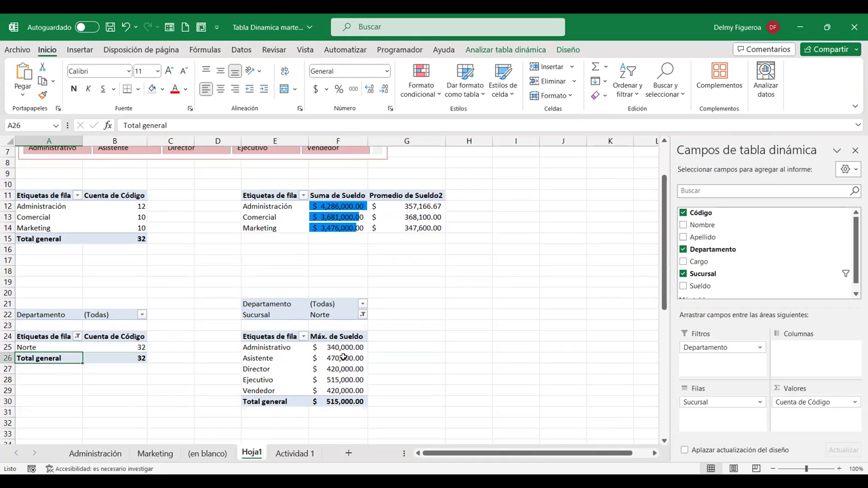
scroll(344, 358, "up", 2)
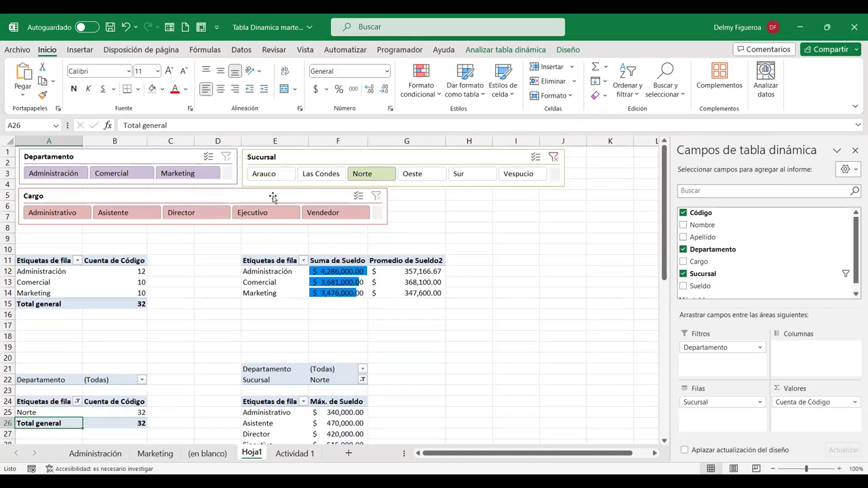
Link the Cargo slicer to the Departamentos, Sucursales and SumaPromedio pivot tables.
left_click(272, 198)
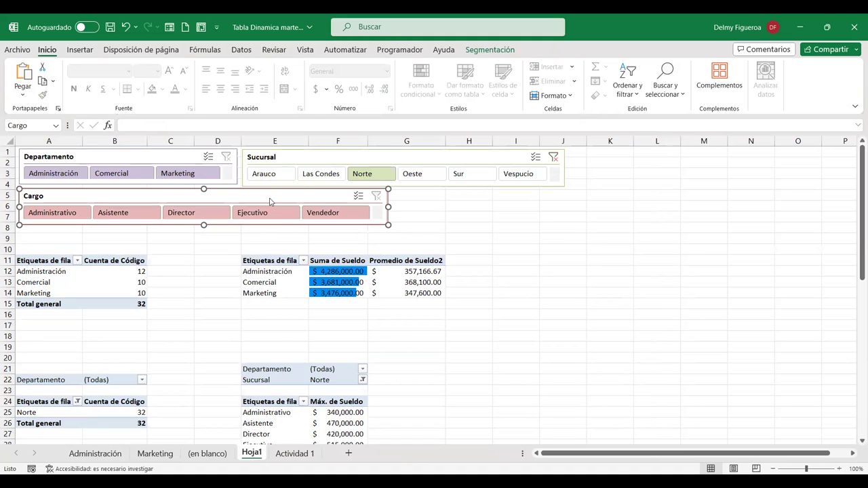
right_click(270, 201)
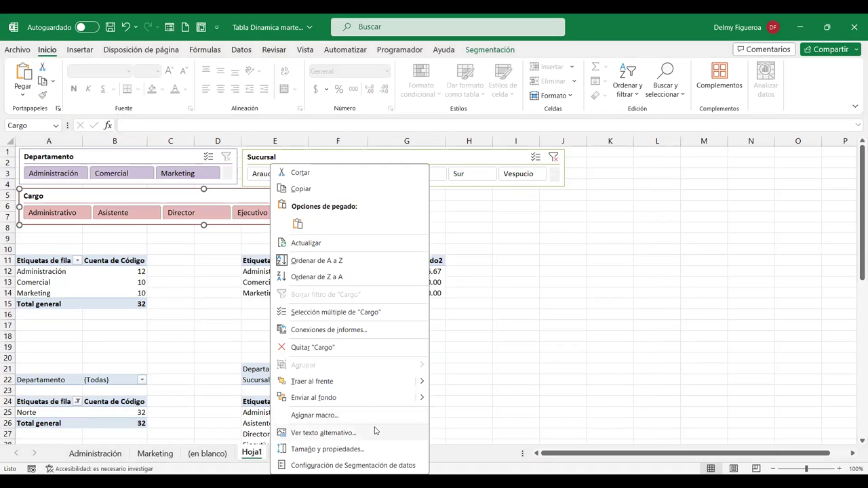
left_click(367, 333)
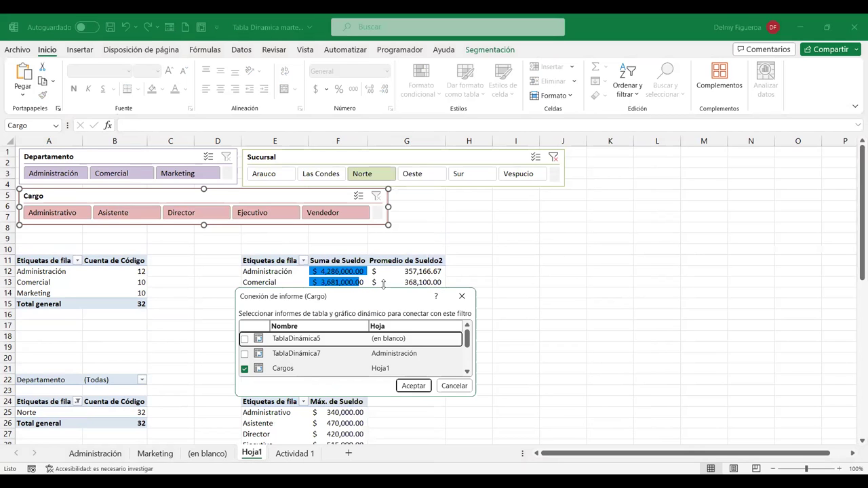
left_click(244, 245)
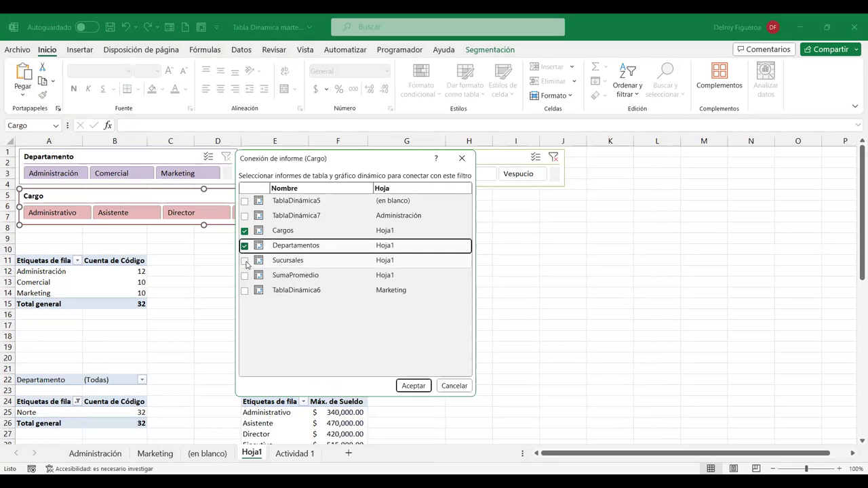
left_click(245, 260)
left_click(245, 275)
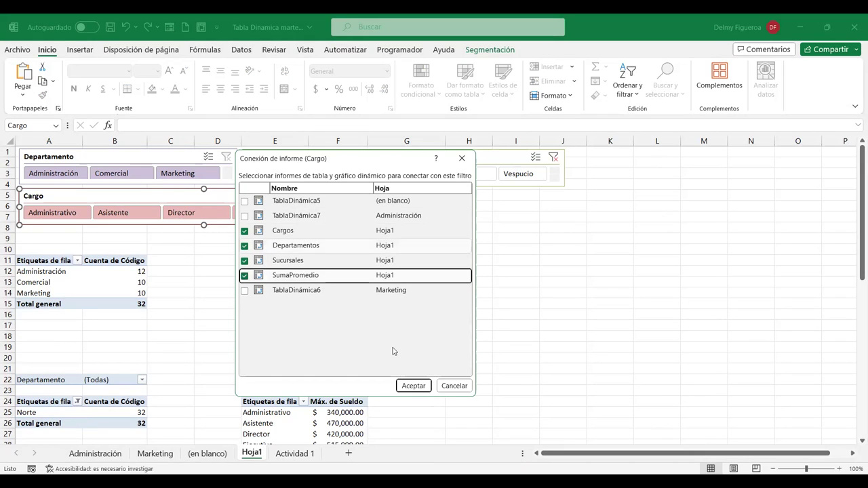
left_click(414, 389)
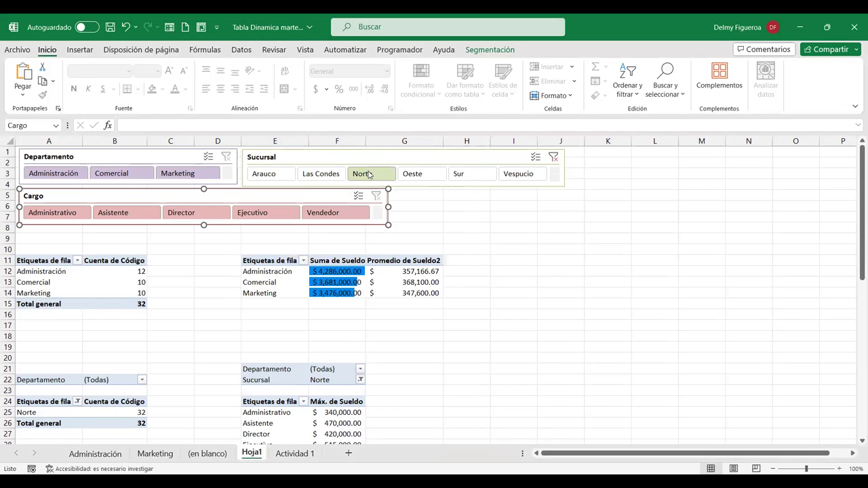
left_click(334, 212)
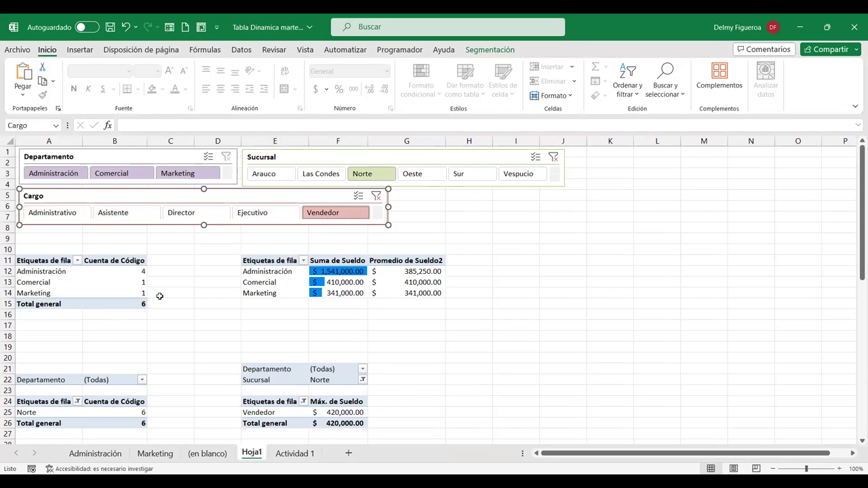
Clear the Cargo and Sucursal filters, then test filtering by Comercial, Oeste and Director.
mouse_move(105, 273)
left_click(376, 196)
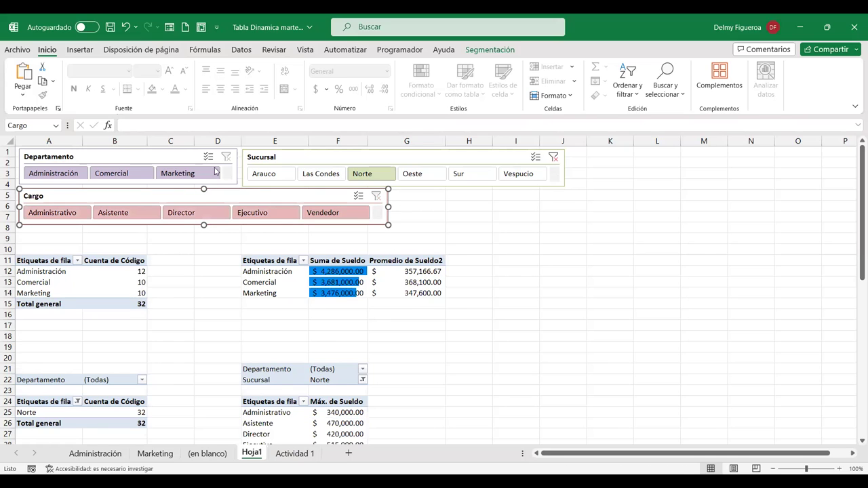
left_click(553, 158)
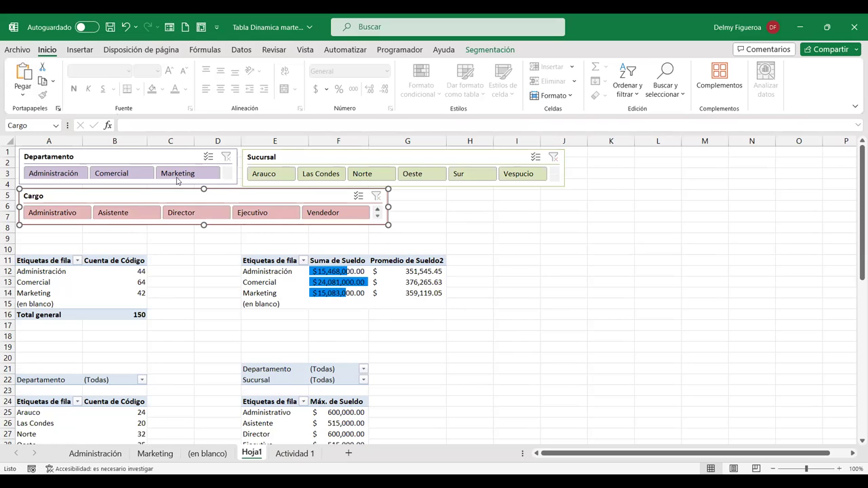
left_click(649, 272)
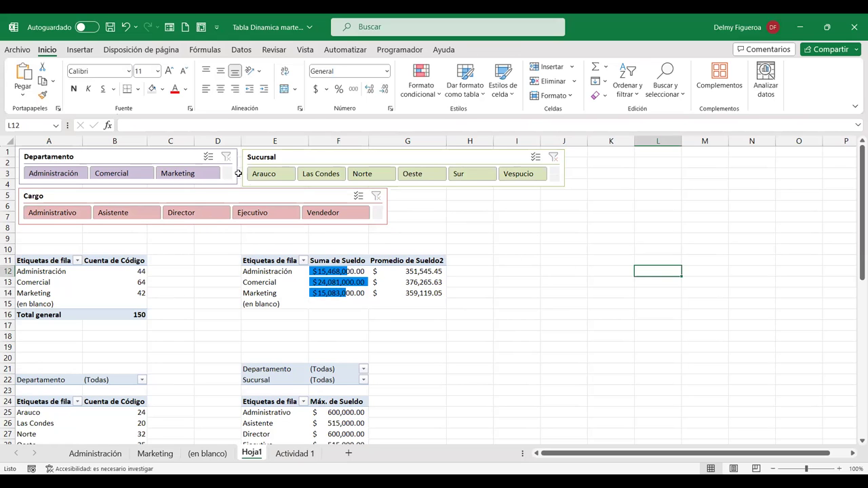
left_click(106, 174)
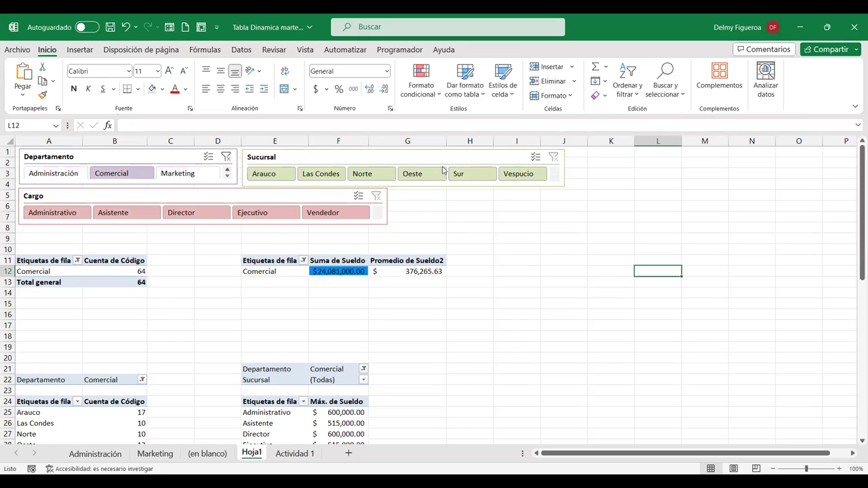
left_click(418, 174)
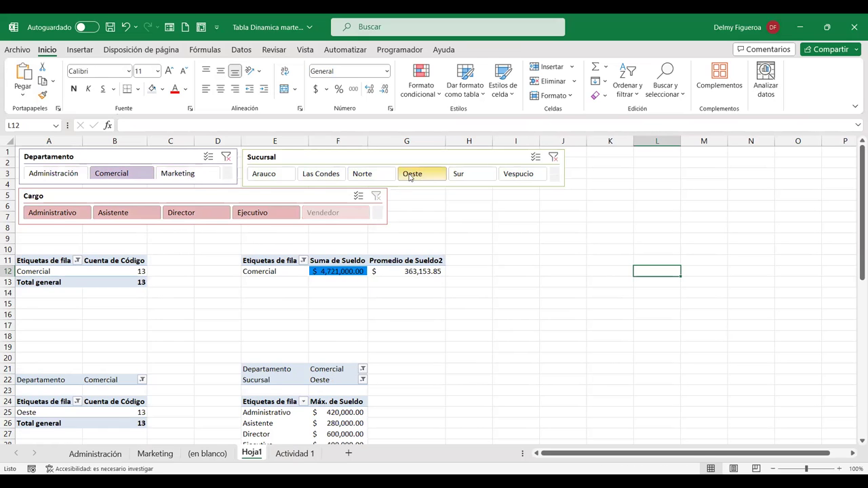
left_click(194, 214)
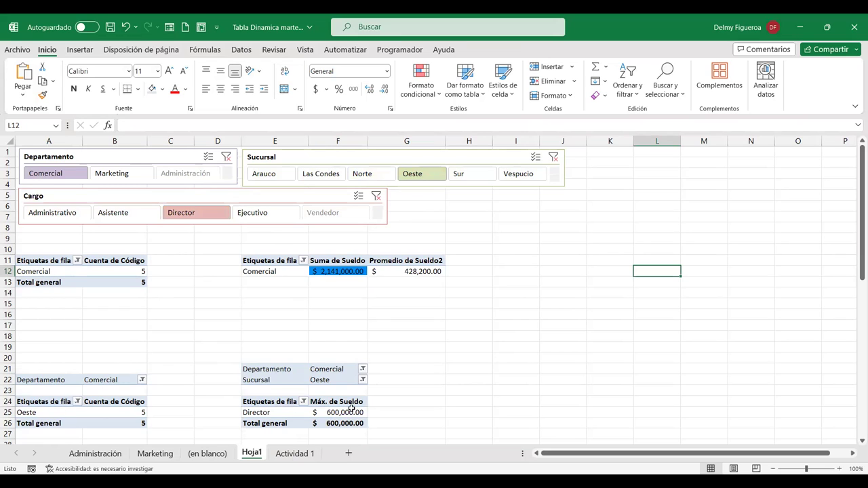
Clear the Cargo, Departamento and Sucursal slicer filters to restore the 150-employee totals.
mouse_move(352, 407)
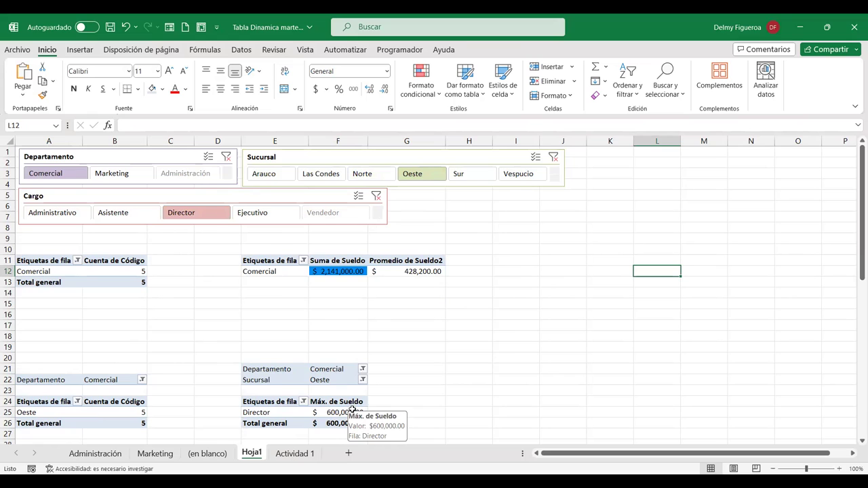
left_click(375, 196)
left_click(229, 157)
left_click(554, 158)
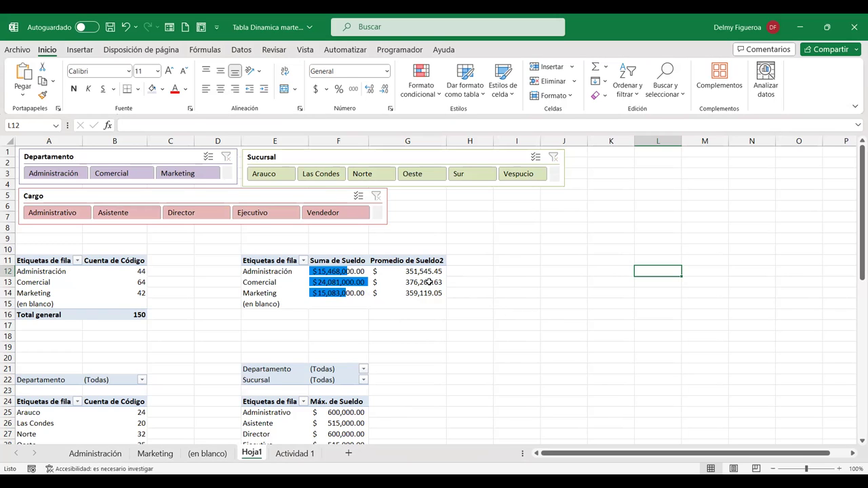
mouse_move(429, 282)
Review the SumaPromedio pivot's fields under Analizar tabla dinámica, then go to the Actividad 1 sheet.
left_click(275, 282)
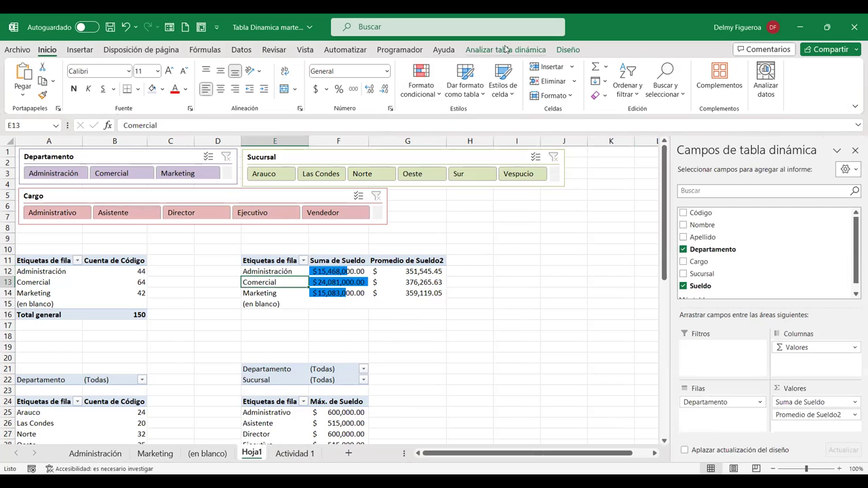
left_click(505, 49)
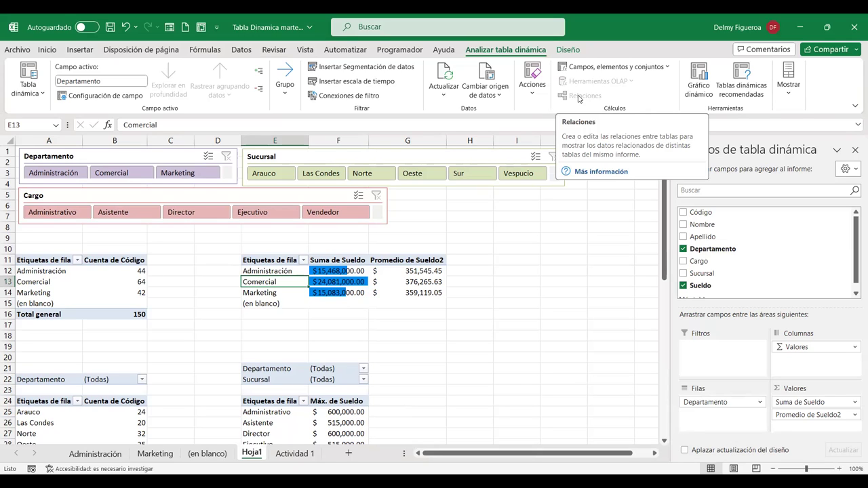
left_click(295, 453)
Insert three blank rows above the employee table on Actividad 1.
left_click(295, 246)
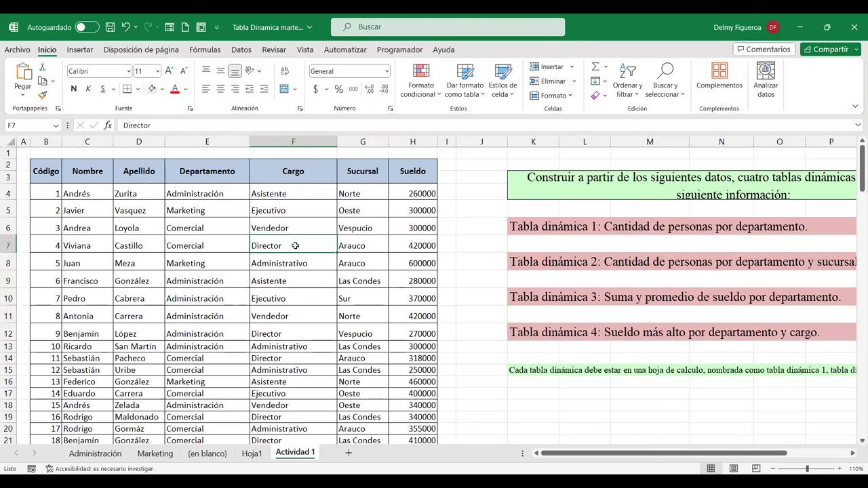
left_click(8, 152)
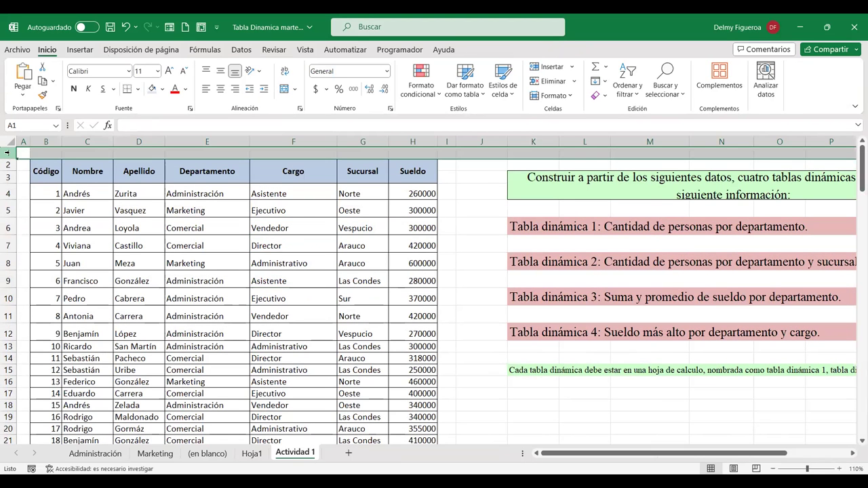
right_click(7, 152)
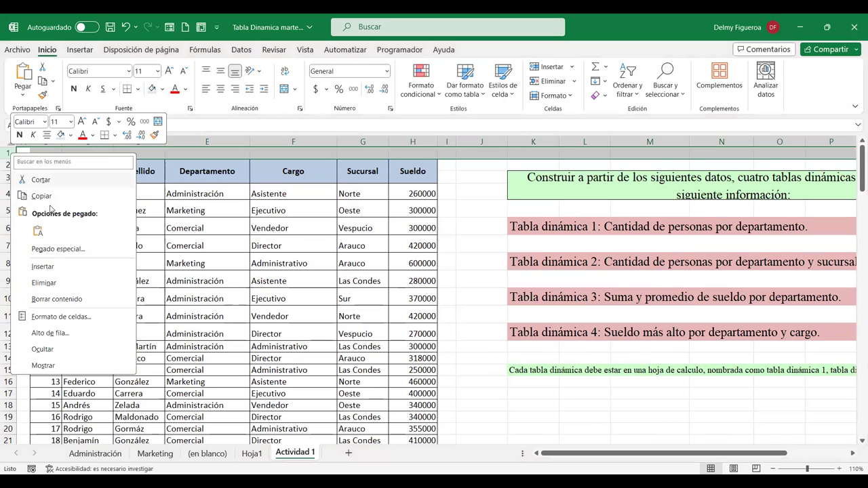
left_click(53, 266)
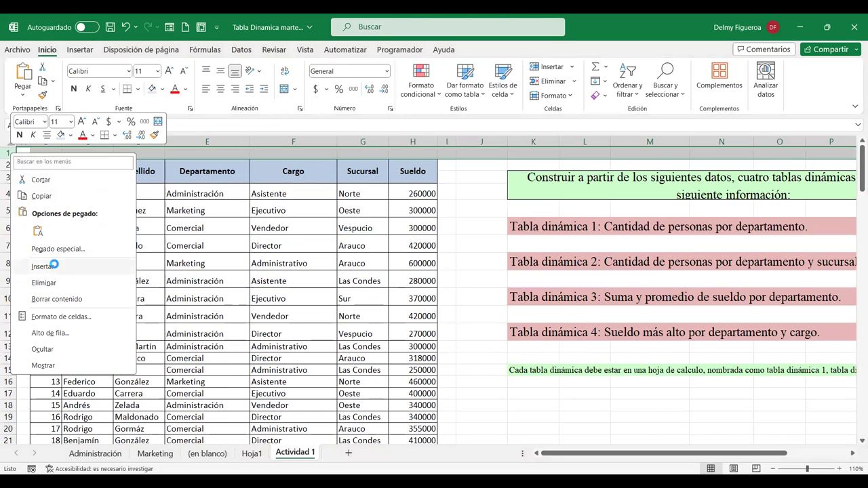
key("F4")
key("F4")
key("F4")
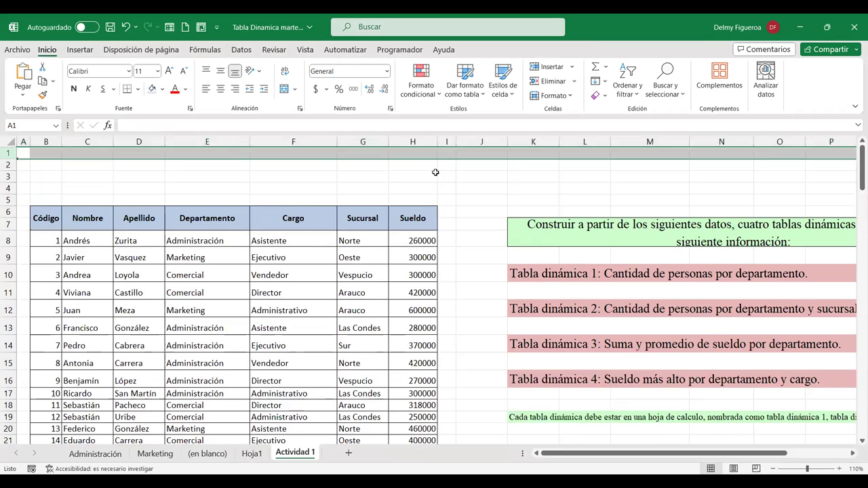
key("F4")
Copy the headers Código through Sueldo into row 1 starting at B1.
left_click_drag(42, 232, 404, 230)
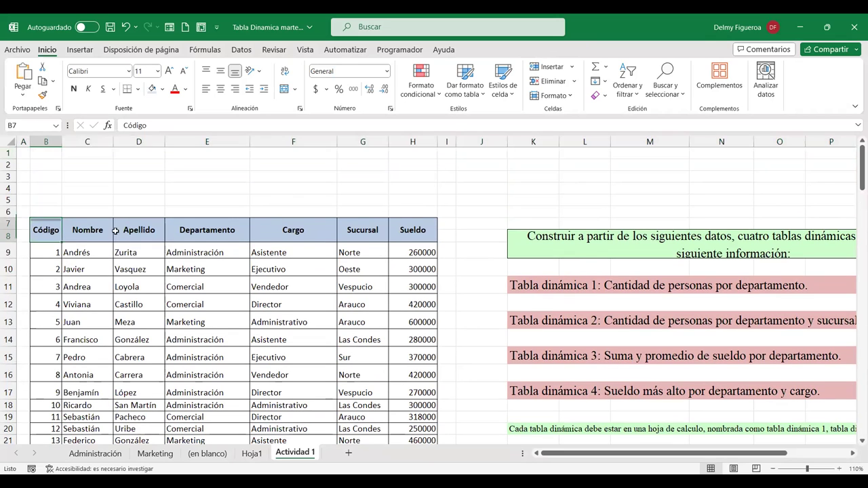
key("ctrl+c")
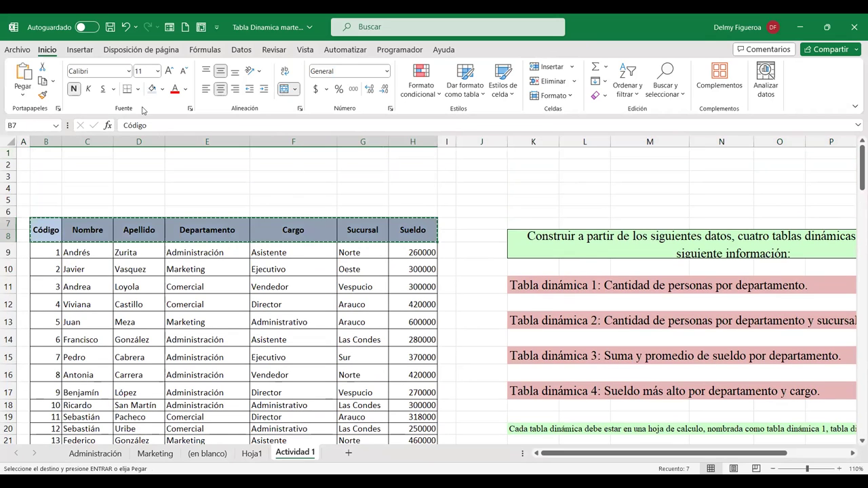
left_click(34, 155)
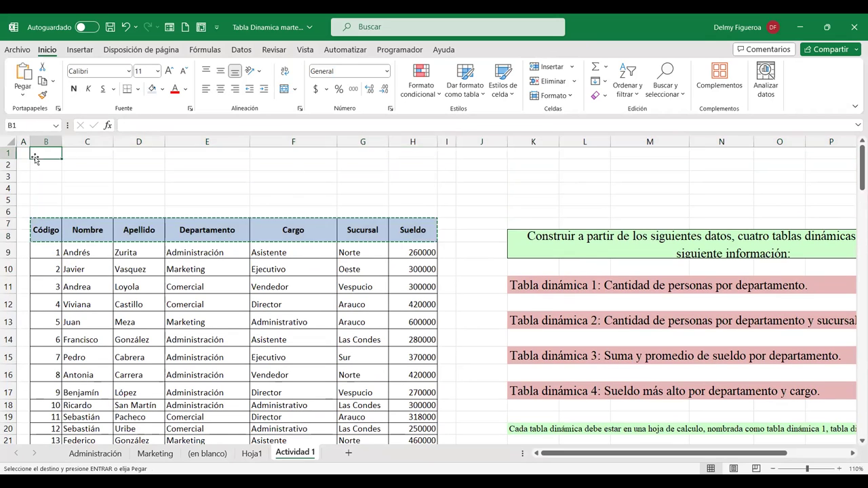
left_click(21, 100)
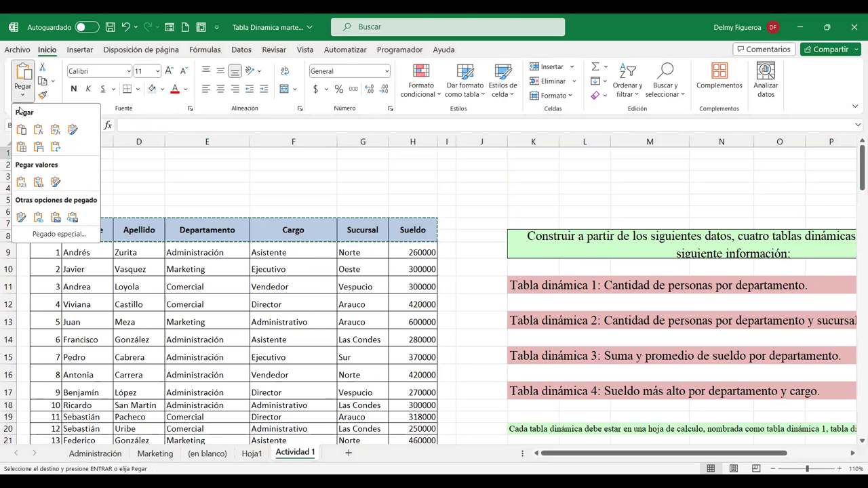
left_click(37, 130)
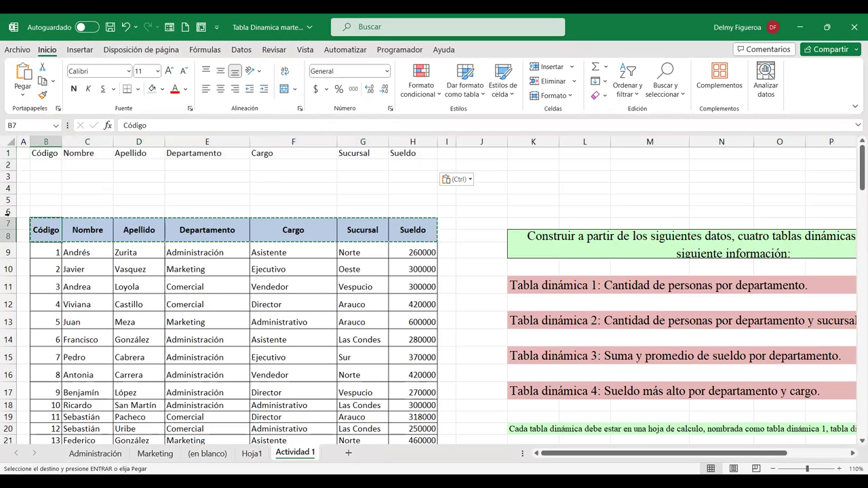
Delete row 8 to tighten the table.
left_click(8, 223)
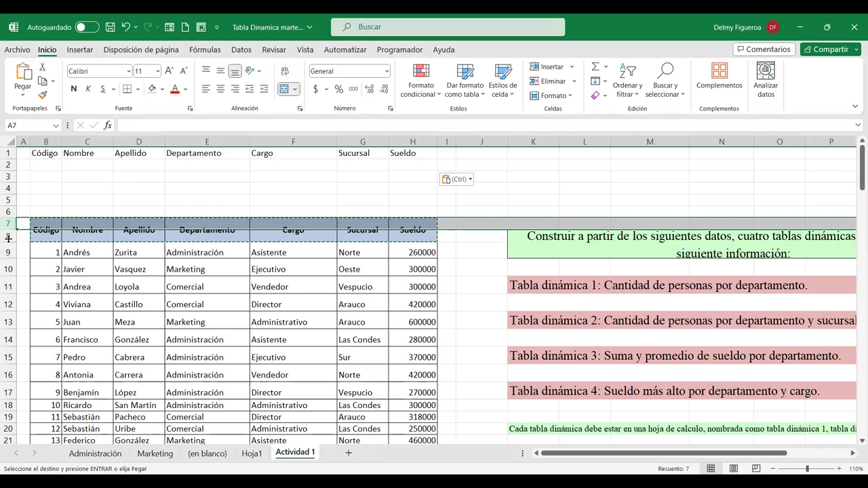
left_click(7, 236)
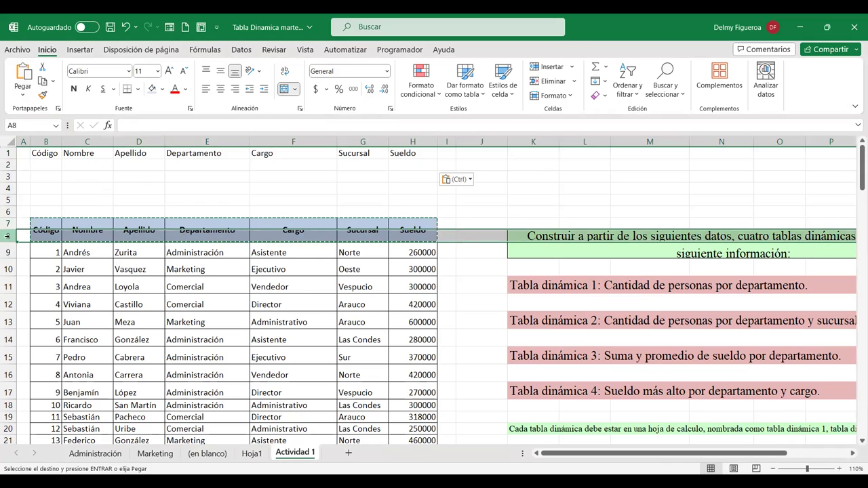
right_click(7, 236)
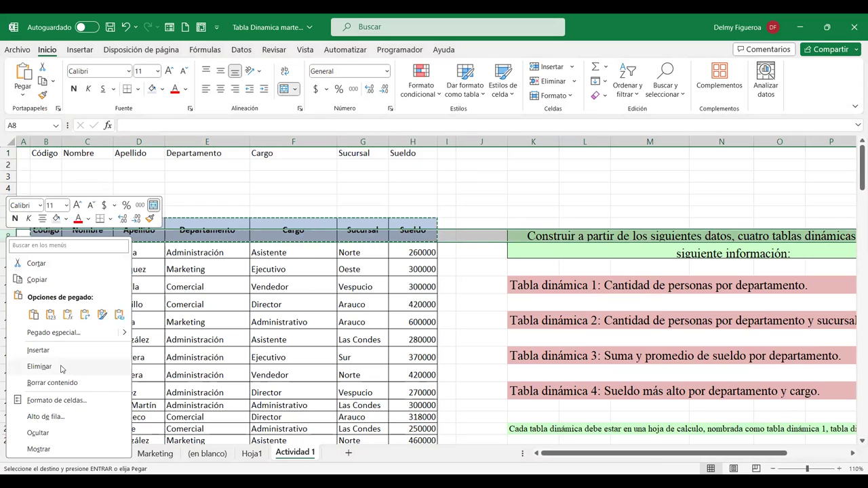
left_click(39, 366)
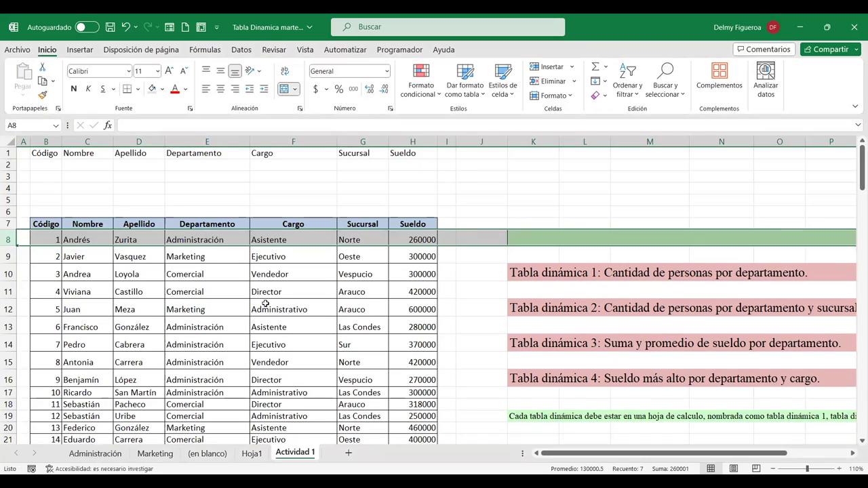
left_click(468, 213)
Clear the stray header texts from row 1.
left_click(9, 153)
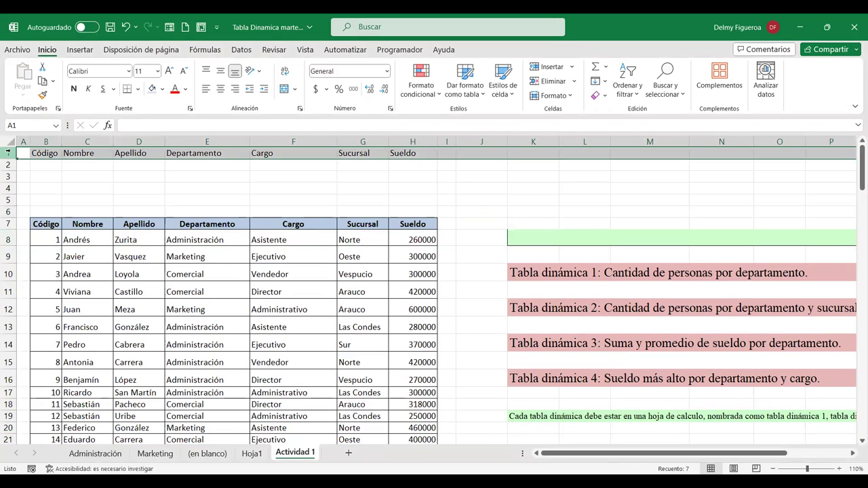
key("Delete")
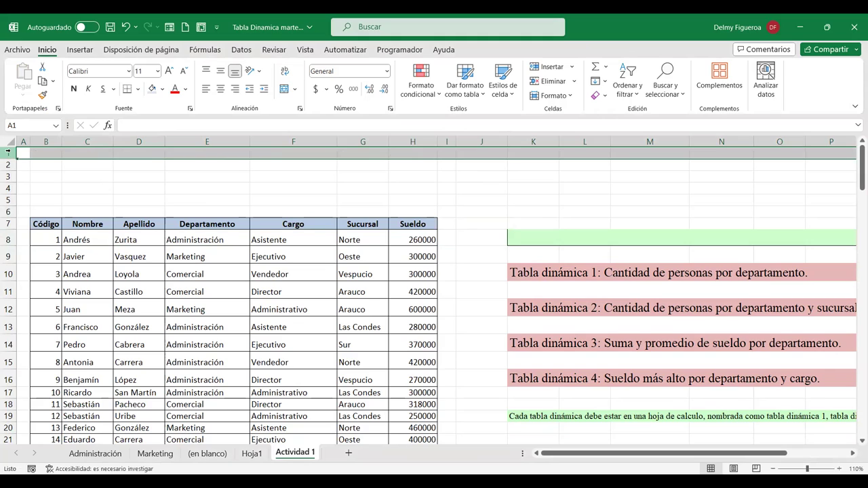
left_click(225, 180)
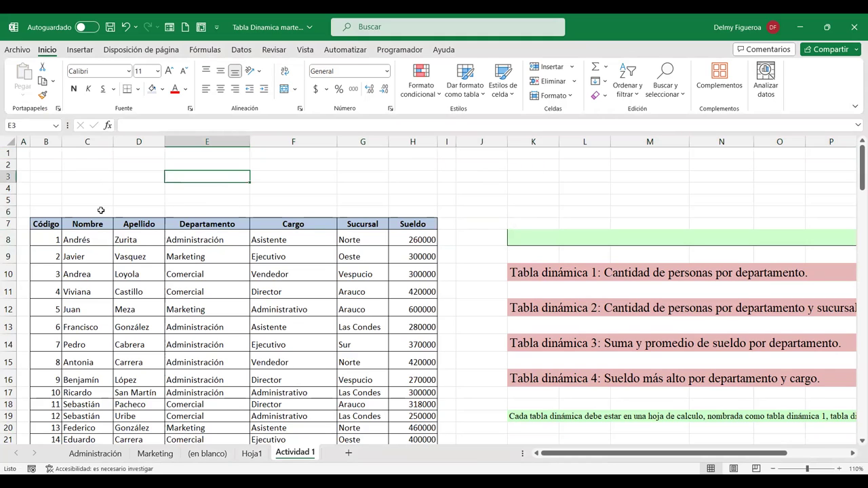
left_click(282, 257)
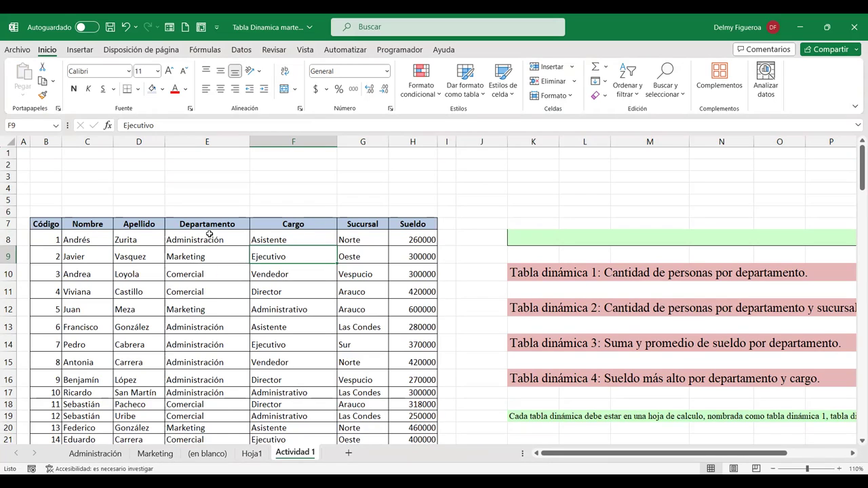
left_click_drag(210, 236, 203, 345)
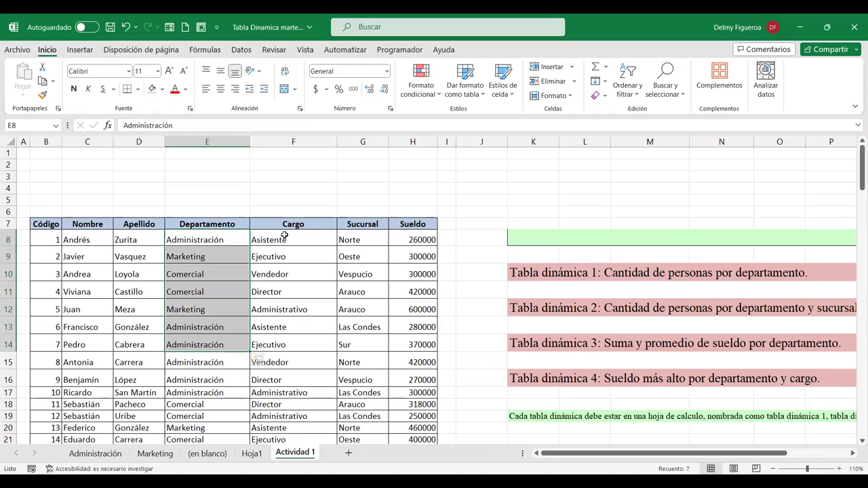
left_click_drag(281, 236, 284, 294)
left_click_drag(373, 239, 372, 294)
left_click(363, 276)
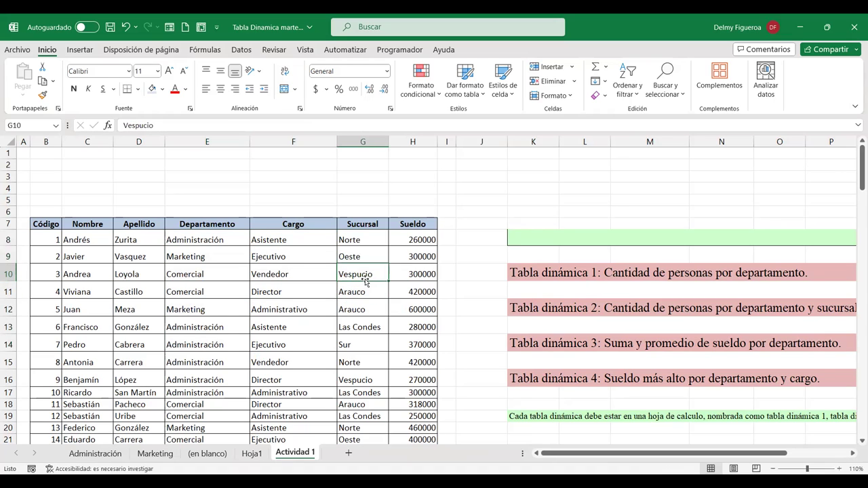
left_click(218, 238)
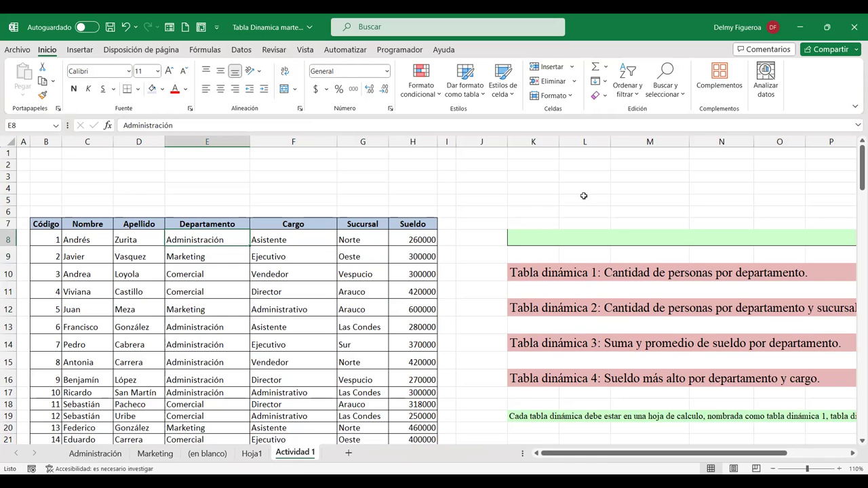
scroll(578, 277, "down", 3)
scroll(577, 277, "up", 1)
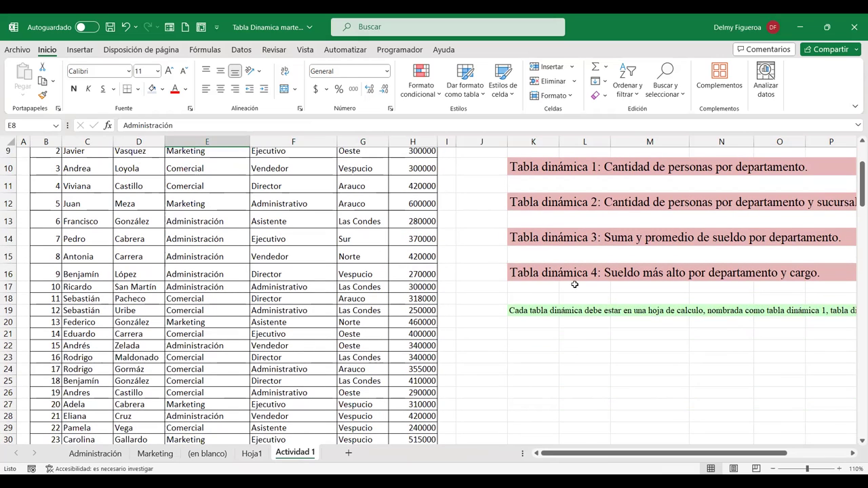
scroll(531, 376, "up", 1)
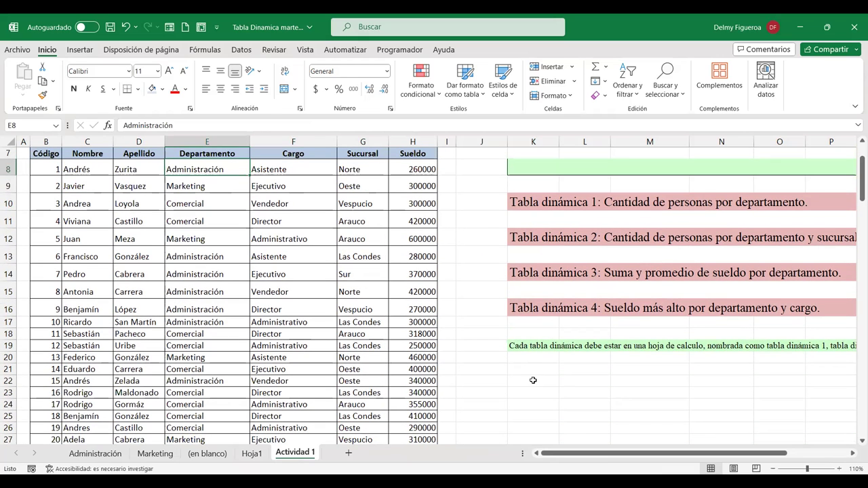
Enter =+UNICOS(F8:F157) in K22 to list the unique Cargo titles.
left_click(532, 378)
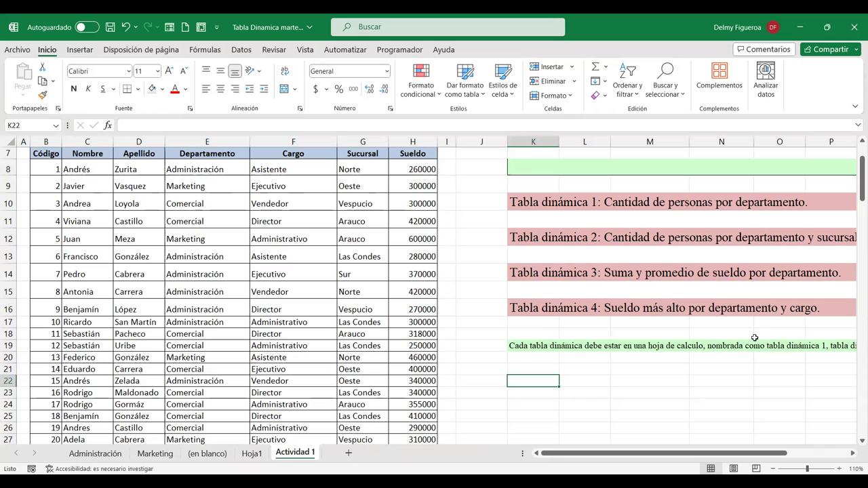
type("+")
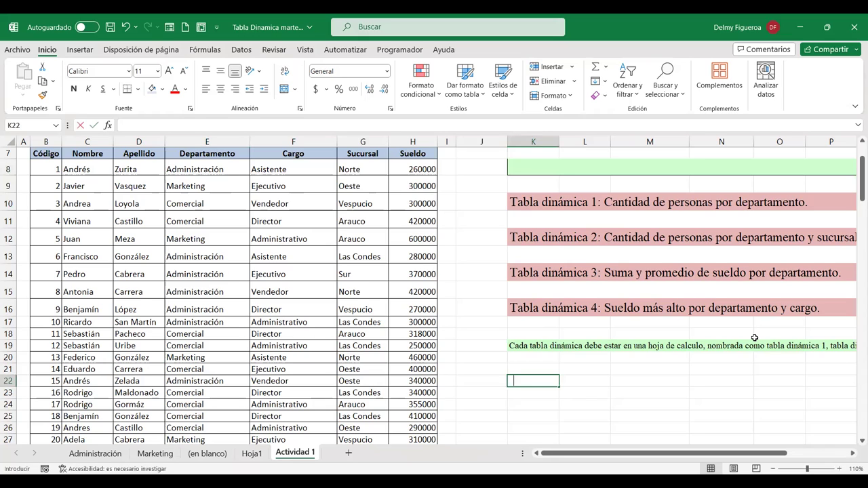
type("unico")
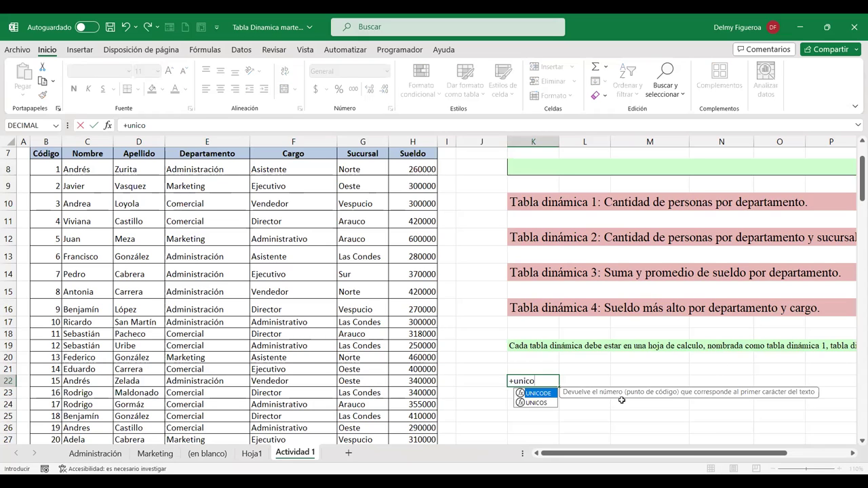
double_click(537, 403)
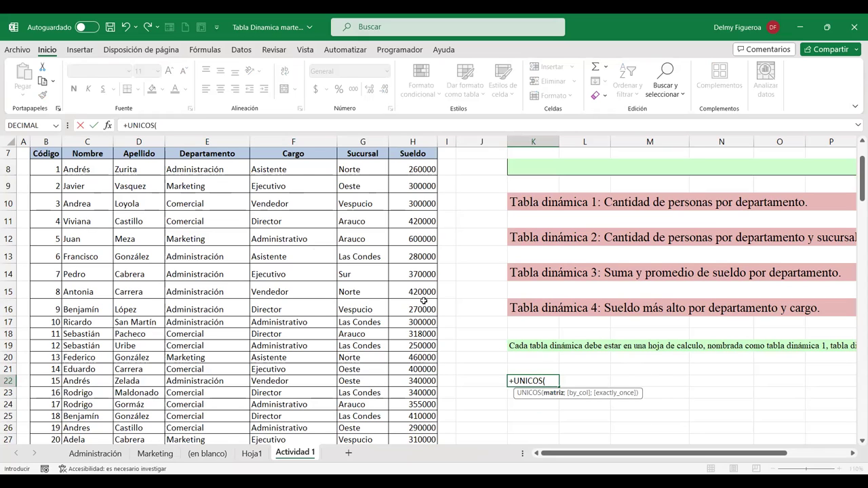
left_click(302, 169)
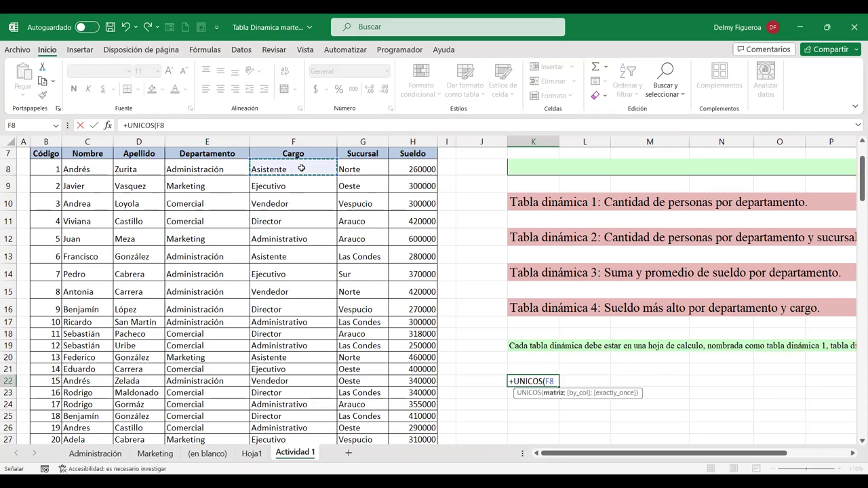
key("ctrl+shift+Down")
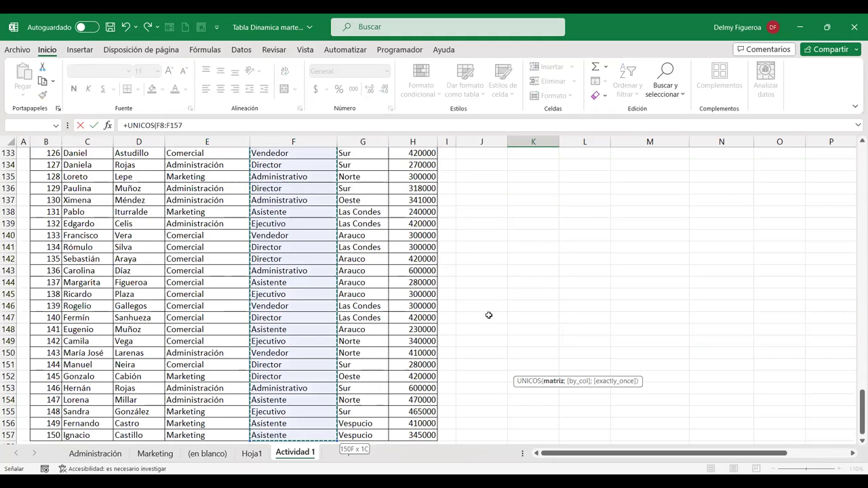
key("Return")
Select the five spilled job titles in K22:K26 and copy them.
scroll(548, 287, "up", 2)
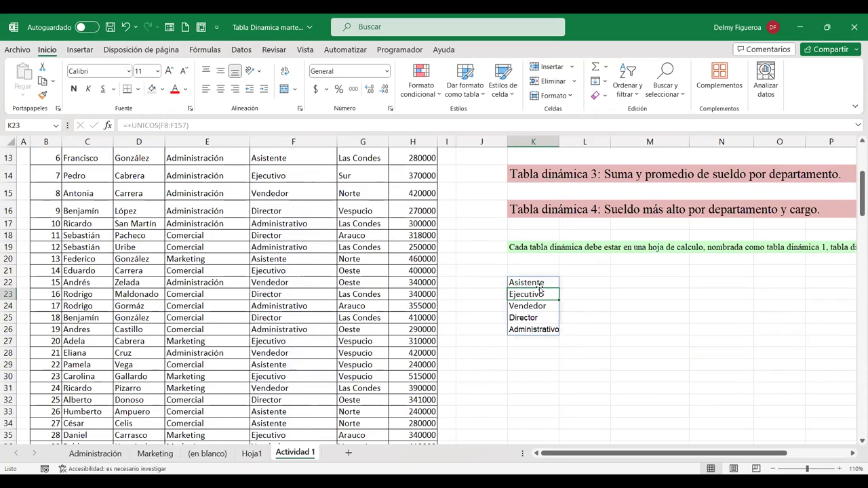
scroll(542, 281, "up", 2)
scroll(443, 209, "up", 1)
scroll(444, 209, "down", 1)
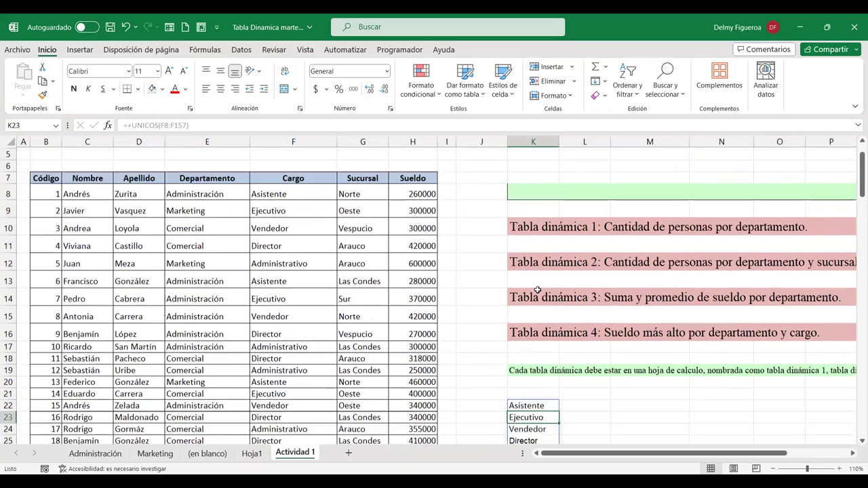
scroll(535, 266, "down", 2)
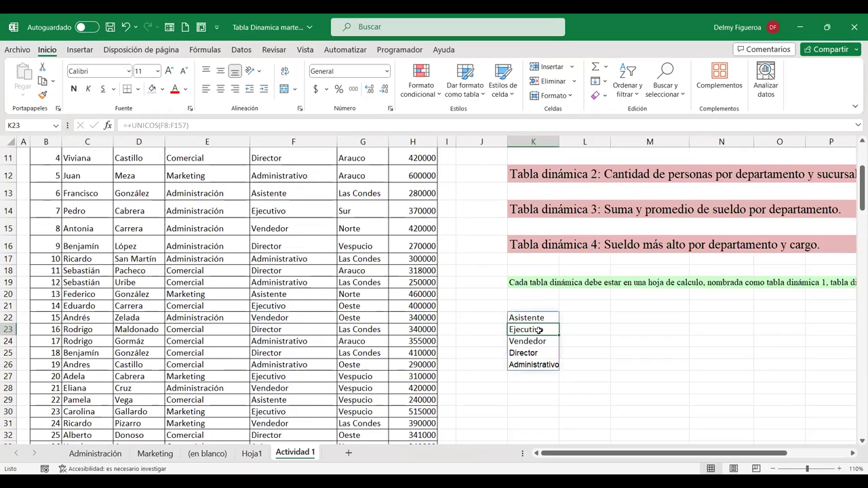
left_click_drag(536, 317, 536, 363)
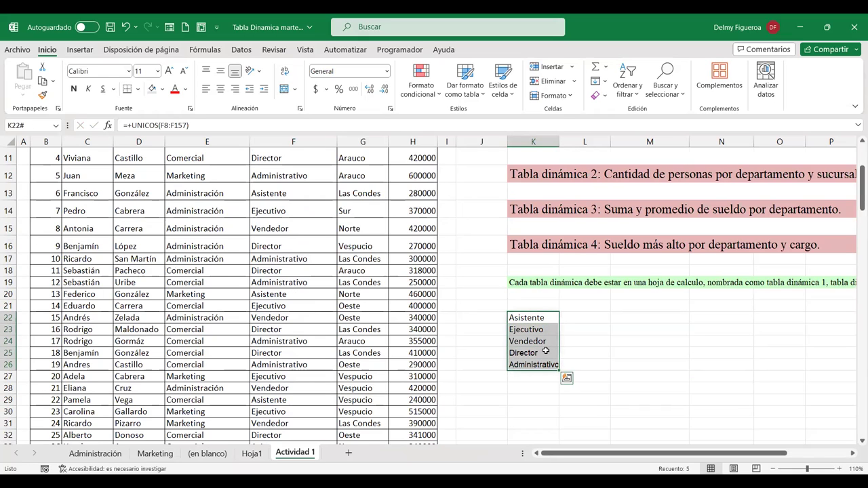
key("ctrl+c")
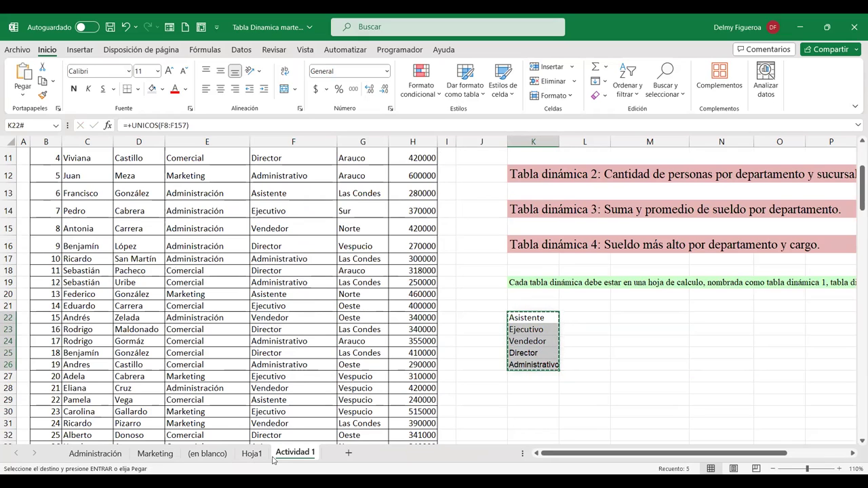
Add sheet Hoja5 and paste the job titles as values, replacing the #¡REF! paste.
left_click(343, 457)
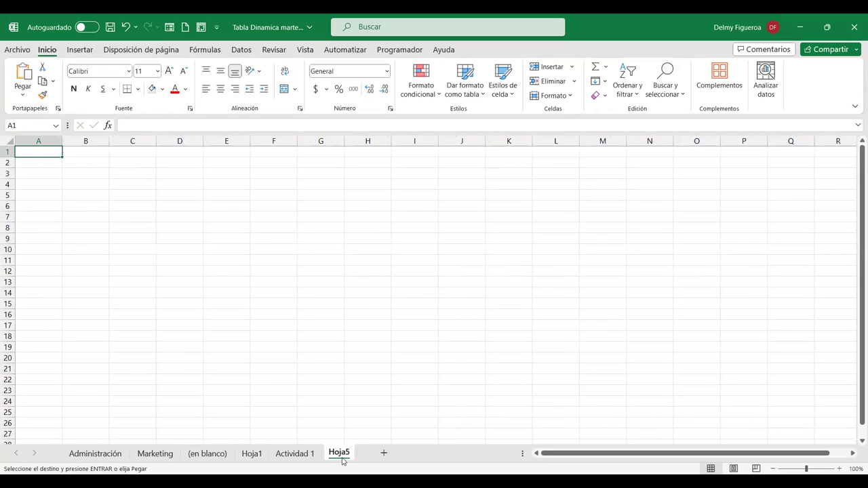
left_click(85, 151)
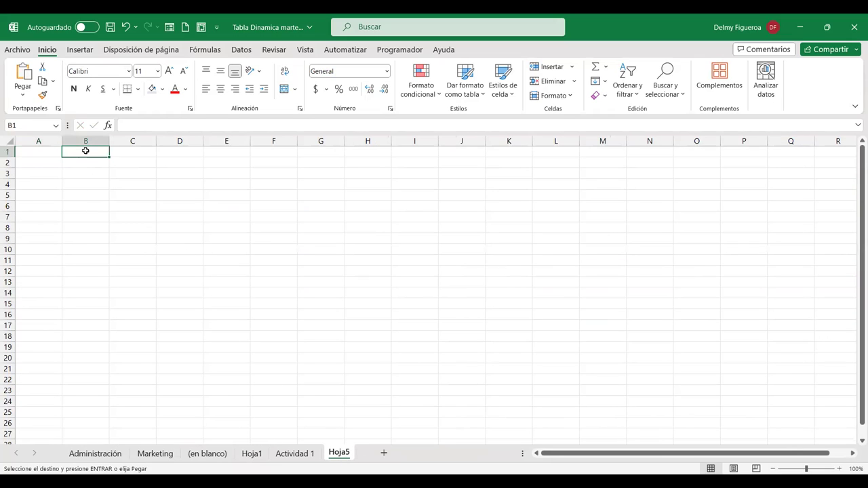
key("ctrl+v")
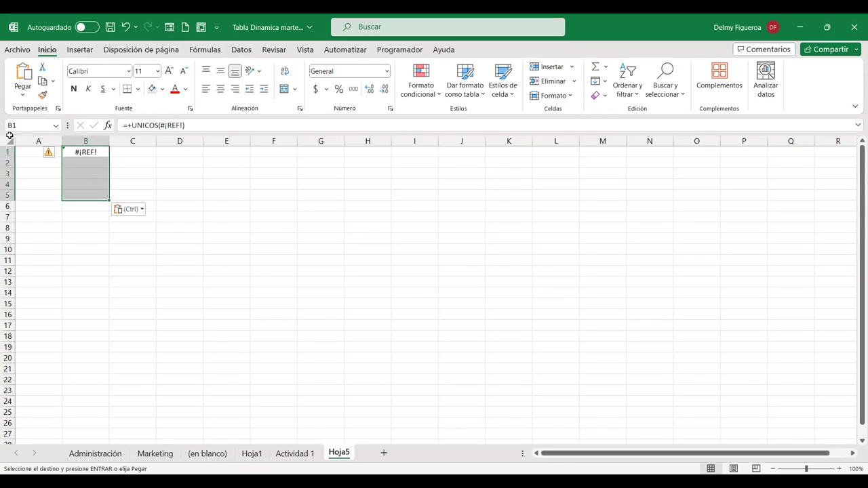
key("ctrl+z")
left_click(85, 152)
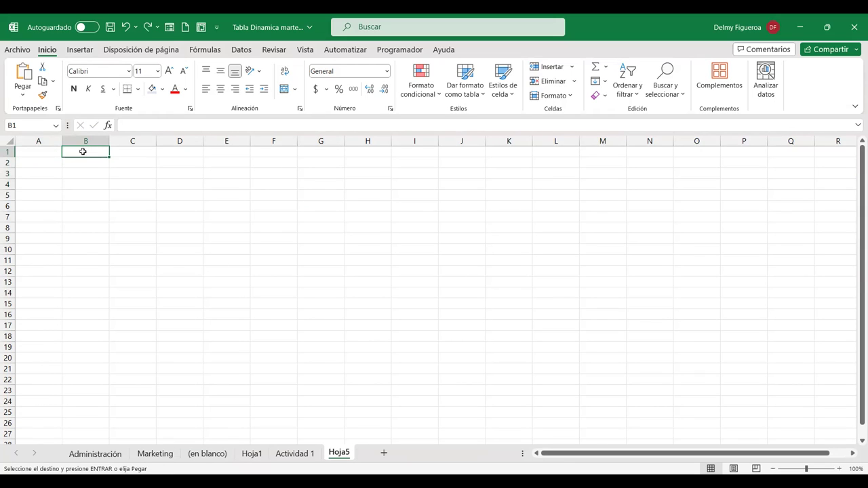
left_click(21, 95)
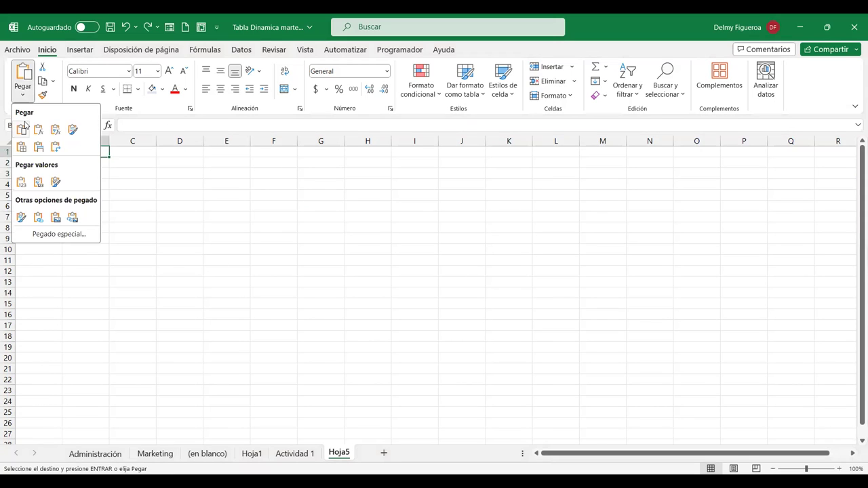
left_click(22, 183)
Set Hoja5's font size to 14, zoom to 110% and autofit column B.
left_click(9, 141)
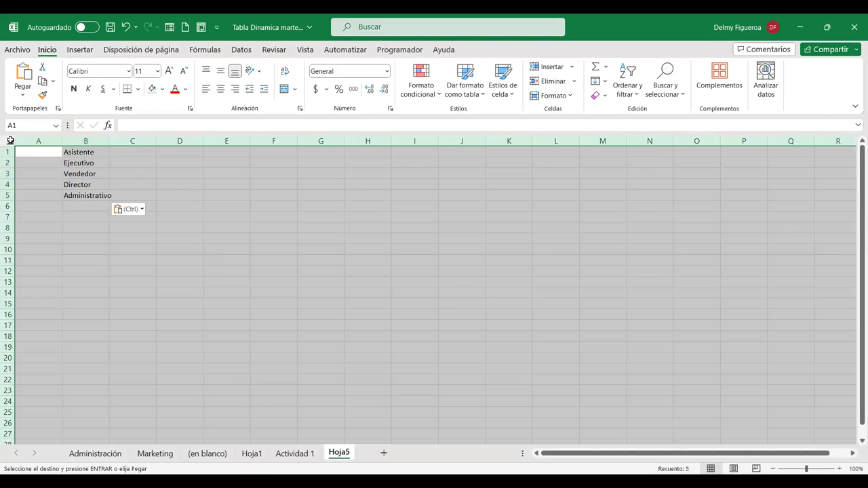
left_click(169, 70)
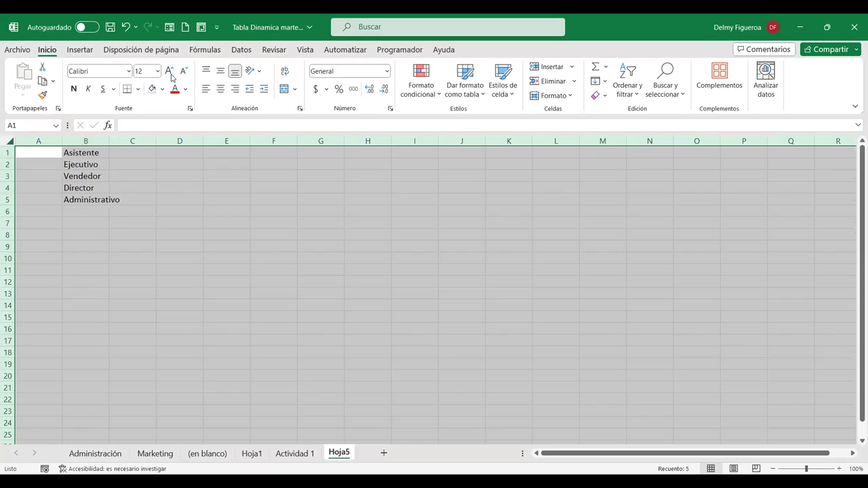
left_click(169, 71)
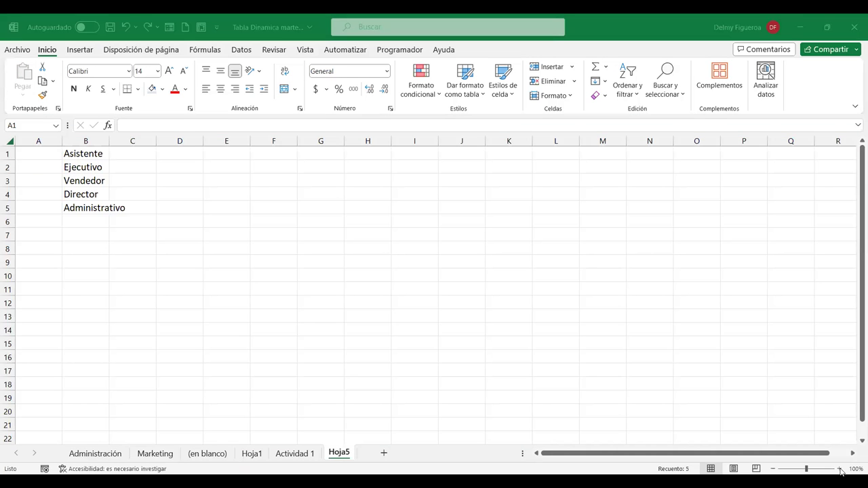
left_click(839, 468)
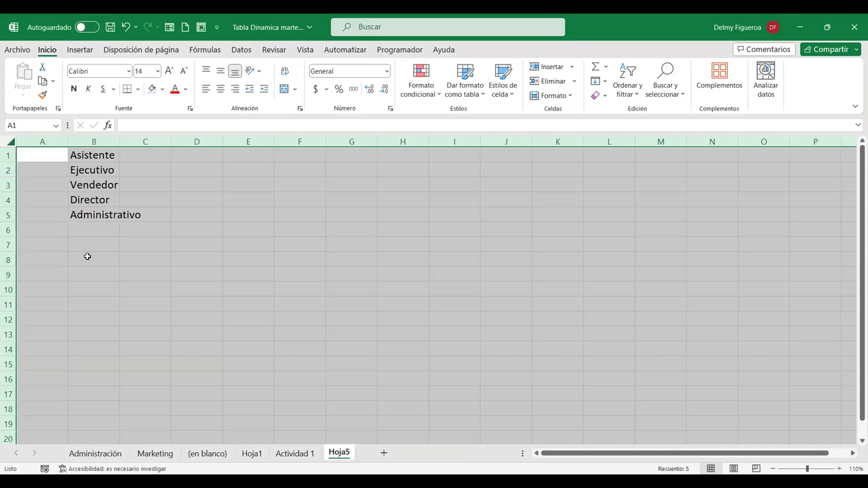
double_click(122, 138)
left_click(54, 156)
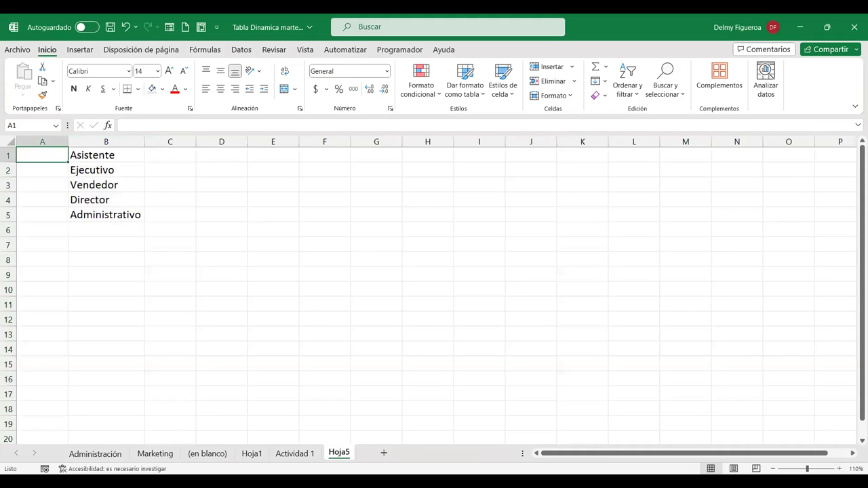
Insert a blank row 1 above the job titles.
left_click(8, 157)
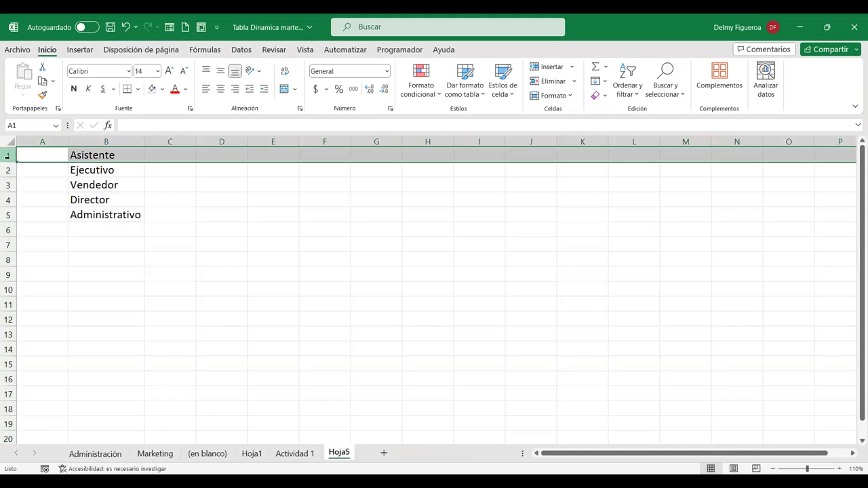
key("shift+F10")
left_click(59, 273)
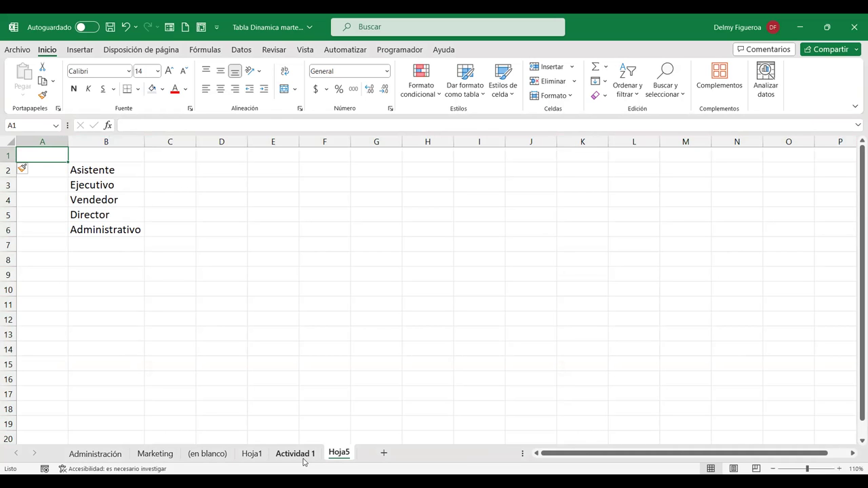
Clear the UNICOS helper formula from K22 on Actividad 1.
left_click(303, 461)
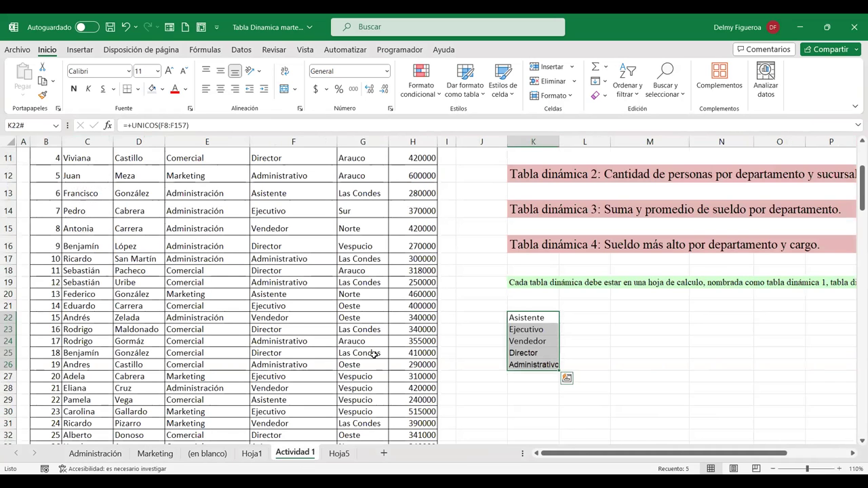
scroll(635, 428, "up", 3)
key("Delete")
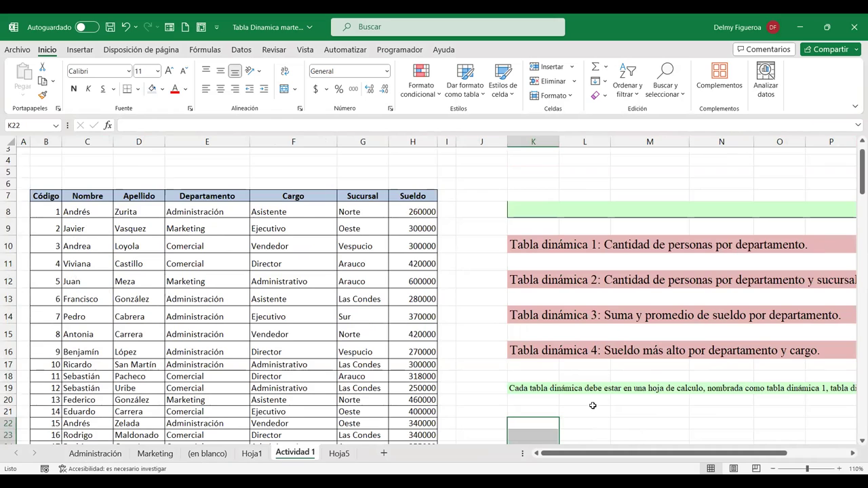
scroll(592, 405, "down", 2)
scroll(547, 384, "up", 3)
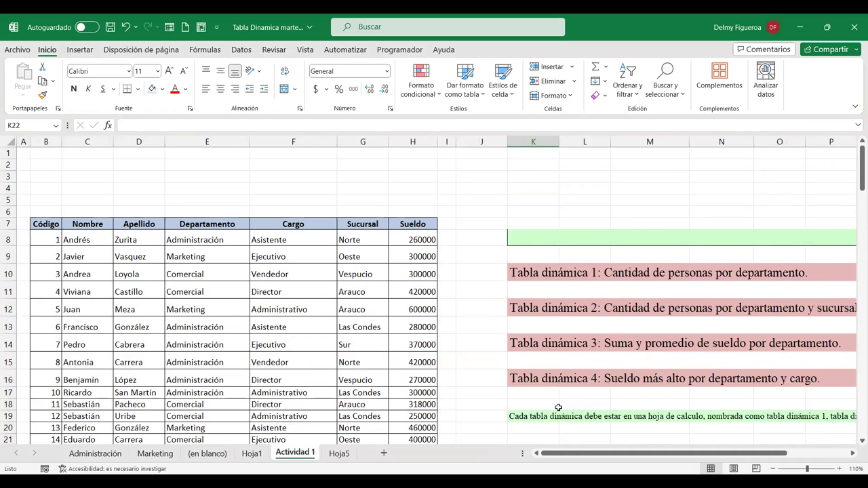
left_click(363, 261)
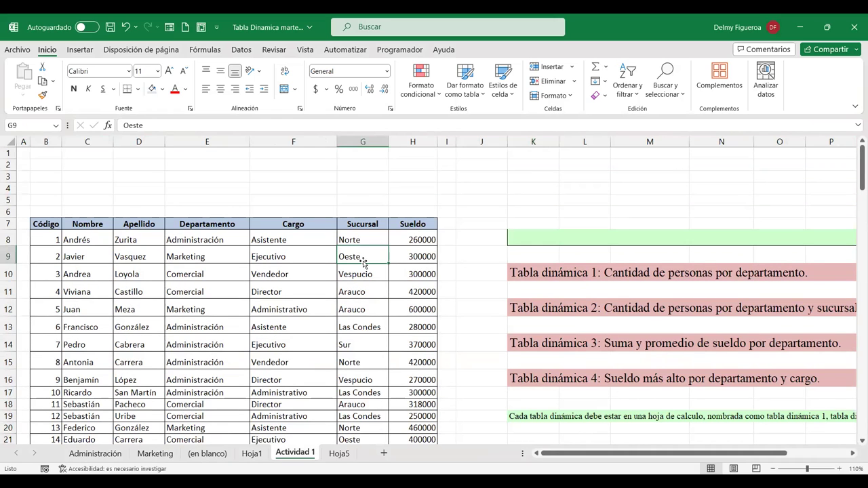
Copy the Cargo header from F7 into Hoja5 cell B1.
left_click(340, 456)
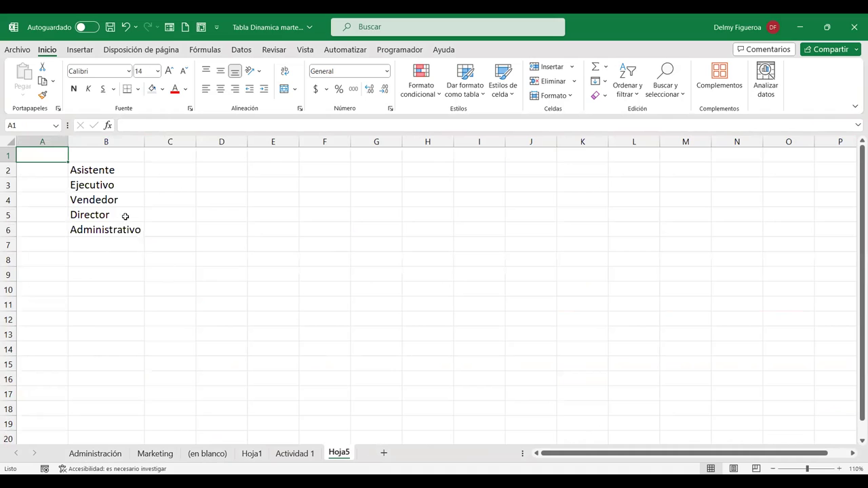
left_click(108, 158)
left_click(316, 458)
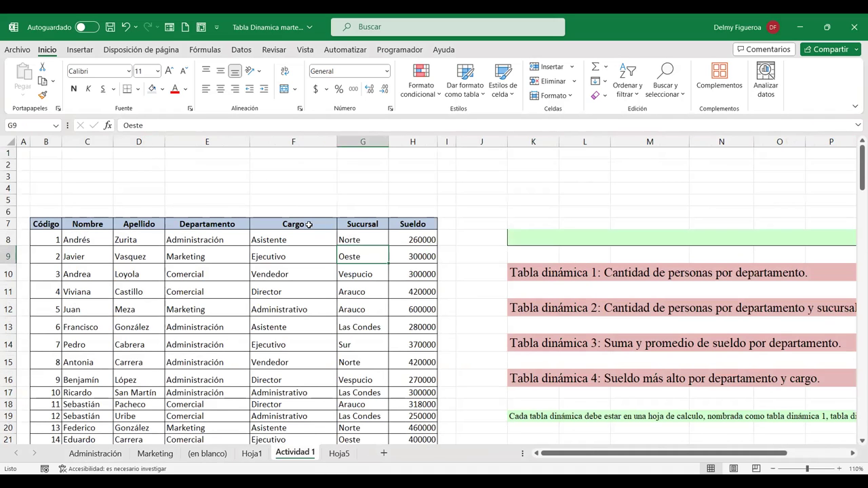
left_click(303, 223)
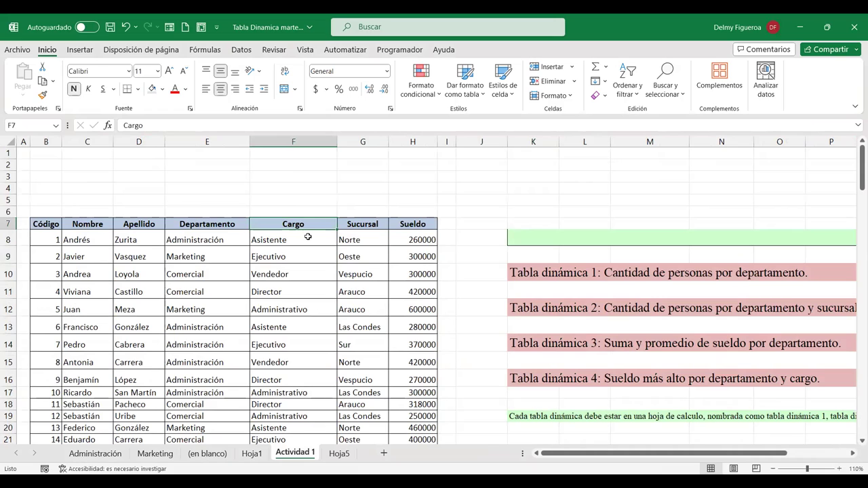
key("ctrl+c")
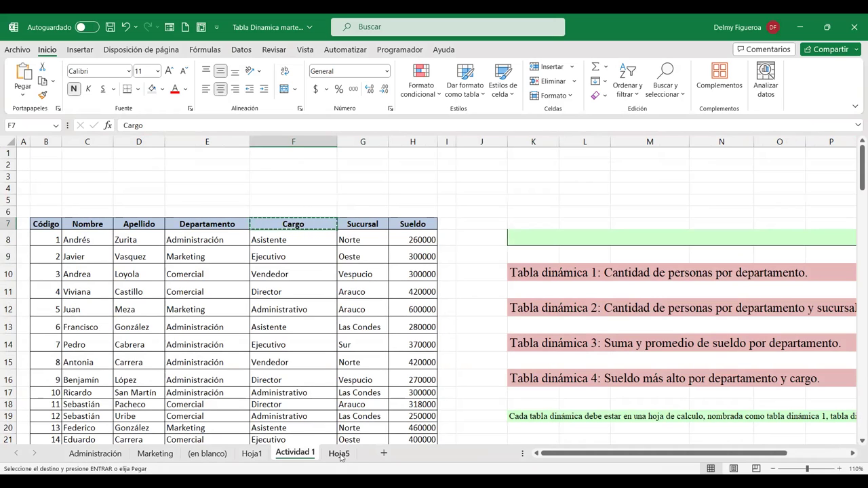
left_click(339, 454)
key("ctrl+v")
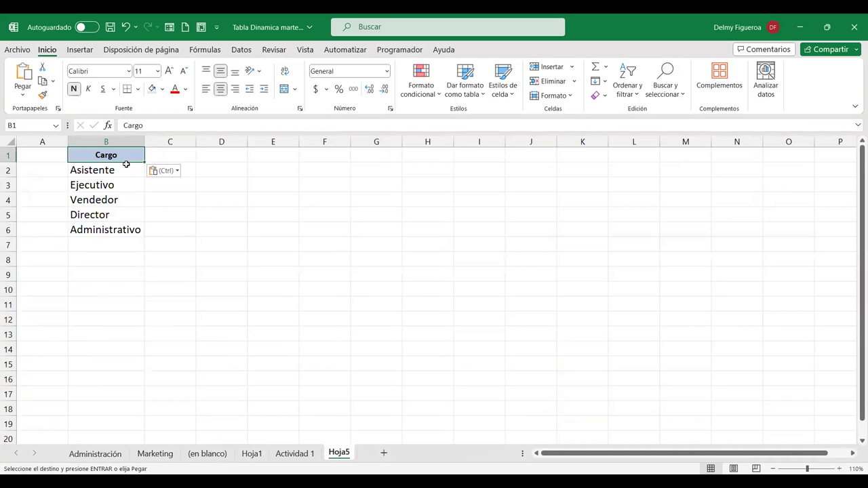
Rename the F7 header on Actividad 1 to CodCargo.
left_click(296, 453)
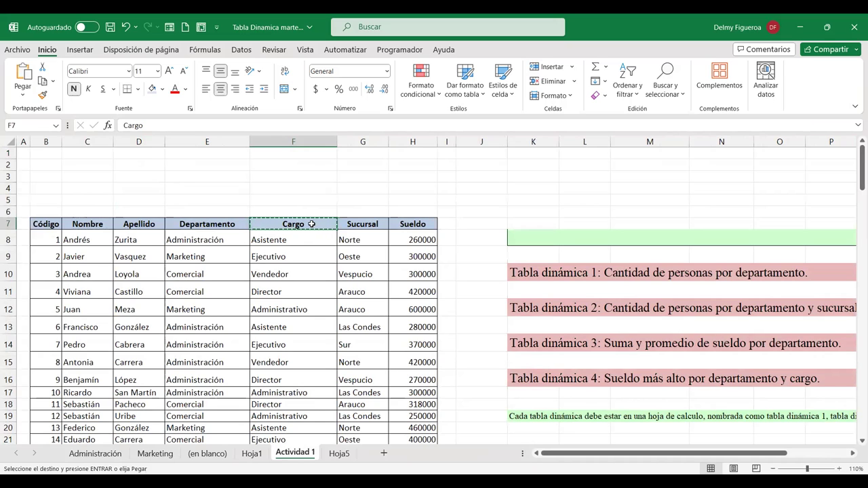
double_click(312, 223)
double_click(312, 224)
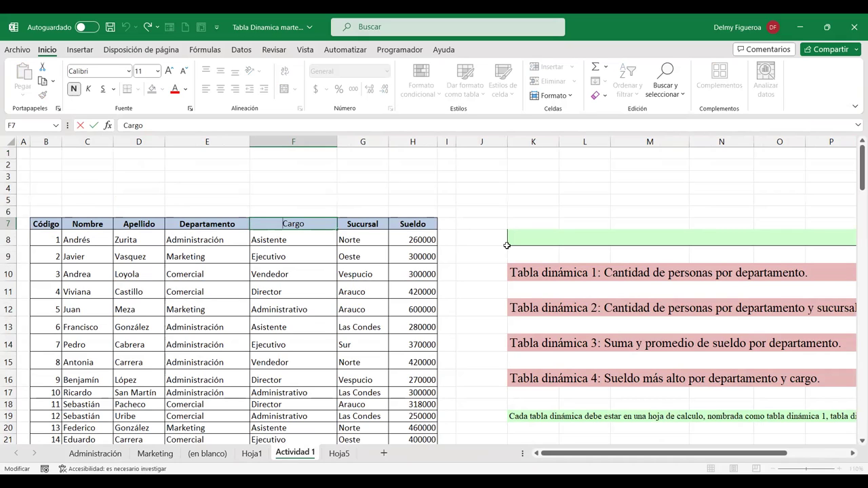
type("Cod")
key("Return")
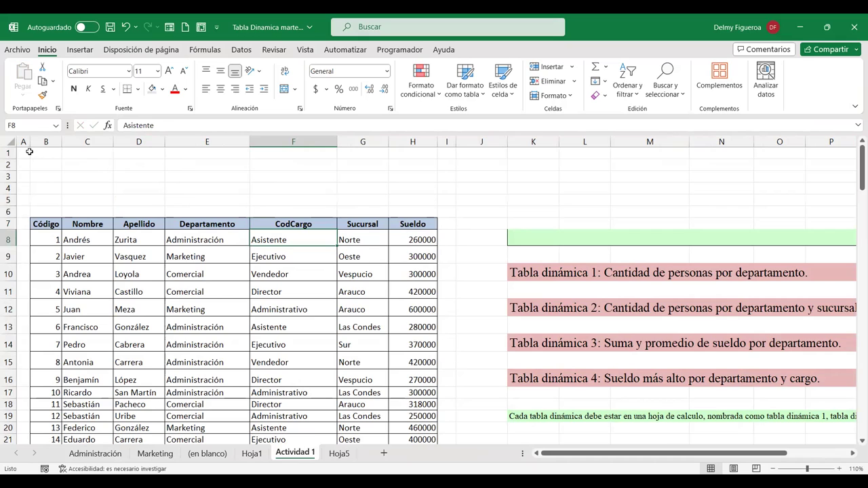
Copy the CodCargo header from Actividad 1 F7 into Hoja5 cell A1.
left_click(29, 152)
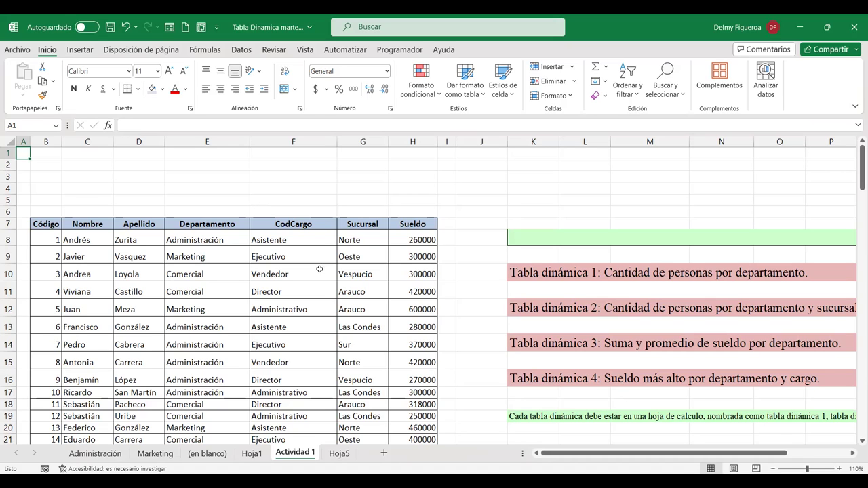
left_click(315, 238)
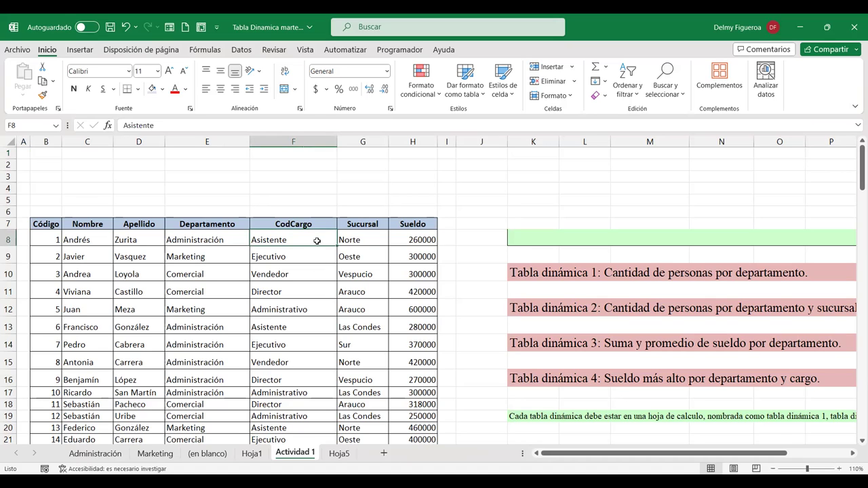
left_click(341, 453)
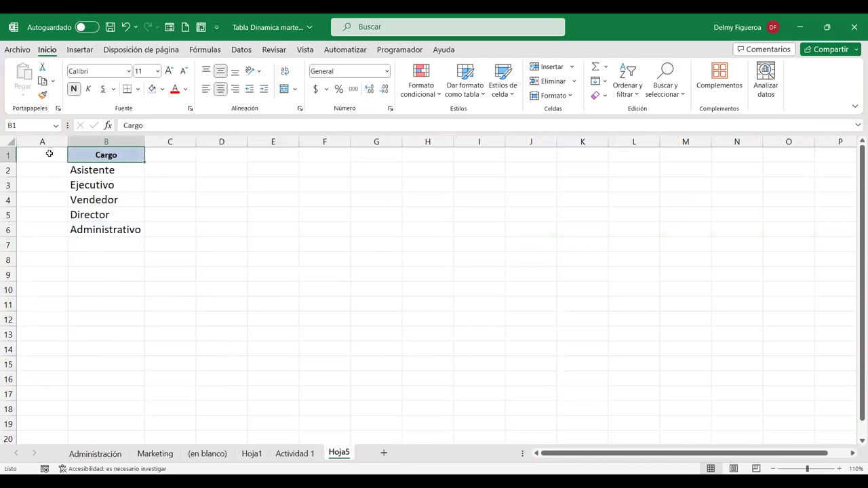
left_click(295, 452)
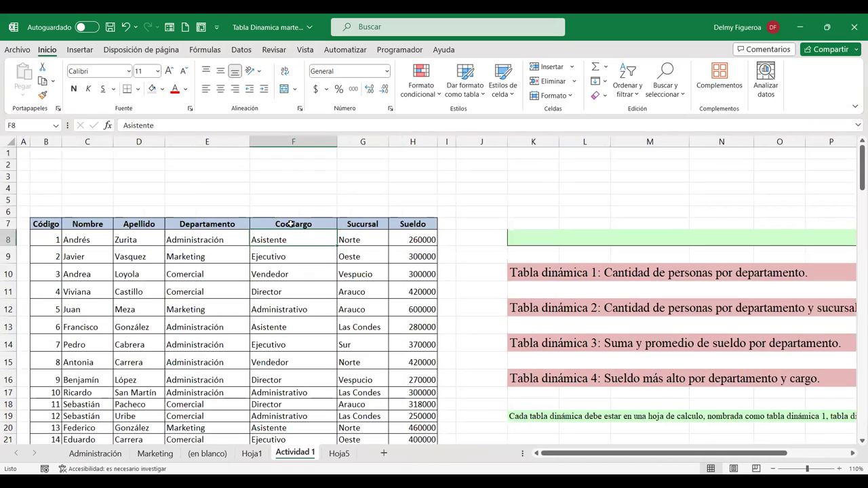
left_click(292, 224)
key("ctrl+c")
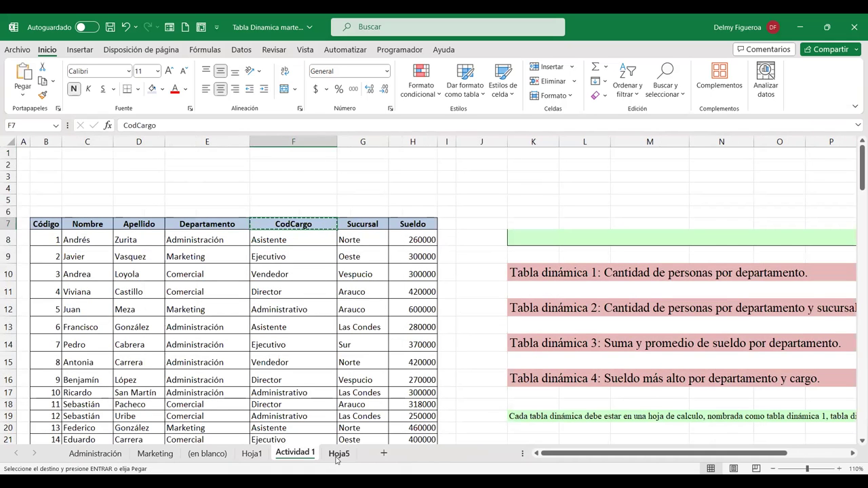
left_click(339, 452)
left_click(38, 149)
key("ctrl+v")
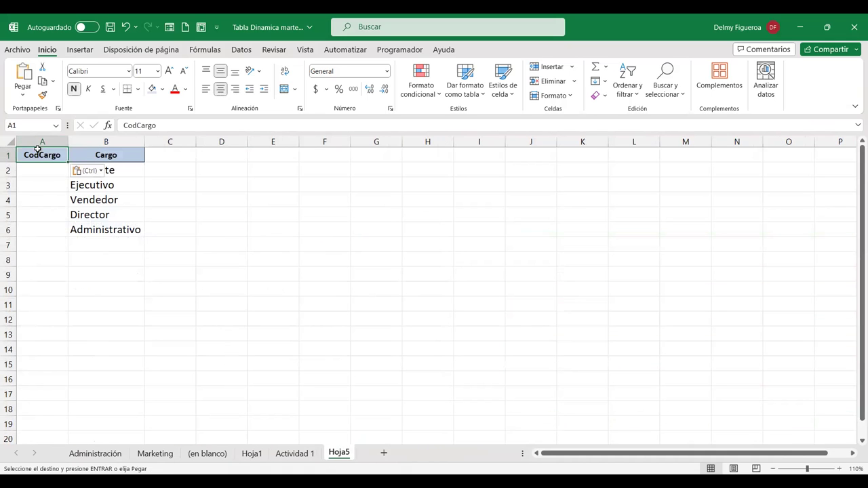
Enter codes C01 and C02 in A2:A3 and fill the series down to C05.
left_click(45, 169)
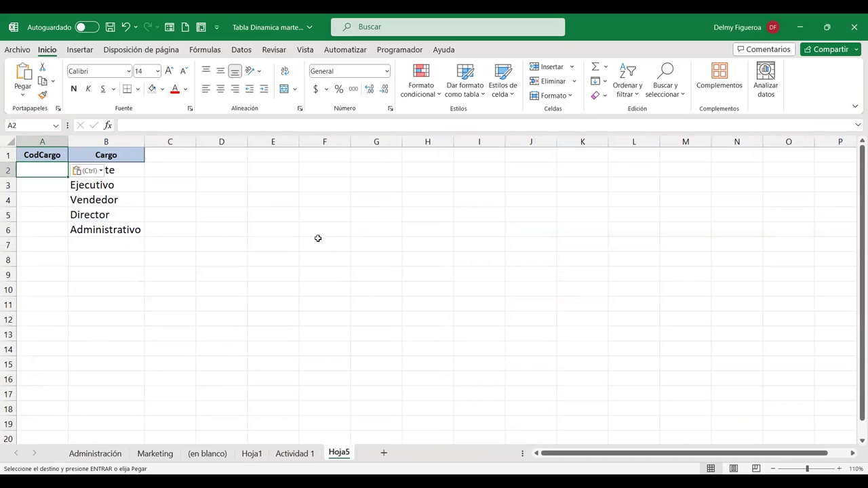
key("Right")
key("Escape")
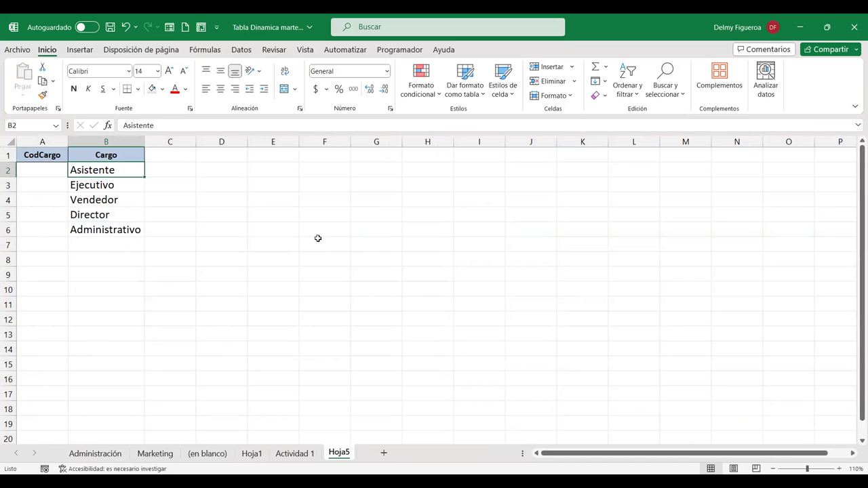
key("Left")
type("A")
key("BackSpace")
type("C01")
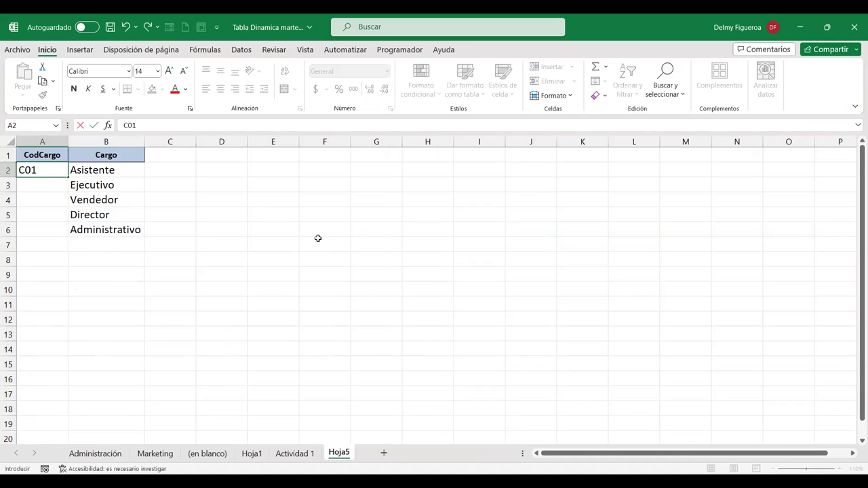
key("Tab")
key("Return")
type("C02")
key("ctrl+Return")
left_click_drag(51, 169, 65, 233)
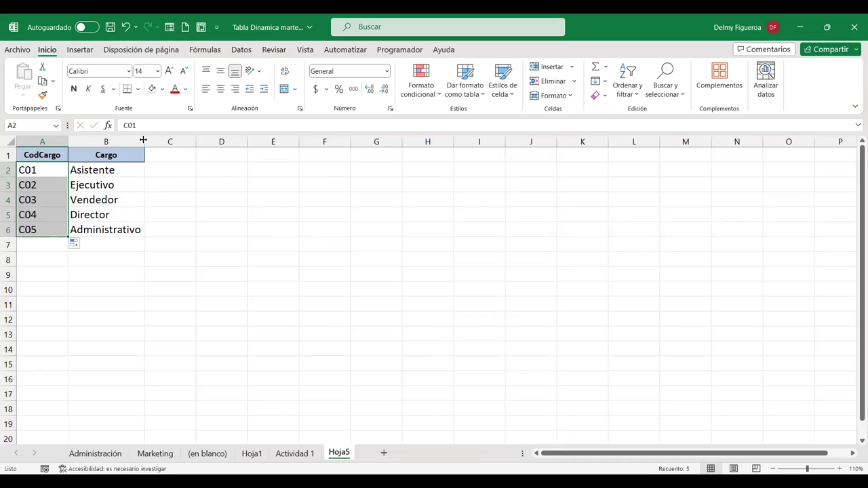
left_click(177, 230)
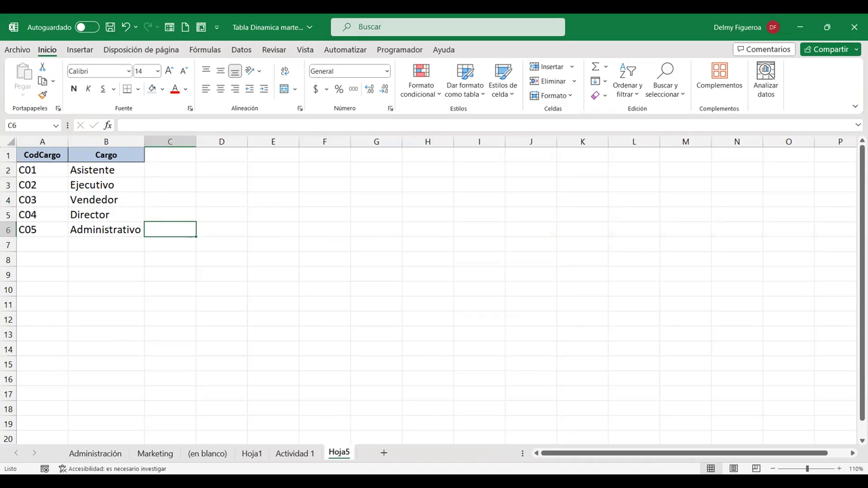
Save the workbook's changes from the close prompt.
left_click(302, 455)
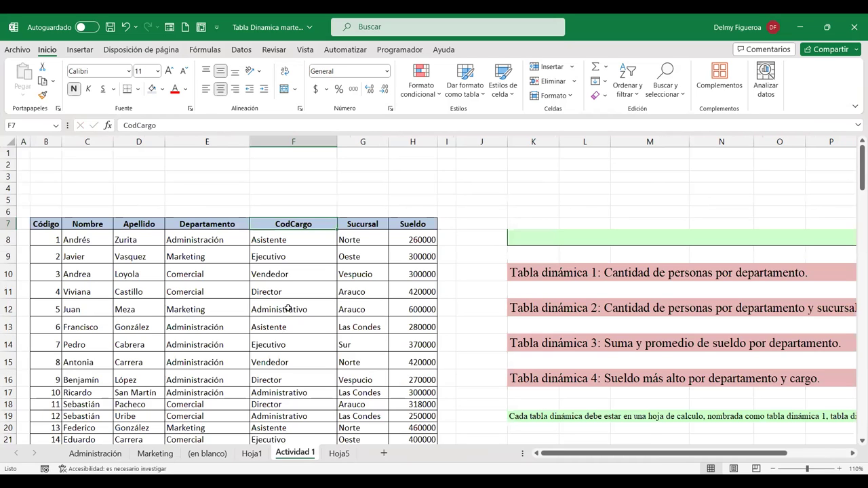
left_click(290, 239)
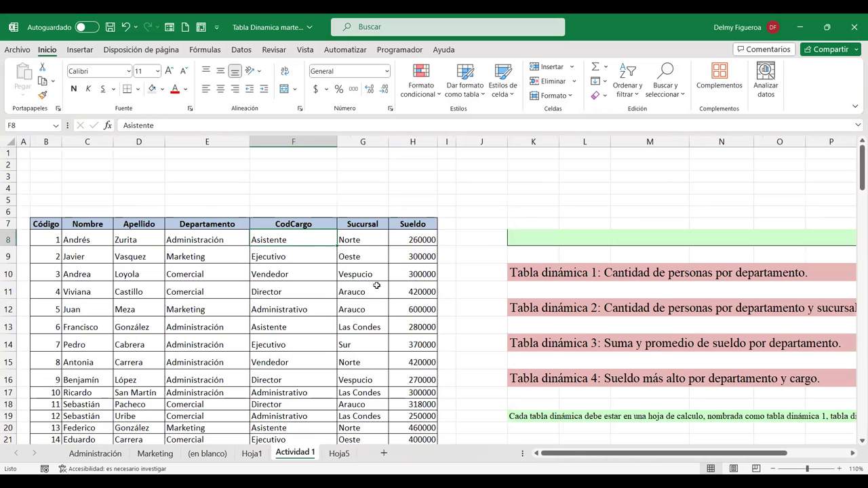
key("alt+F4")
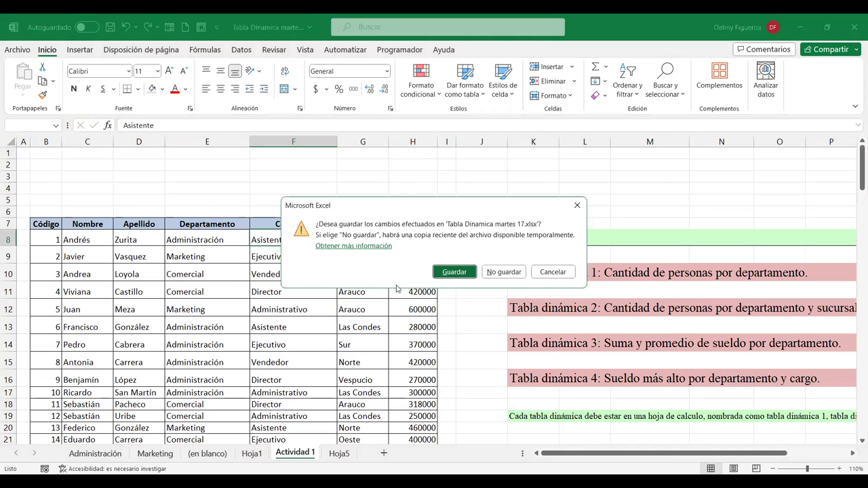
key("Escape")
Open Find and Replace with Ctrl+L to replace the job titles.
left_click(464, 291)
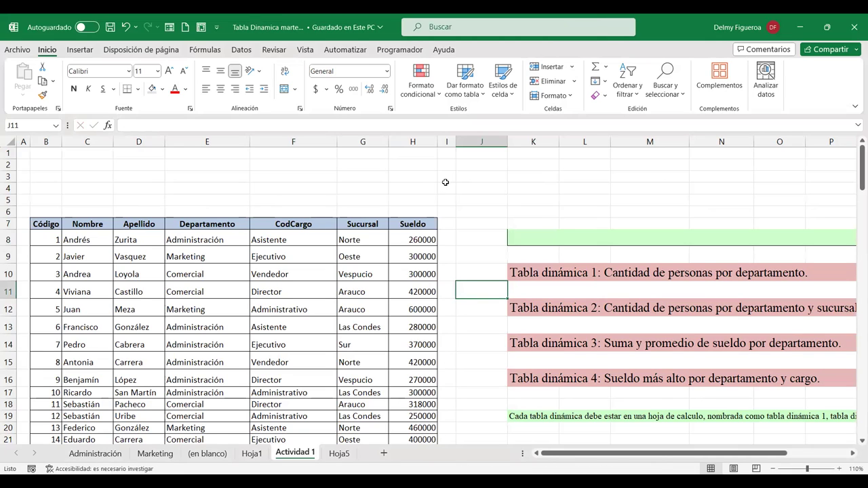
left_click(484, 184)
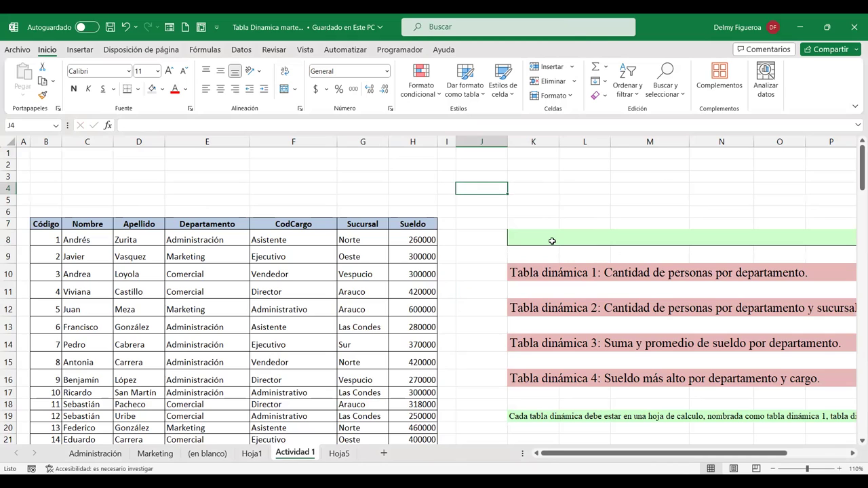
key("ctrl+l")
type("C01")
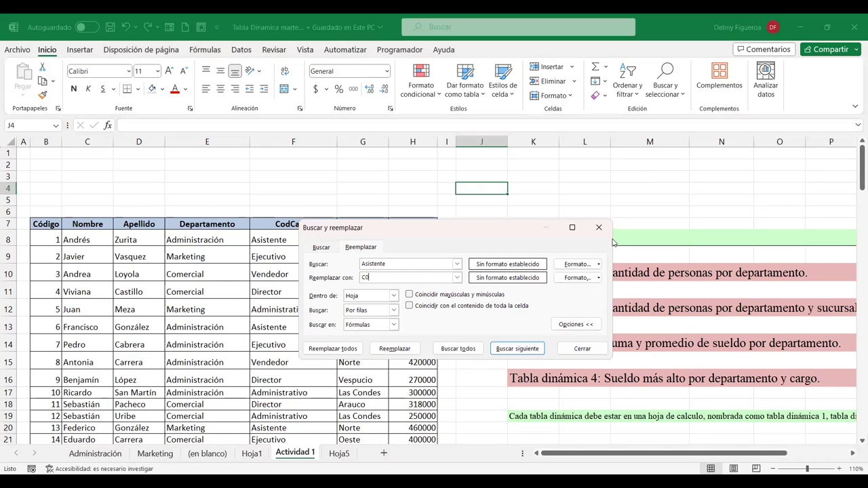
Replace all 28 Asistente entries with C01.
left_click(329, 349)
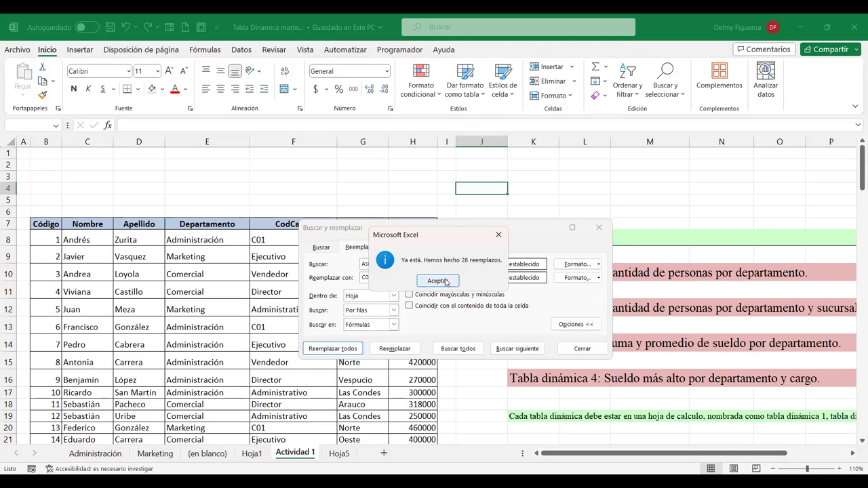
left_click(446, 280)
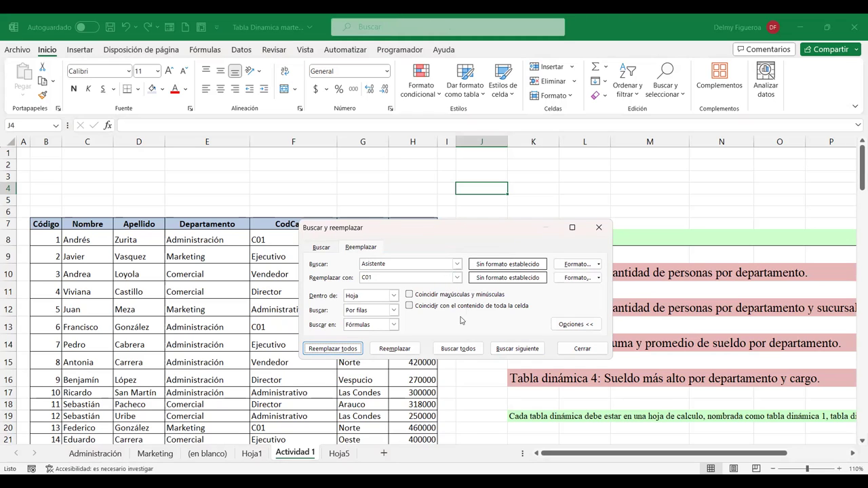
left_click(339, 454)
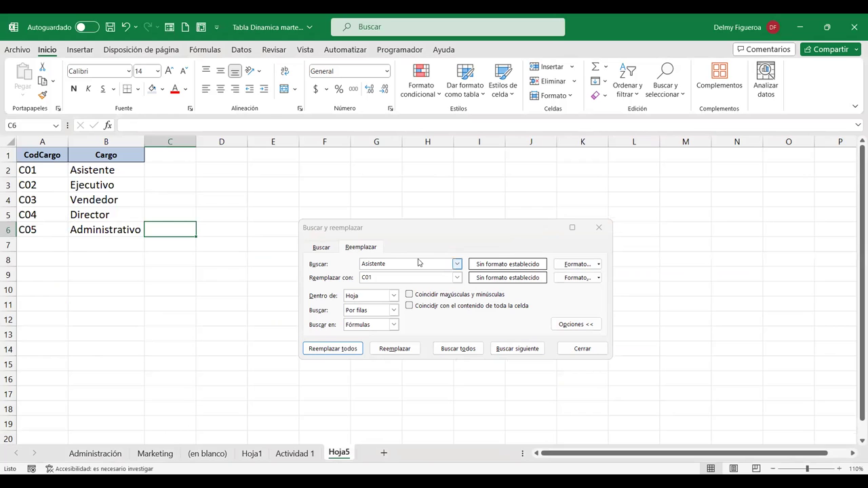
left_click(303, 453)
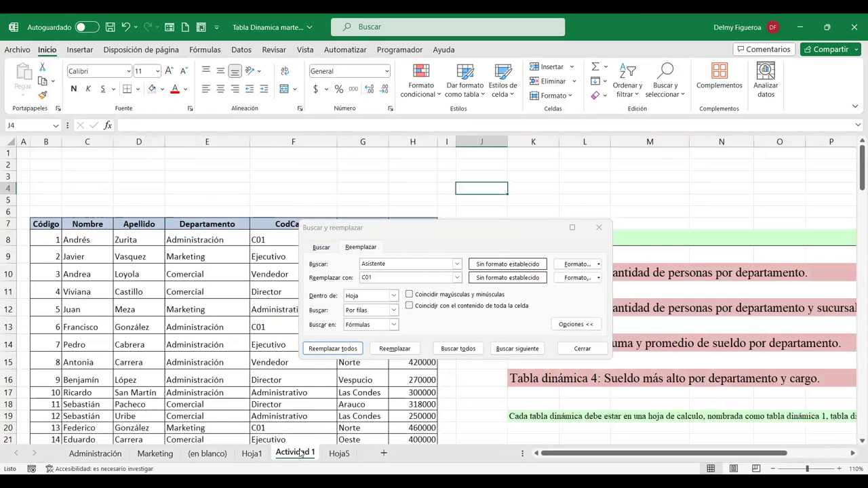
Replace all 31 Ejecutivo entries with C02.
double_click(389, 263)
type("Ejec")
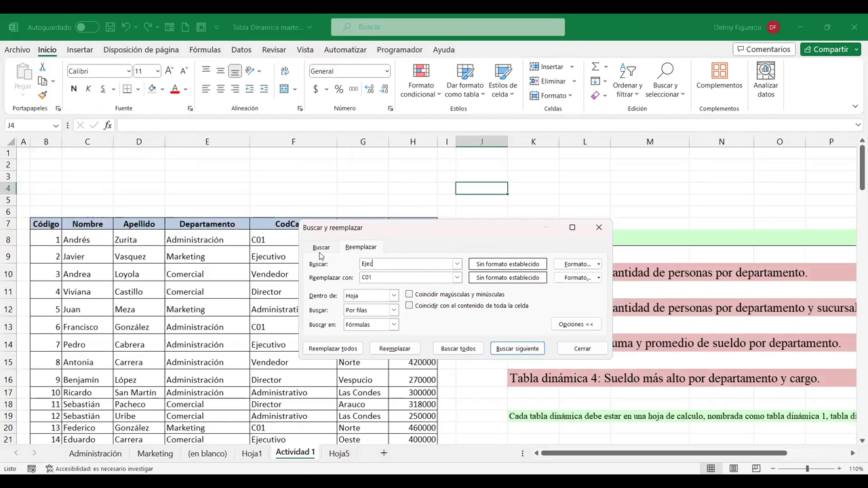
type("o")
key("Tab")
left_click(333, 348)
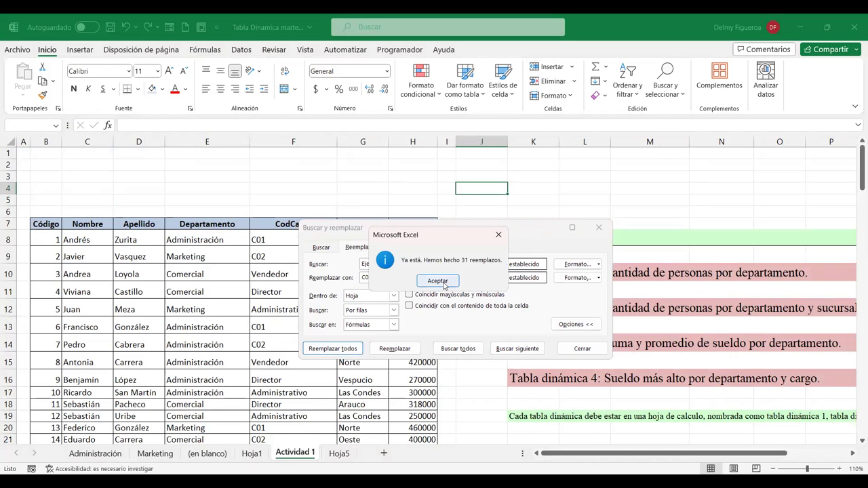
left_click(444, 282)
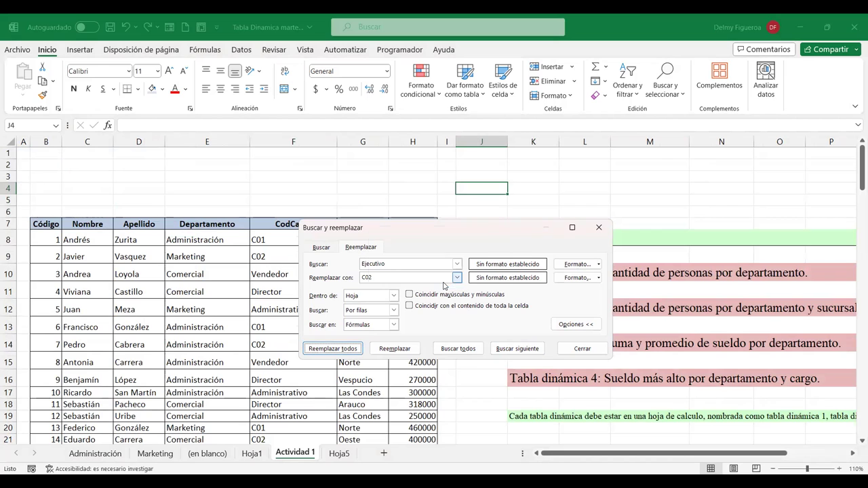
left_click(338, 452)
left_click(295, 453)
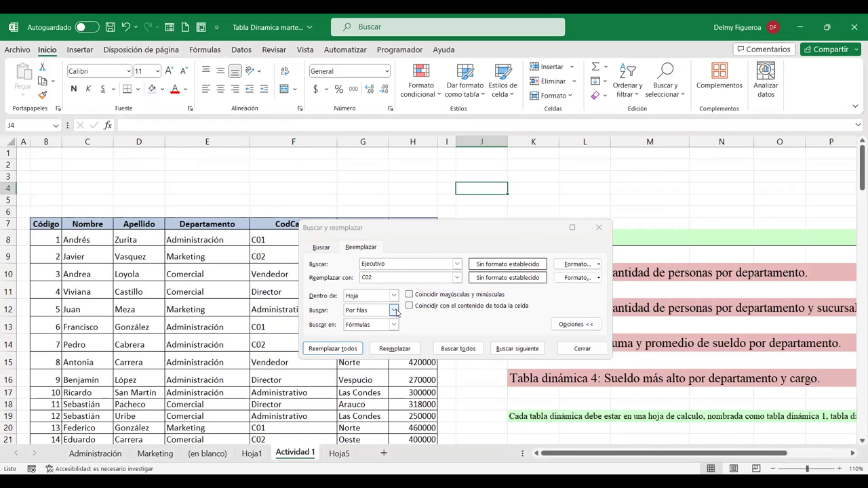
Replace all 23 Vendedor entries with C03.
left_click(328, 255)
type("Vendedor")
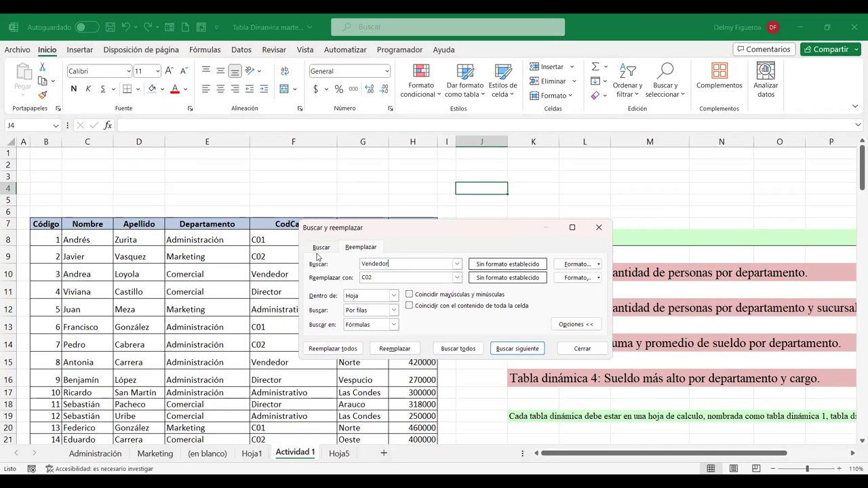
key("Tab")
type("C02")
left_click(332, 348)
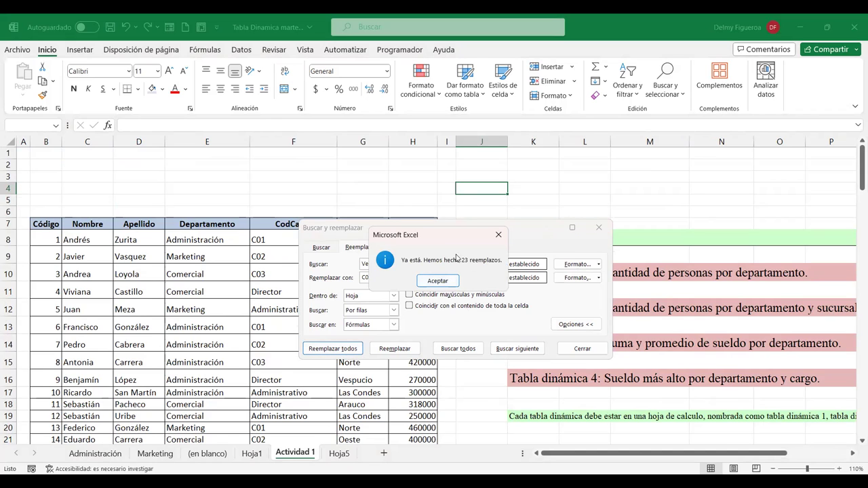
left_click(446, 286)
Replace all 40 Director entries with C04.
left_click(341, 455)
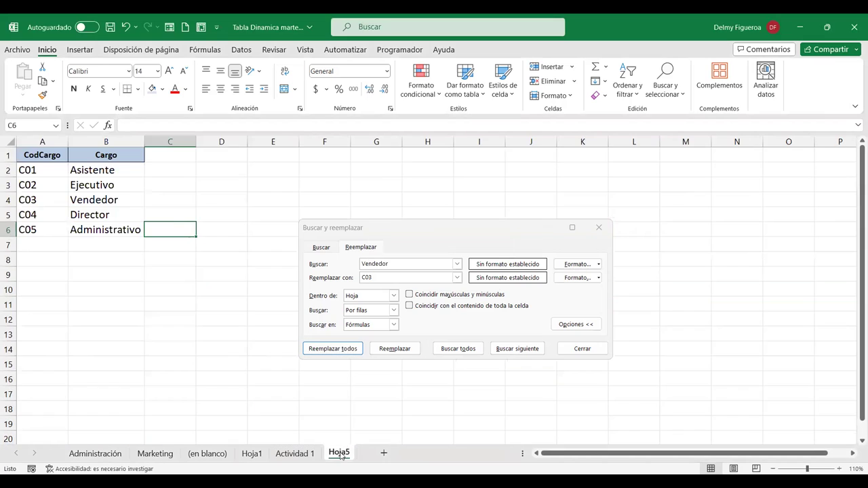
left_click(302, 453)
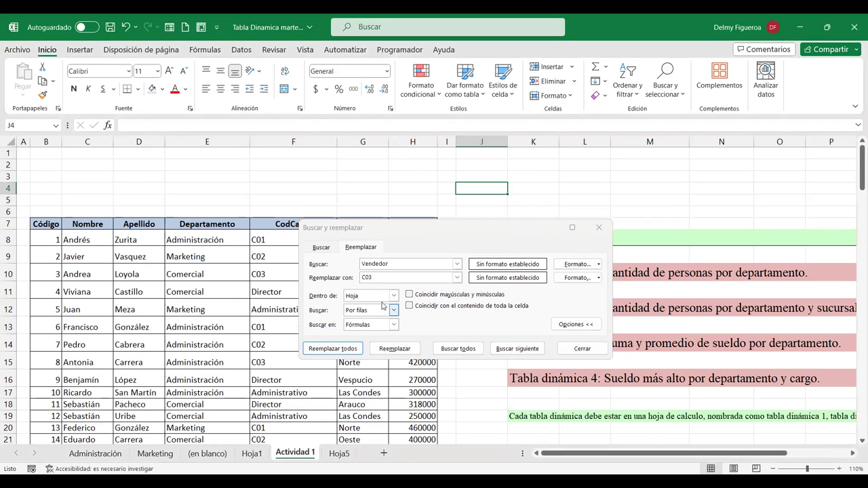
double_click(401, 265)
type("D")
key("Tab")
key("End")
type("4")
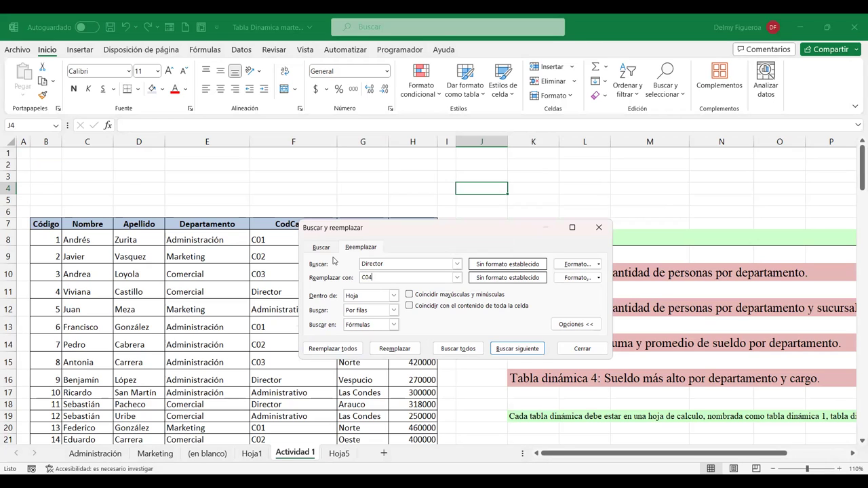
left_click(347, 347)
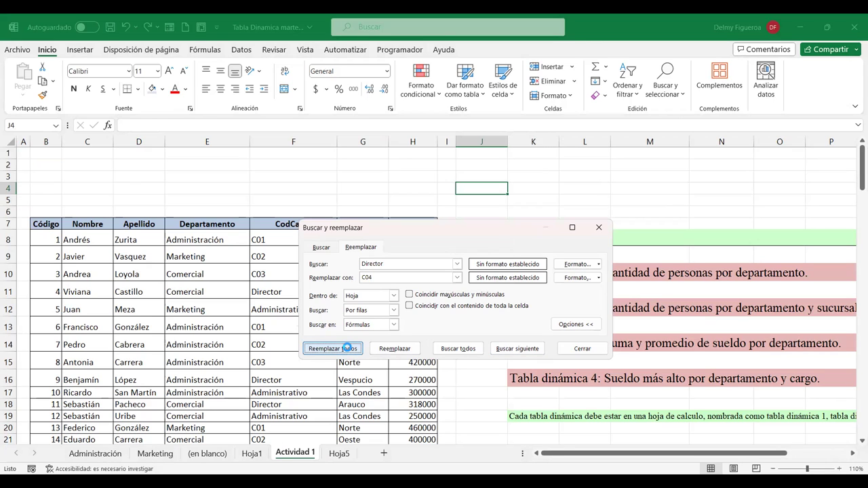
left_click(438, 280)
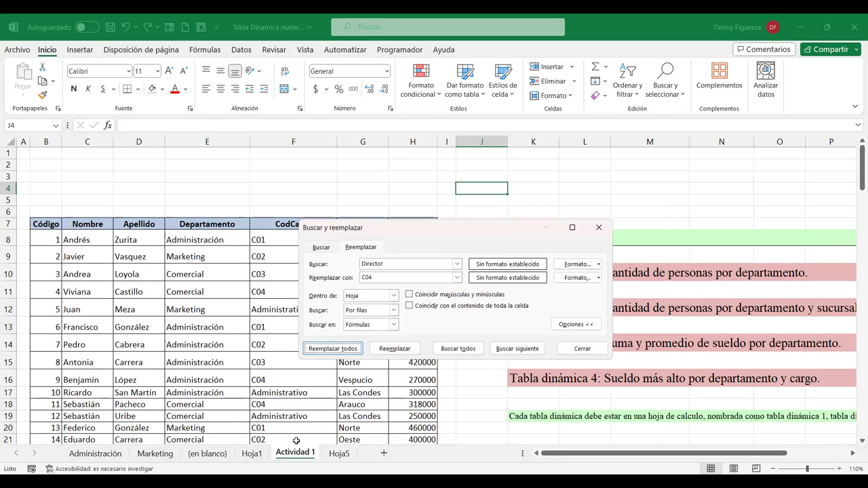
Replace all 28 Administrativo entries with C05 and close Find and Replace.
left_click(332, 456)
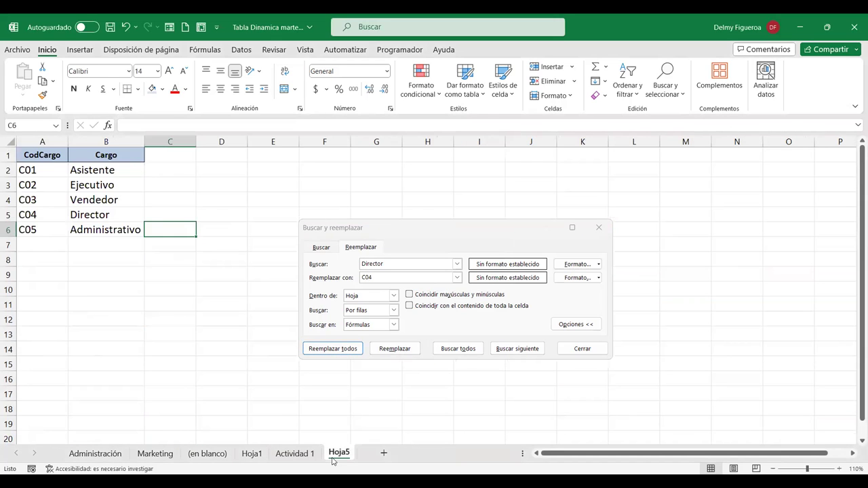
left_click(293, 451)
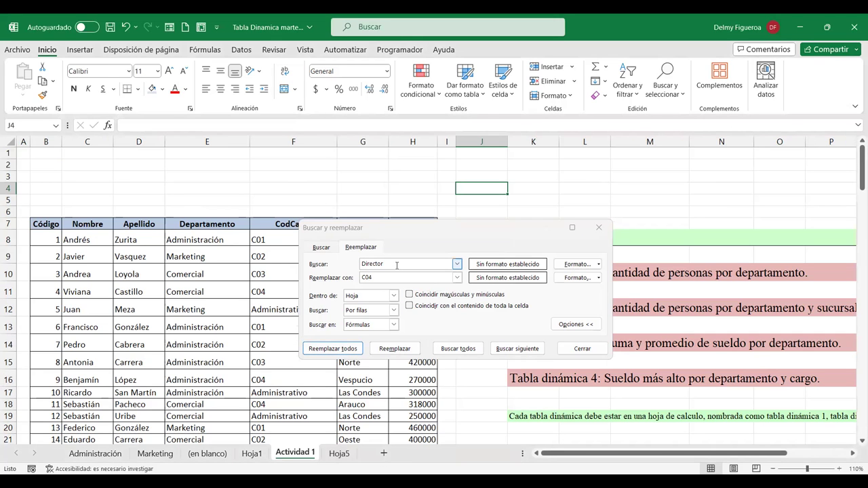
left_click(335, 266)
type("Administrativ")
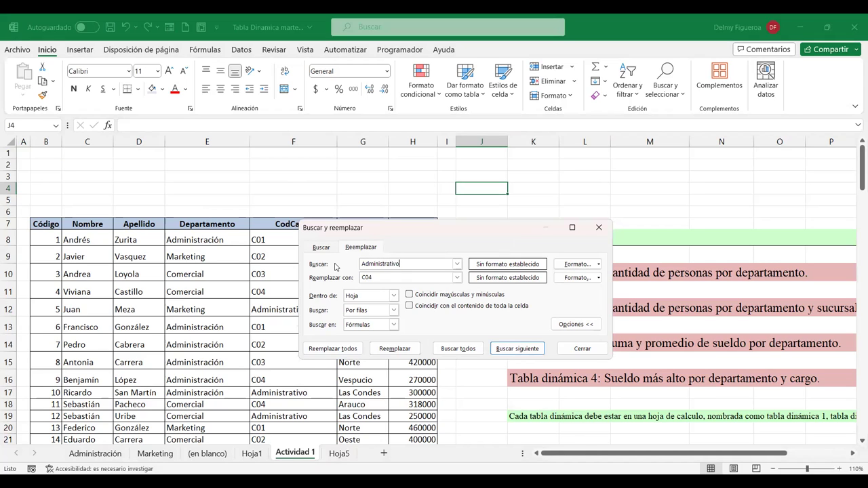
key("Tab")
type("C0")
left_click(339, 348)
left_click(438, 281)
left_click(582, 348)
left_click(301, 238)
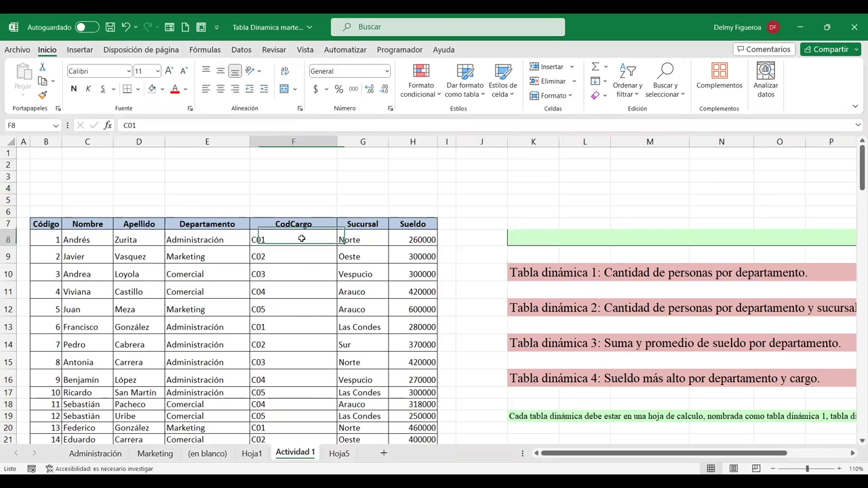
scroll(316, 312, "down", 3)
scroll(316, 312, "down", 3)
scroll(313, 332, "down", 5)
scroll(312, 332, "down", 5)
scroll(312, 339, "down", 4)
scroll(311, 345, "down", 5)
scroll(311, 351, "down", 1)
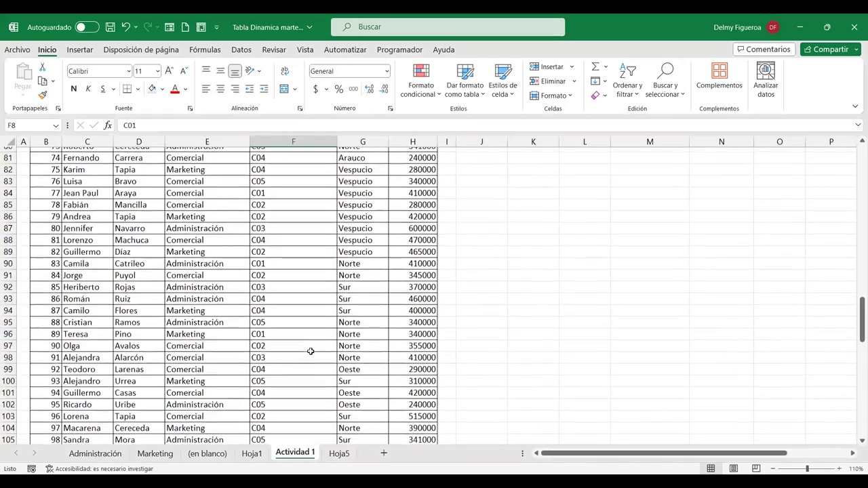
scroll(311, 353, "down", 7)
scroll(310, 361, "down", 7)
scroll(310, 380, "down", 6)
scroll(308, 305, "down", 1)
left_click(307, 302)
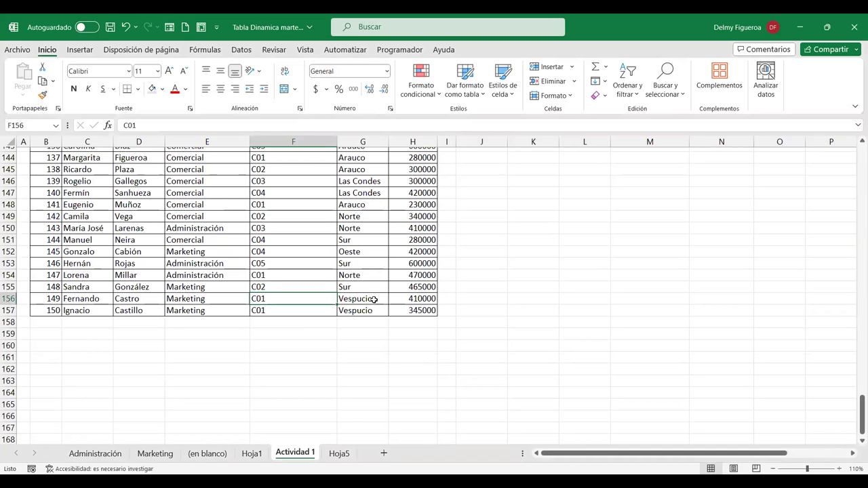
key("ctrl+Home")
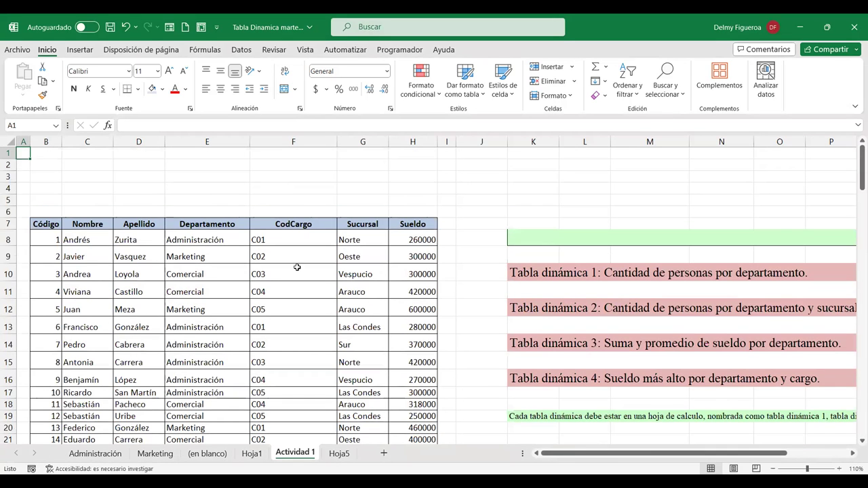
left_click(340, 454)
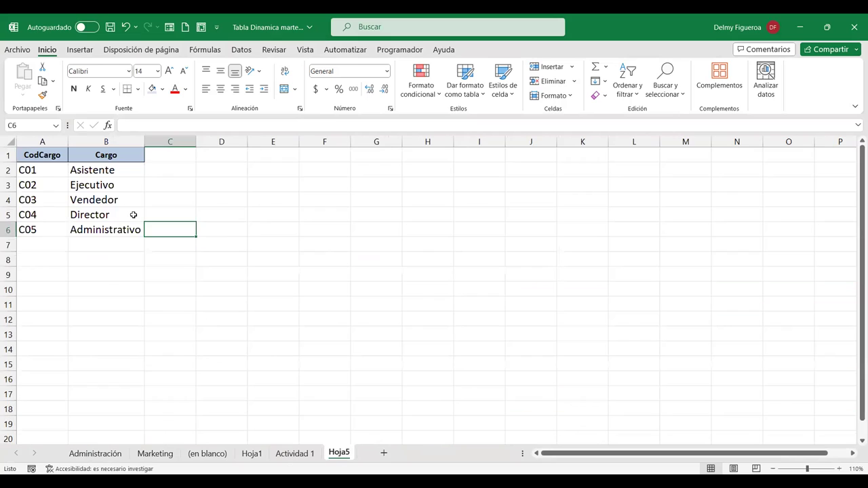
left_click(166, 170)
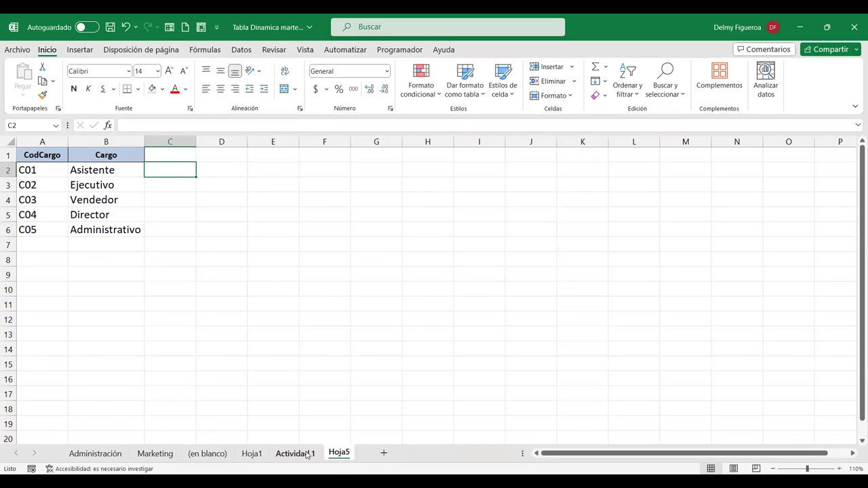
left_click(298, 452)
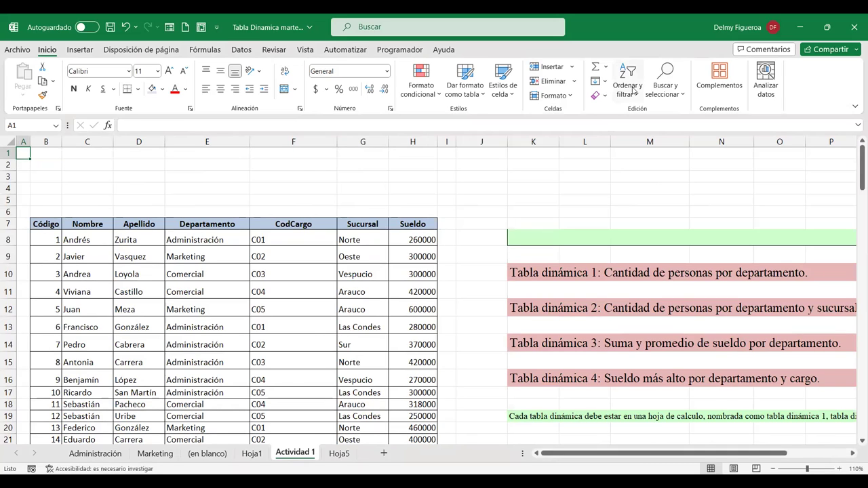
left_click(299, 237)
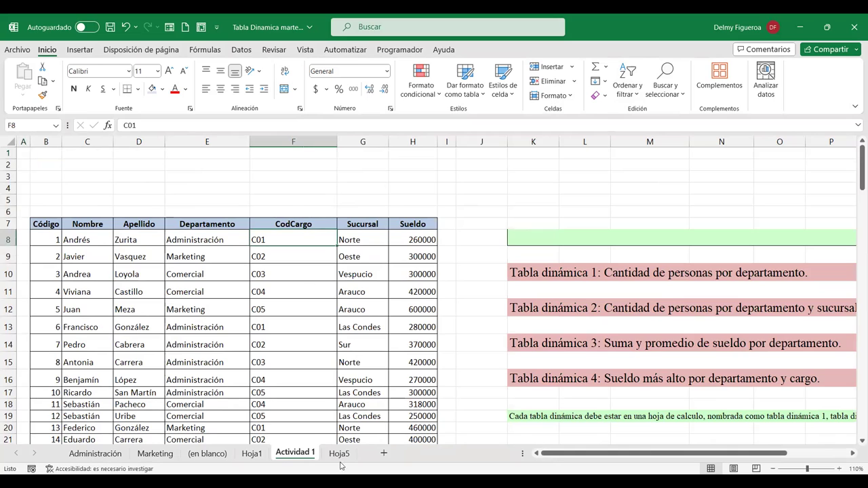
left_click(339, 454)
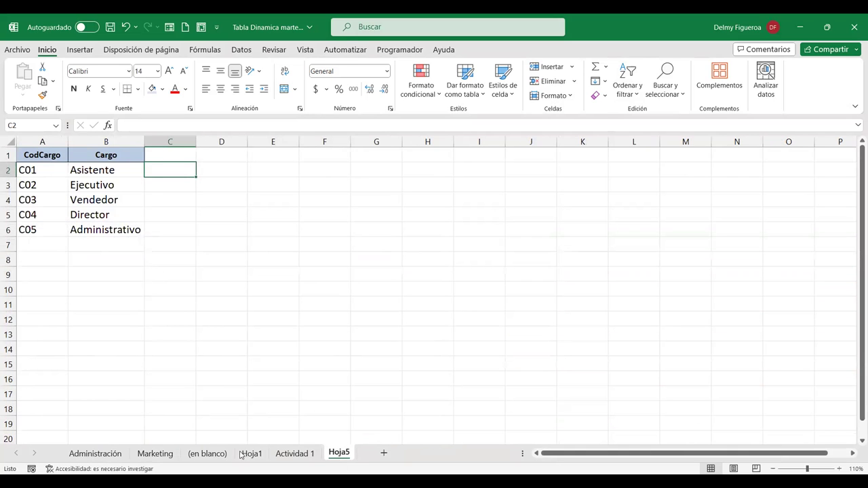
left_click(301, 453)
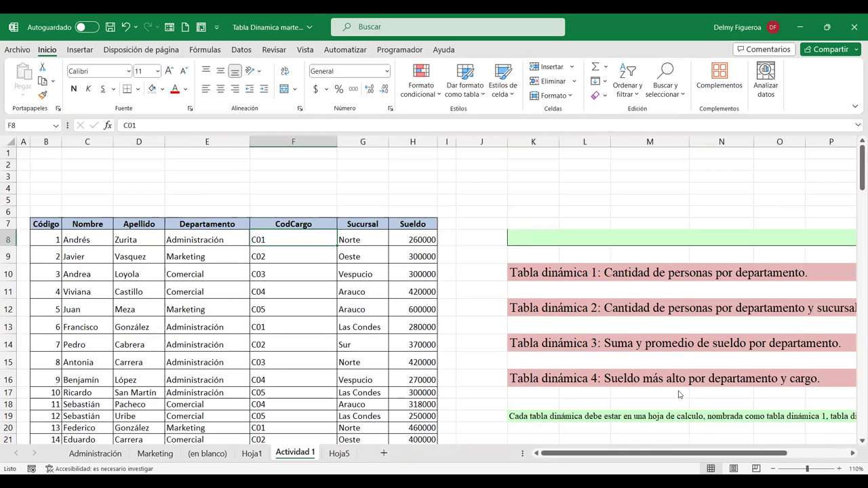
left_click(420, 178)
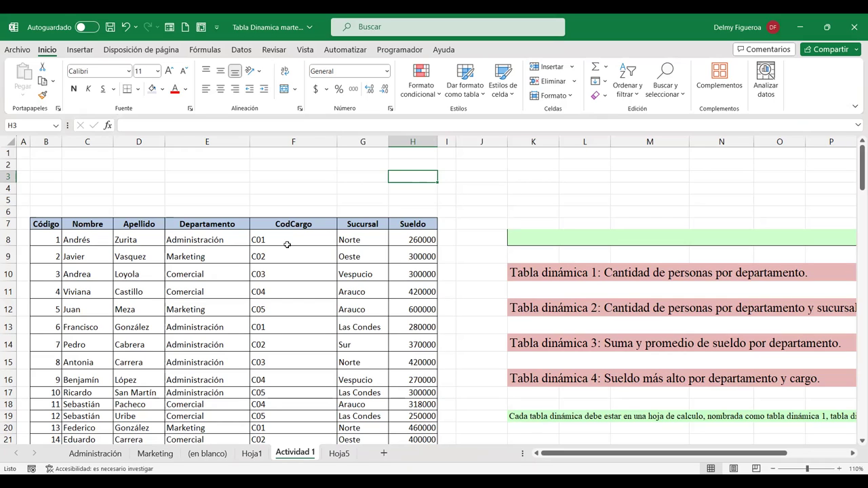
left_click(206, 240)
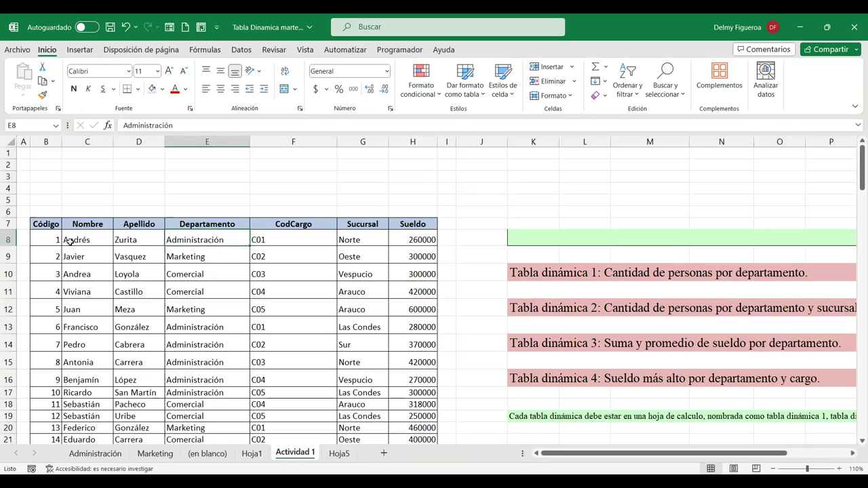
left_click(47, 240)
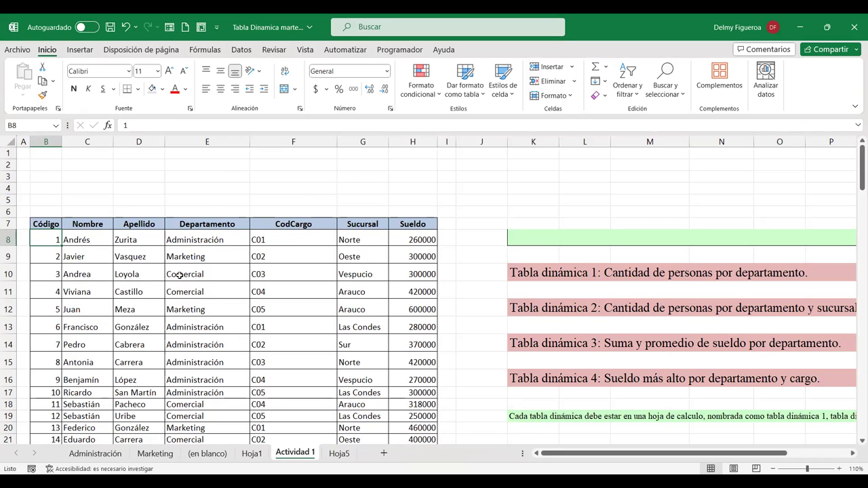
left_click(45, 144)
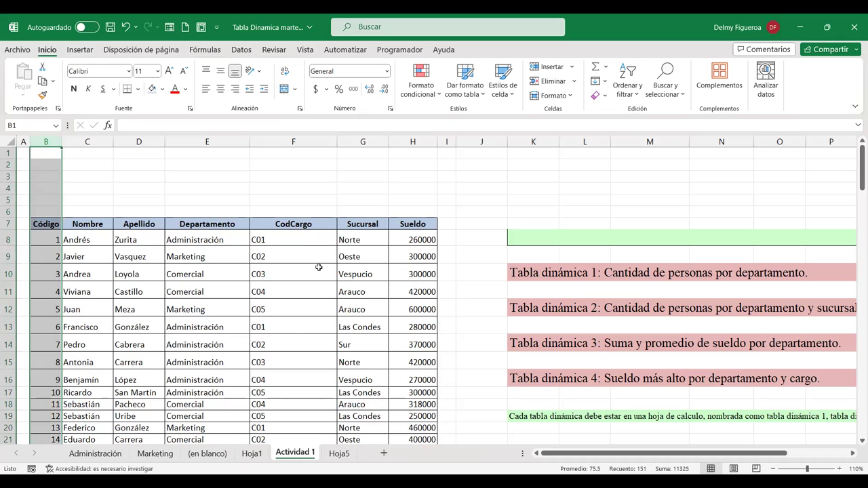
left_click(304, 238)
left_click(314, 139)
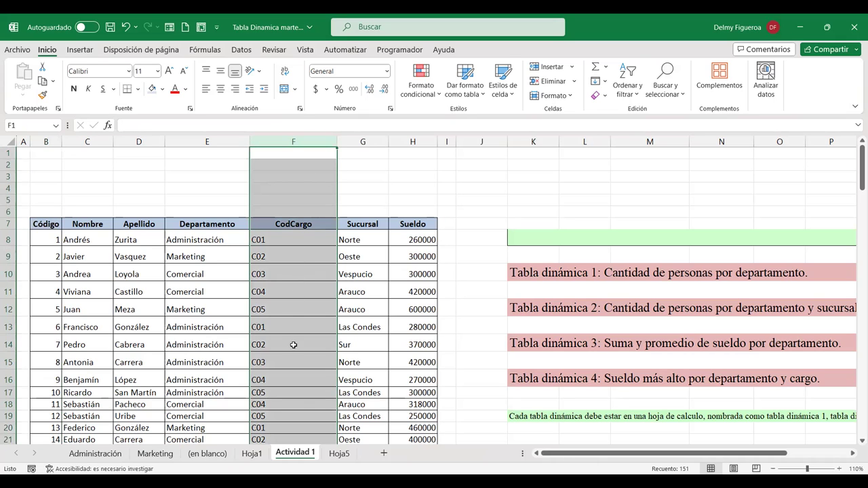
left_click(333, 455)
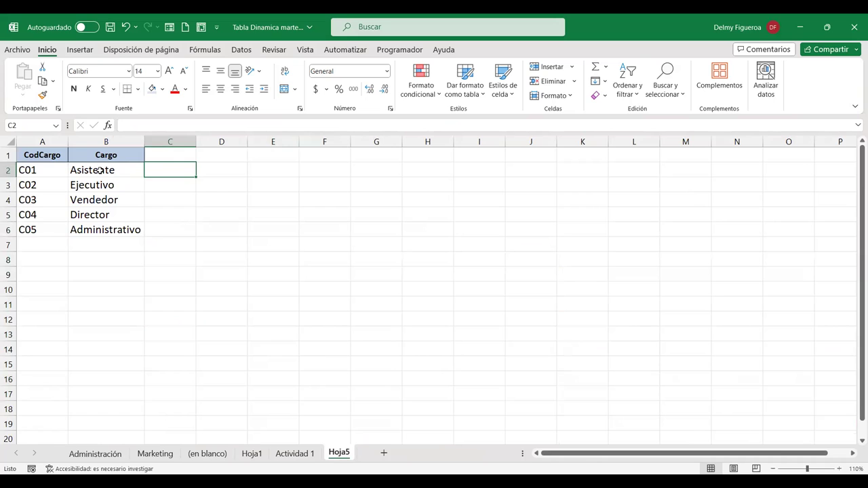
left_click(41, 140)
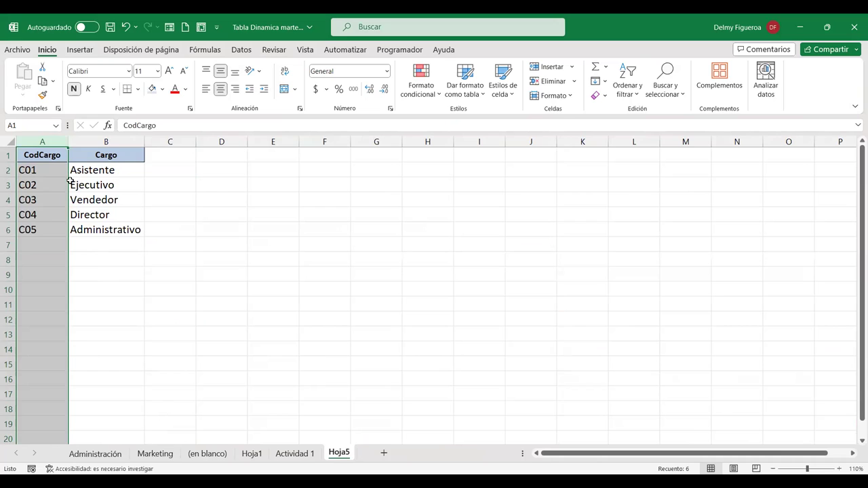
left_click(107, 169)
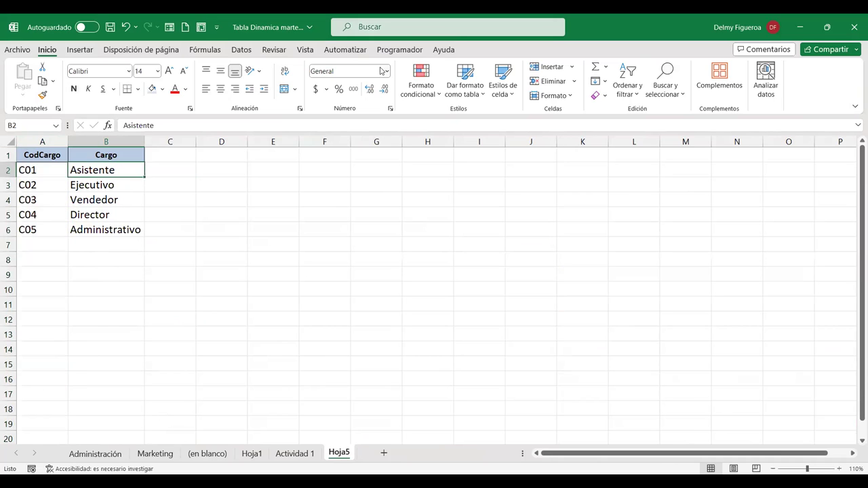
left_click(303, 448)
left_click(396, 305)
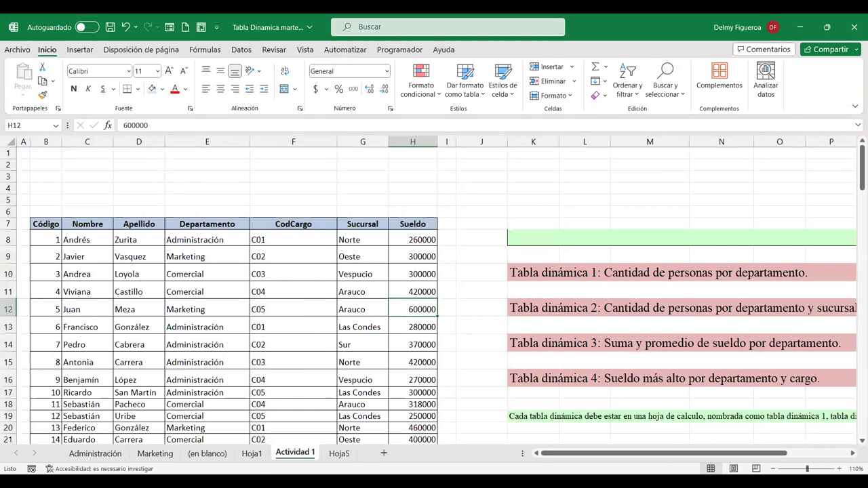
left_click(254, 454)
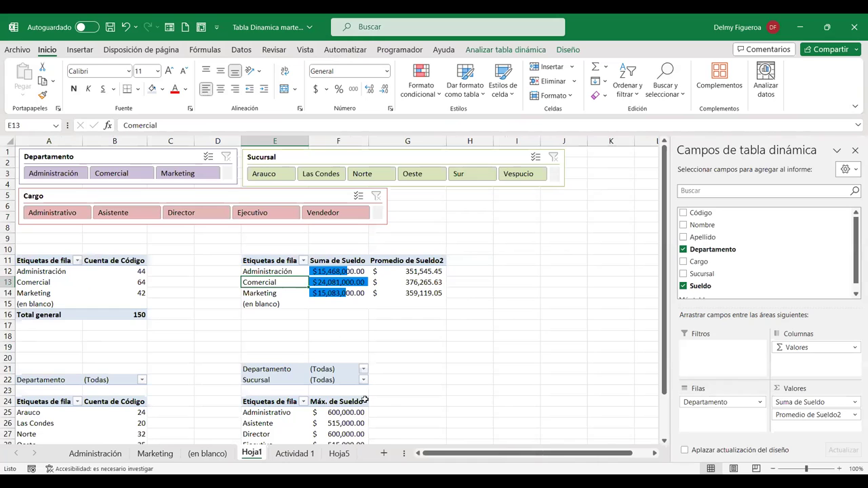
left_click(296, 454)
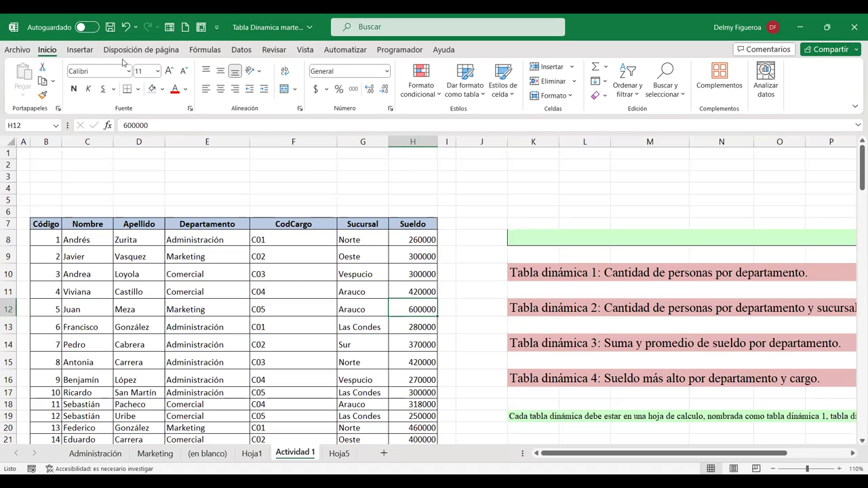
left_click(80, 50)
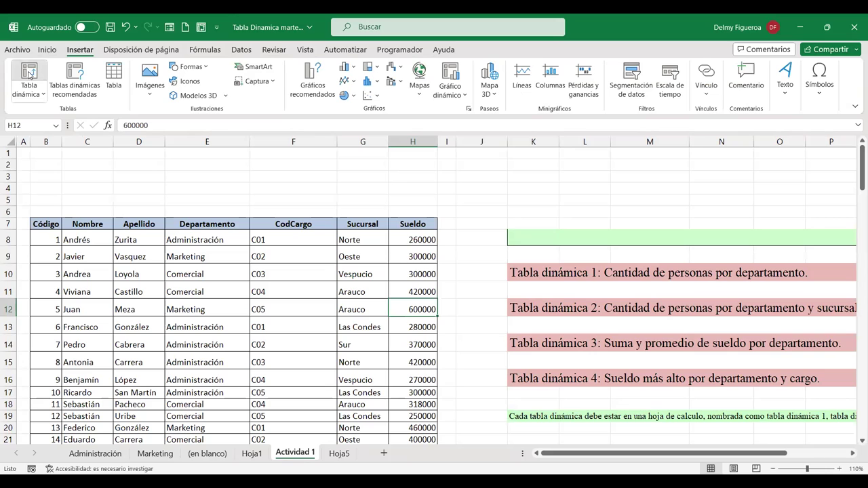
Build a pivot table on new sheet Hoja6 counting Código per Departamento, total 150.
left_click(29, 73)
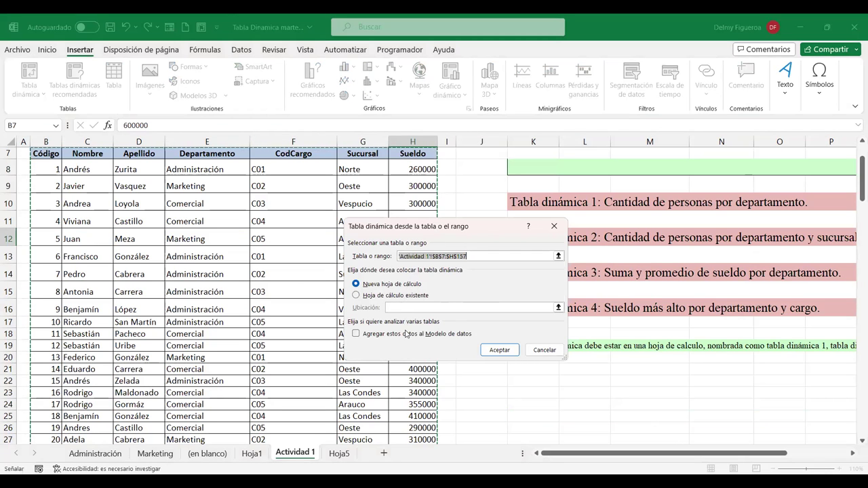
left_click(513, 352)
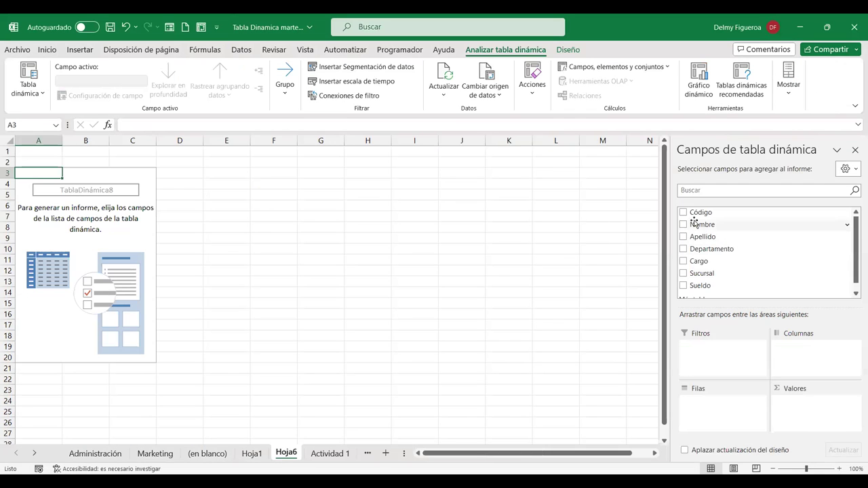
left_click(684, 213)
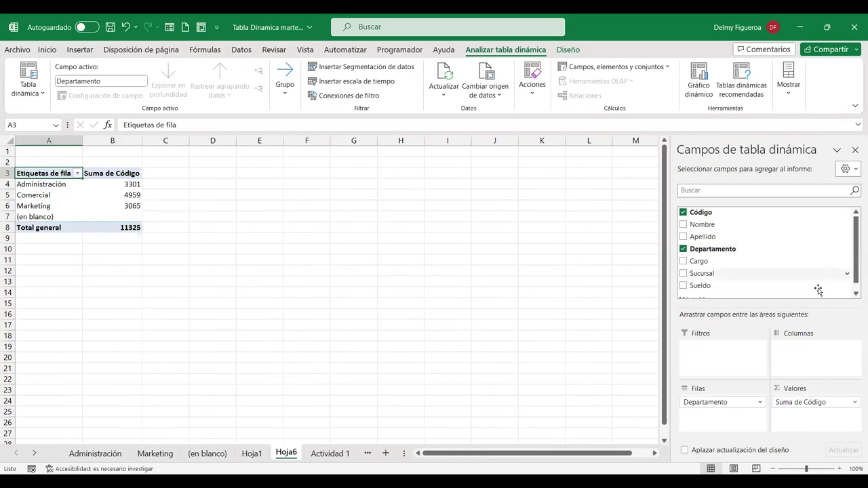
right_click(129, 206)
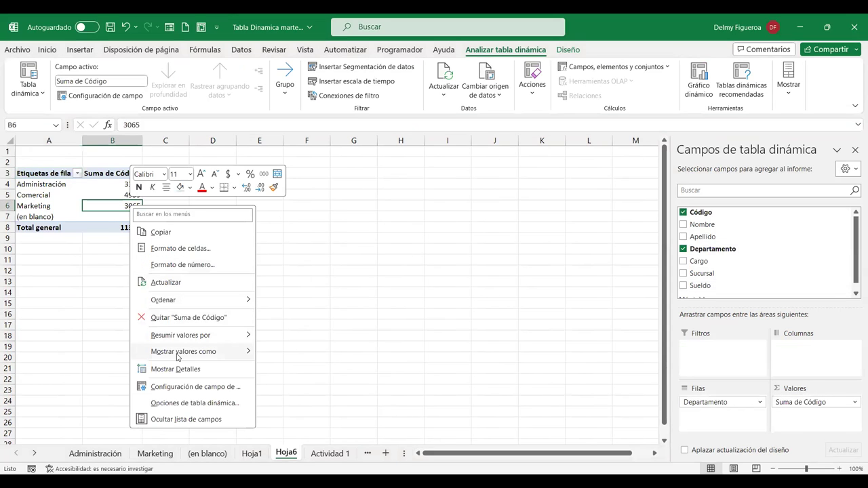
mouse_move(189, 353)
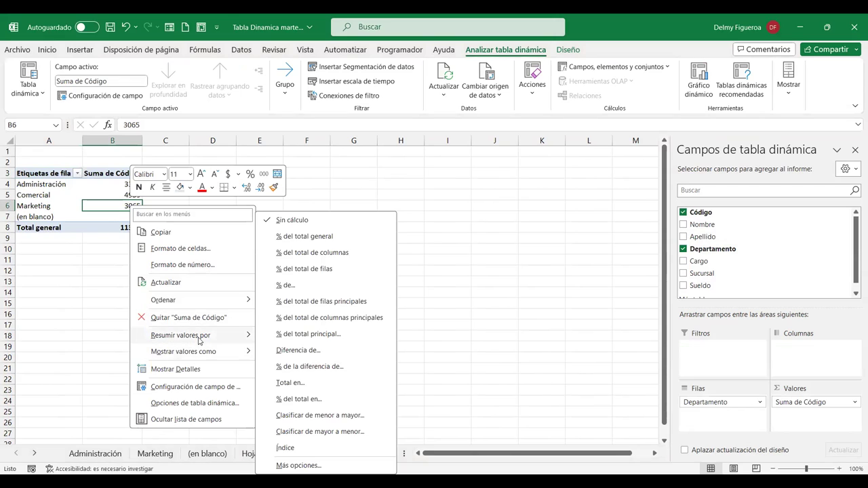
mouse_move(201, 335)
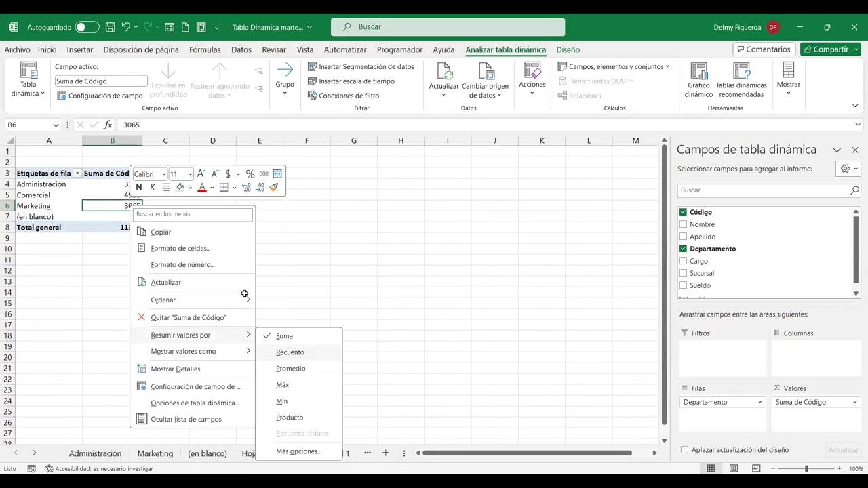
left_click(295, 352)
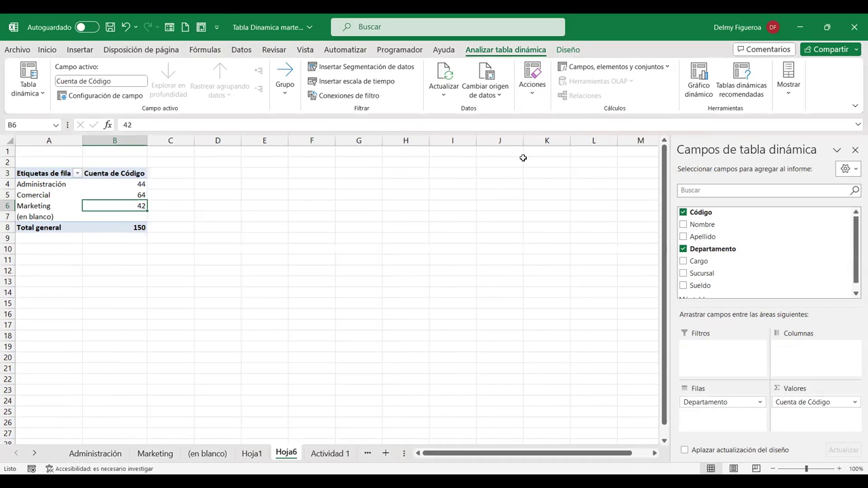
left_click(240, 49)
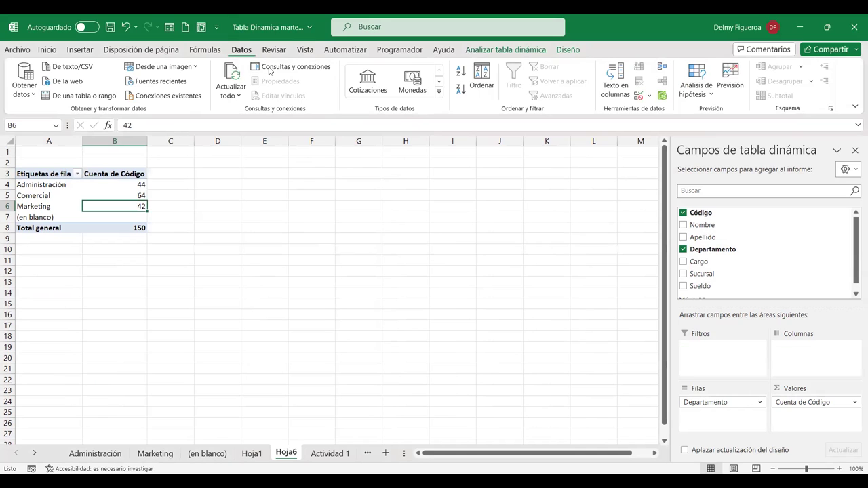
Go to the Actividad 1 sheet and select the Código header cell.
left_click(507, 50)
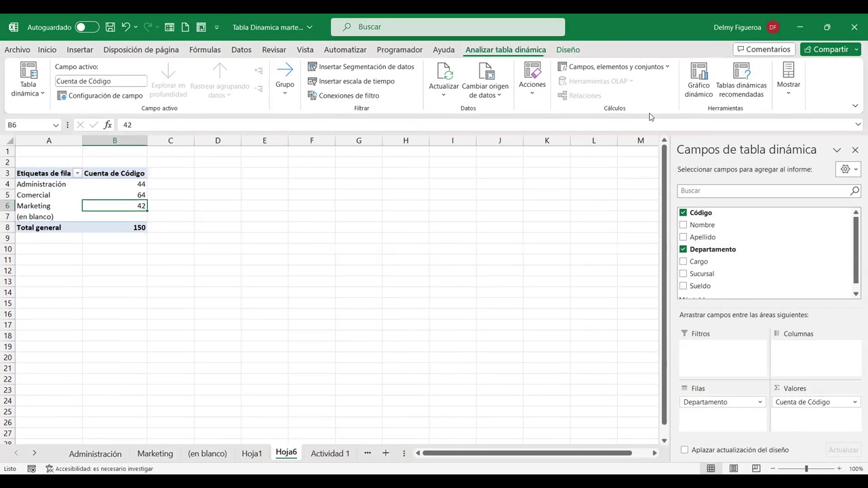
left_click(241, 49)
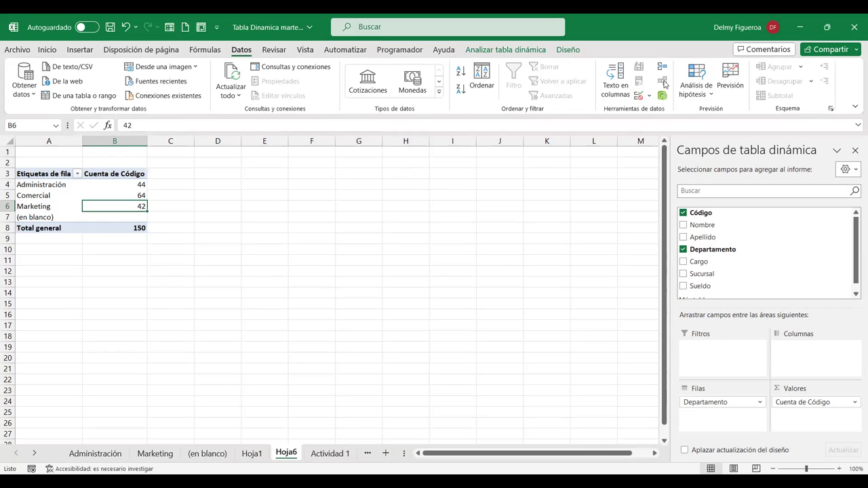
left_click(323, 459)
scroll(408, 238, "up", 2)
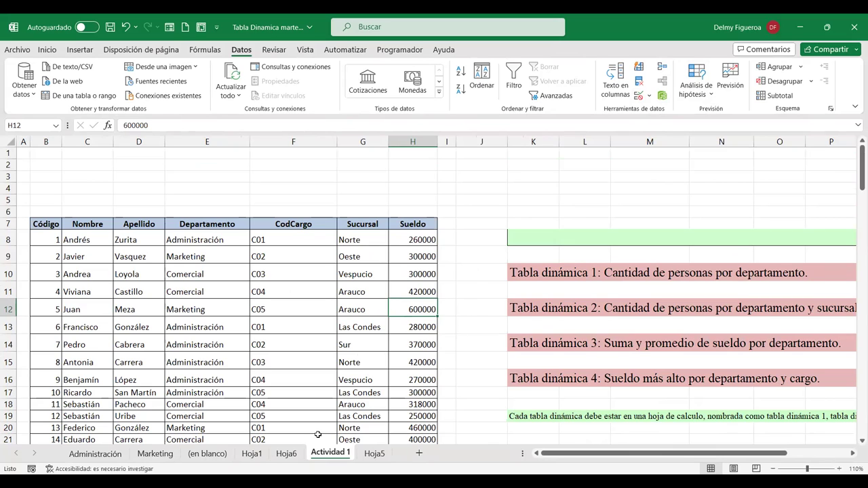
left_click(47, 224)
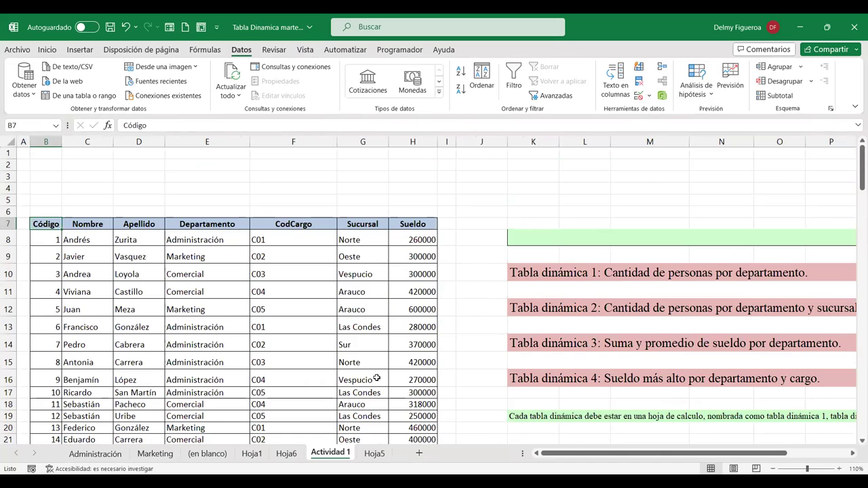
Select the whole employee table B7:H157, then return to Hoja1.
scroll(377, 377, "down", 5)
scroll(377, 378, "down", 4)
scroll(379, 376, "down", 5)
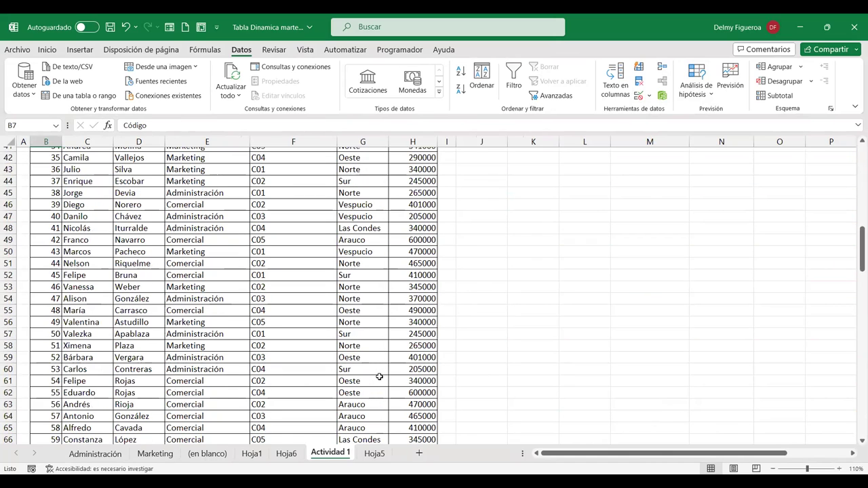
scroll(379, 377, "up", 7)
scroll(379, 377, "up", 5)
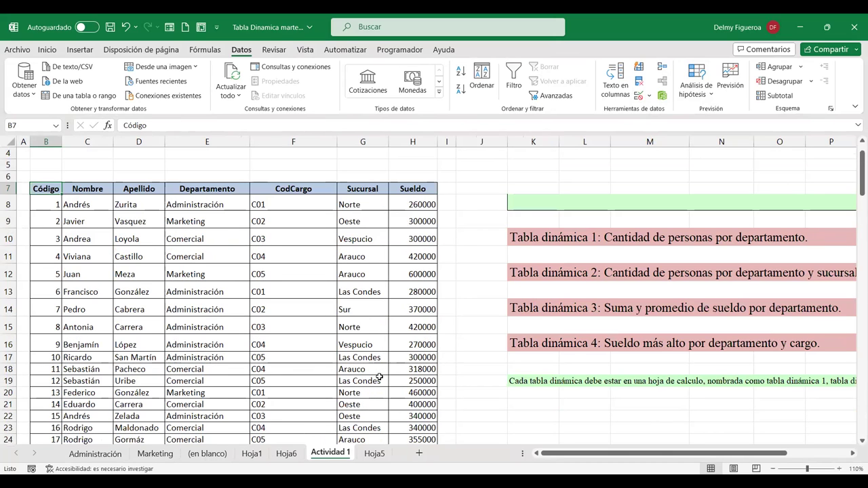
key("ctrl+shift+Right")
key("ctrl+shift+Down")
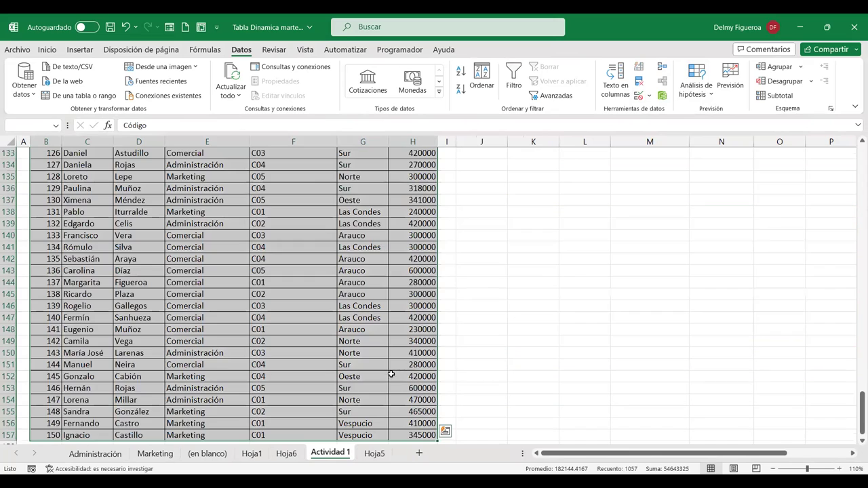
left_click(252, 453)
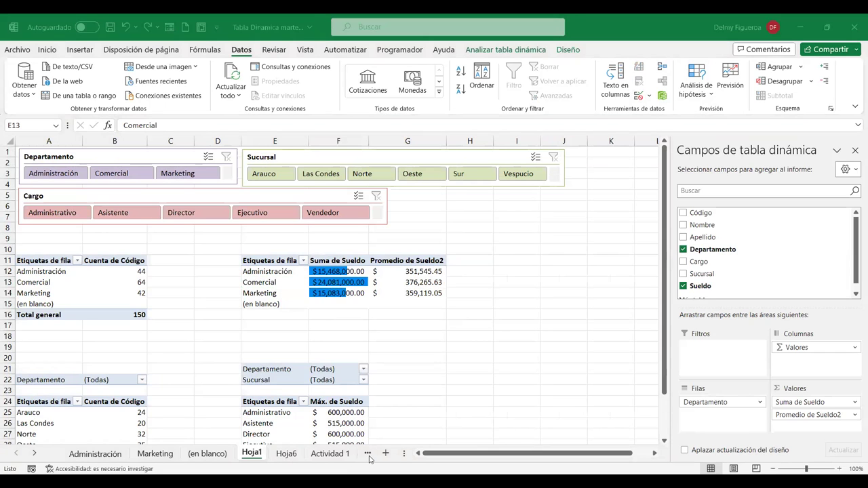
Select the CodCargo and Cargo range A1:B6 on Hoja5 and compare it with Actividad 1.
left_click(34, 453)
left_click(306, 453)
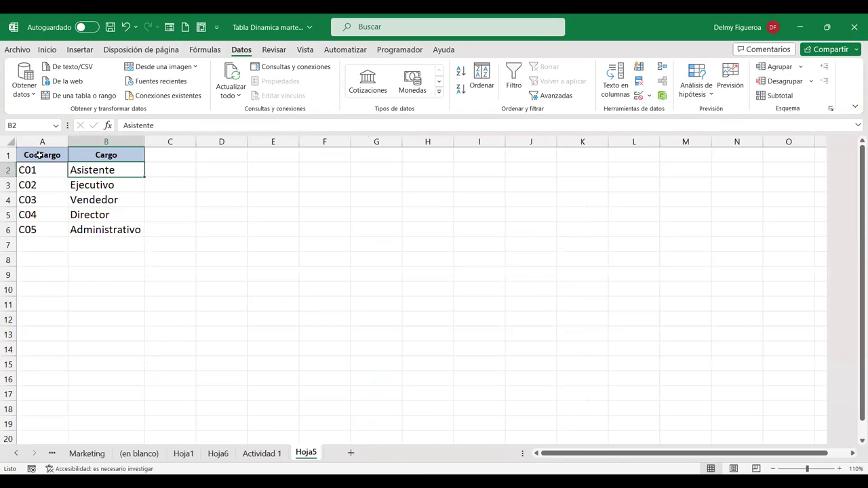
left_click_drag(41, 154, 77, 230)
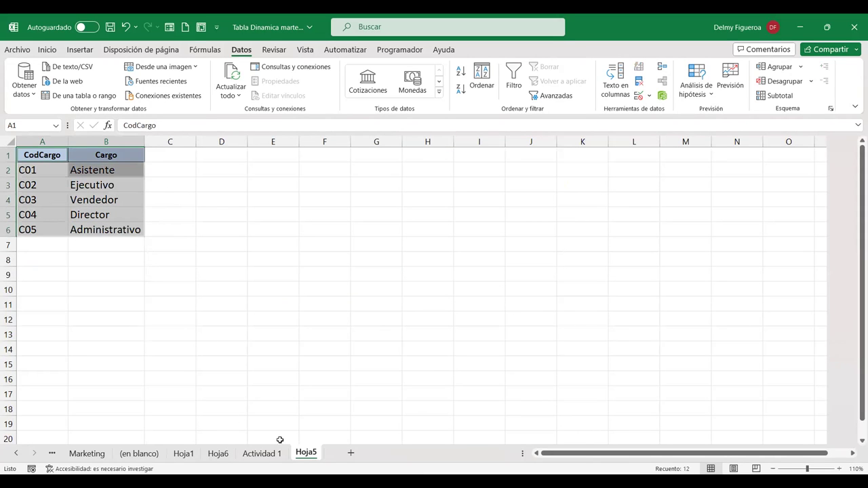
left_click(278, 453)
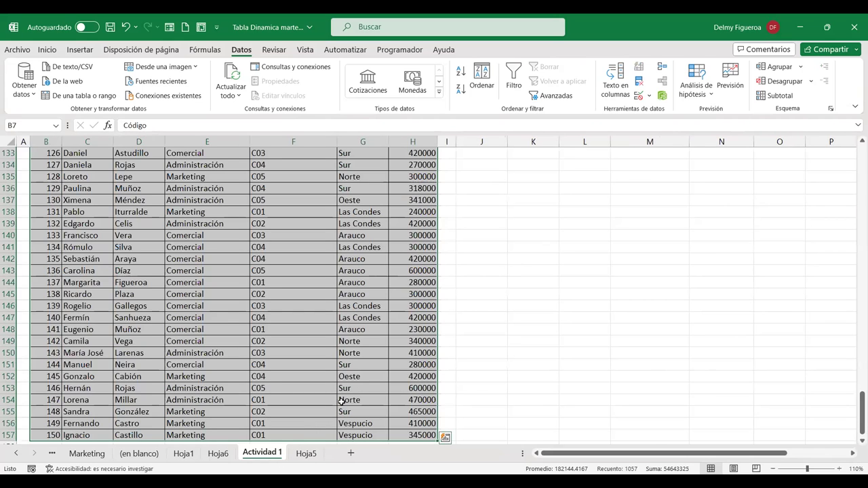
left_click(308, 454)
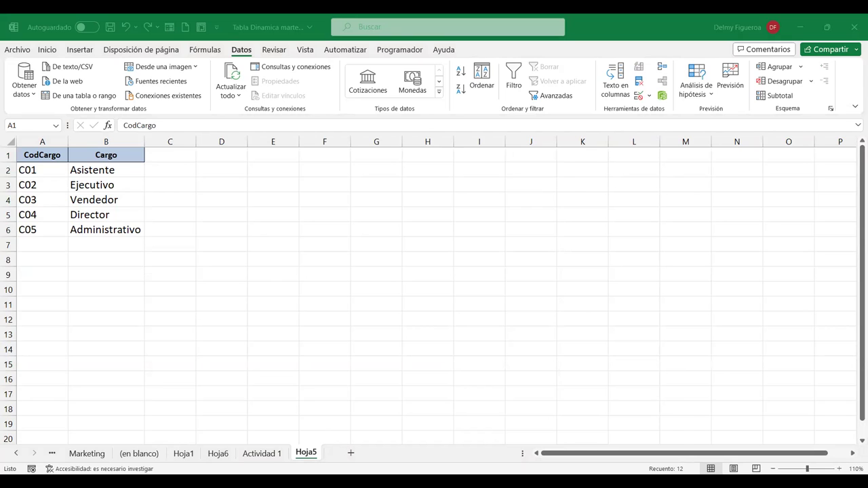
Deselect the Actividad 1 employee data, scroll to the top, and move to Hoja6.
left_click(272, 452)
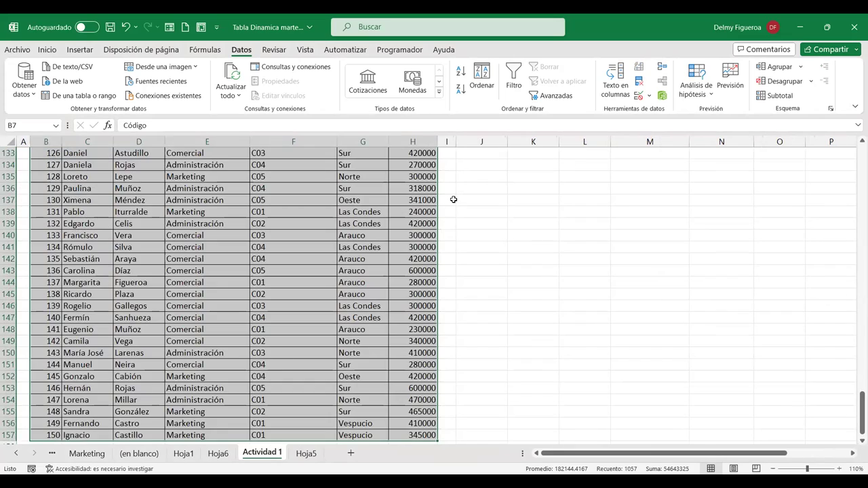
left_click(453, 199)
scroll(479, 246, "up", 9)
scroll(478, 246, "up", 7)
scroll(478, 246, "up", 2)
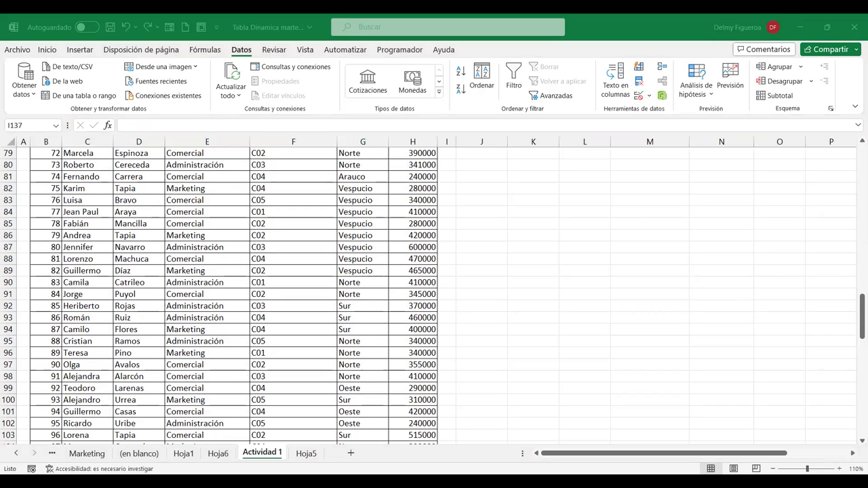
left_click(216, 453)
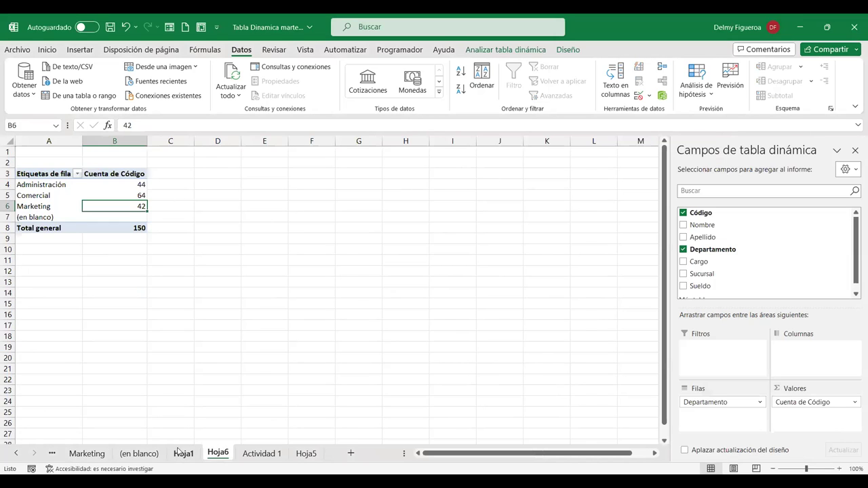
Filter the Hoja1 pivot tables to the Arauco branch using the Sucursal slicer.
left_click(181, 454)
left_click(285, 174)
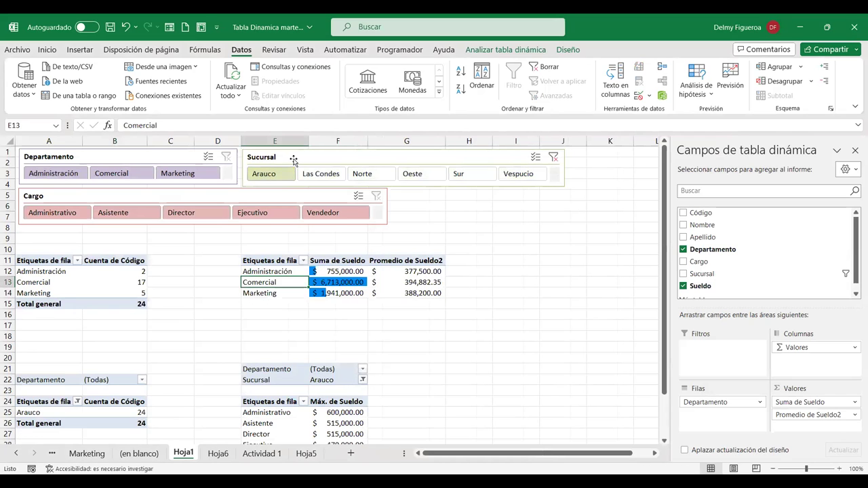
left_click(431, 160)
left_click(490, 51)
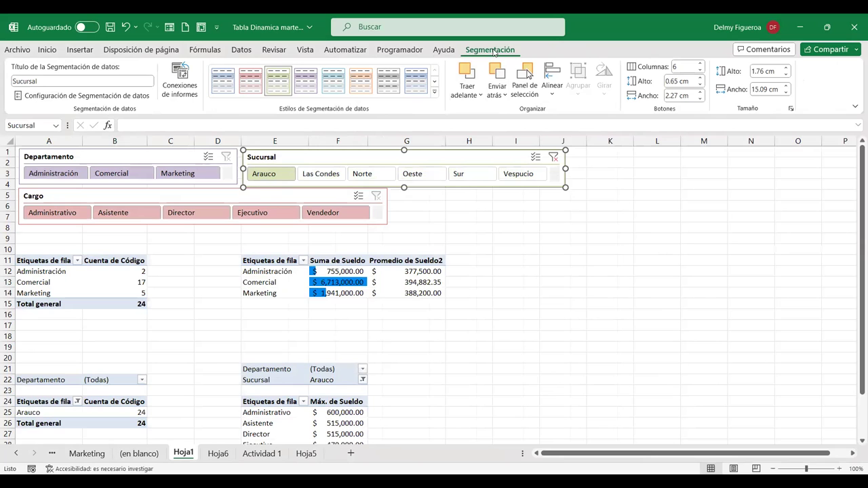
Review the lower pivot table's Diseño, Analizar tabla dinámica and Datos ribbon options.
left_click(282, 411)
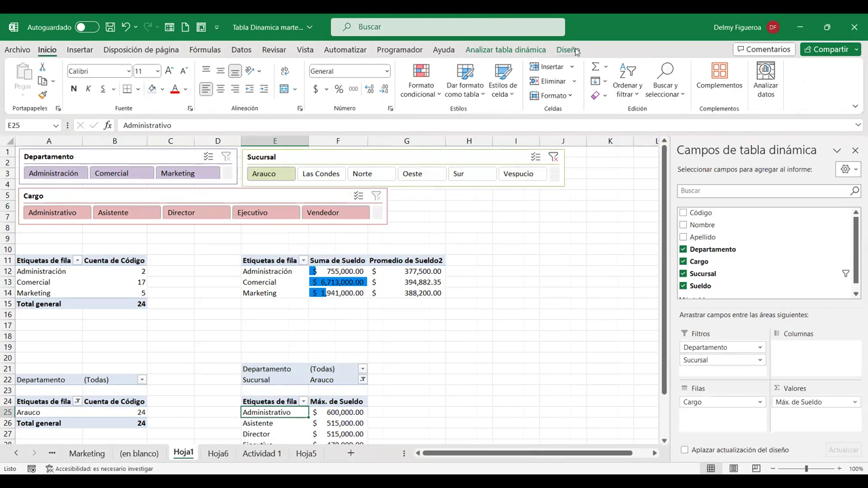
left_click(568, 49)
left_click(521, 50)
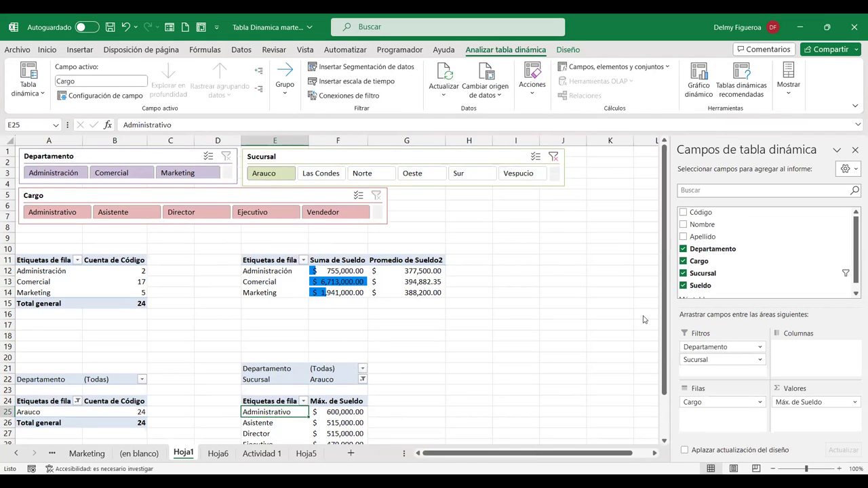
left_click(549, 214)
left_click(279, 402)
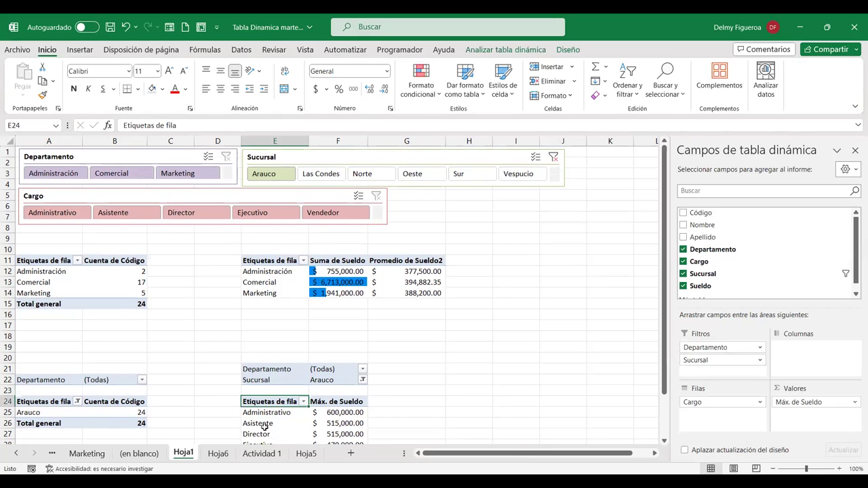
left_click(506, 51)
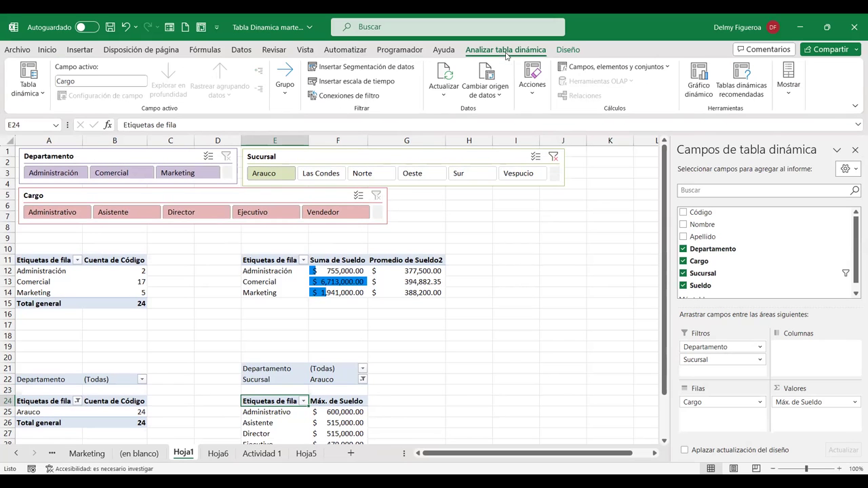
left_click(241, 51)
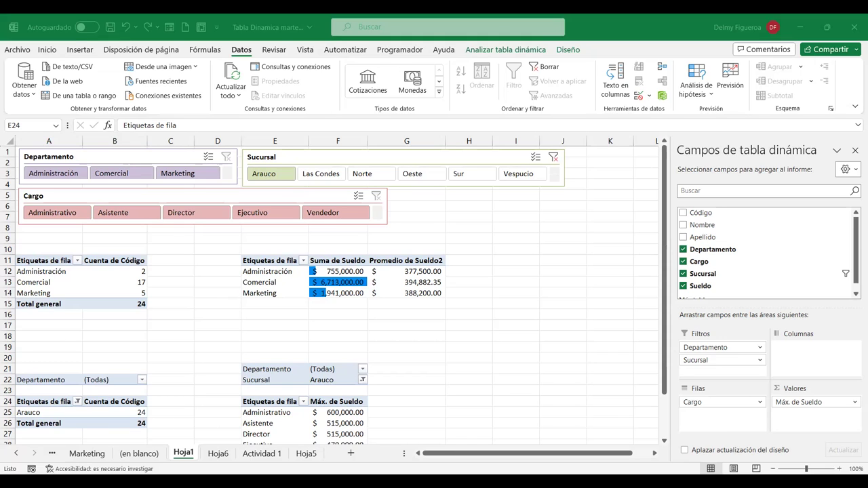
left_click(217, 228)
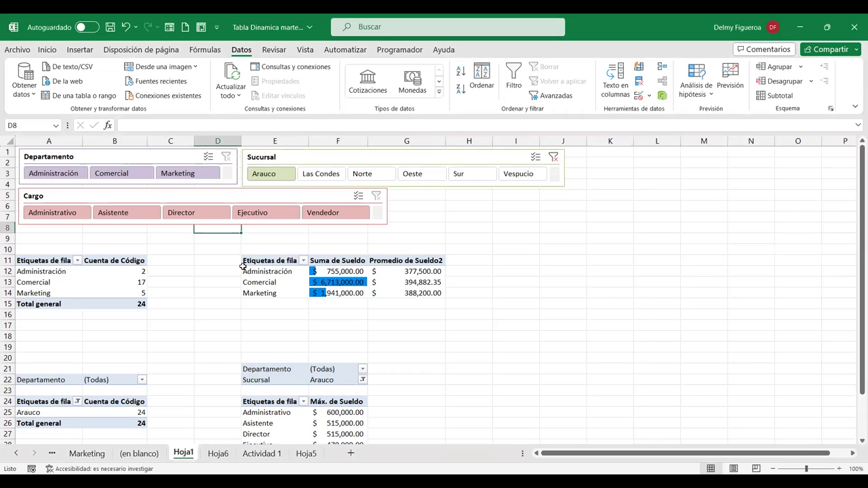
Format the Actividad 1 employee data as a table with headers using Ctrl+T.
left_click(254, 458)
scroll(298, 328, "up", 4)
scroll(297, 328, "up", 7)
scroll(298, 328, "up", 5)
scroll(297, 328, "up", 10)
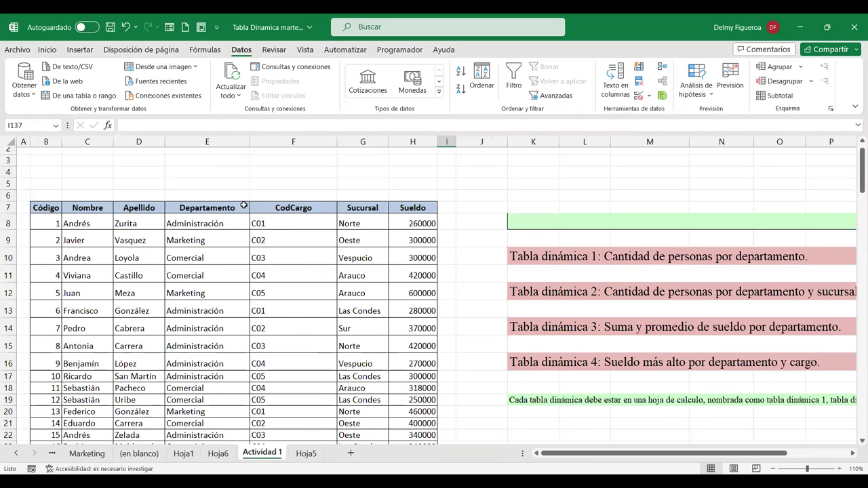
left_click(207, 208)
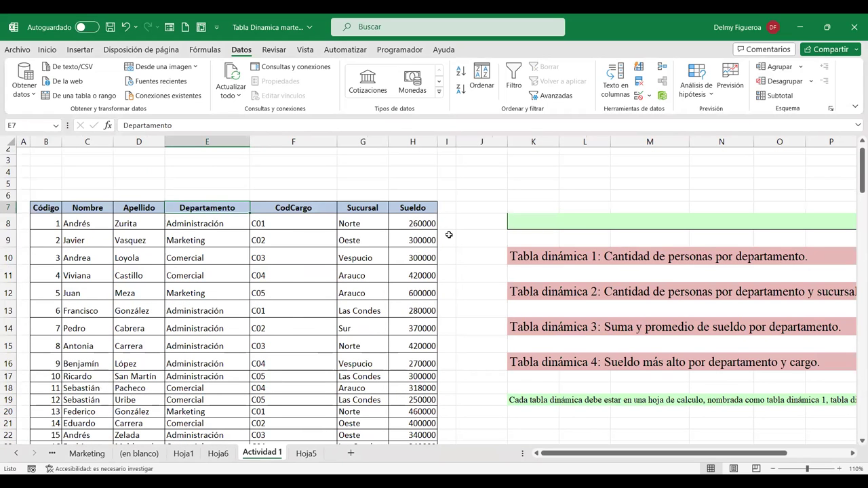
key("ctrl+t")
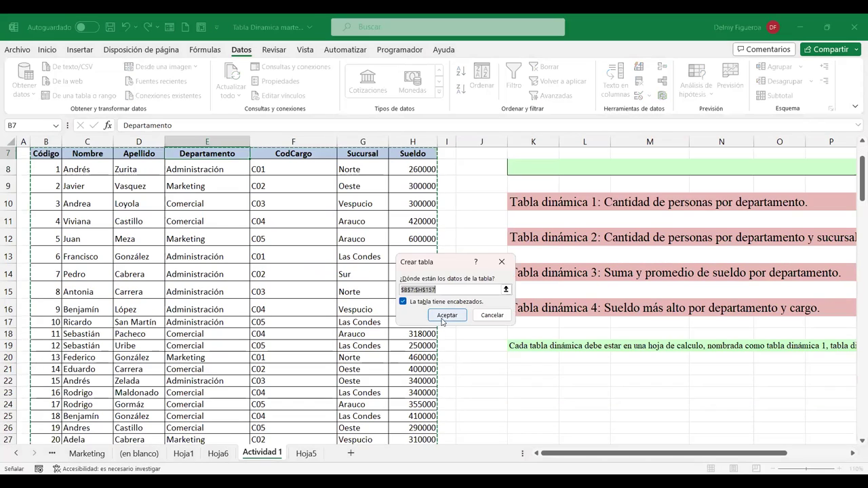
left_click(442, 319)
scroll(286, 309, "up", 2)
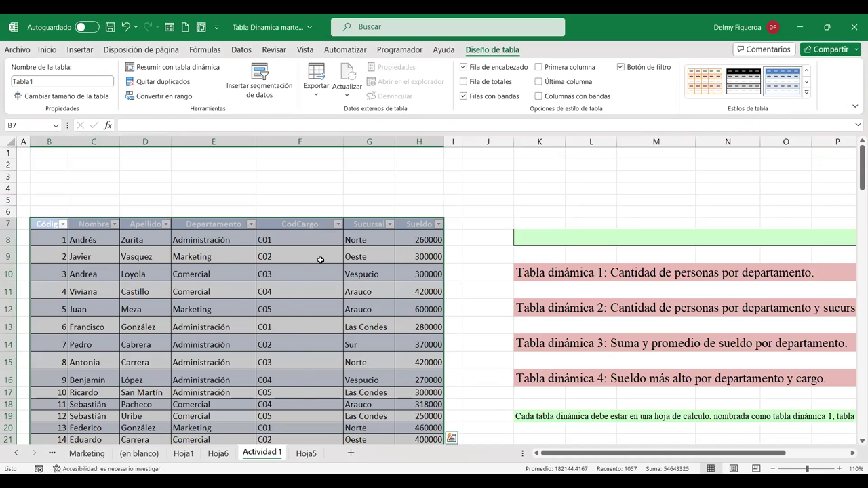
scroll(292, 274, "down", 2)
scroll(296, 244, "down", 2)
scroll(296, 245, "down", 4)
scroll(296, 252, "up", 5)
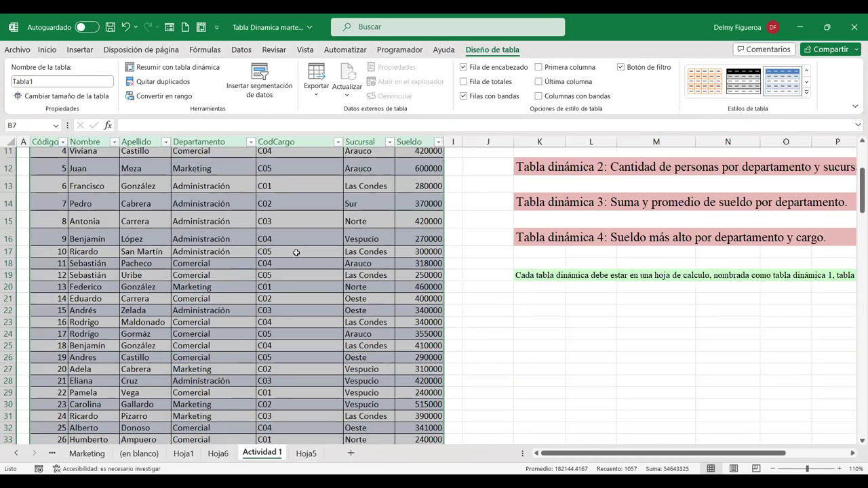
scroll(297, 252, "up", 3)
Format the Hoja5 CodCargo/Cargo range A1:B6 as table Tabla2.
left_click(306, 452)
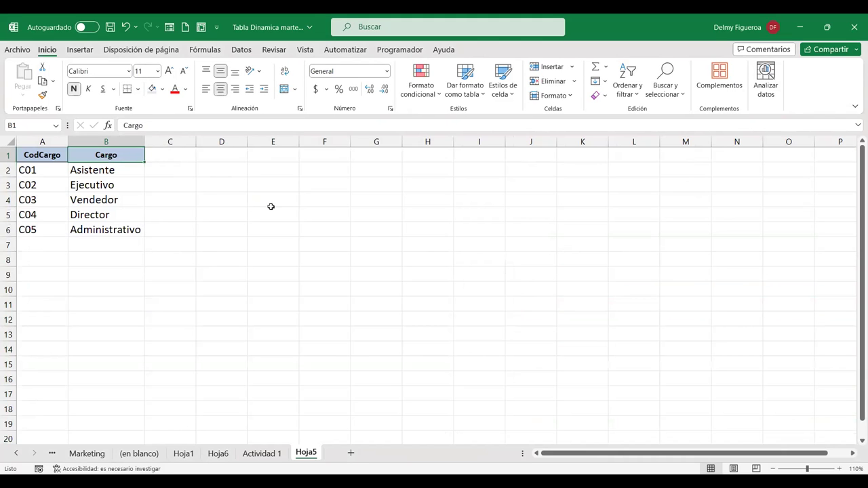
key("ctrl+t")
left_click(448, 314)
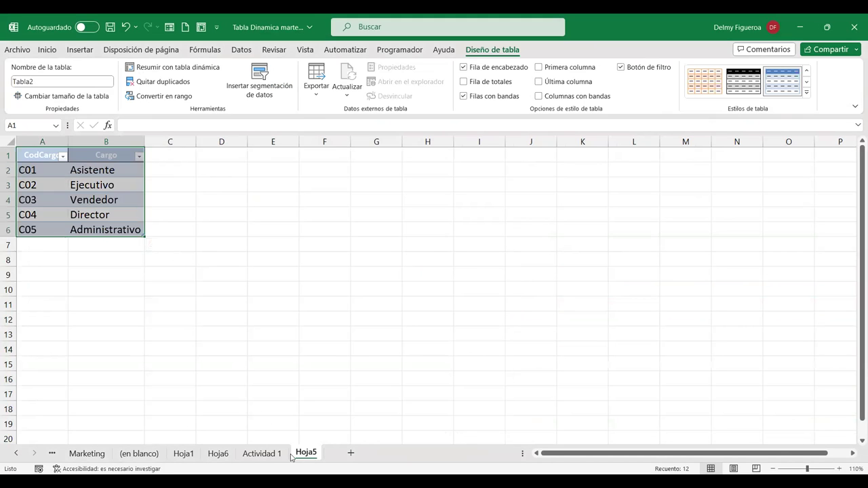
left_click(241, 49)
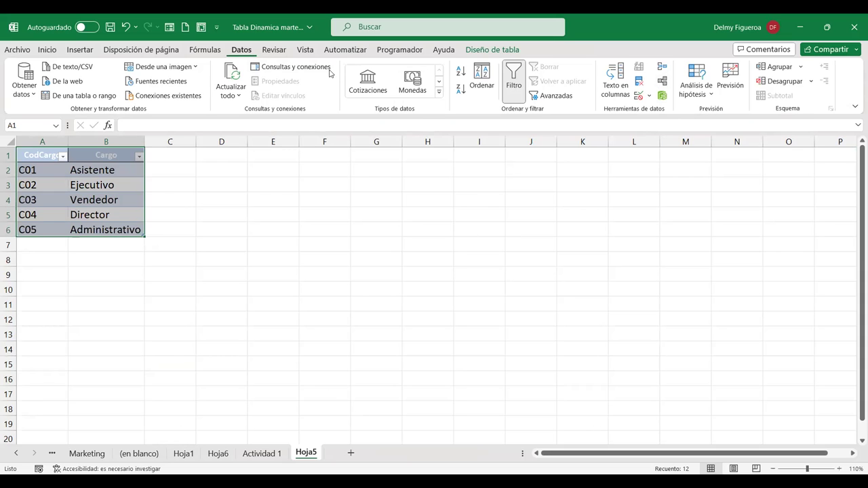
From Actividad 1, open Datos > Relaciones and begin a new table relationship.
left_click(262, 453)
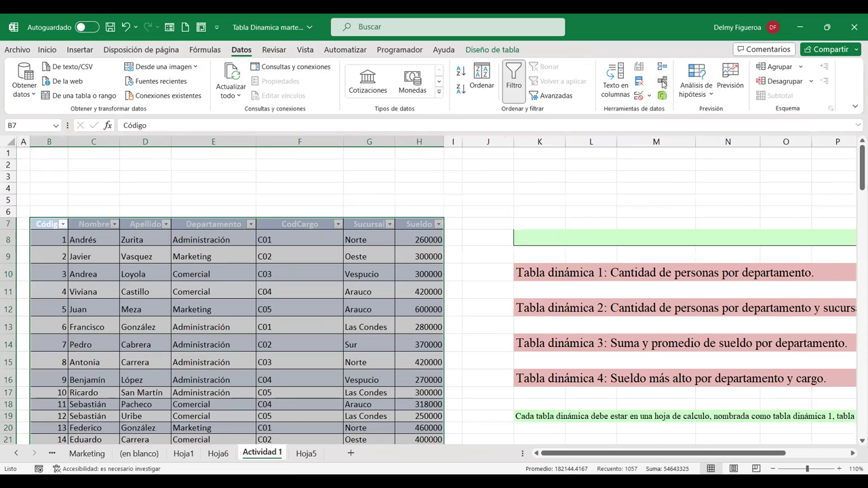
left_click(662, 81)
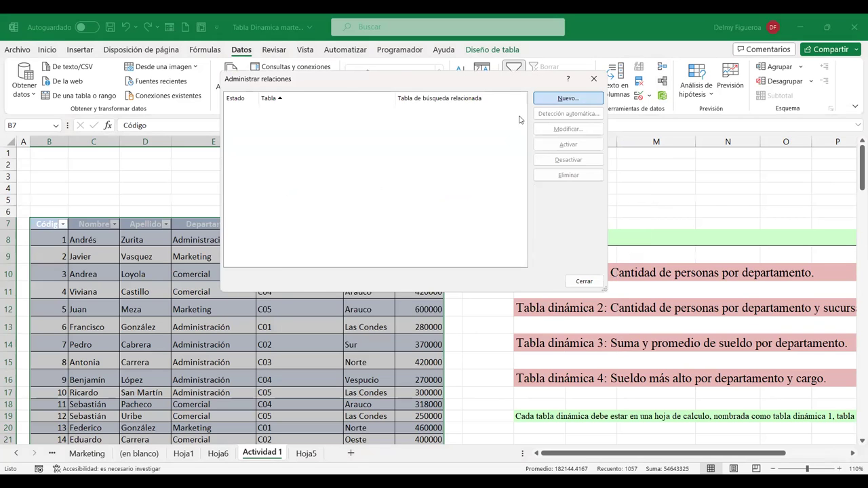
left_click(584, 101)
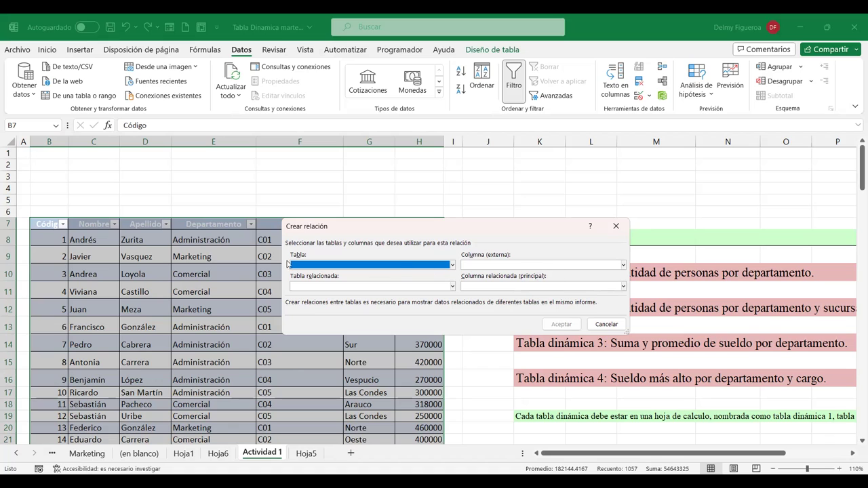
Abandon the unfinished relationship and close the relationships manager.
left_click(452, 286)
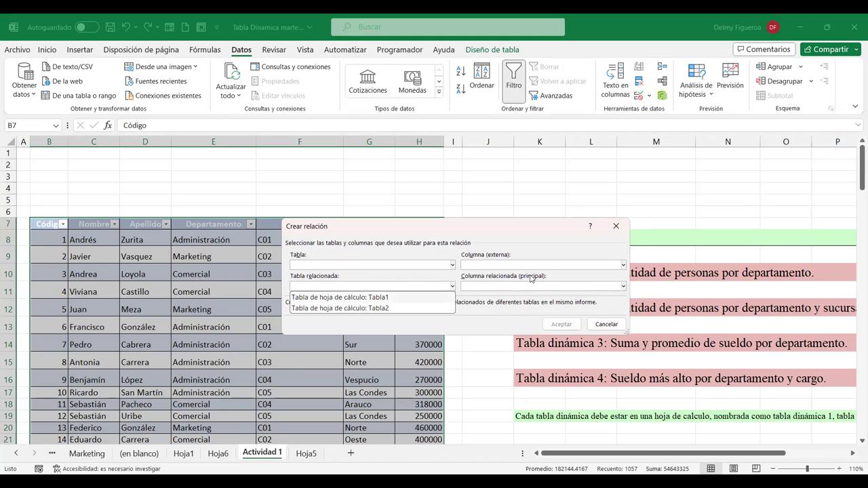
key("Escape")
key("Escape")
left_click(584, 280)
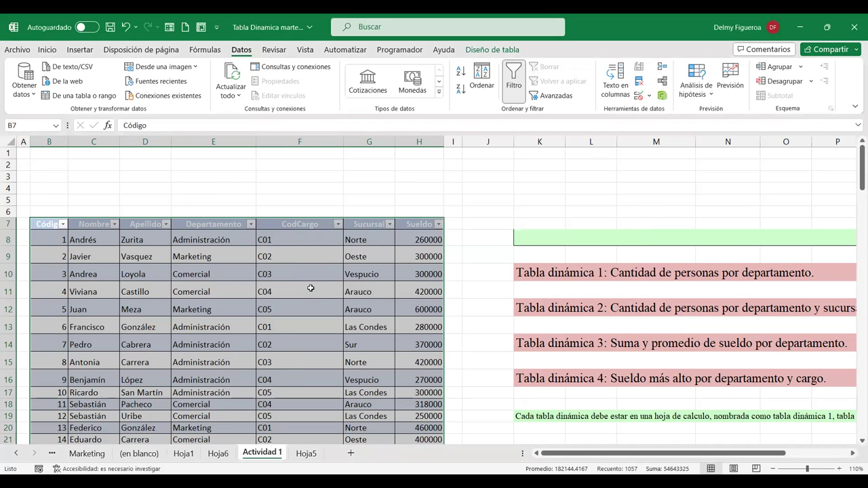
Rename the employee table from Tabla1 to Empleados, then go to Hoja5.
left_click(309, 290)
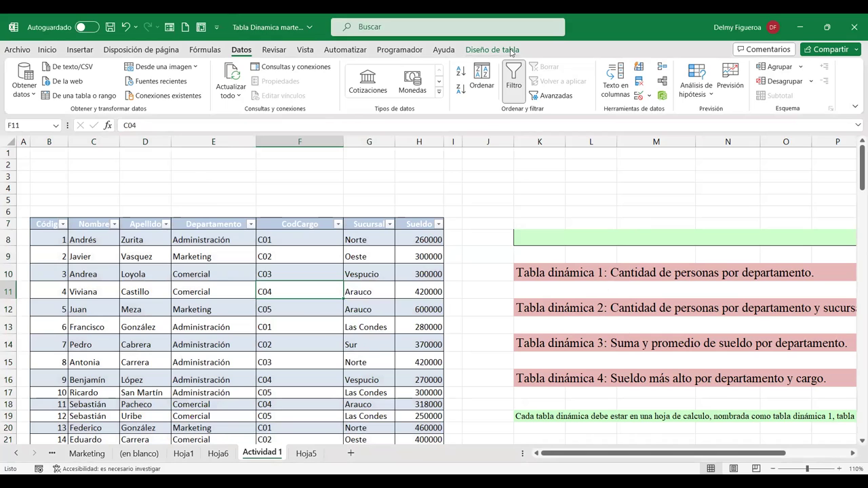
left_click(493, 50)
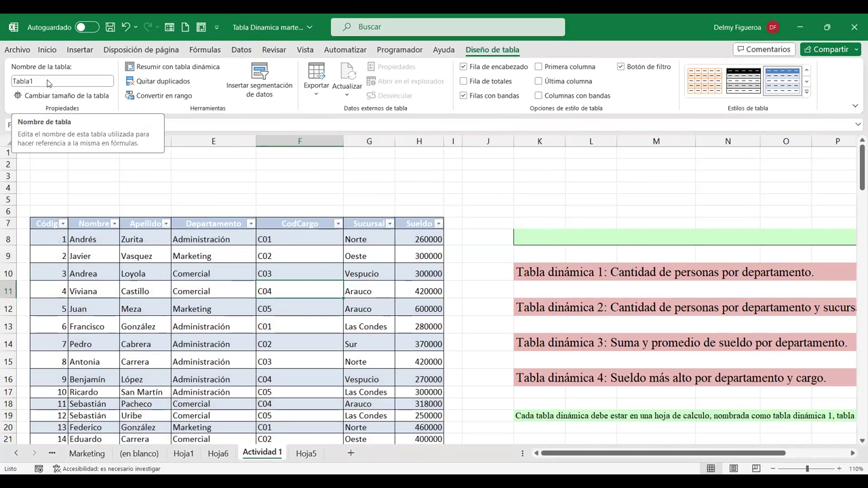
left_click(55, 81)
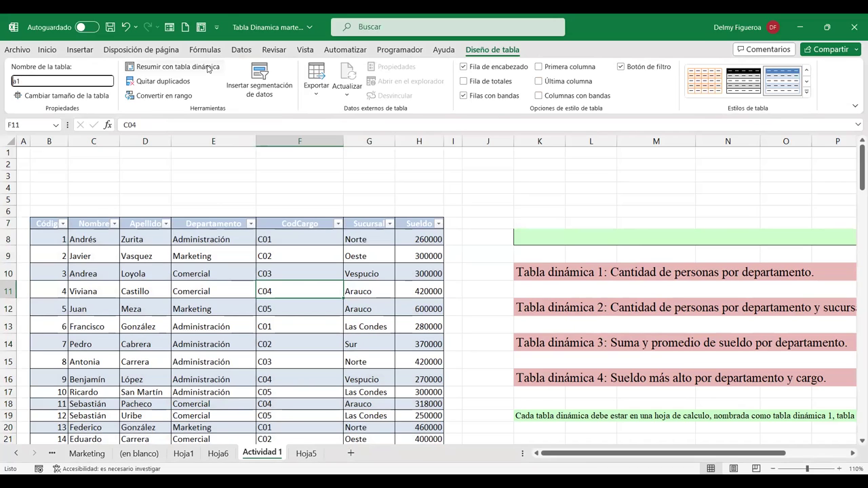
type("Emple")
key("Return")
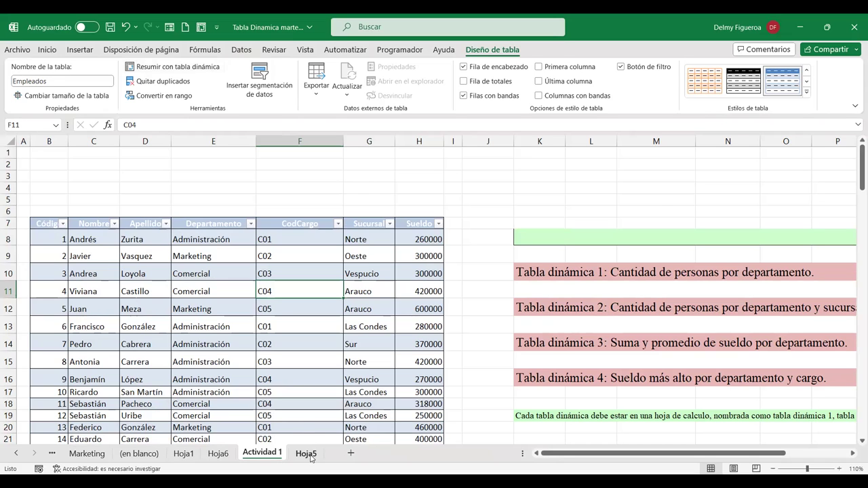
left_click(305, 454)
Rename the CodCargo/Cargo table on Hoja5 from Tabla2 to Cargo2.
left_click(82, 158)
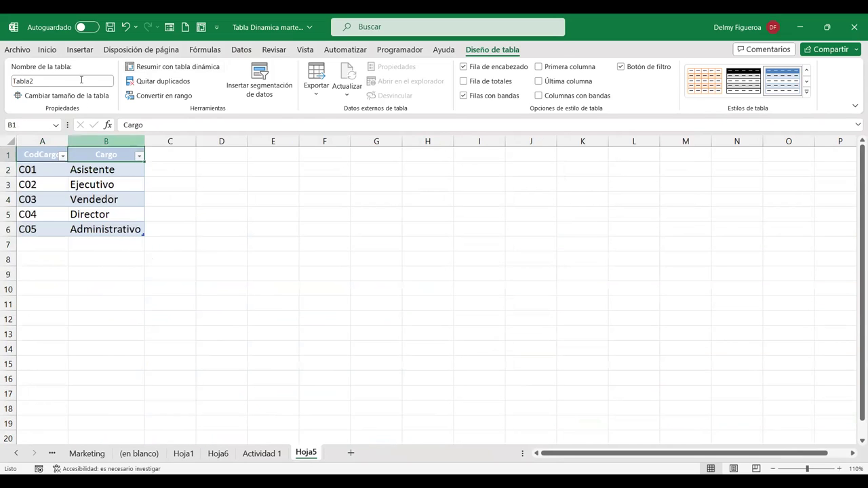
left_click(44, 80)
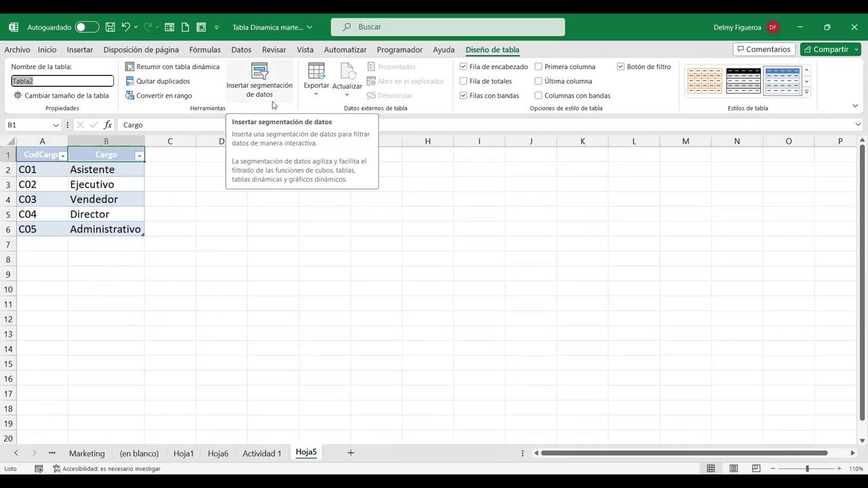
type("Cargo2")
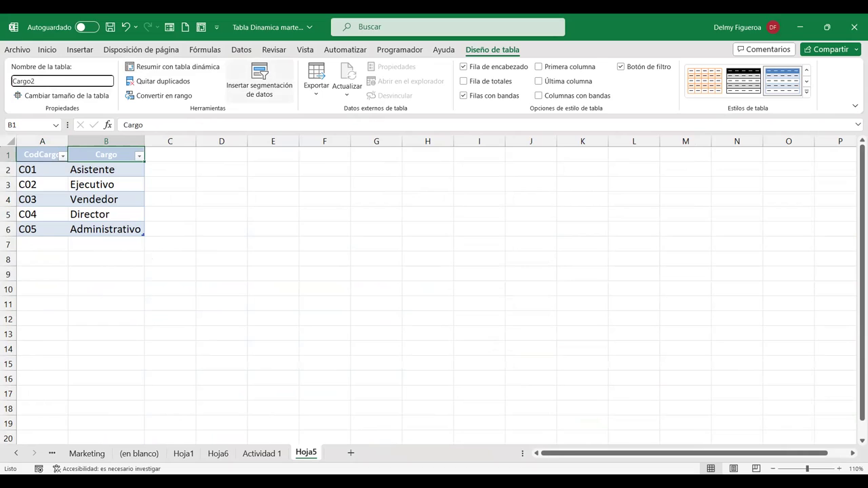
key("Return")
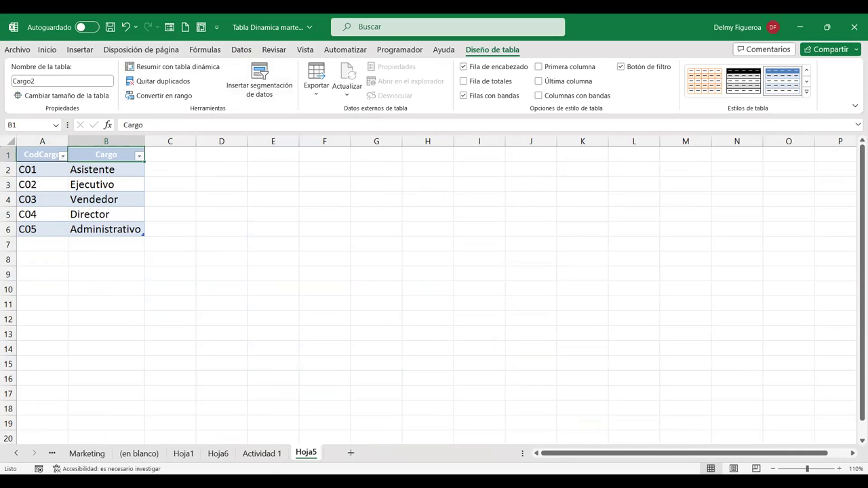
Start a new relationship with Cargo2 as the related table and CodCargo as its related column.
left_click(242, 50)
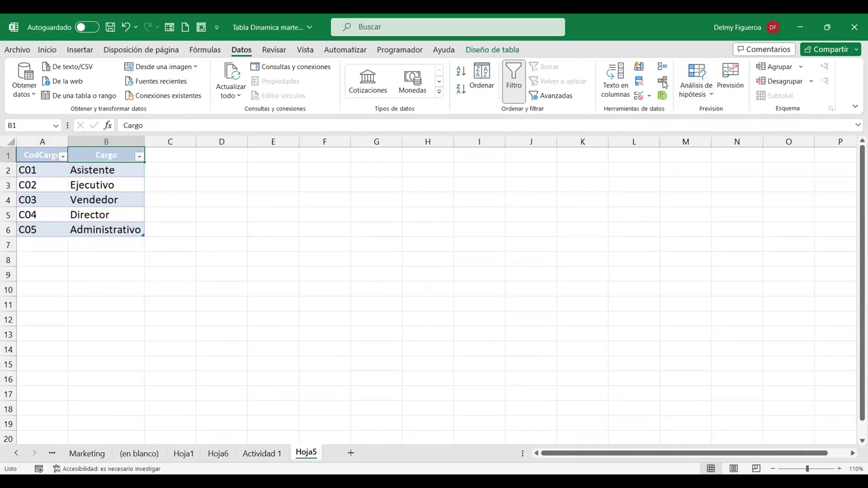
left_click(662, 82)
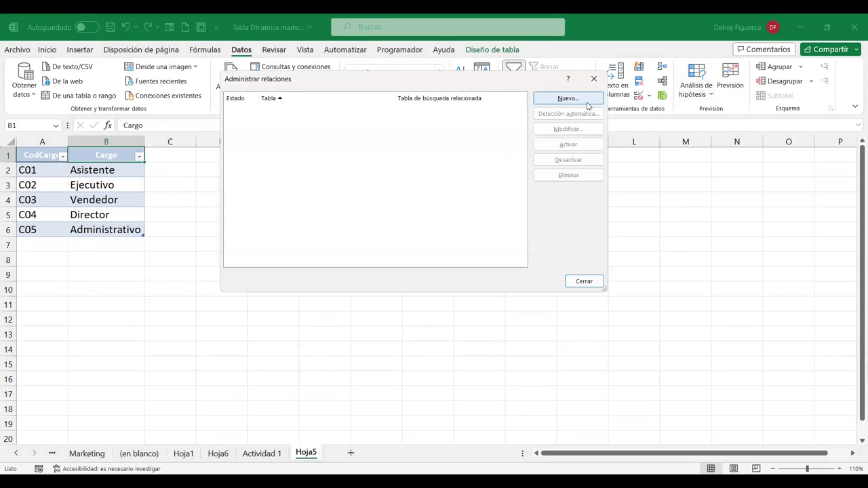
left_click(563, 99)
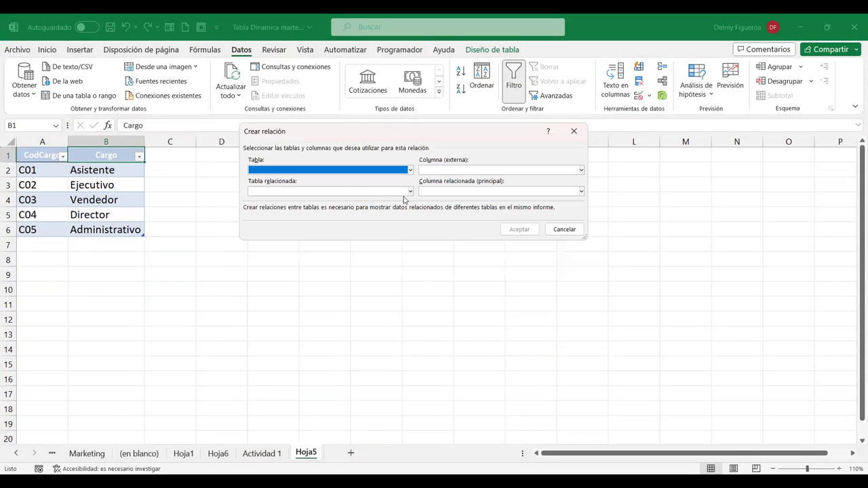
left_click(411, 192)
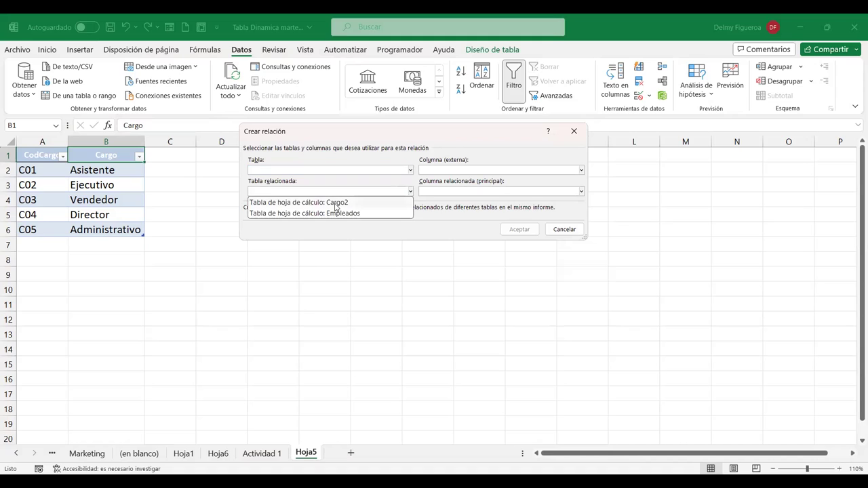
left_click(308, 203)
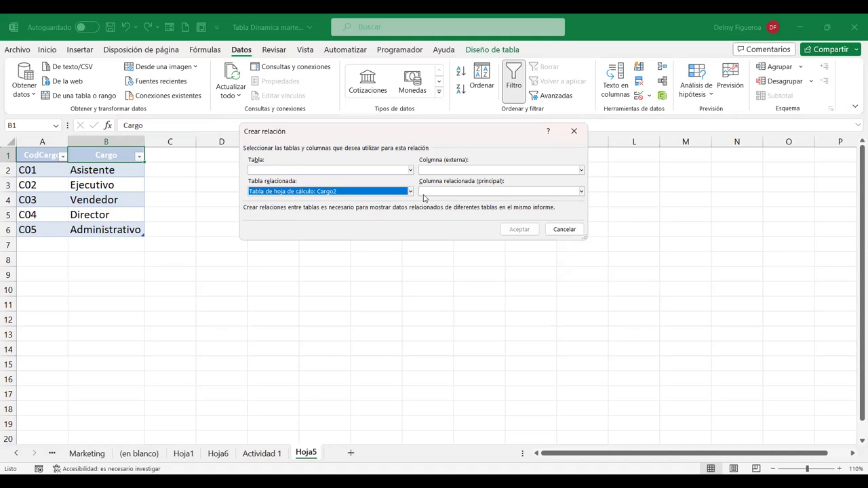
left_click(459, 192)
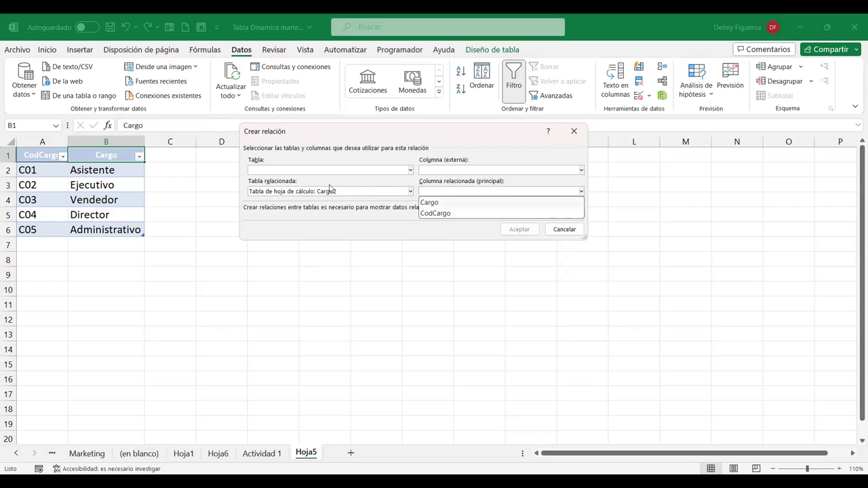
left_click(438, 213)
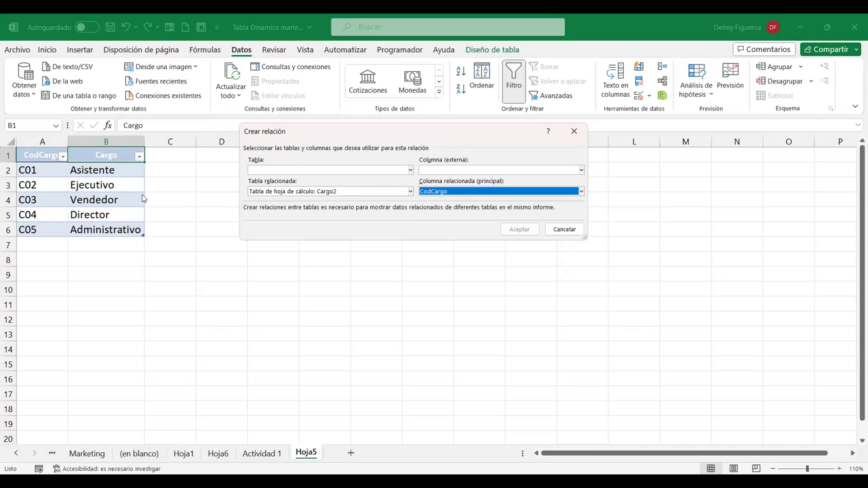
left_click(410, 170)
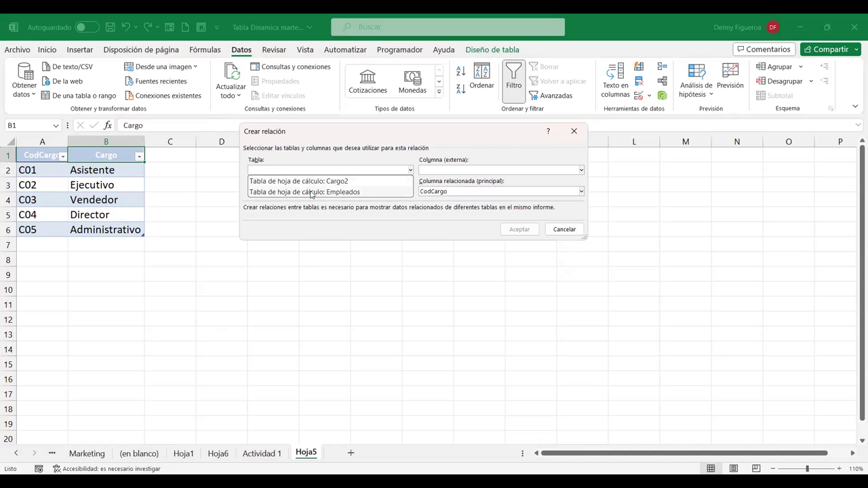
Link Empleados' CodCargo to Cargo2's Cargo column, create the relationship and close the manager.
left_click(311, 193)
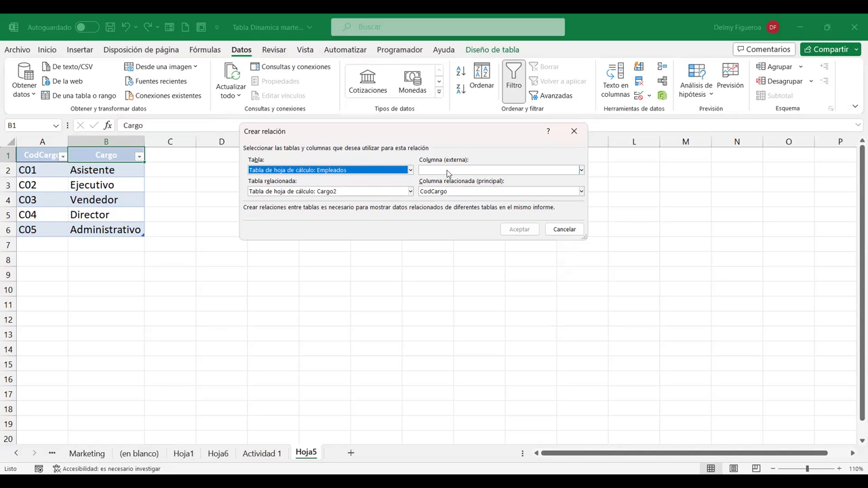
left_click(448, 172)
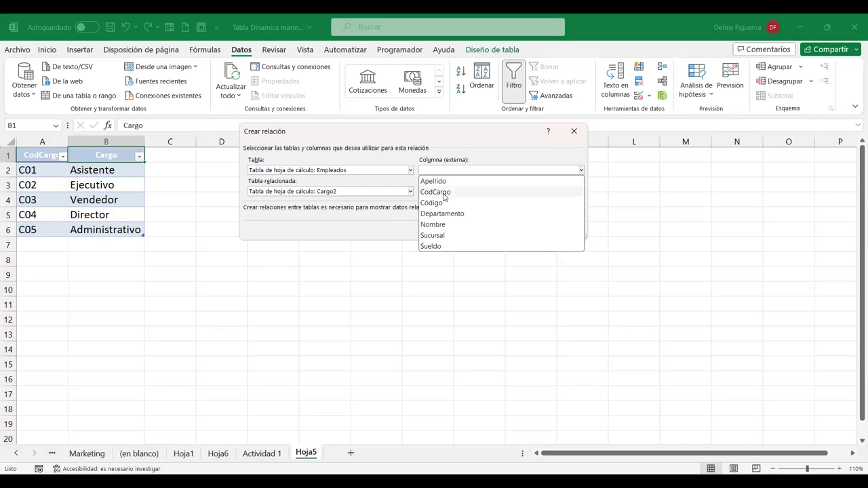
left_click(449, 194)
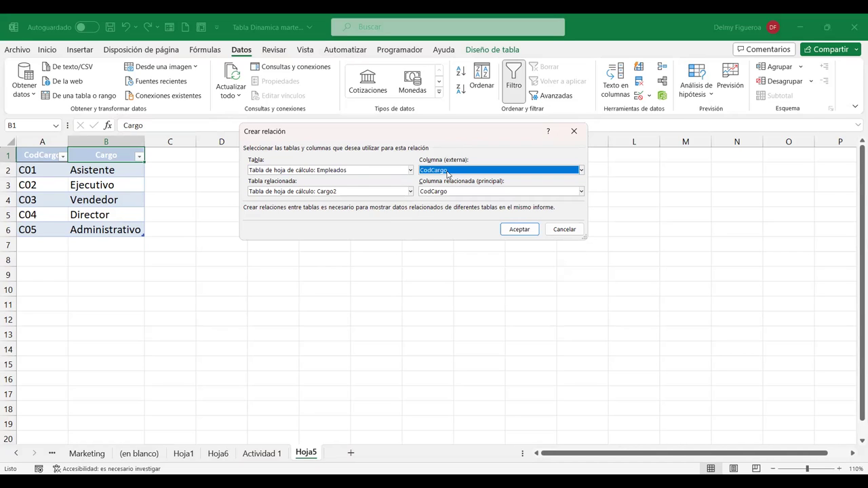
left_click(452, 170)
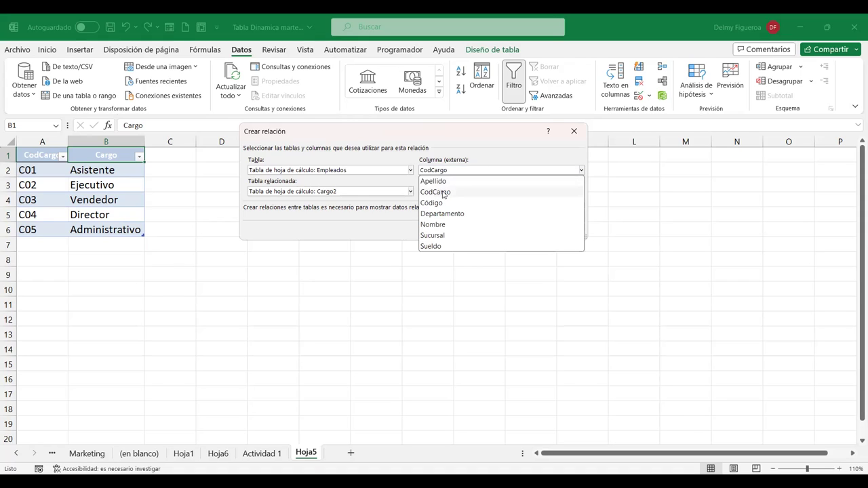
left_click(443, 192)
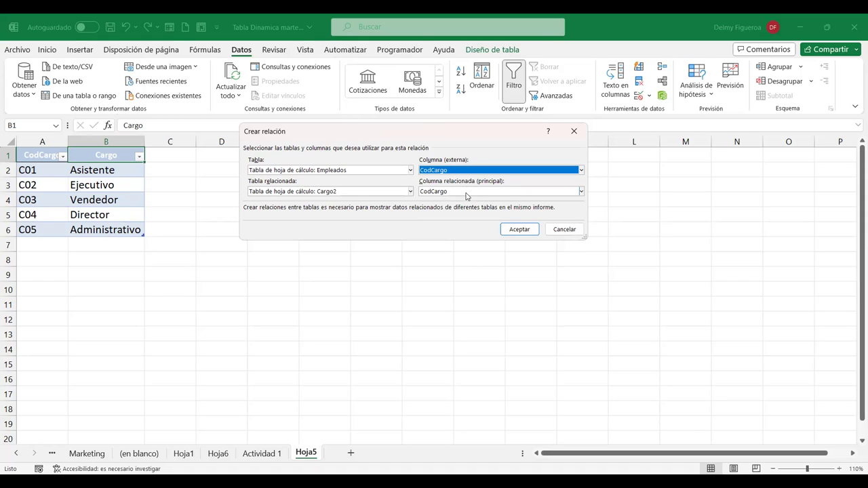
left_click(440, 192)
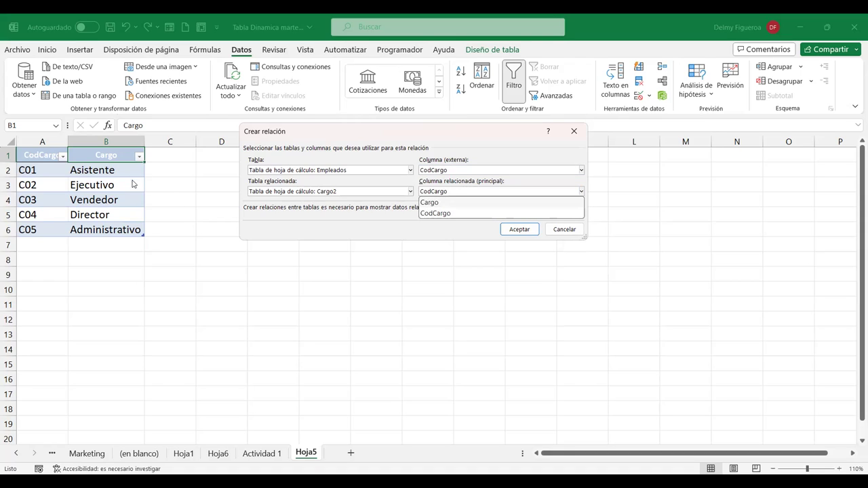
left_click(435, 203)
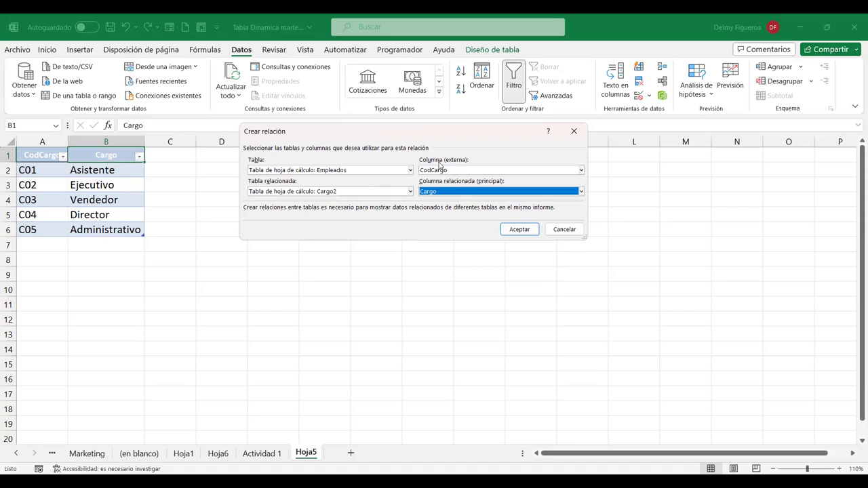
left_click(520, 230)
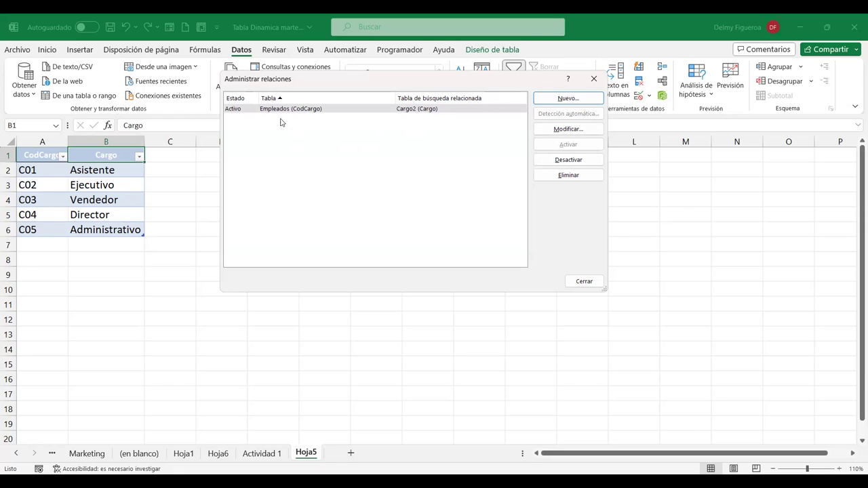
left_click(591, 284)
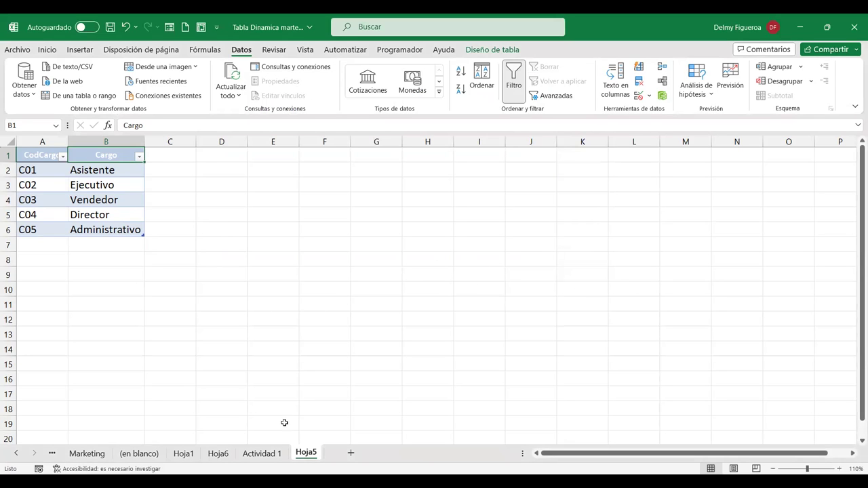
Insert a data-model pivot table from Empleados on a new sheet, listing all model tables.
left_click(266, 454)
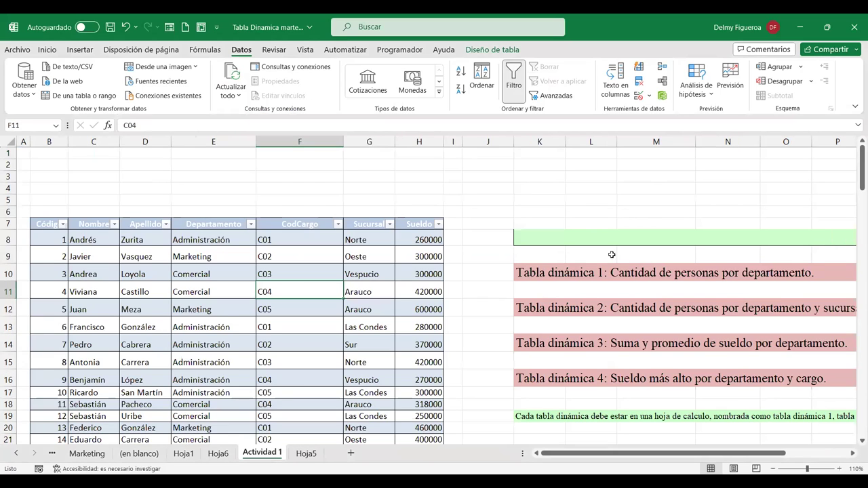
scroll(615, 254, "down", 1)
scroll(615, 254, "down", 1)
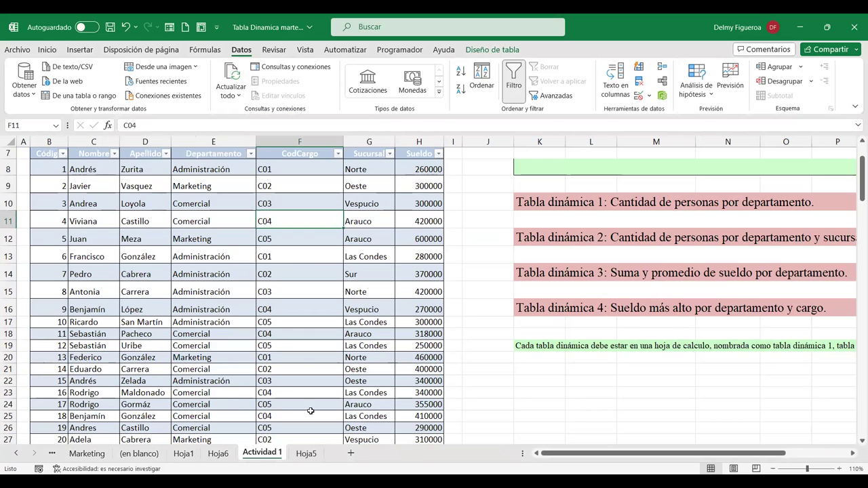
scroll(298, 360, "up", 2)
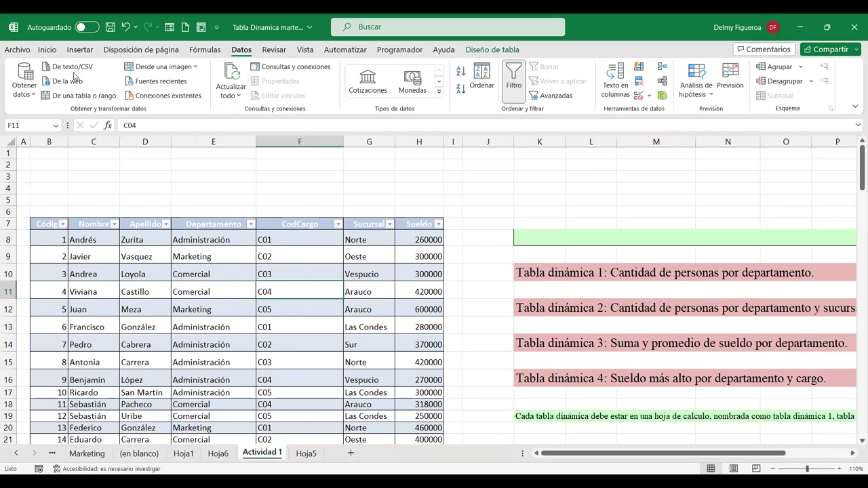
left_click(81, 50)
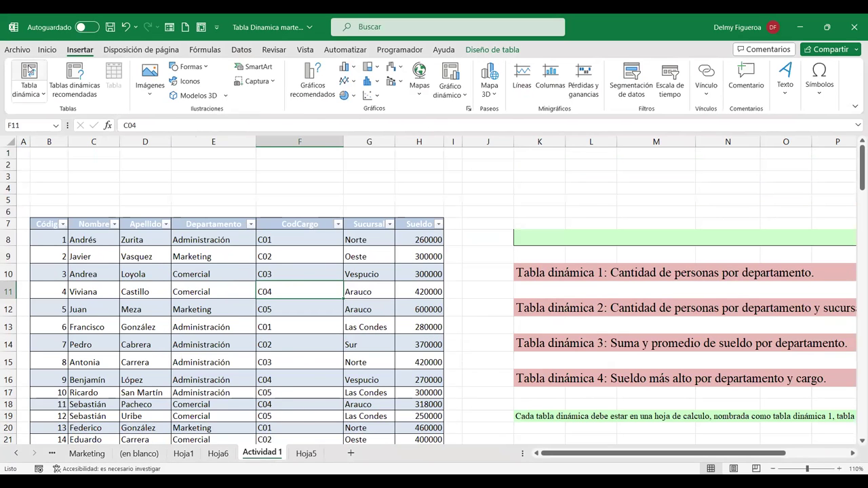
left_click(30, 71)
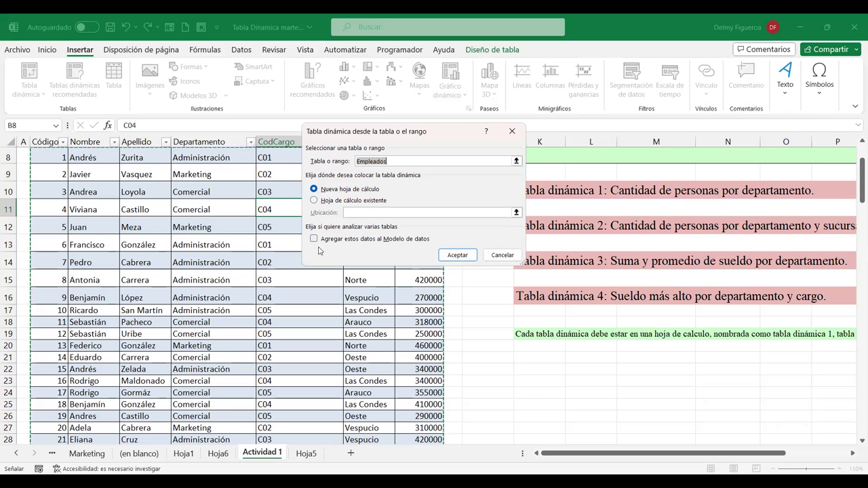
left_click(314, 239)
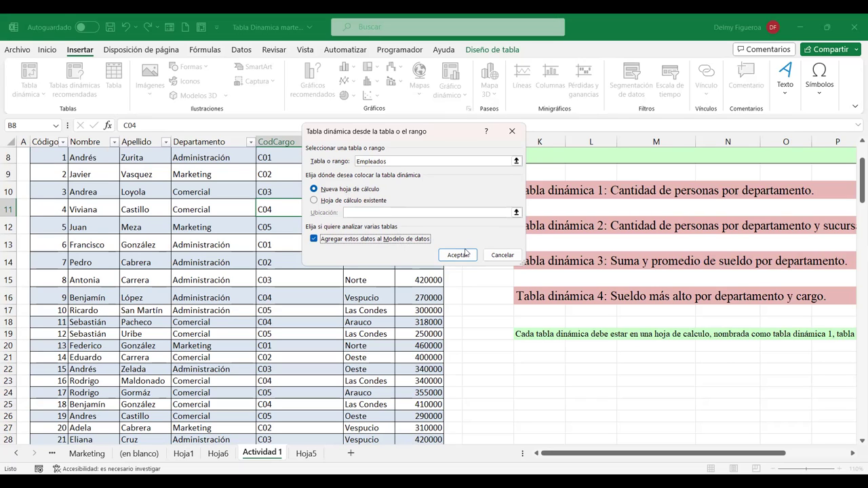
left_click(463, 258)
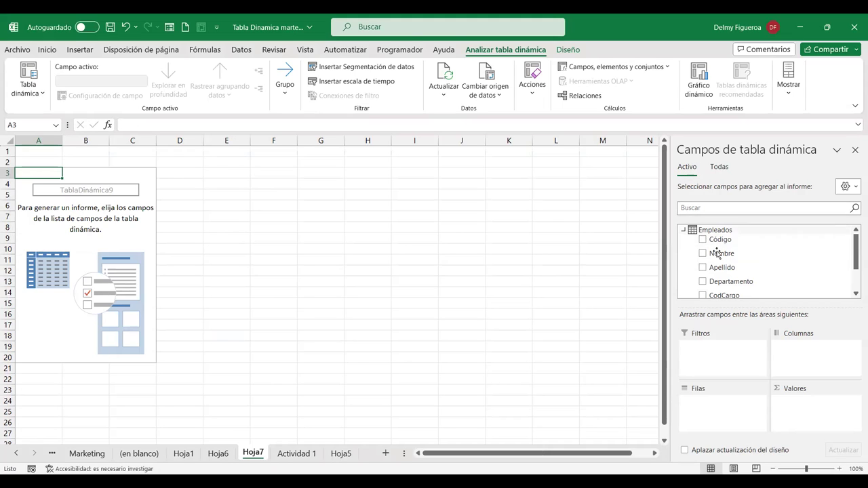
left_click(684, 230)
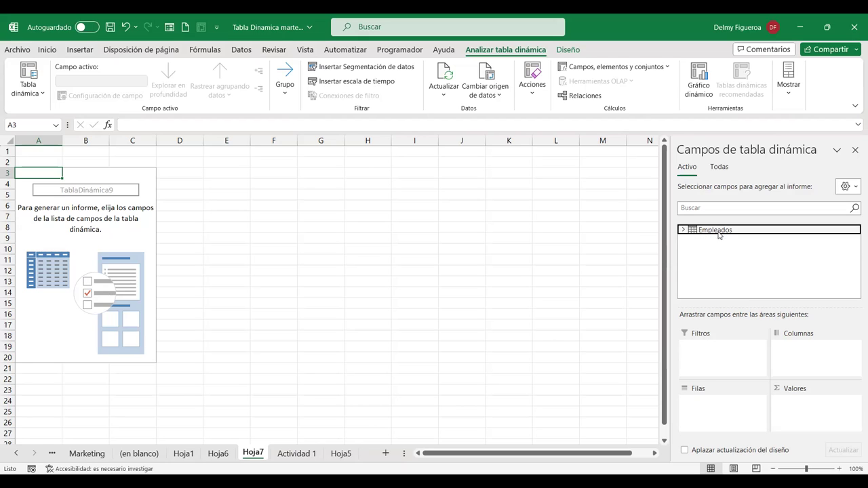
left_click(719, 168)
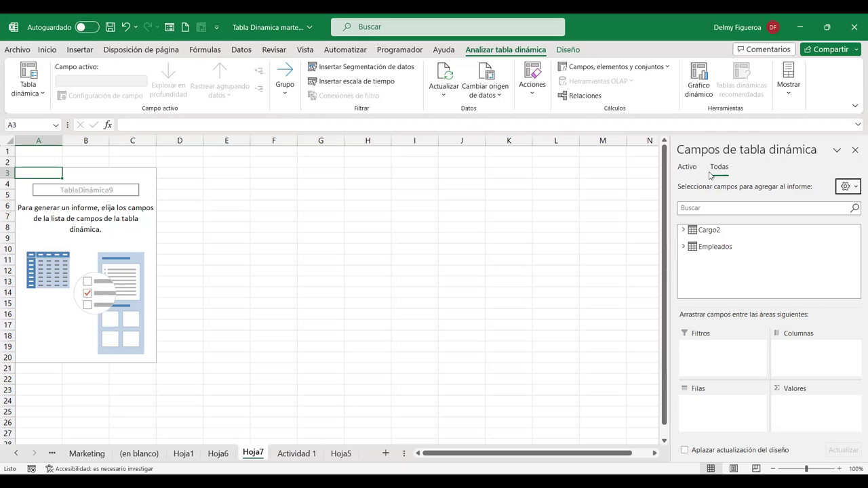
Expand the Cargo2 and Empleados field lists and add Código to the Hoja7 pivot values.
left_click(683, 230)
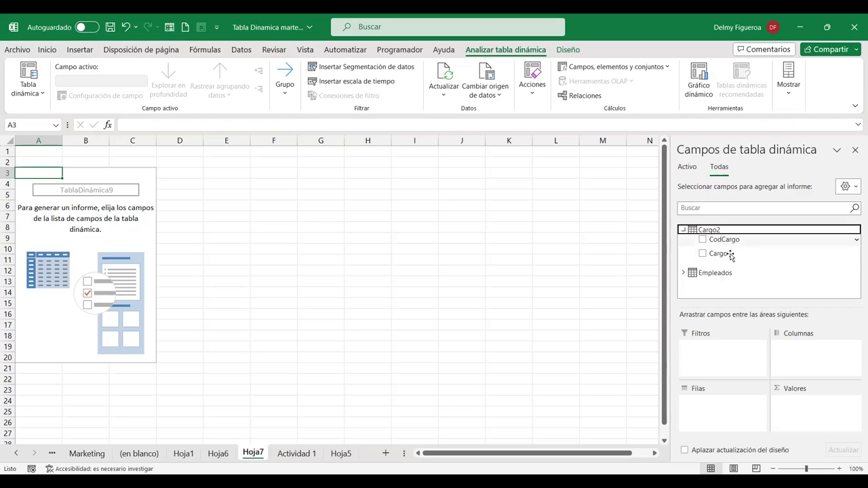
left_click(682, 274)
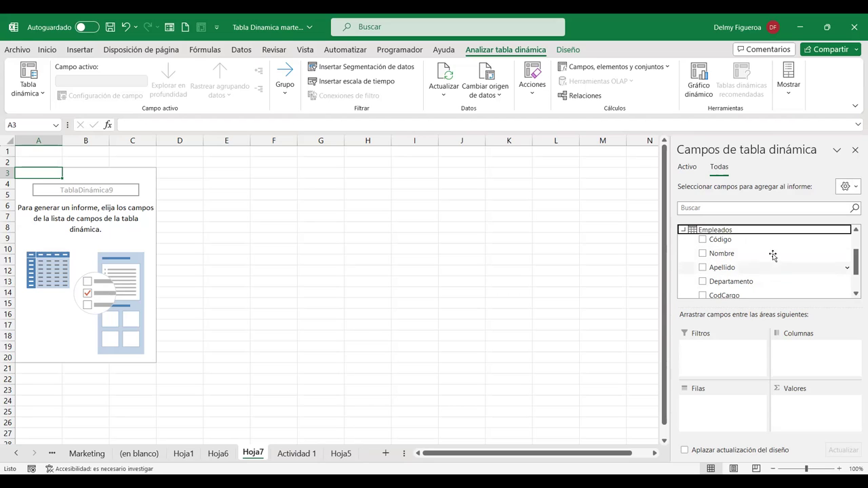
scroll(799, 240, "up", 3)
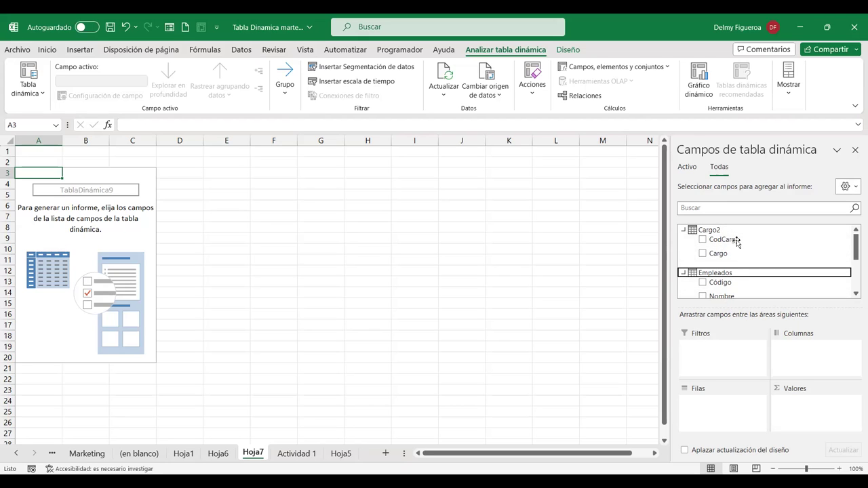
left_click(306, 454)
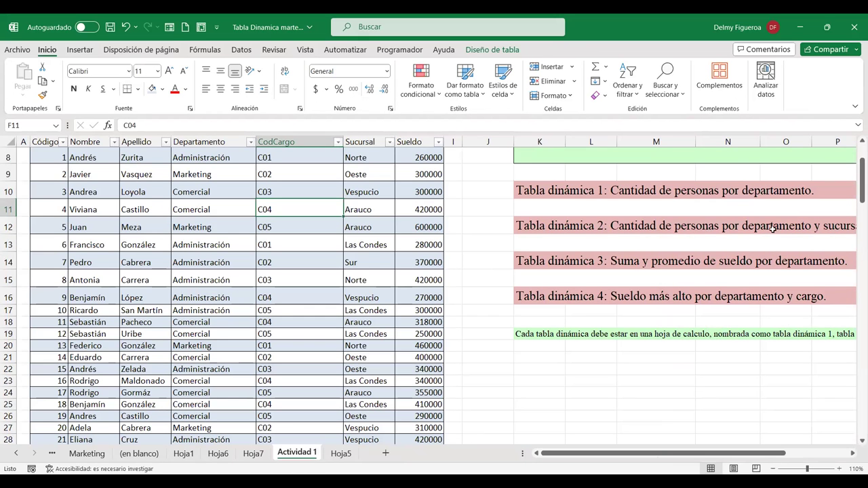
left_click(252, 453)
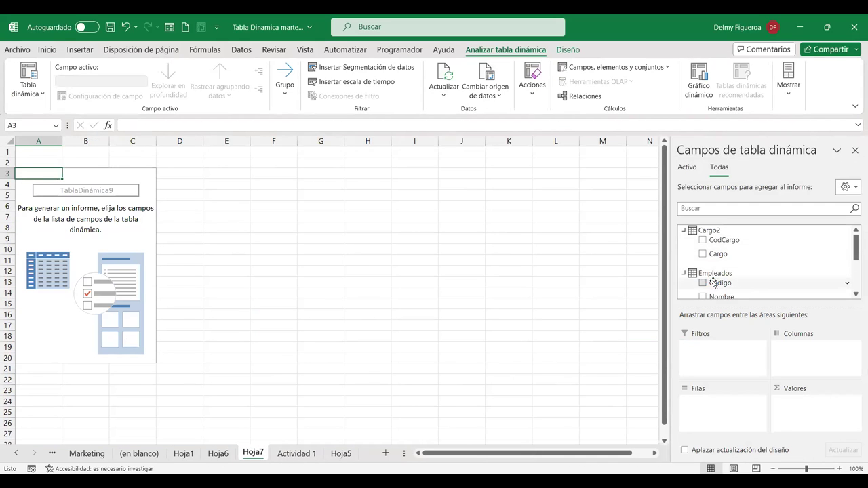
left_click(703, 283)
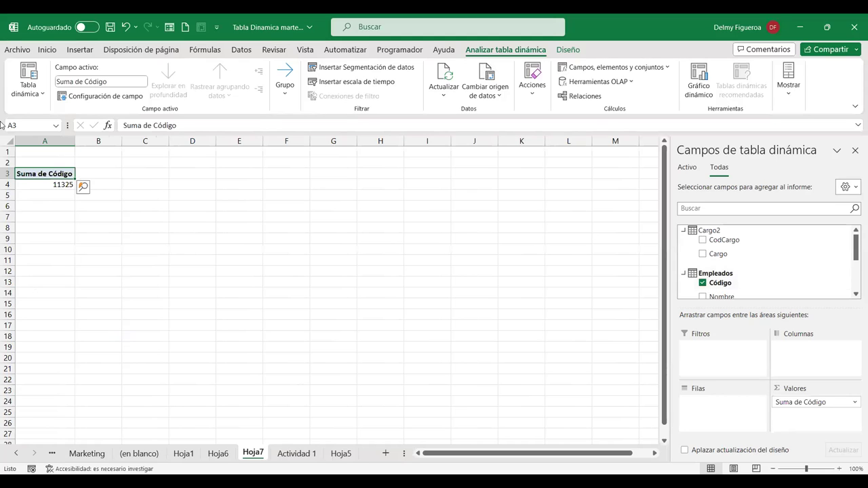
Count Código instead of summing it, and add Cargo plus both CodCargo fields to the rows.
right_click(50, 183)
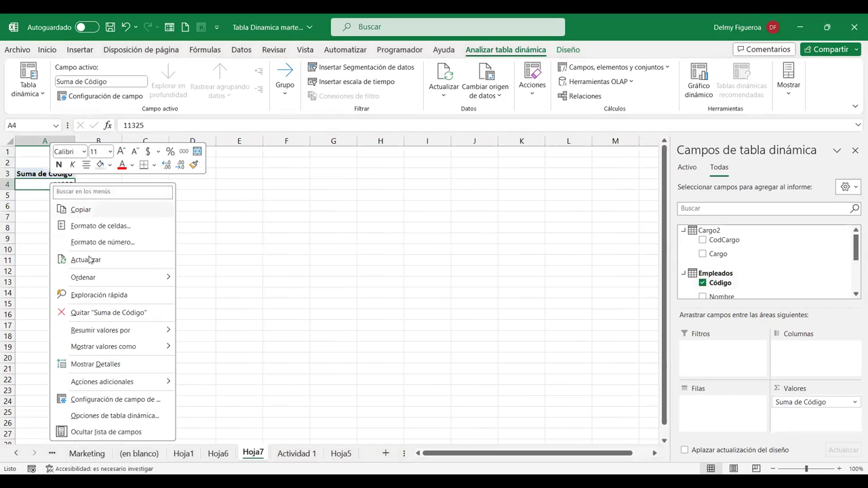
mouse_move(126, 332)
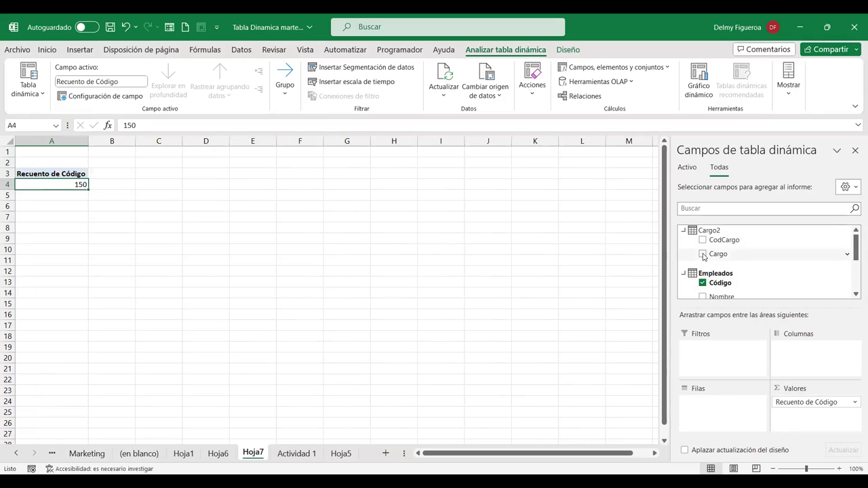
left_click(702, 254)
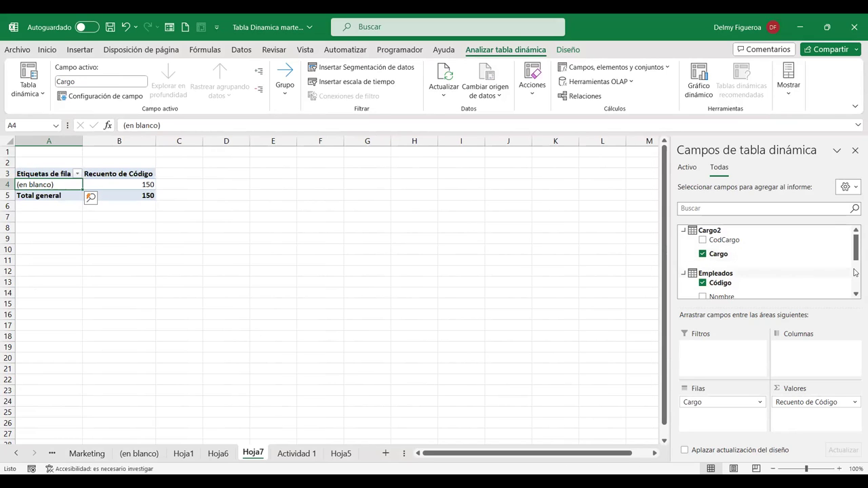
scroll(854, 258, "down", 3)
scroll(855, 264, "down", 2)
left_click(703, 269)
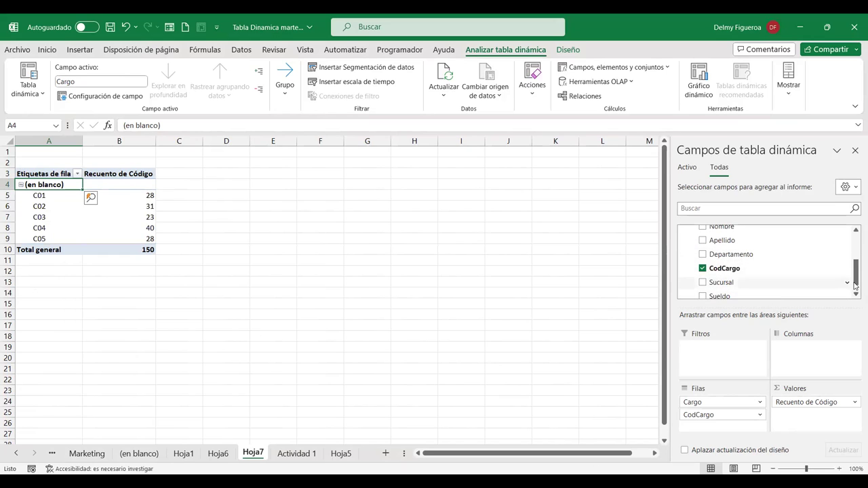
scroll(728, 257, "up", 5)
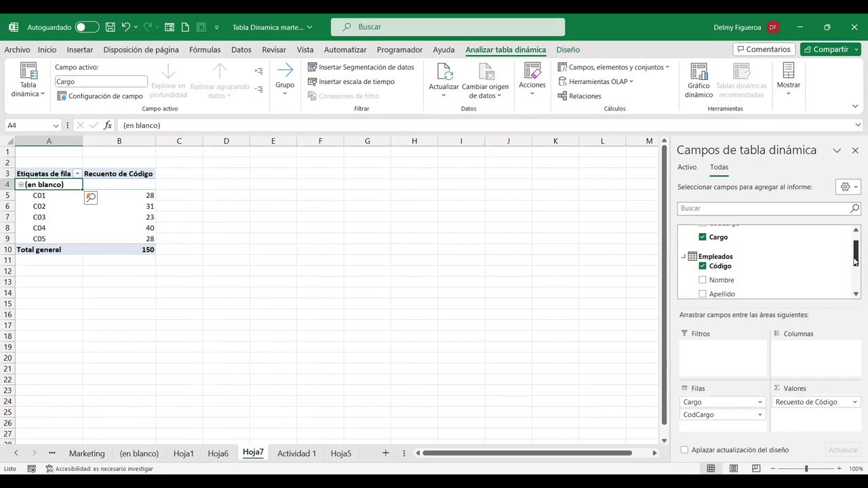
left_click(702, 240)
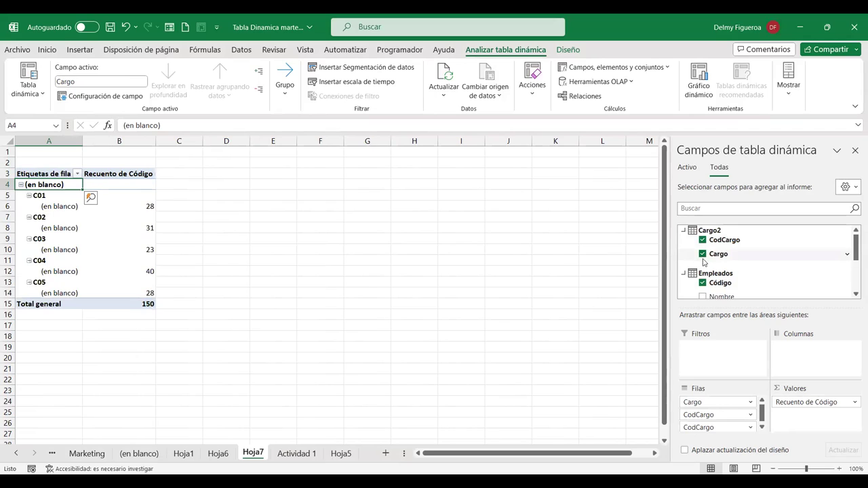
Reorder the pivot rows to CodCargo then Cargo, removing Cargo2's duplicate CodCargo.
left_click(702, 254)
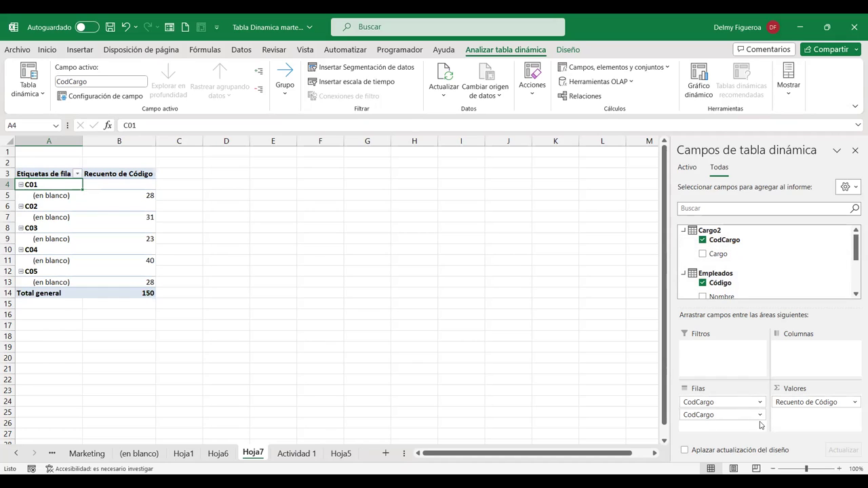
left_click(760, 402)
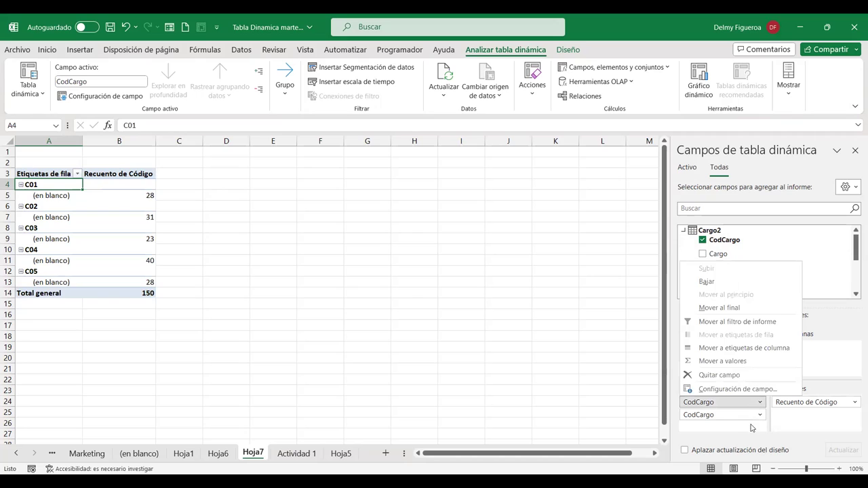
left_click(726, 416)
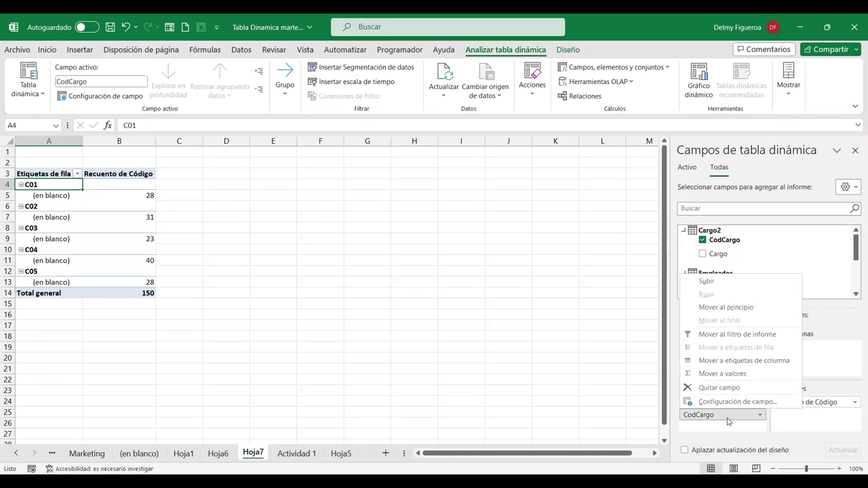
left_click(846, 263)
left_click(702, 253)
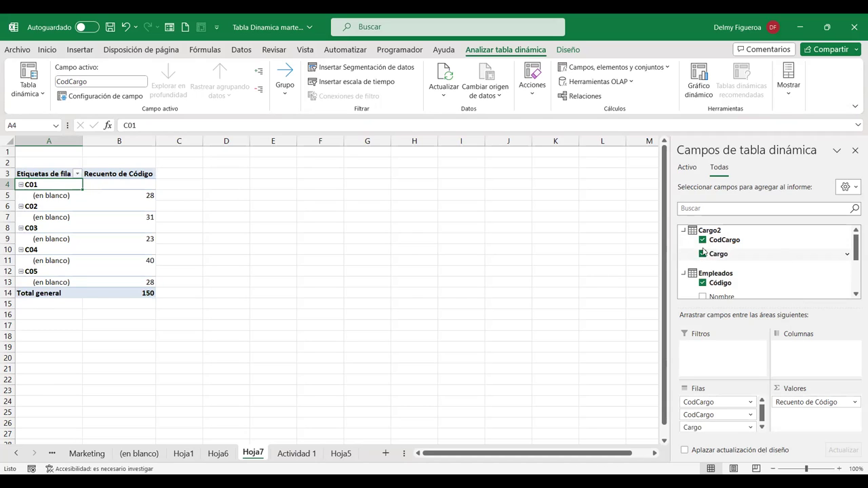
left_click(702, 240)
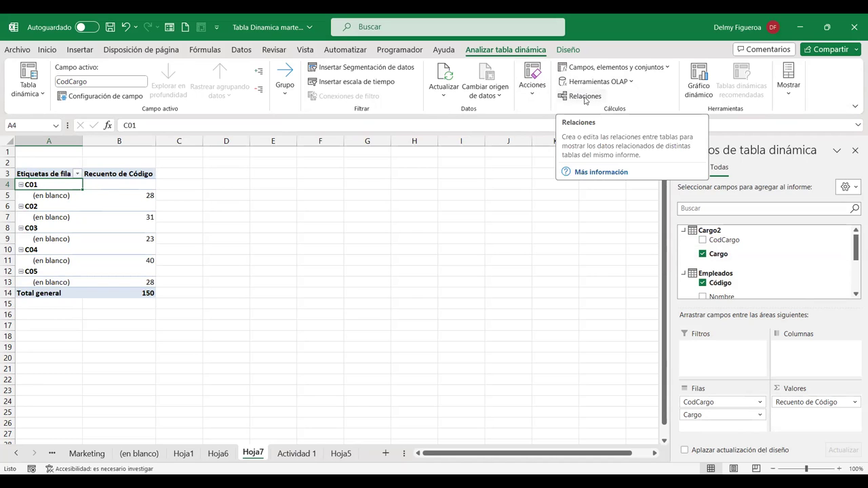
Edit the Empleados–Cargo2 relationship so Empleados CodCargo links to Cargo2's CodCargo column.
left_click(587, 100)
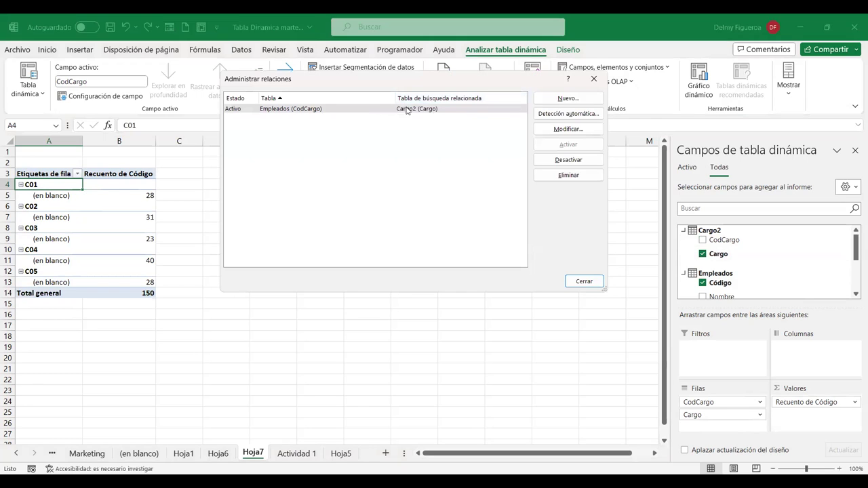
left_click(393, 109)
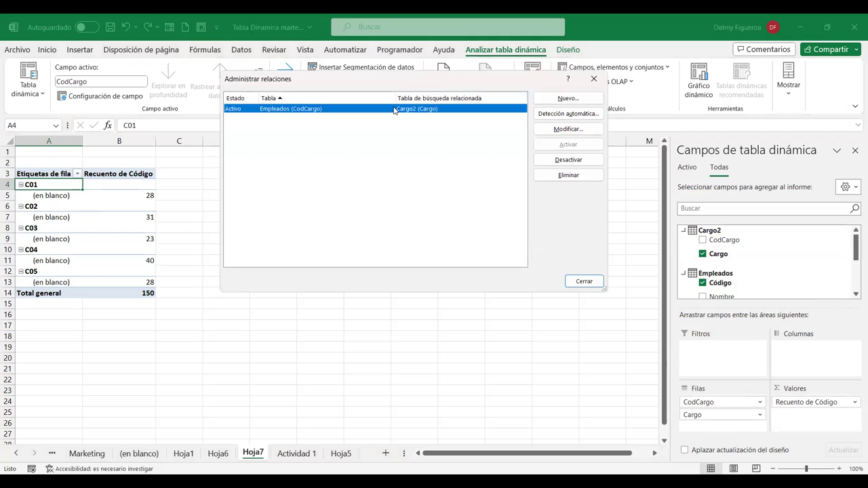
left_click(568, 129)
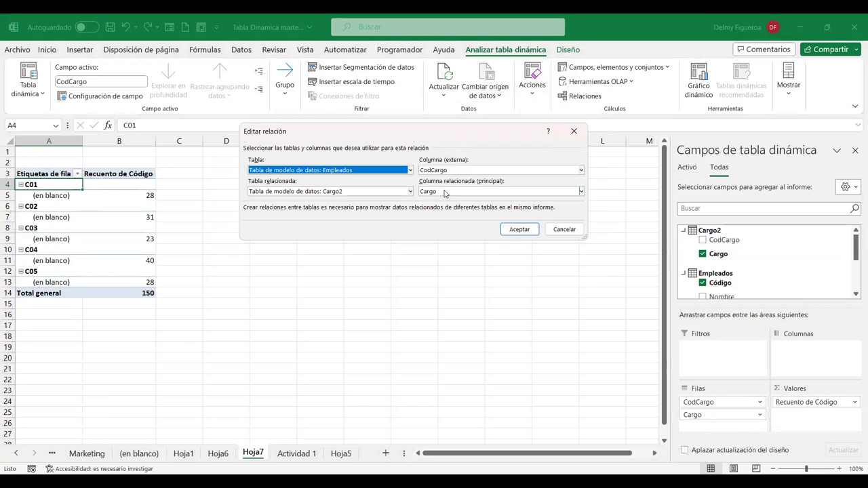
left_click(442, 193)
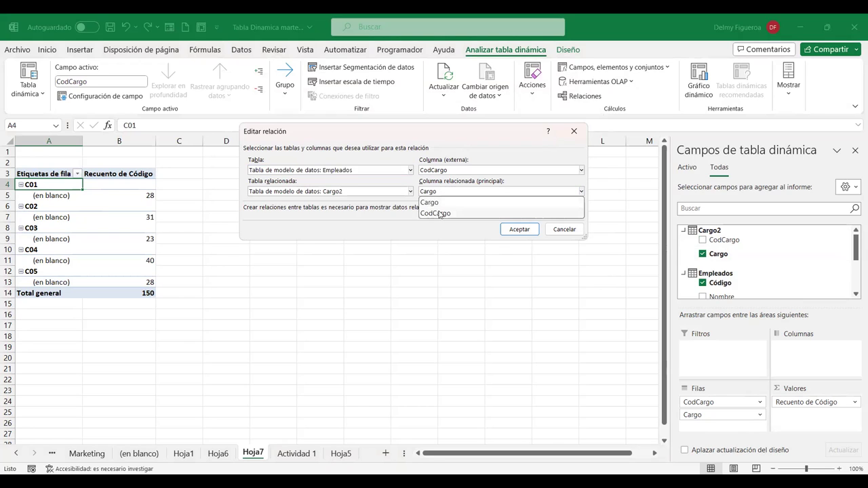
left_click(439, 214)
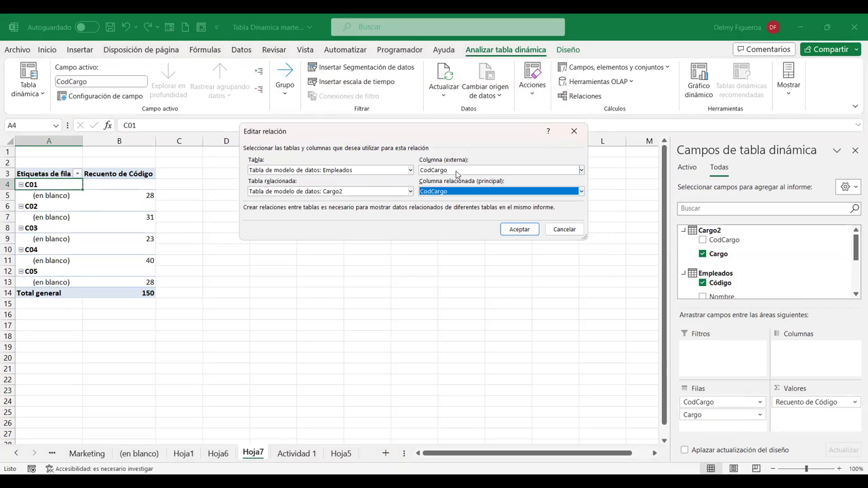
left_click(457, 171)
left_click(457, 173)
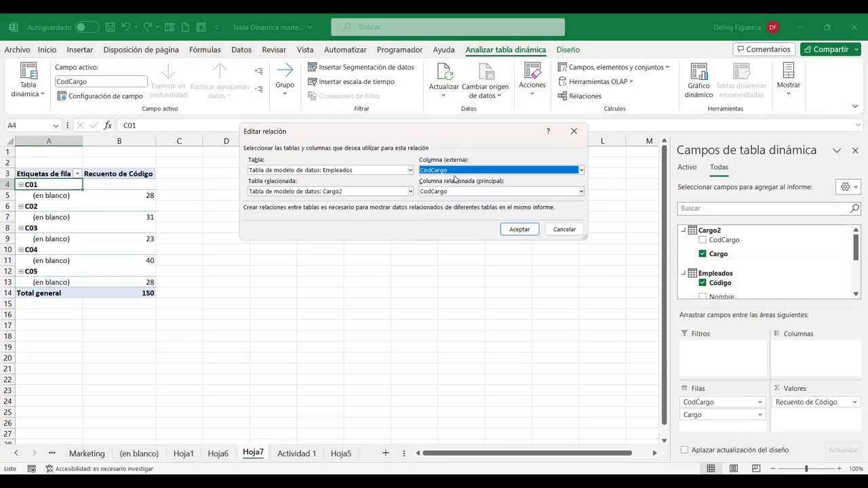
left_click(517, 231)
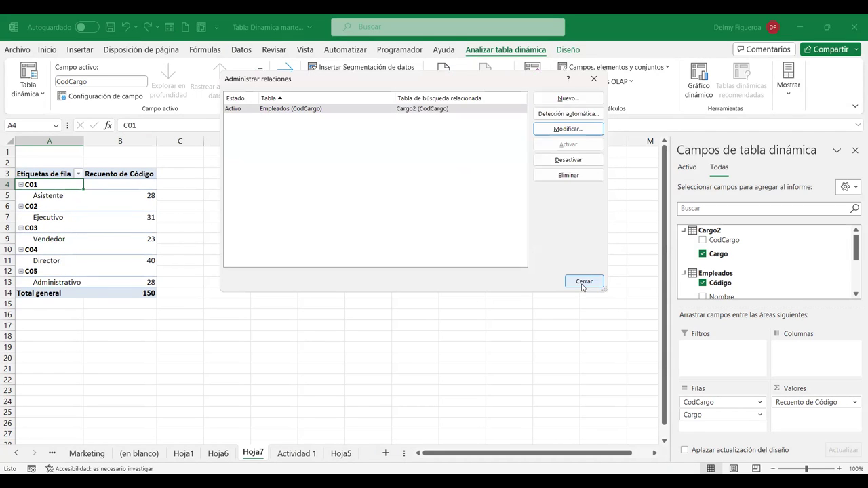
left_click(582, 282)
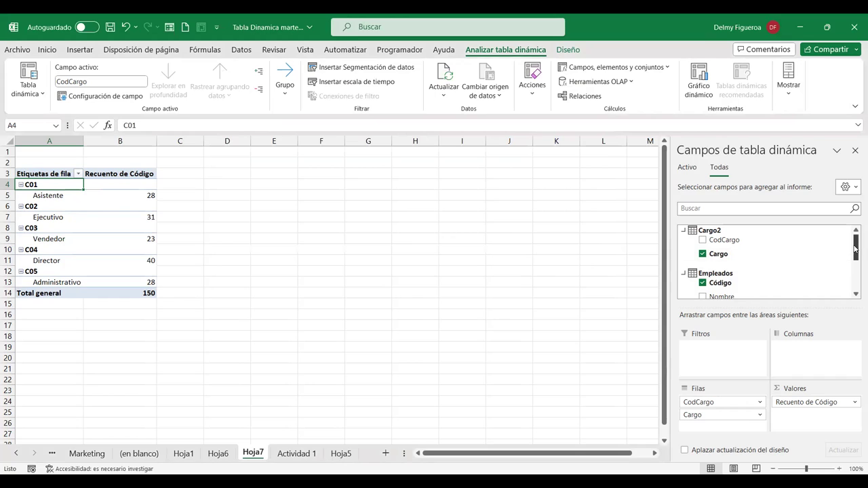
Reopen the relationship to verify its CodCargo link, then close without changes.
left_click(583, 99)
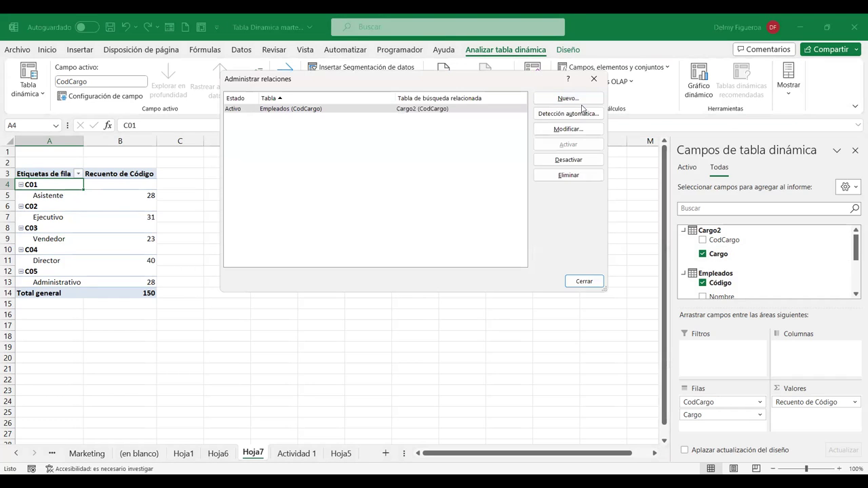
left_click(579, 130)
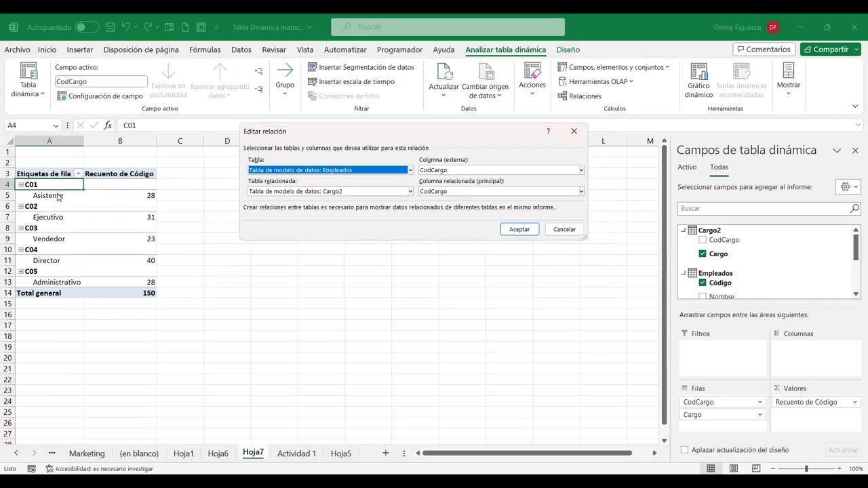
left_click(564, 229)
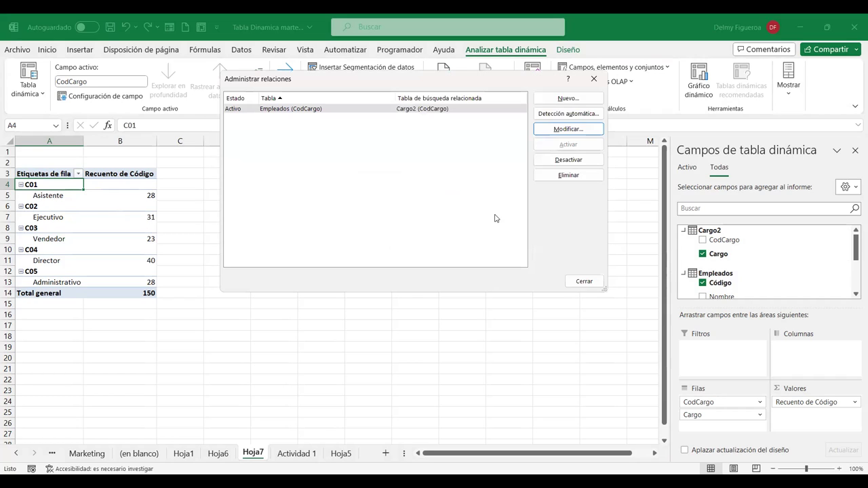
left_click(583, 281)
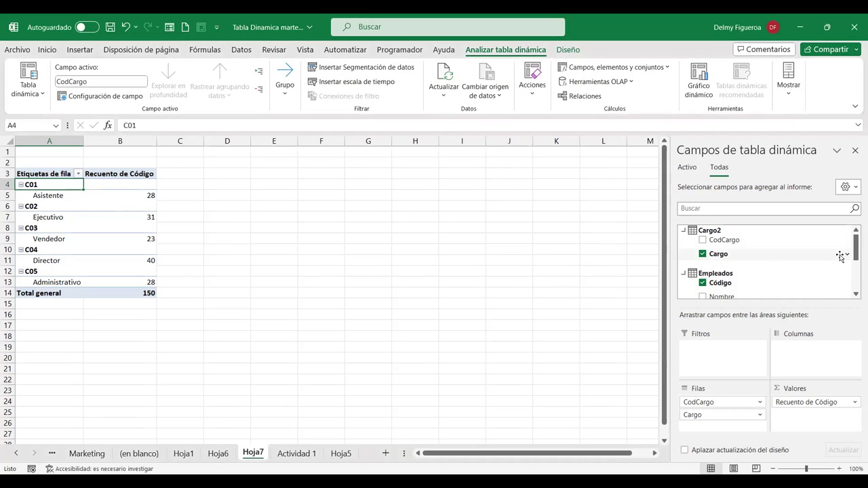
Drop CodCargo from the rows, leaving counts per job title (Administrativo 28 … Vendedor 23), and deselect the pivot.
left_click_drag(854, 251, 854, 270)
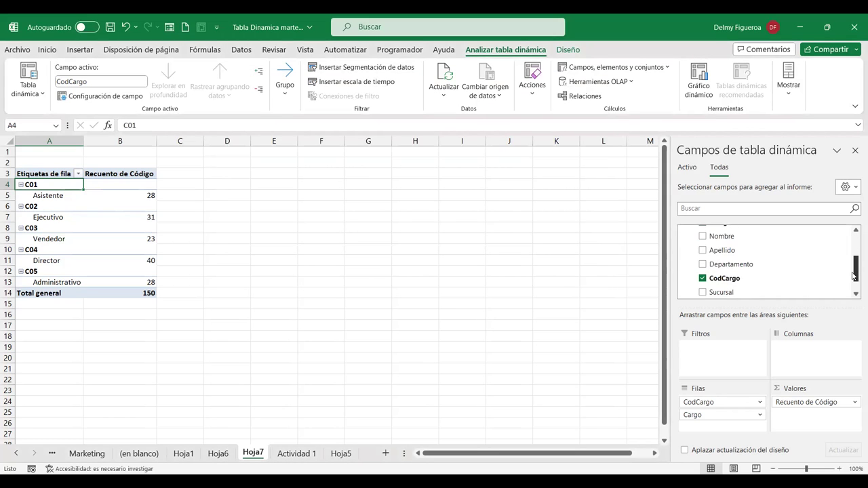
left_click(703, 277)
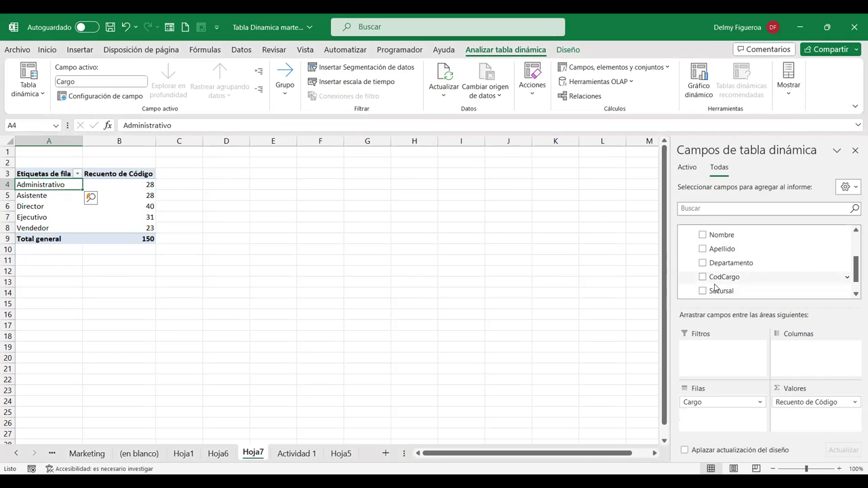
left_click_drag(855, 277, 854, 265)
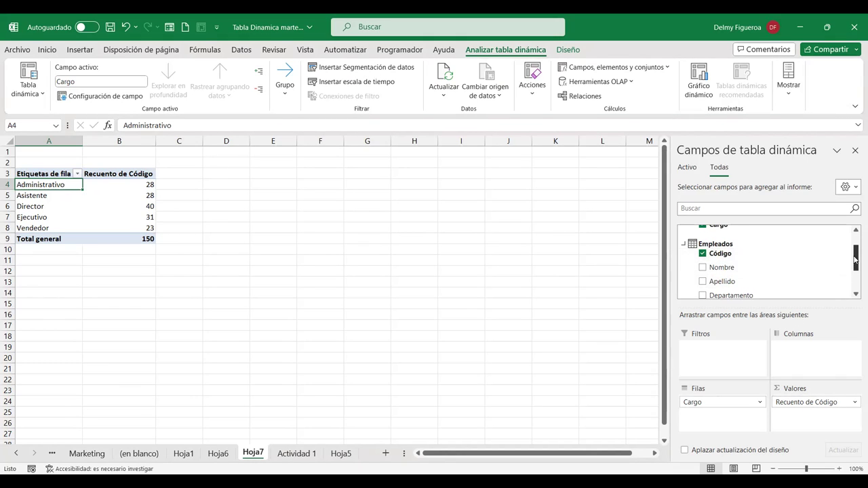
left_click_drag(856, 261, 855, 249)
left_click_drag(723, 254, 301, 250)
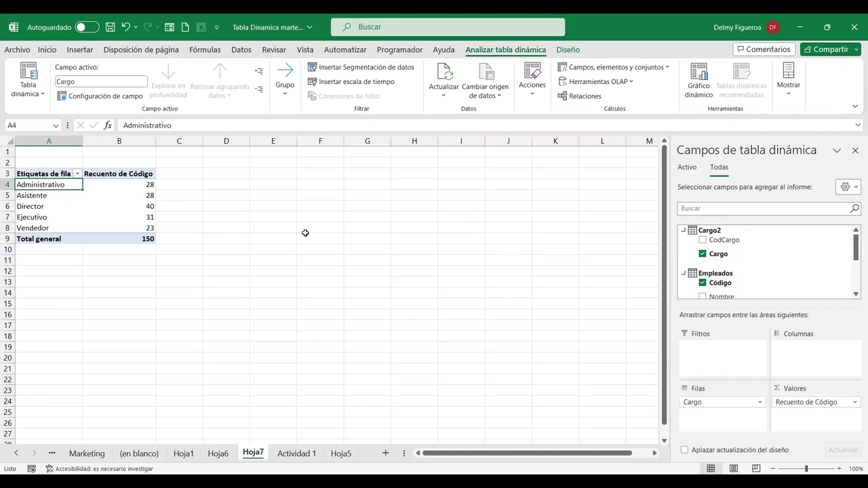
left_click(269, 195)
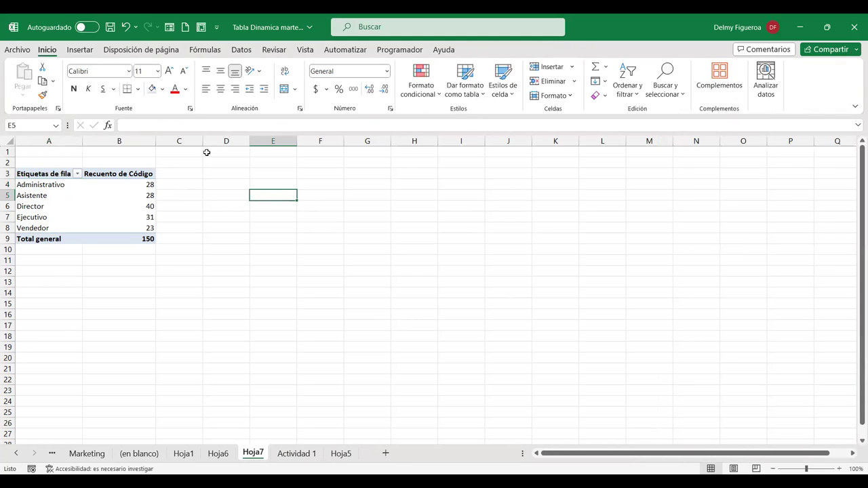
left_click(513, 180)
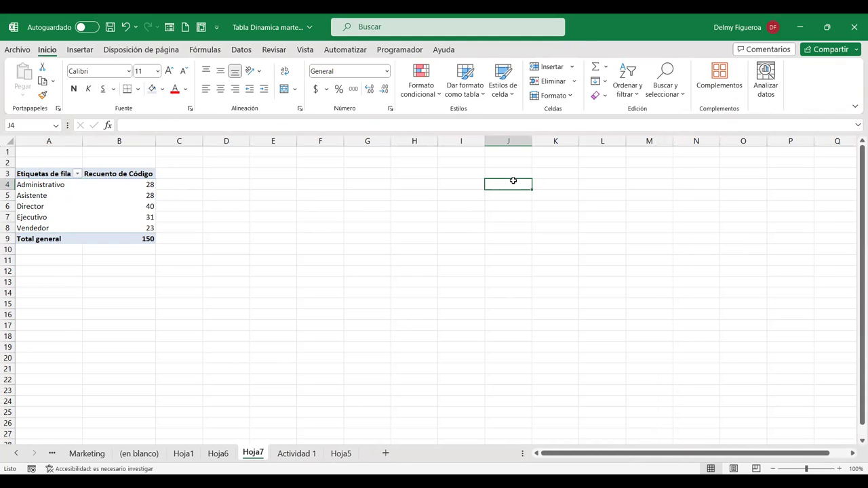